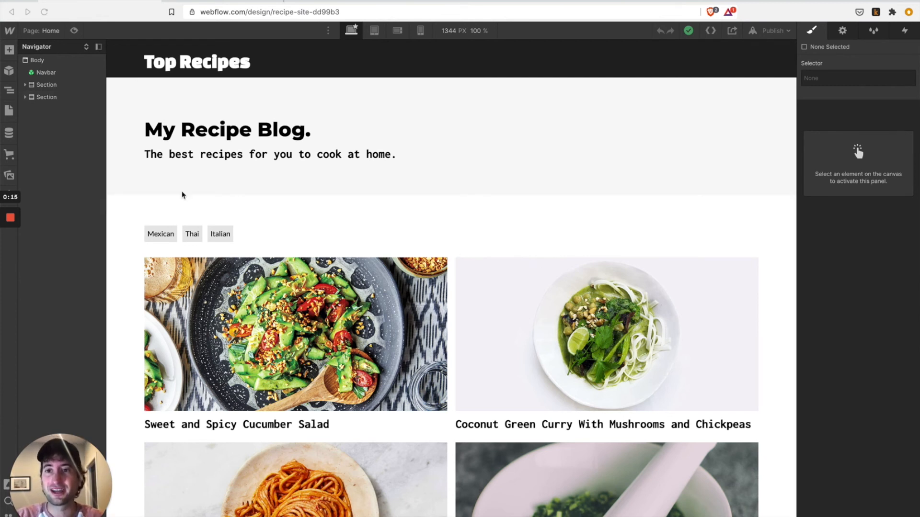
- Switch to the published recipe site and look over the recipe grid on its home page
click(197, 3)
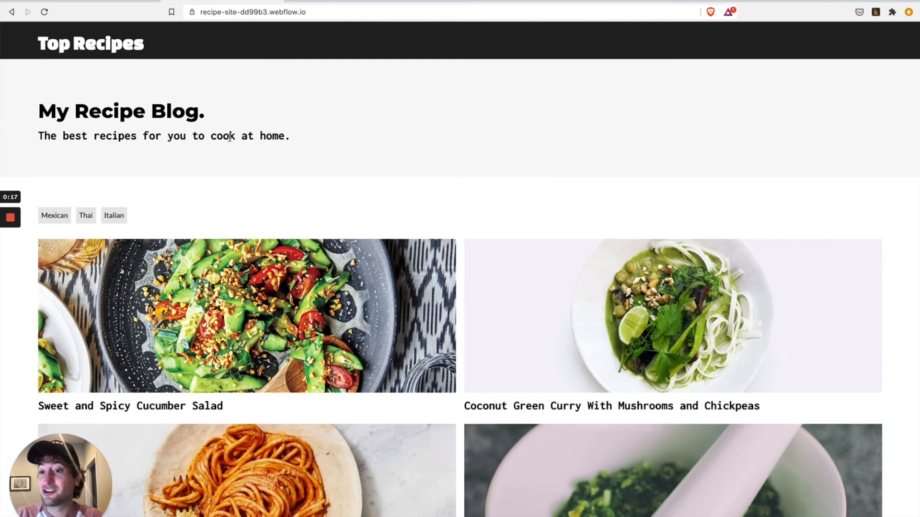
scroll(229, 139, down, 3)
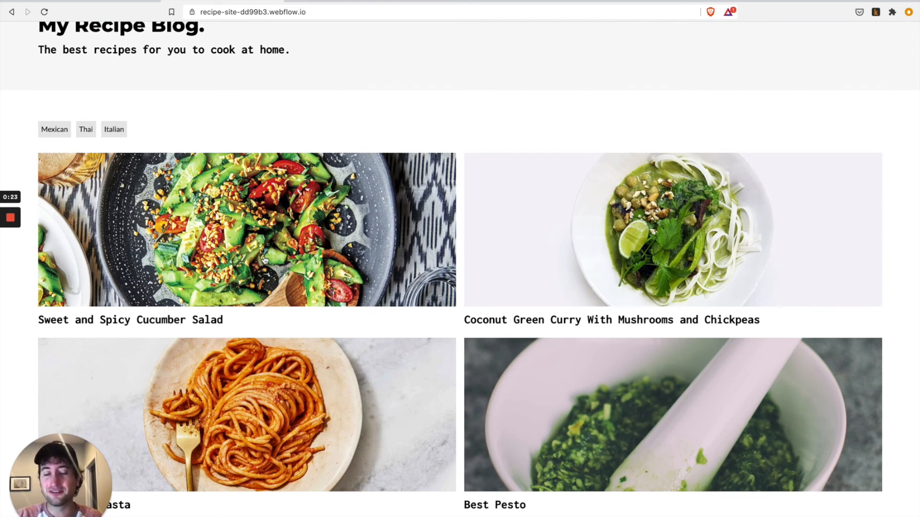
scroll(332, 208, up, 3)
scroll(332, 208, down, 3)
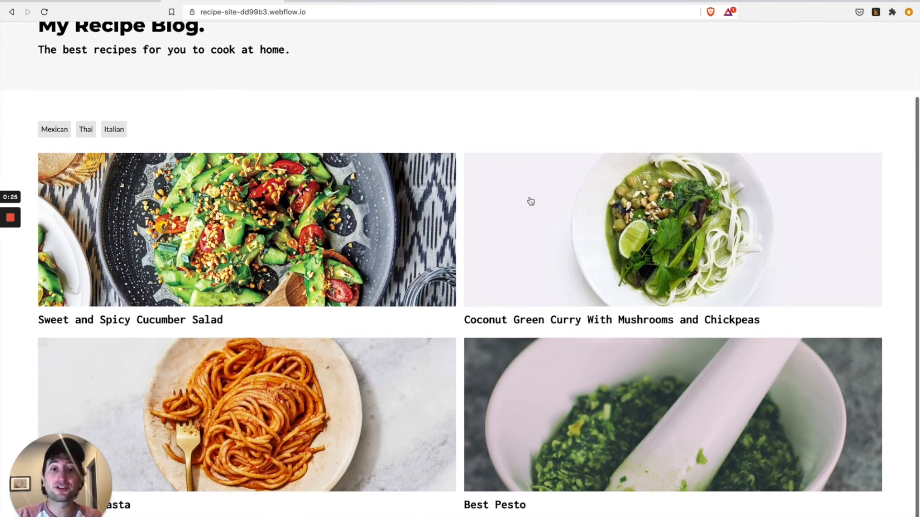
- Open the Red Pesto Pasta recipe on the published site and review its ingredients and directions
click(363, 393)
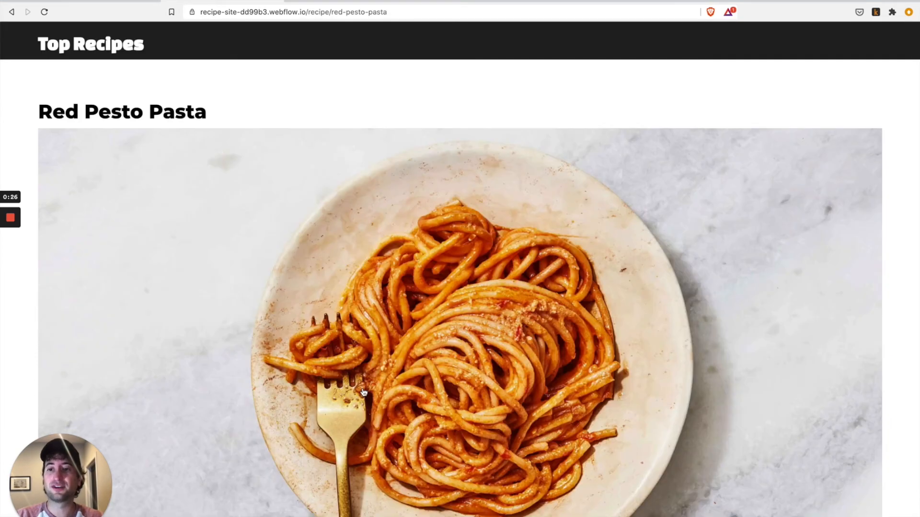
scroll(256, 276, down, 12)
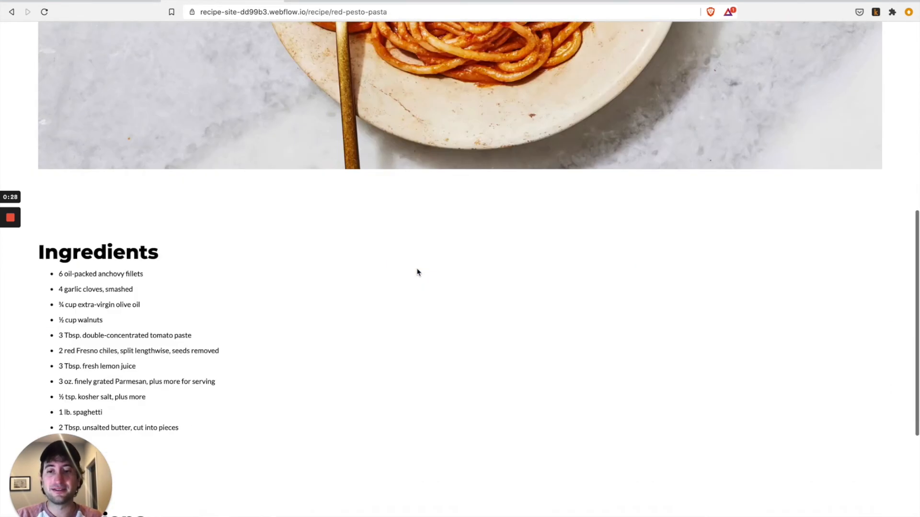
scroll(239, 230, up, 3)
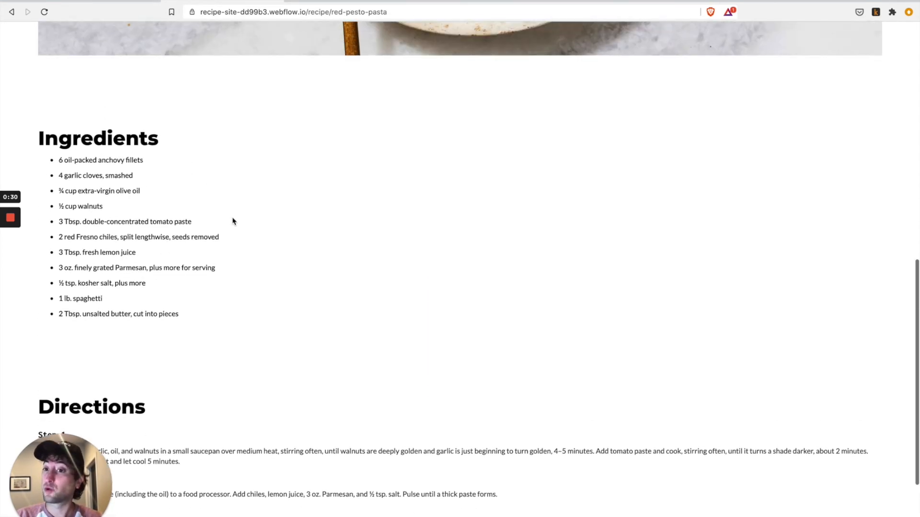
scroll(160, 99, down, 2)
scroll(167, 459, down, 3)
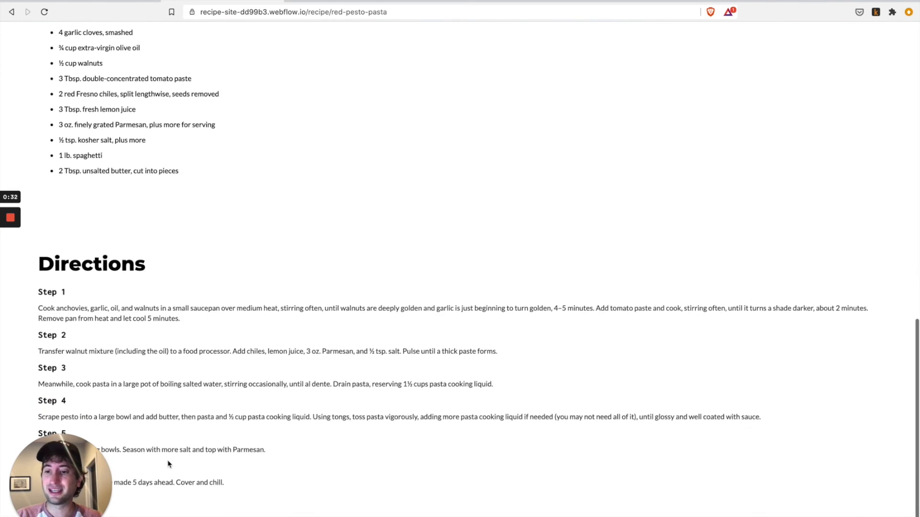
drag(590, 488, 65, 479)
scroll(228, 264, up, 15)
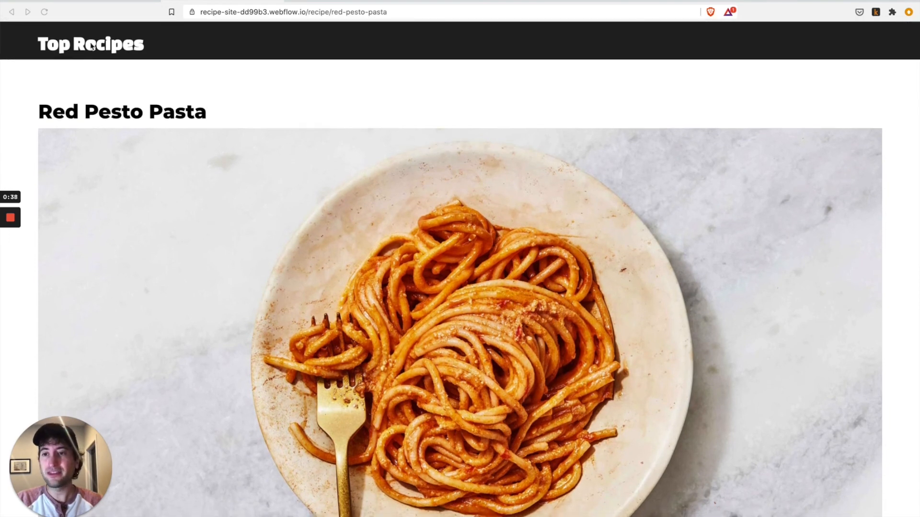
- Return to the recipe site's home page and look at its cuisine category tags
click(93, 49)
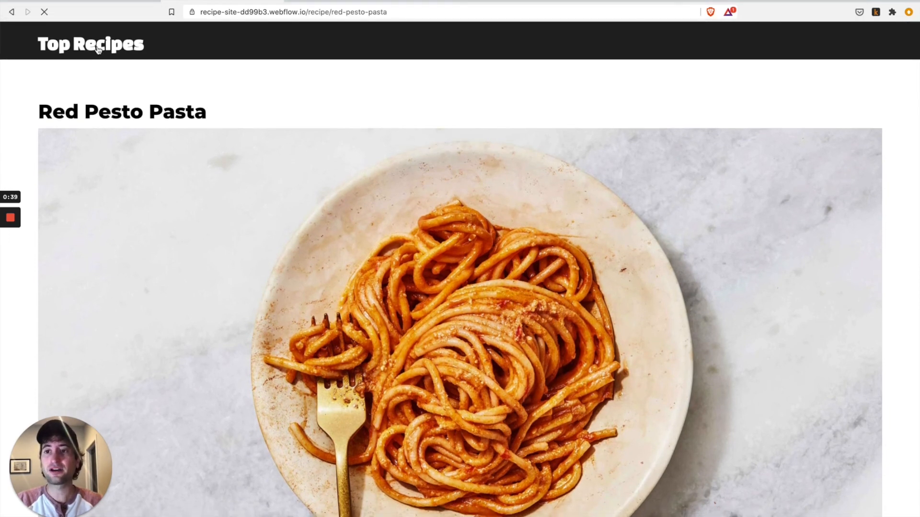
scroll(356, 192, down, 1)
scroll(356, 193, up, 1)
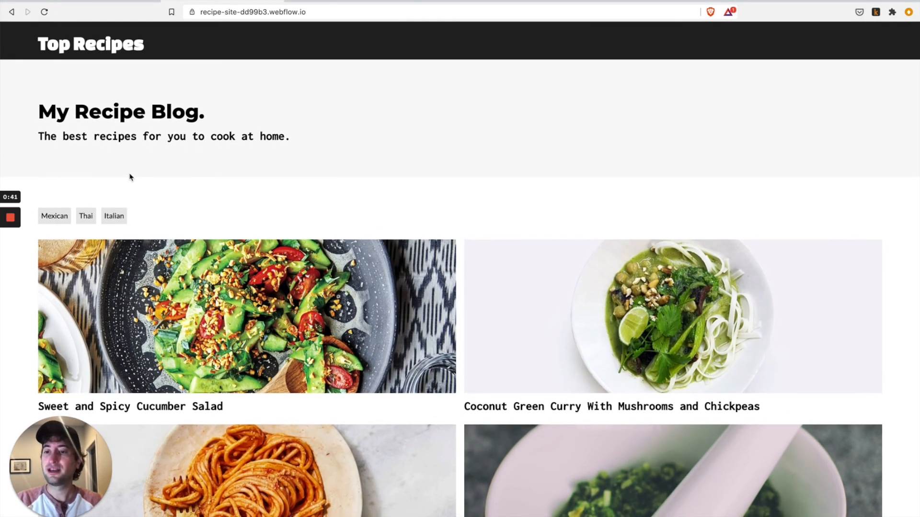
drag(75, 468, 818, 468)
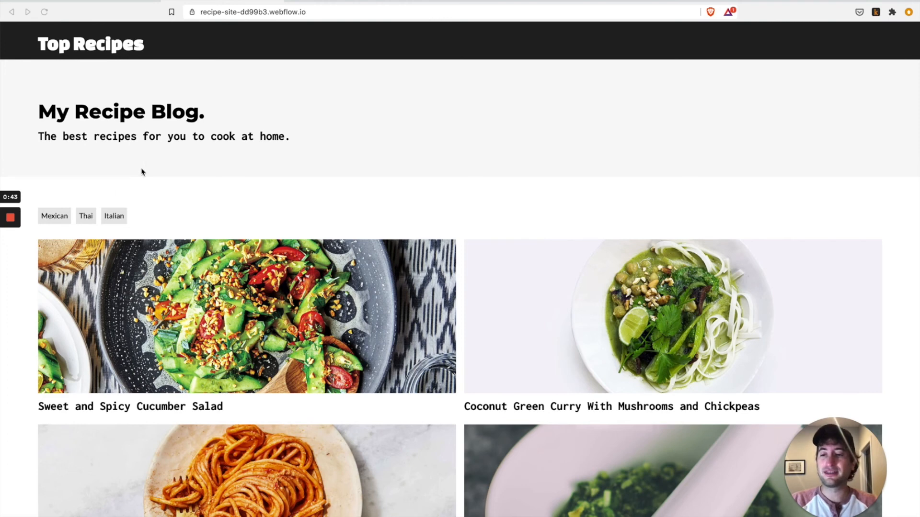
click(111, 201)
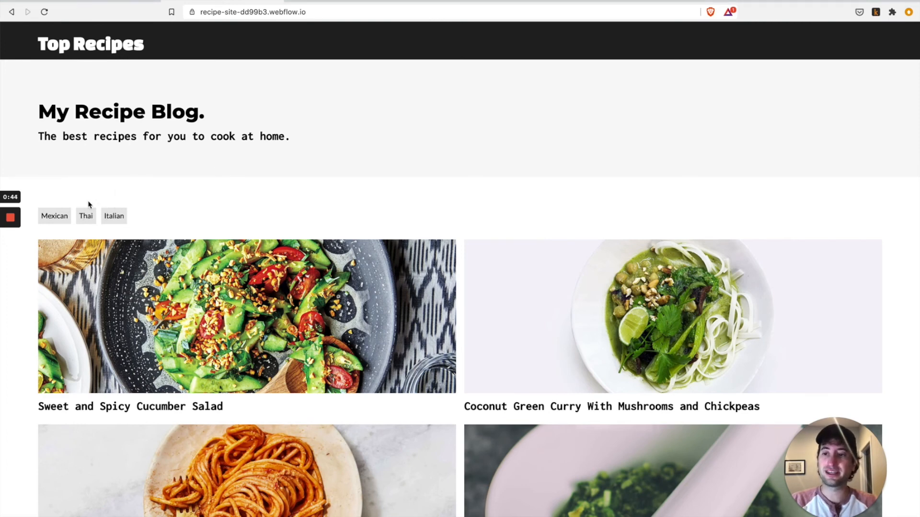
click(114, 218)
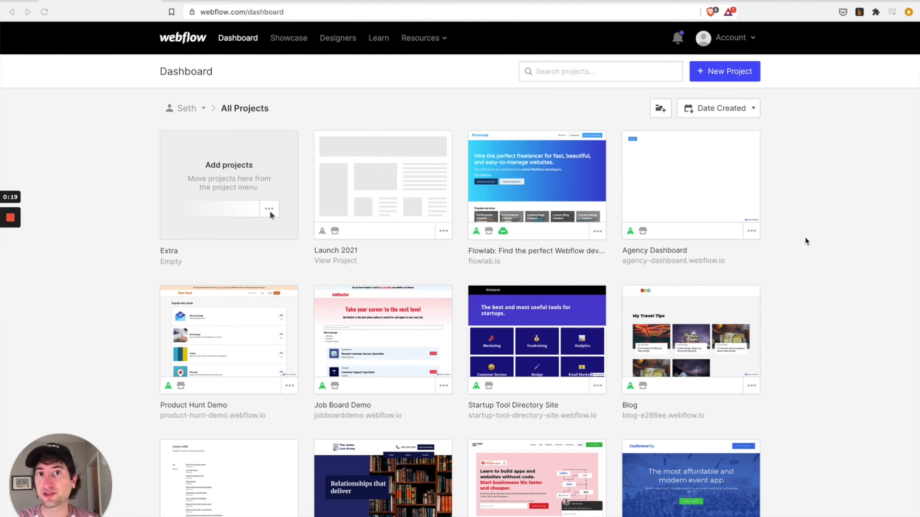
- Create a new project from the Blank Site preset and name it "Recipe Site"
click(720, 78)
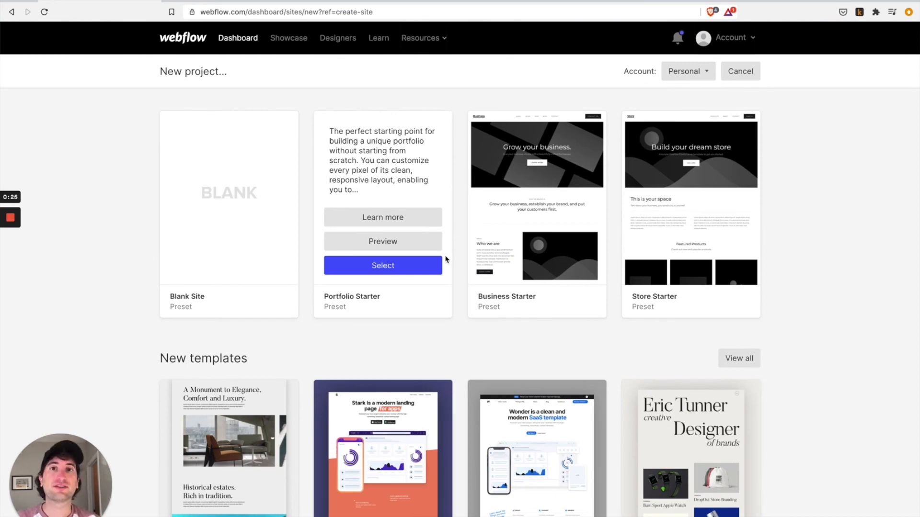
mouse_move(211, 196)
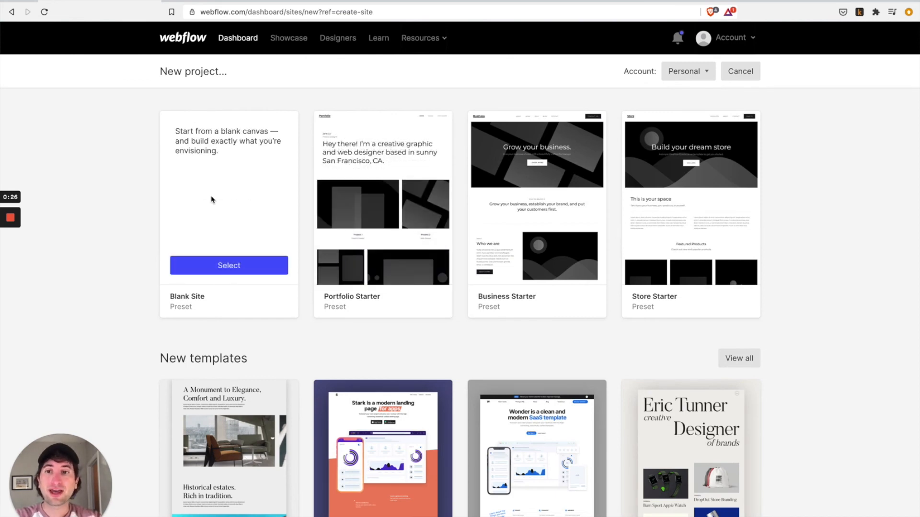
click(226, 266)
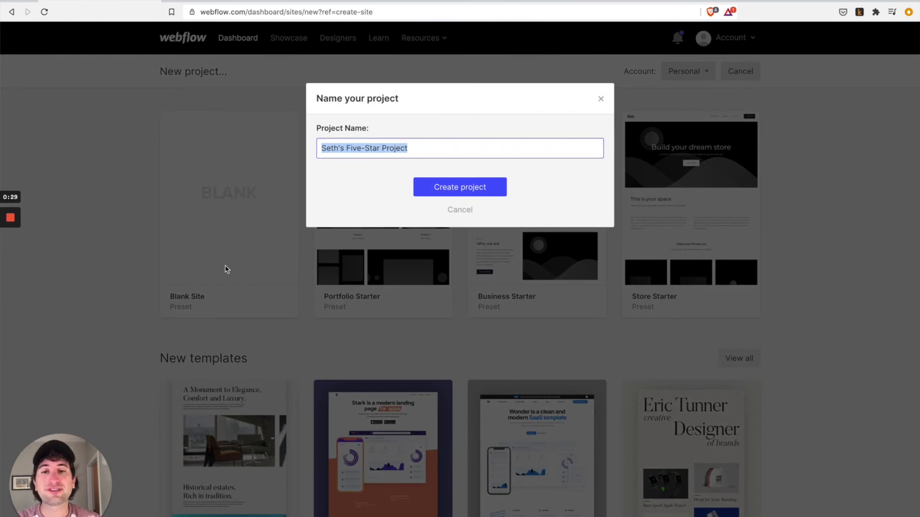
text(RECI)
key(BackSpace)
key(BackSpace)
key(BackSpace)
text(ecipe)
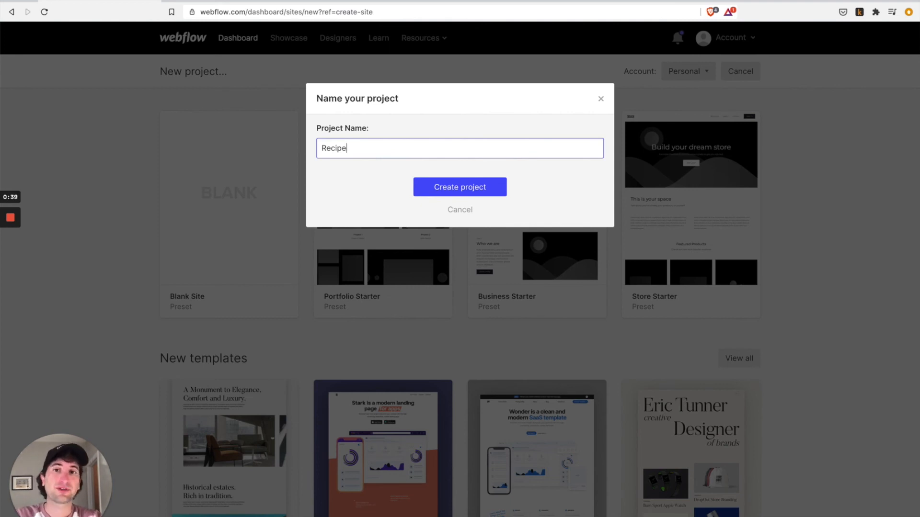
text(Site)
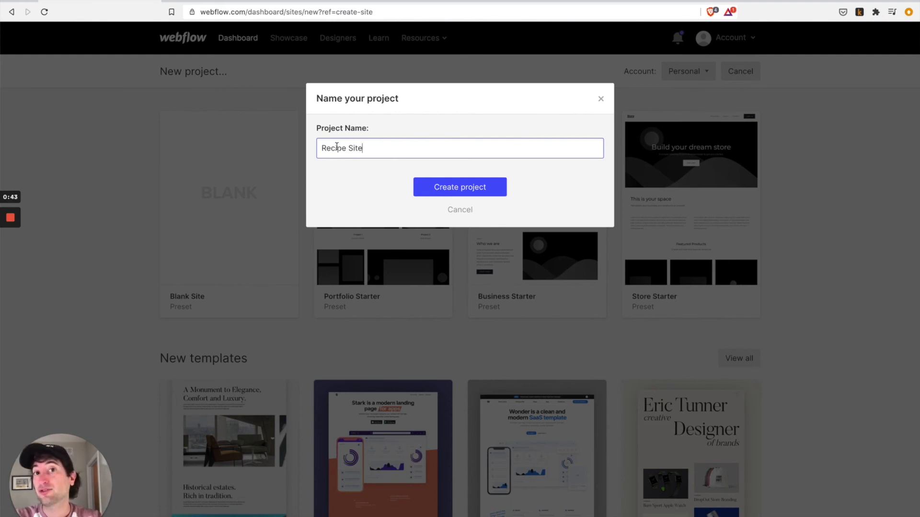
click(486, 188)
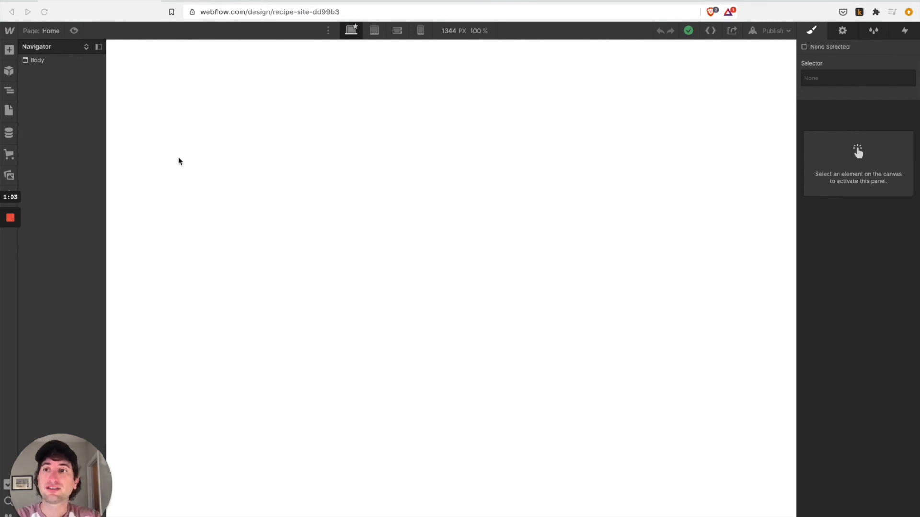
- Look through the available elements and add a Section to the blank page's body
click(10, 53)
scroll(68, 298, down, 2)
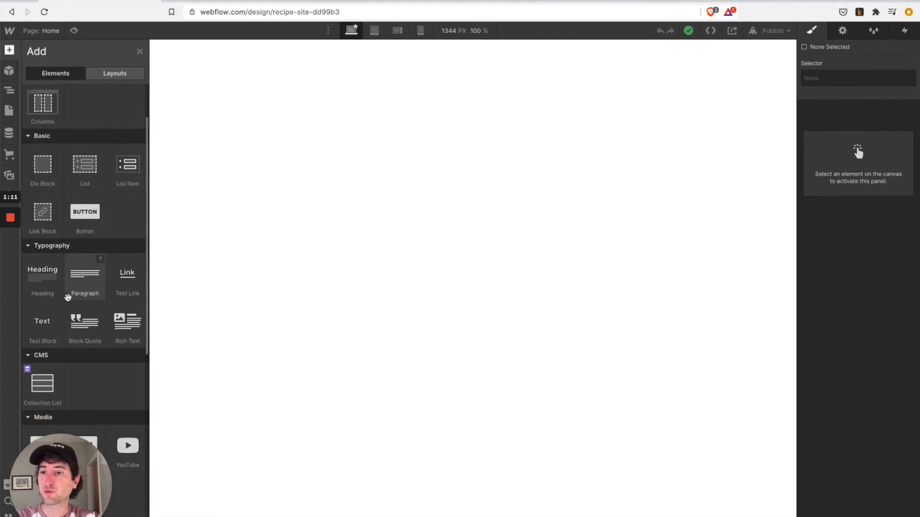
scroll(89, 271, up, 1)
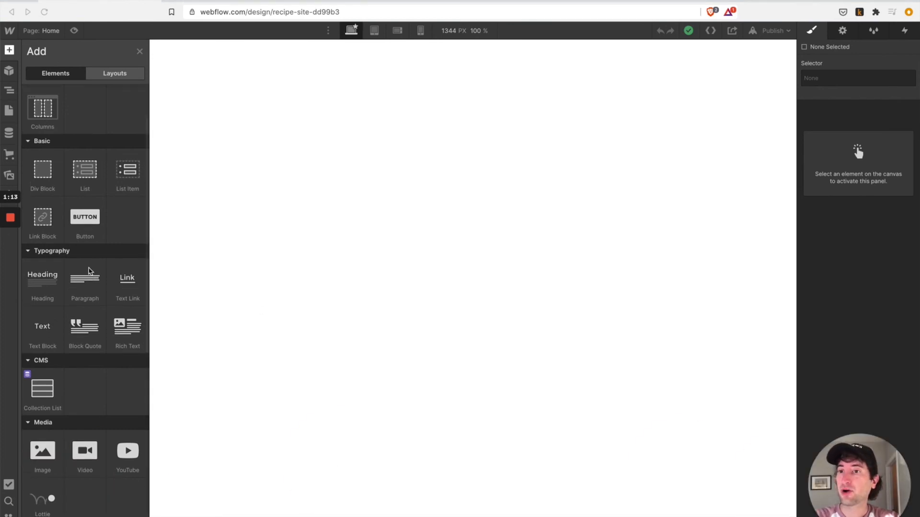
scroll(89, 271, down, 8)
scroll(89, 360, up, 10)
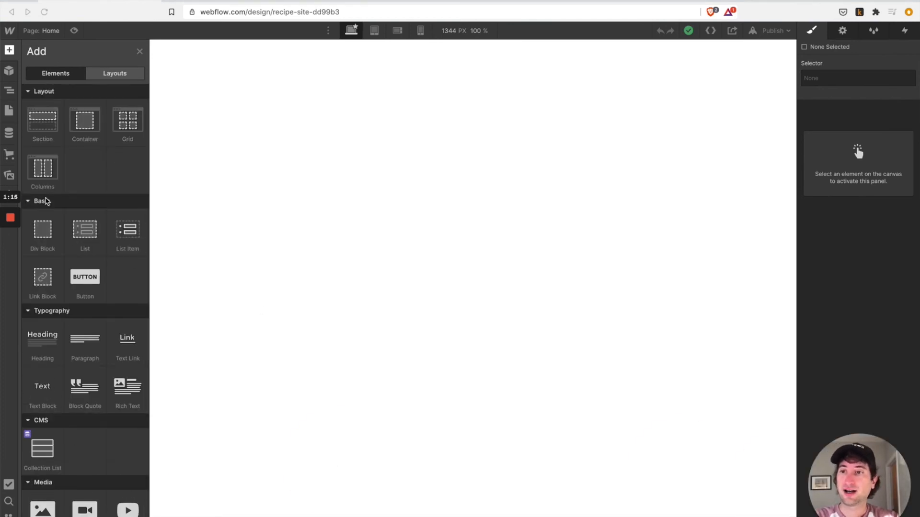
click(47, 126)
key(z)
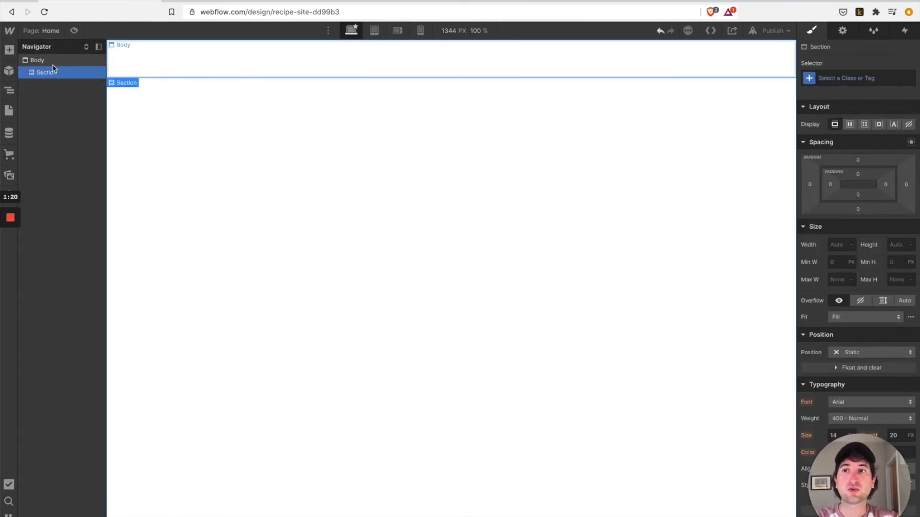
drag(864, 464, 93, 470)
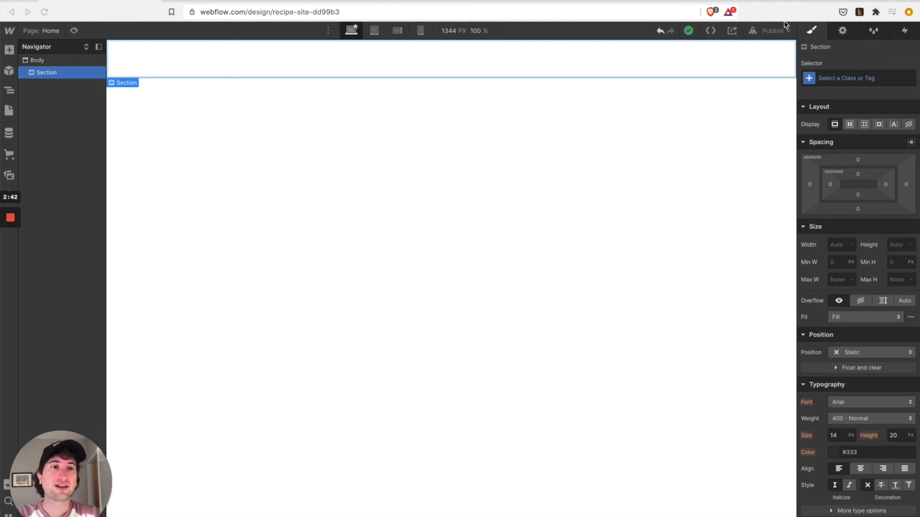
- Add an H1 heading inside the section and move its heading type settings clear of the text
click(9, 50)
scroll(42, 216, down, 3)
click(42, 274)
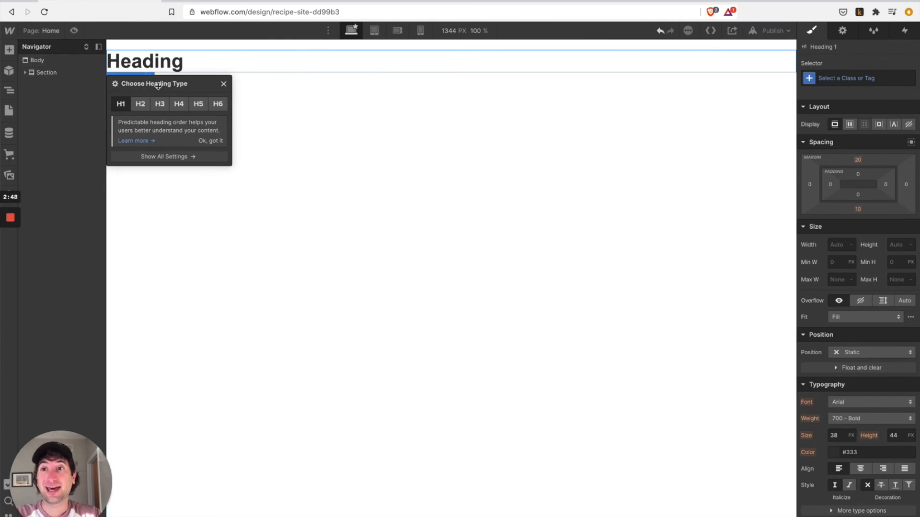
drag(145, 90, 376, 110)
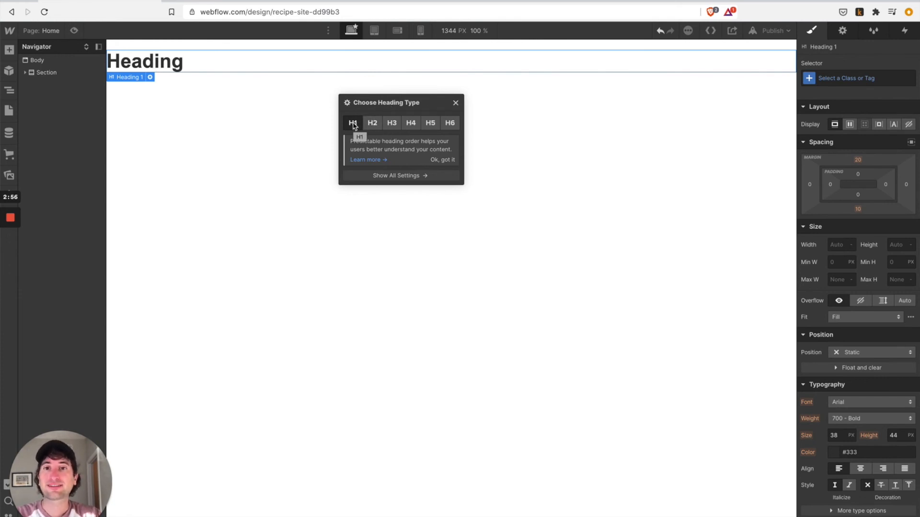
drag(367, 106, 378, 105)
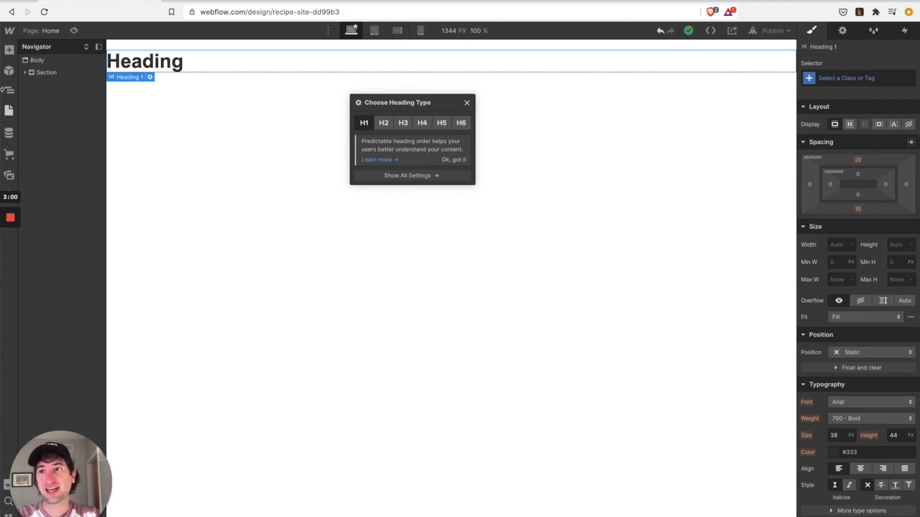
- Add a second heading below the first one in the section and set its type to H3
click(9, 50)
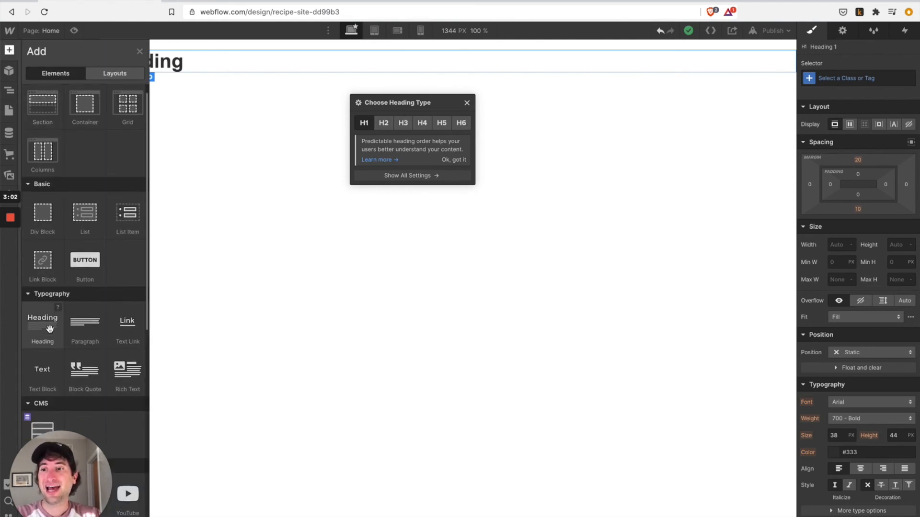
drag(48, 329, 165, 67)
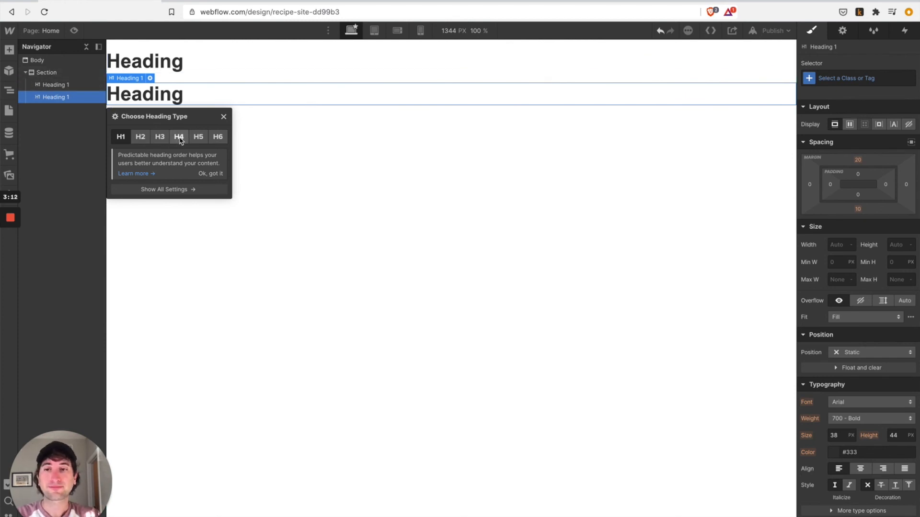
click(160, 136)
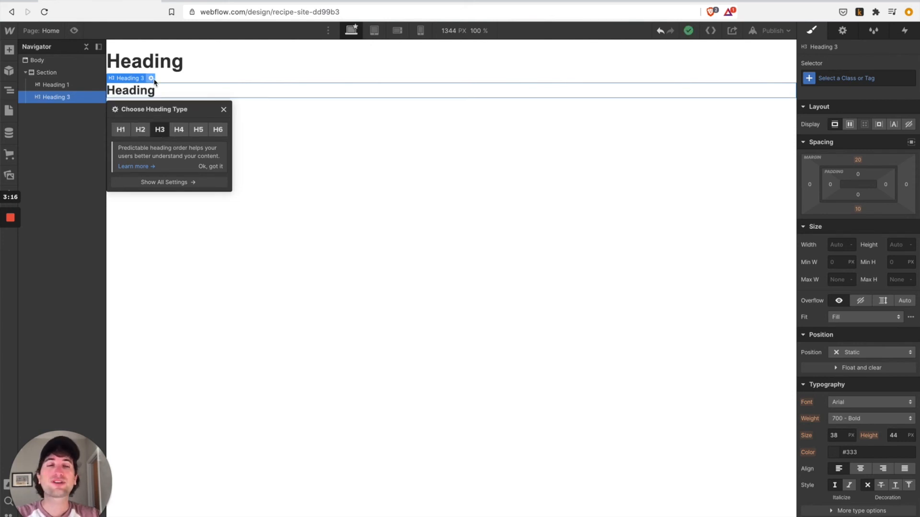
click(223, 110)
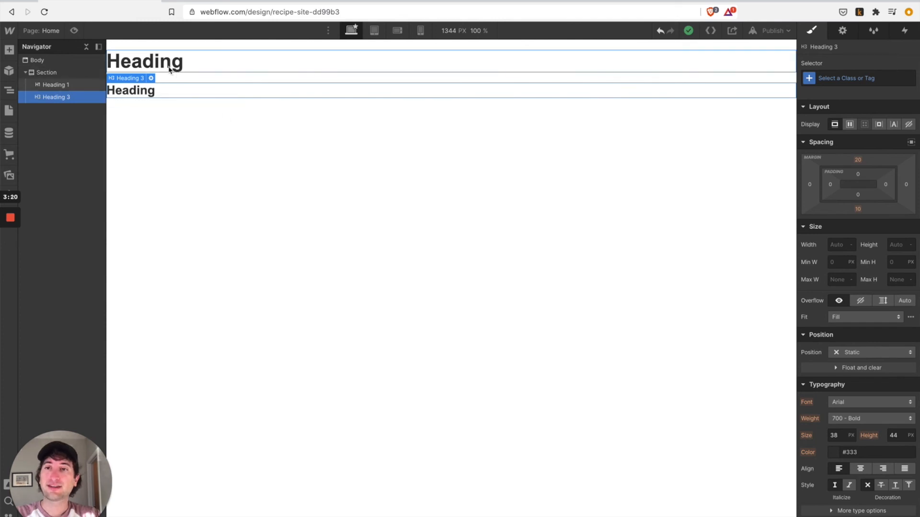
- Replace the H1 heading's text with "My Recipe Blog"
double_click(168, 67)
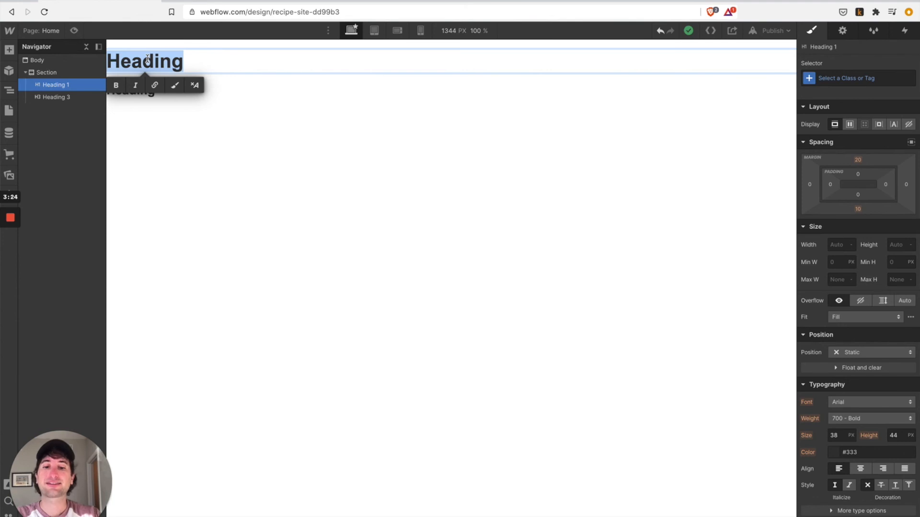
text(My Recipe )
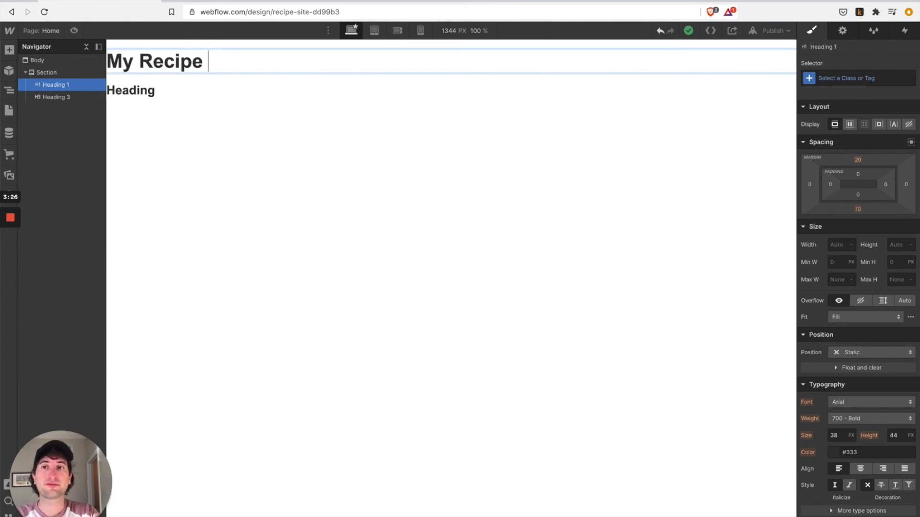
text(Blog)
- Replace the H3 heading's text with "The best recipes for you to cook at home."
click(157, 89)
double_click(158, 89)
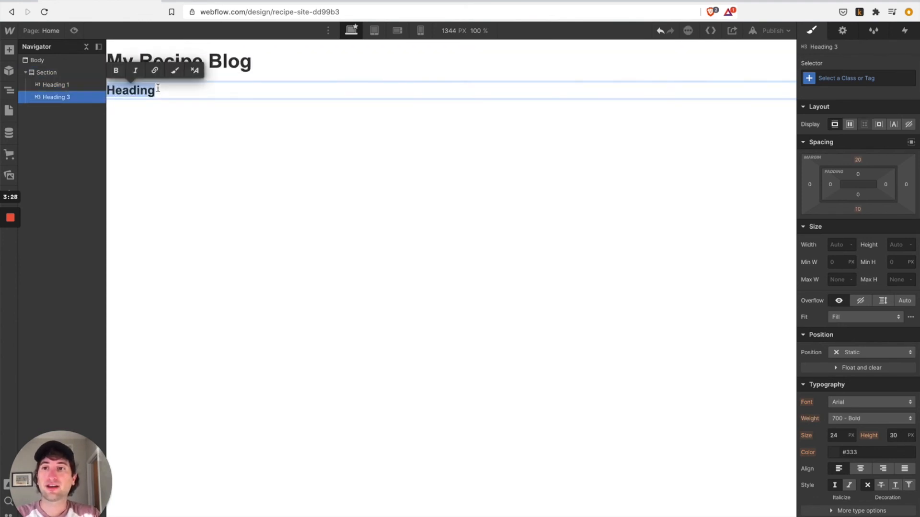
text(The best)
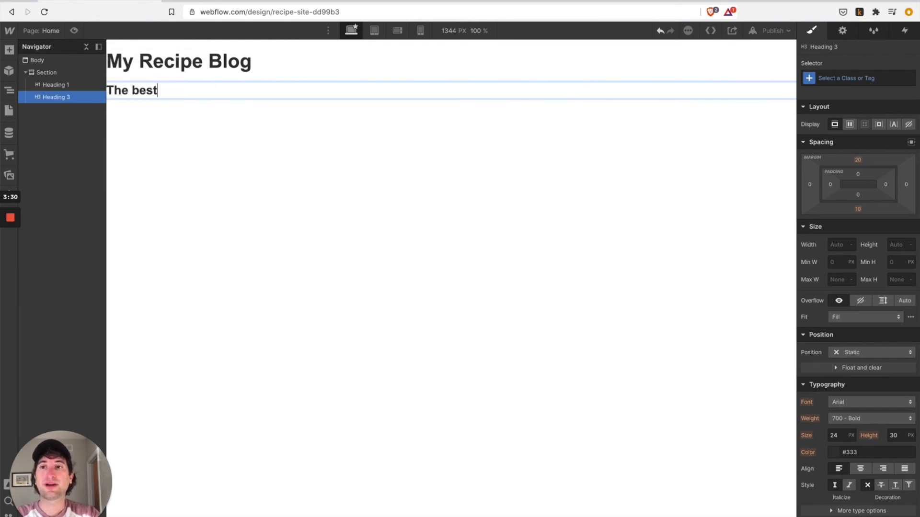
text( recipes for you)
key(BackSpace)
key(BackSpace)
key(BackSpace)
text(fo)
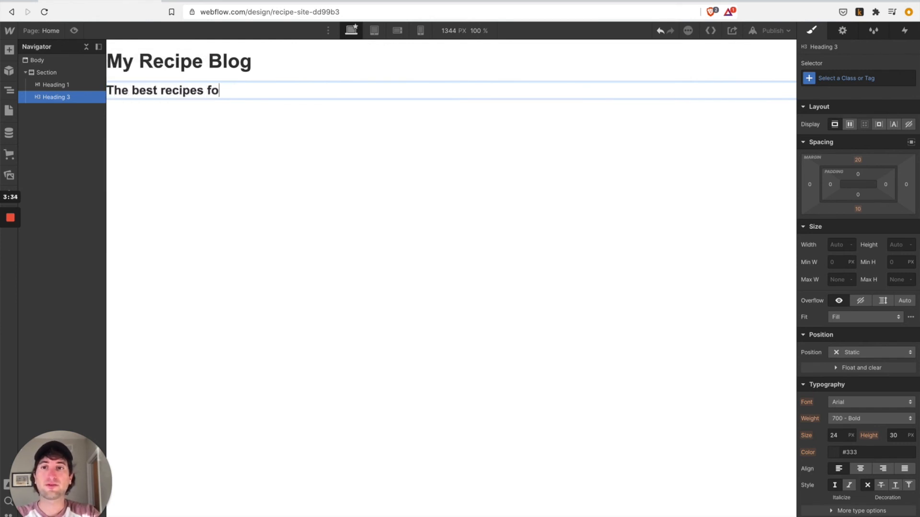
text(r you to cook at hom)
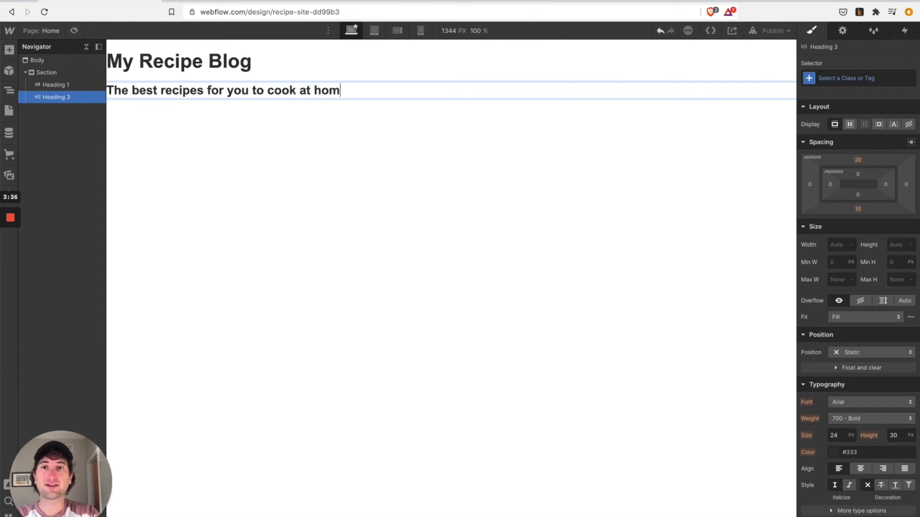
text(e.)
- Add a period at the end of the "My Recipe Blog" title
click(256, 59)
double_click(255, 60)
text(.)
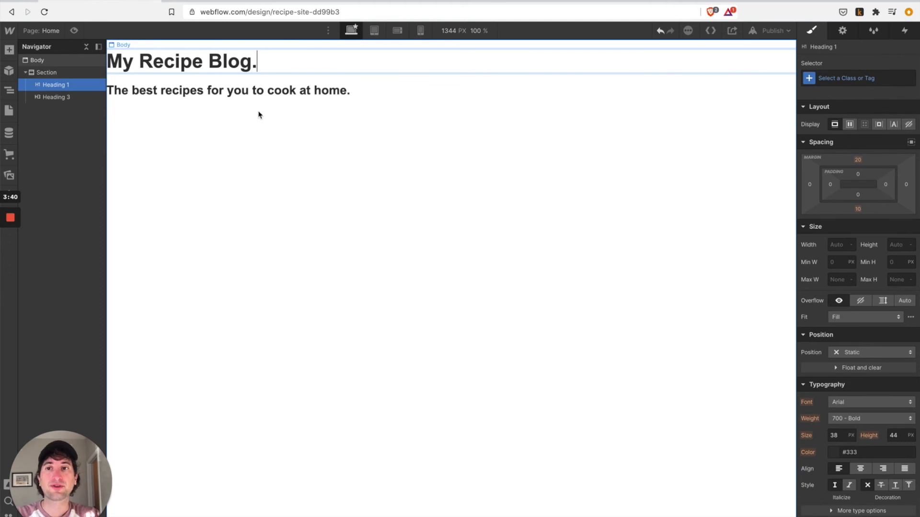
click(260, 95)
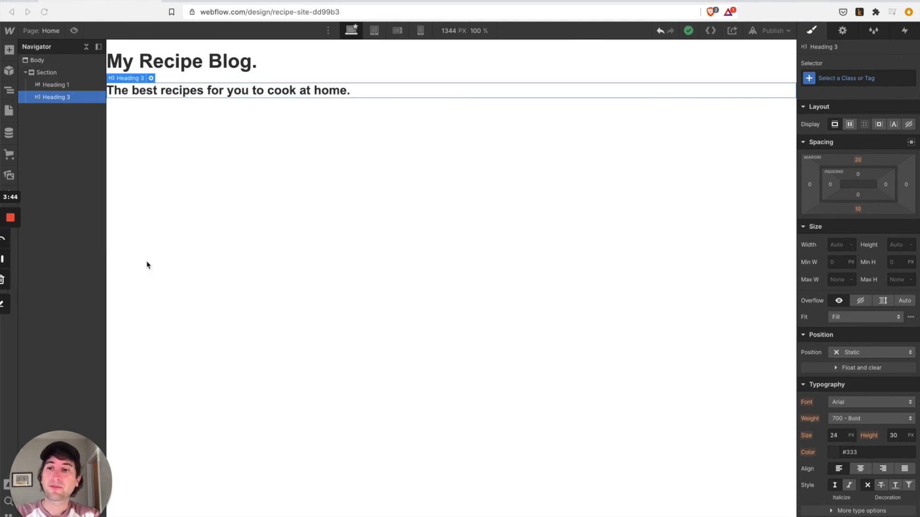
- Create a class named "Section" and apply it to the section containing both headings
click(60, 76)
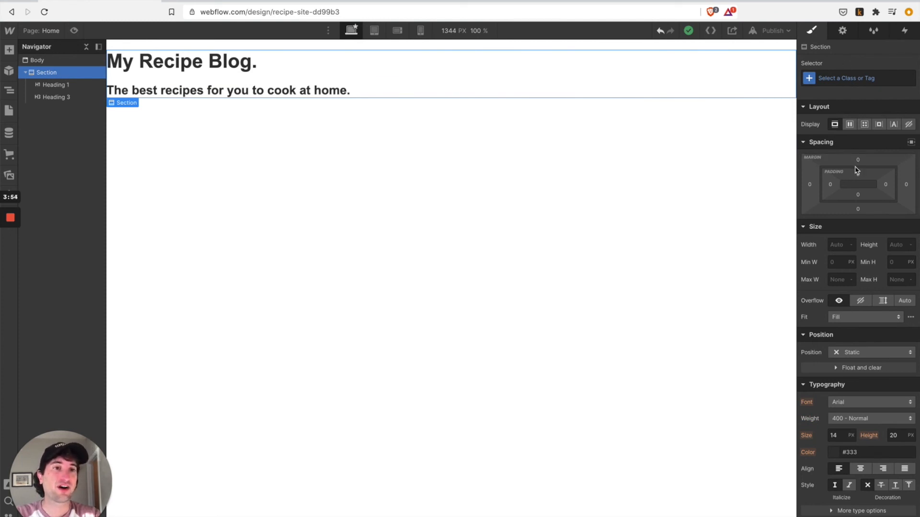
click(849, 80)
text(Section)
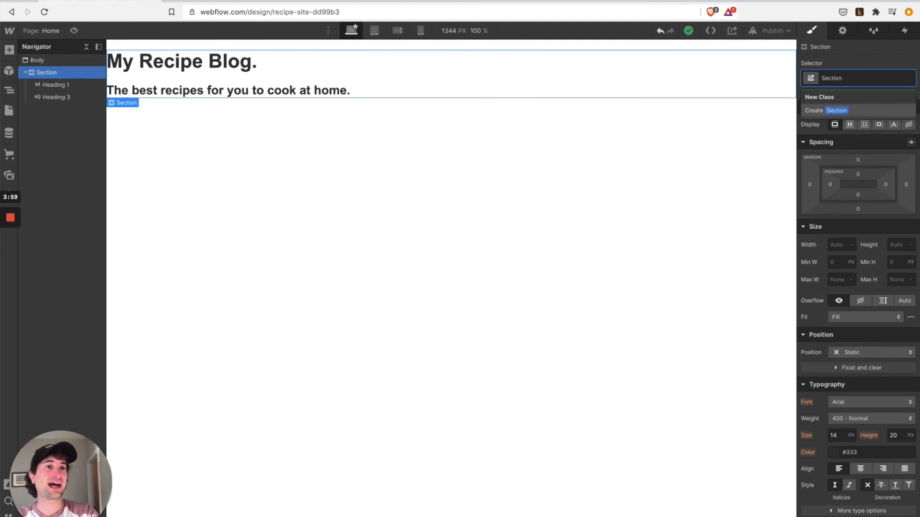
key(Return)
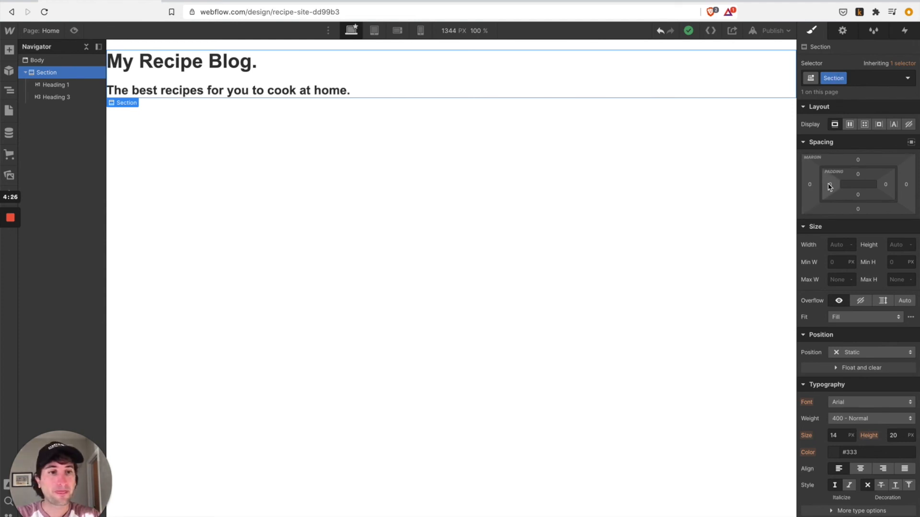
- Try about 67 px of padding and about 46 px of margin on all sides of the section, resetting each to 0
drag(830, 188, 866, 190)
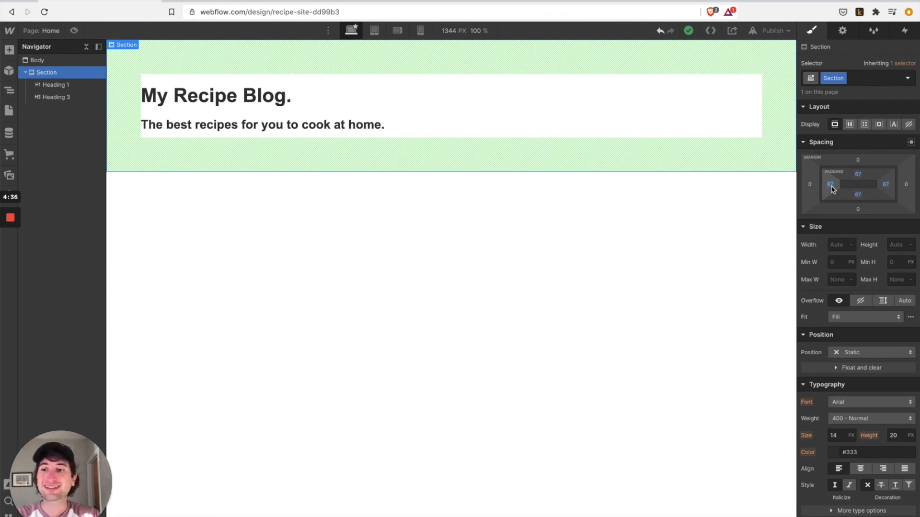
drag(831, 189, 743, 164)
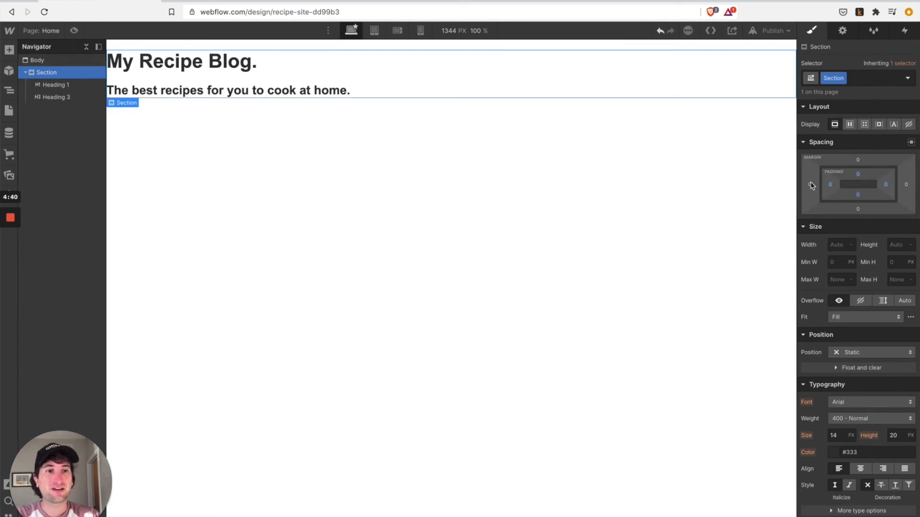
drag(810, 186, 787, 182)
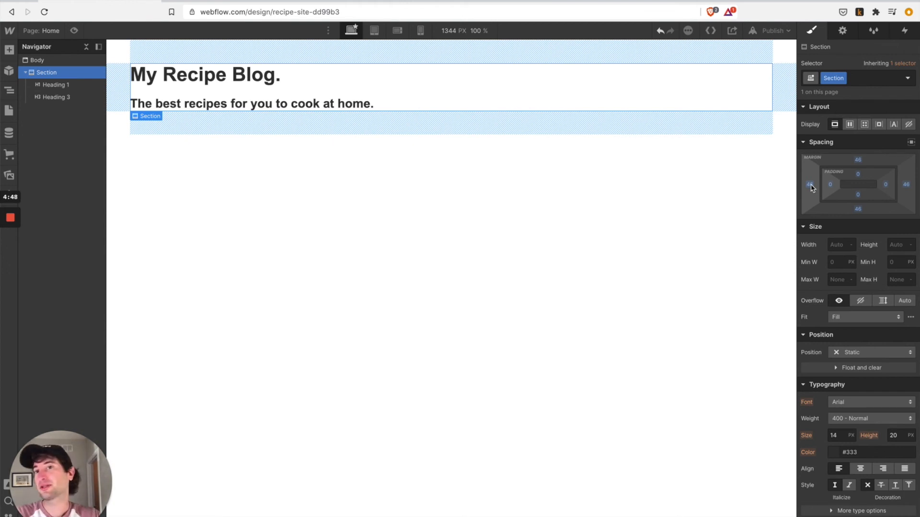
drag(811, 187, 833, 190)
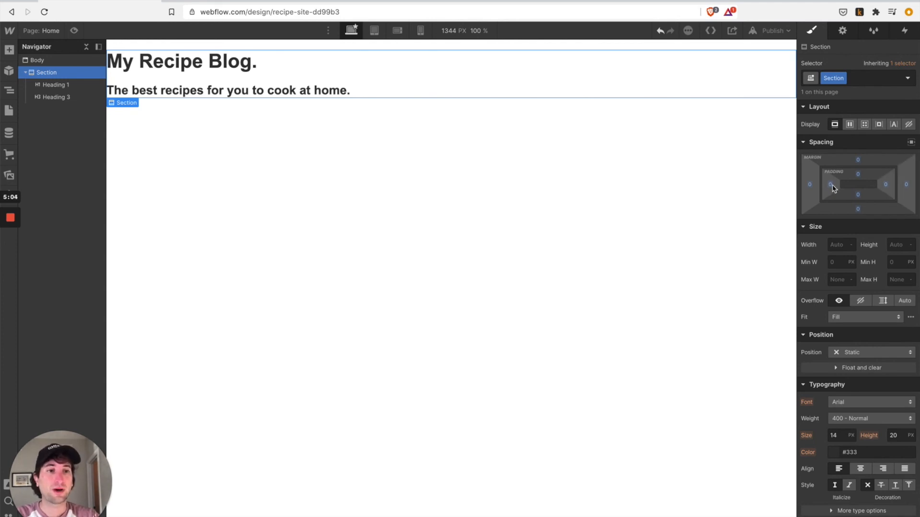
- Try about 76 px of padding on all four sides of the section and reset it to 0
drag(834, 188, 862, 175)
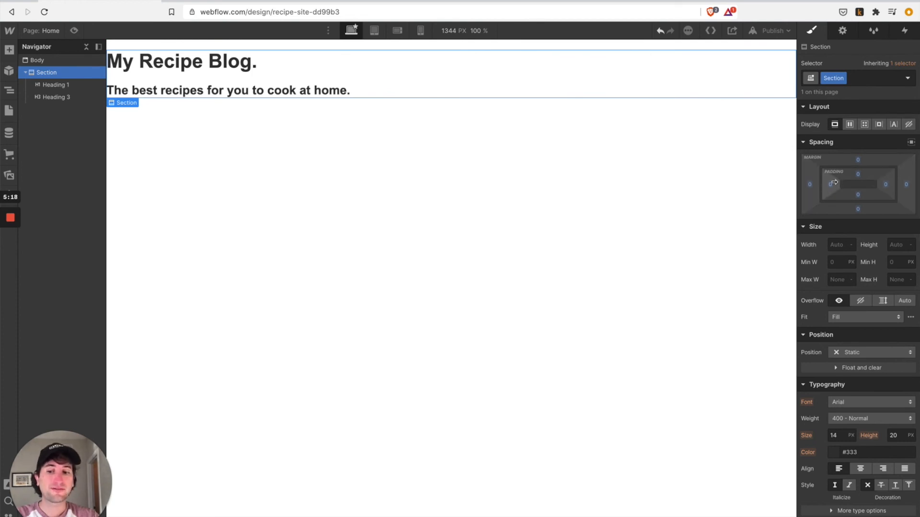
drag(834, 182, 877, 194)
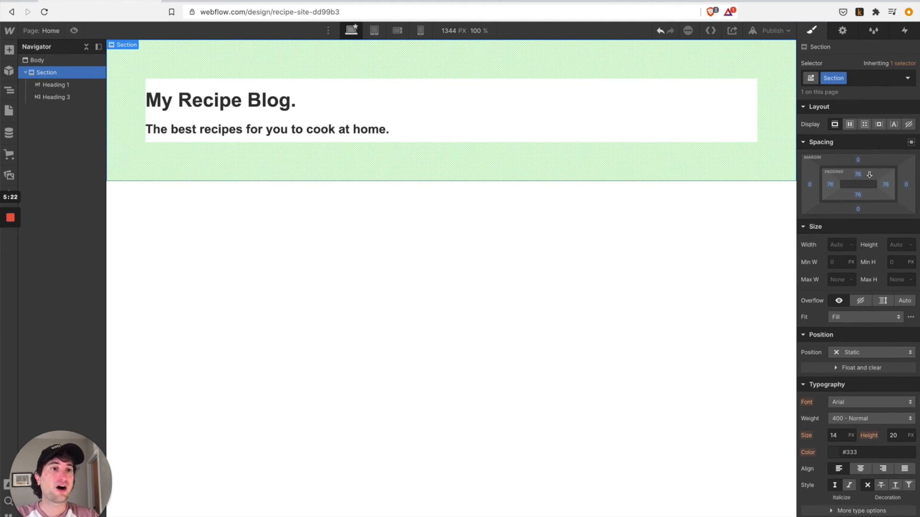
drag(828, 186, 761, 182)
drag(829, 187, 663, 158)
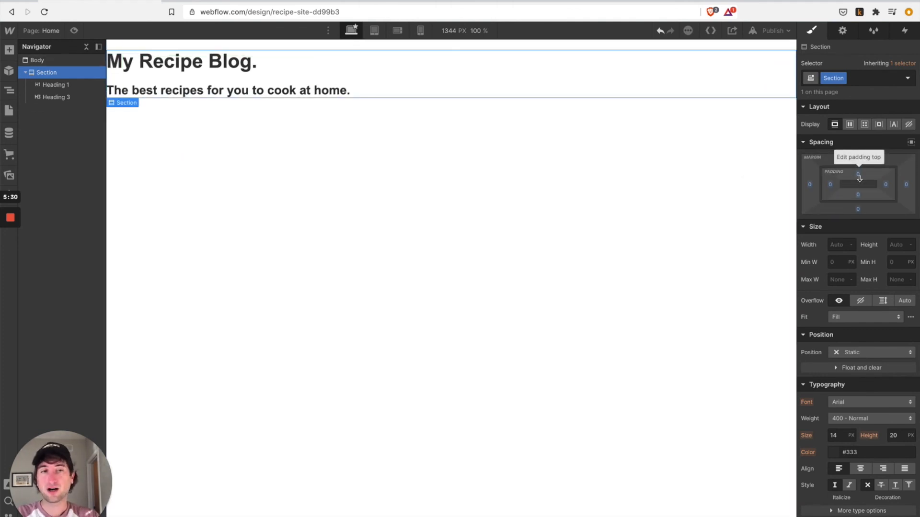
- Set the Section class's left and right padding to 50 px and its top and bottom padding to 60 px
drag(859, 179, 861, 147)
drag(834, 185, 860, 184)
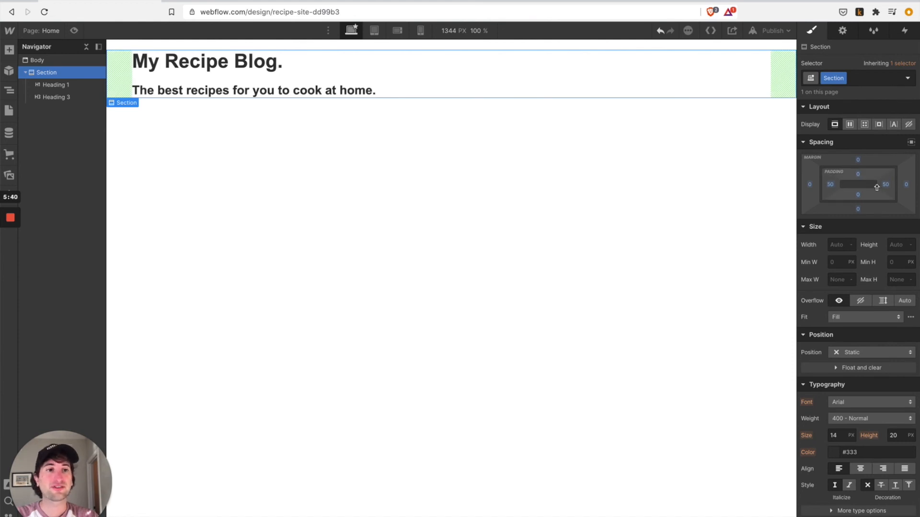
drag(858, 176, 860, 207)
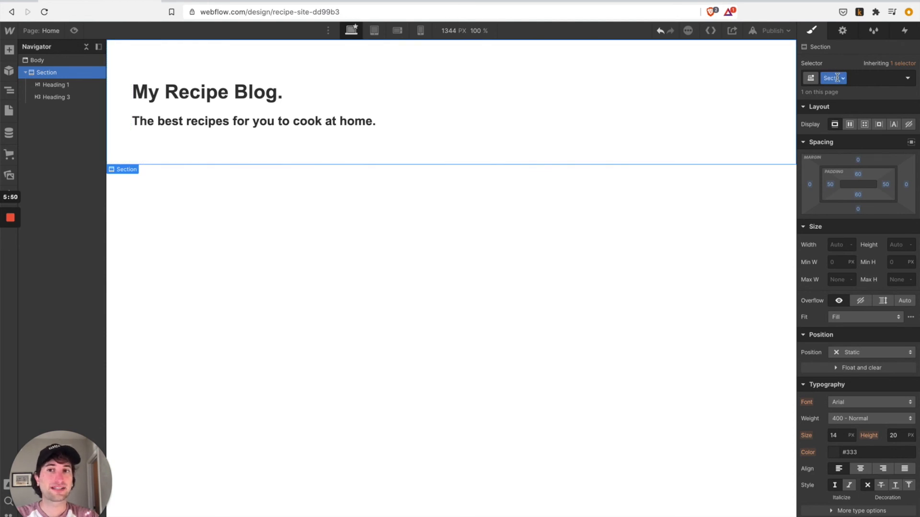
scroll(835, 145, down, 1)
scroll(835, 145, up, 1)
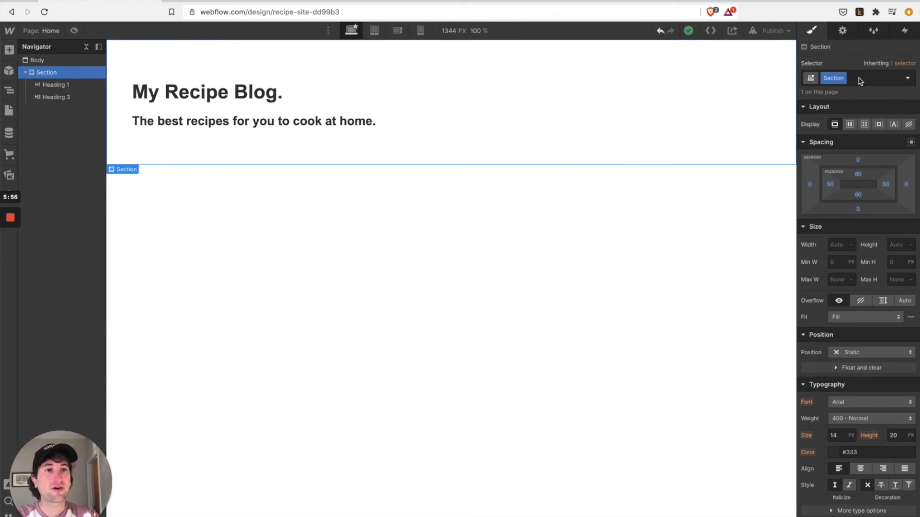
- Add a combo class named "top" to the section on top of its Section class
click(858, 78)
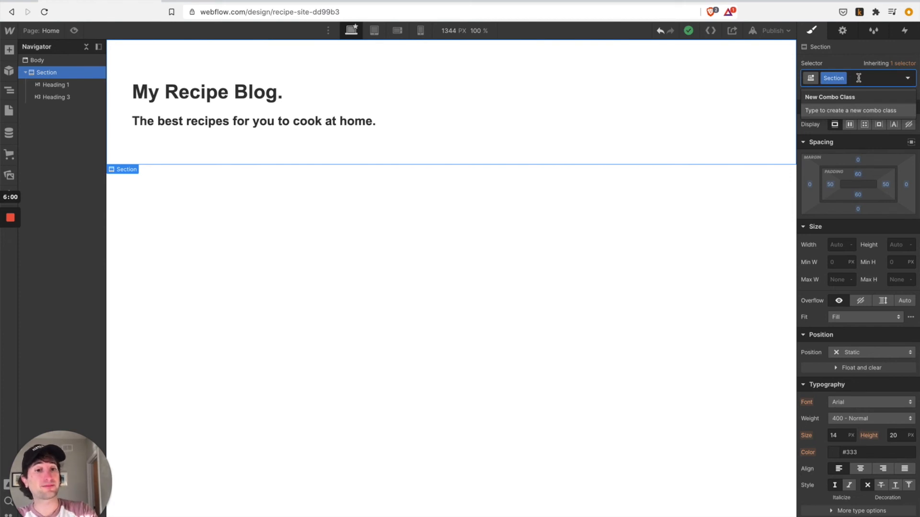
text(top)
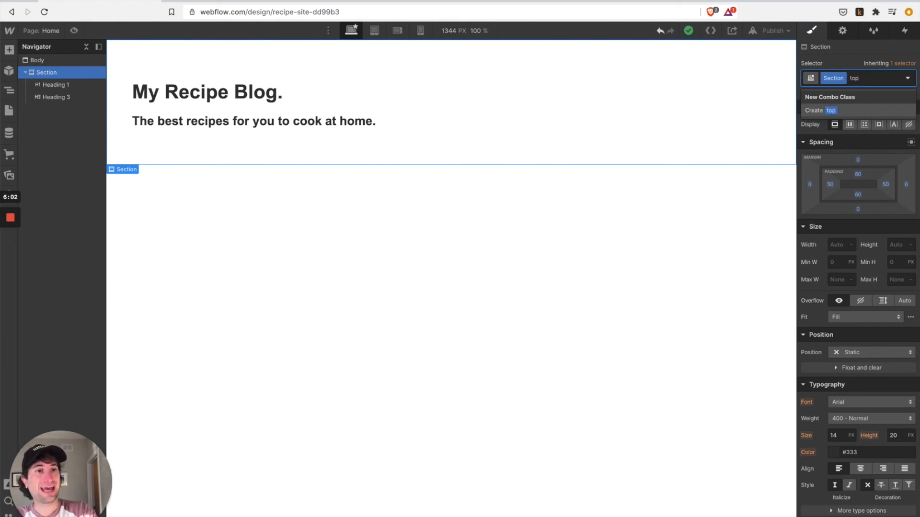
key(Return)
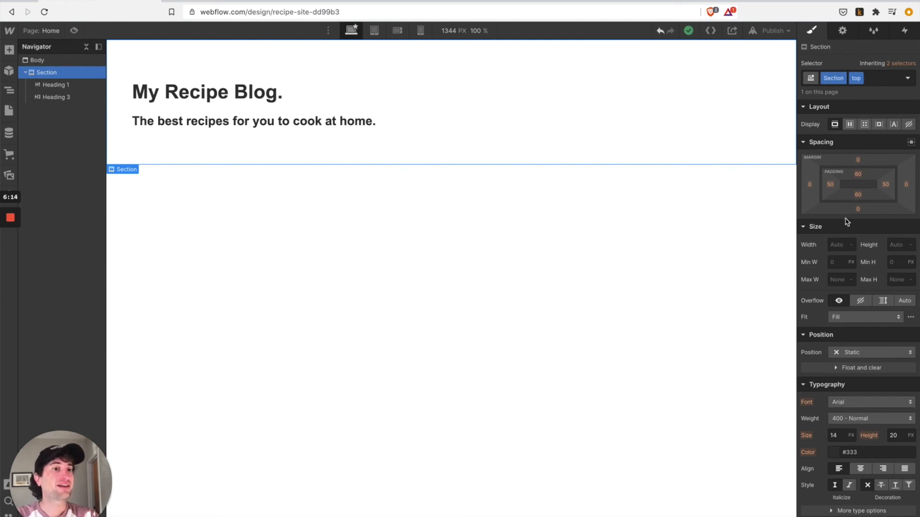
- Give the section's "top" combo class a light yellow-green background color, #f1ffb3
scroll(847, 222, down, 6)
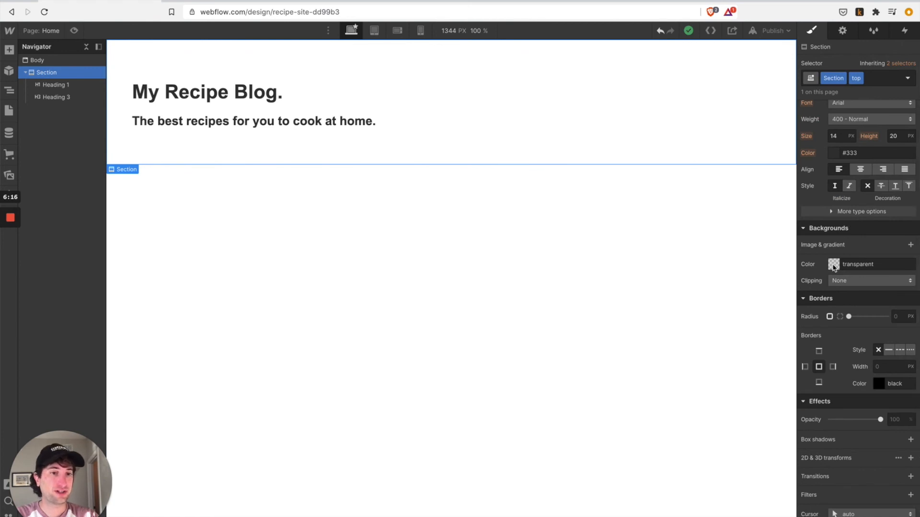
scroll(836, 269, up, 5)
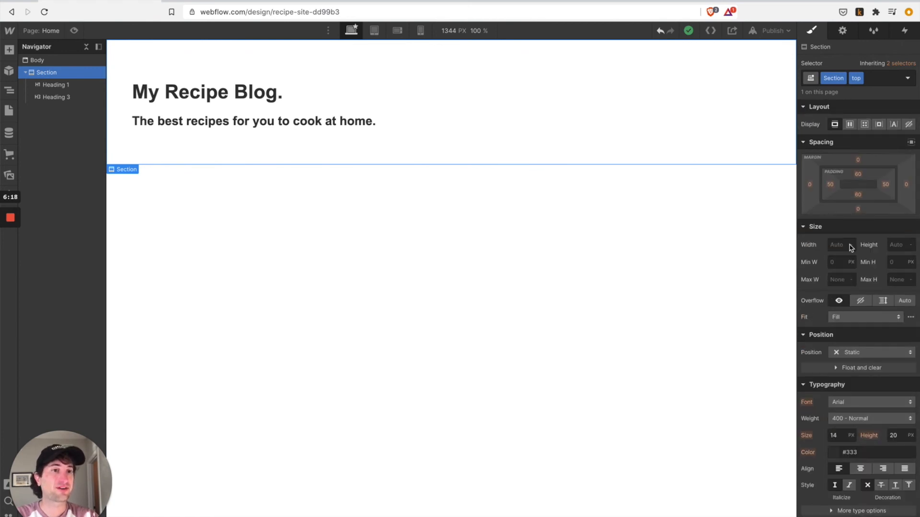
scroll(847, 317, down, 5)
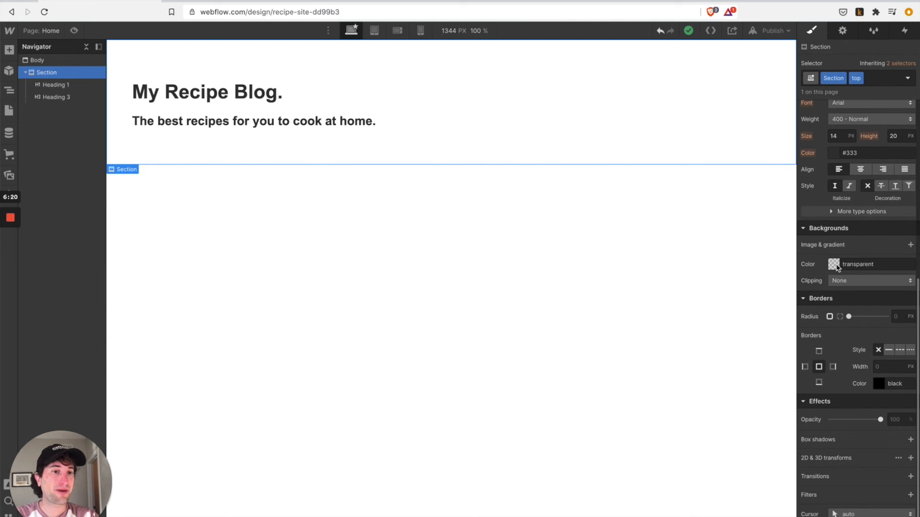
click(836, 266)
click(841, 361)
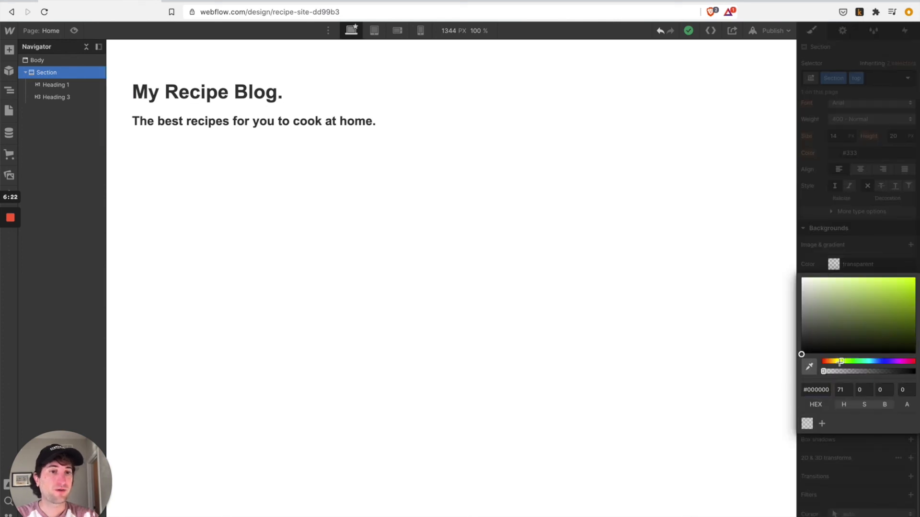
drag(842, 314, 834, 231)
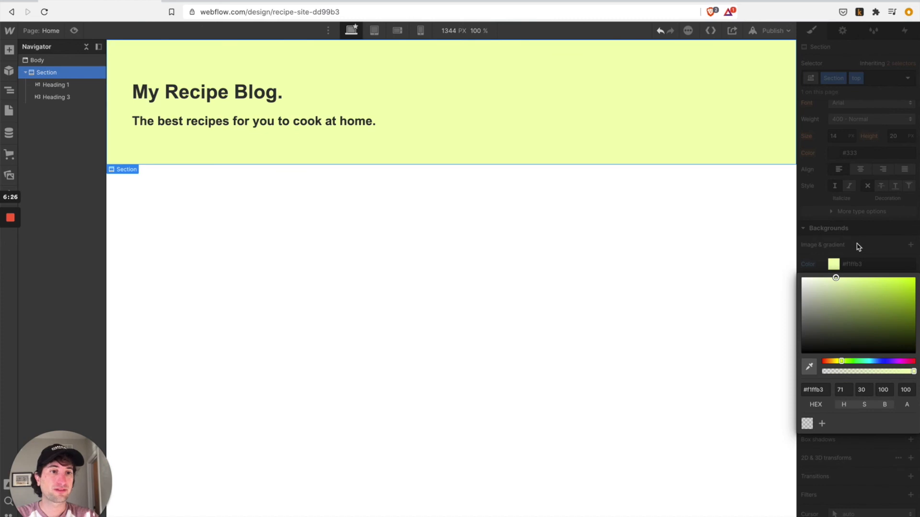
click(858, 247)
click(862, 264)
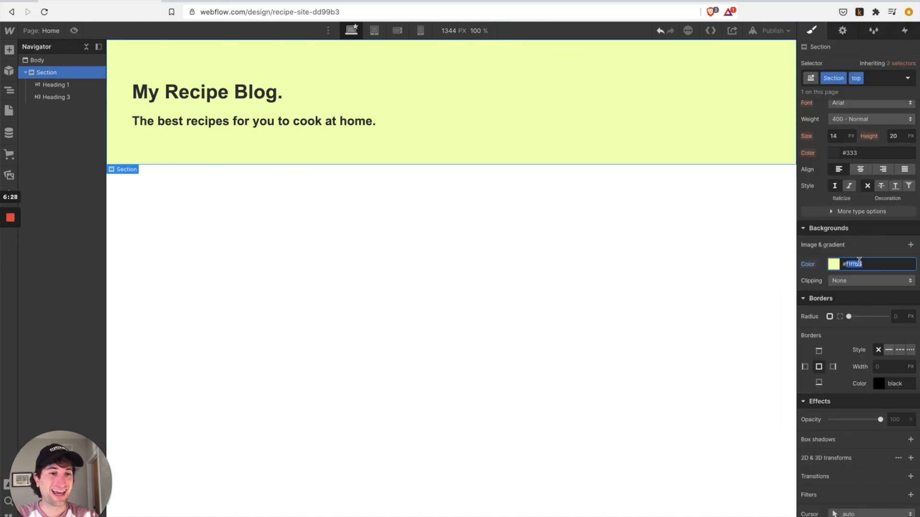
click(865, 263)
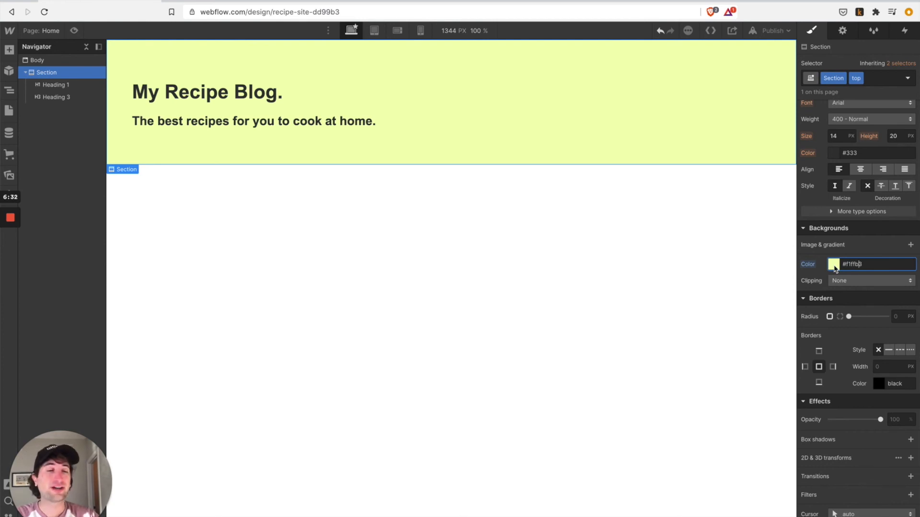
- Remove the "top" combo class from the section and reapply the existing one
scroll(843, 258, up, 6)
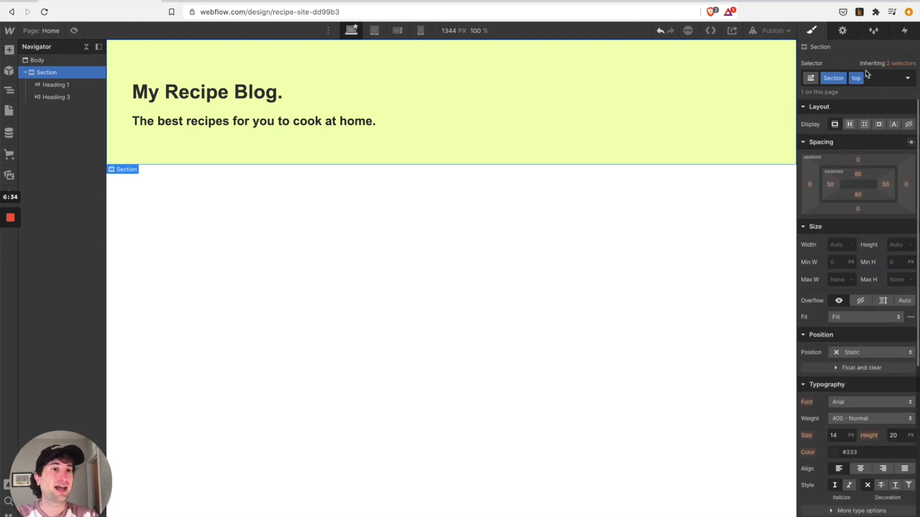
scroll(857, 86, down, 3)
scroll(848, 97, up, 3)
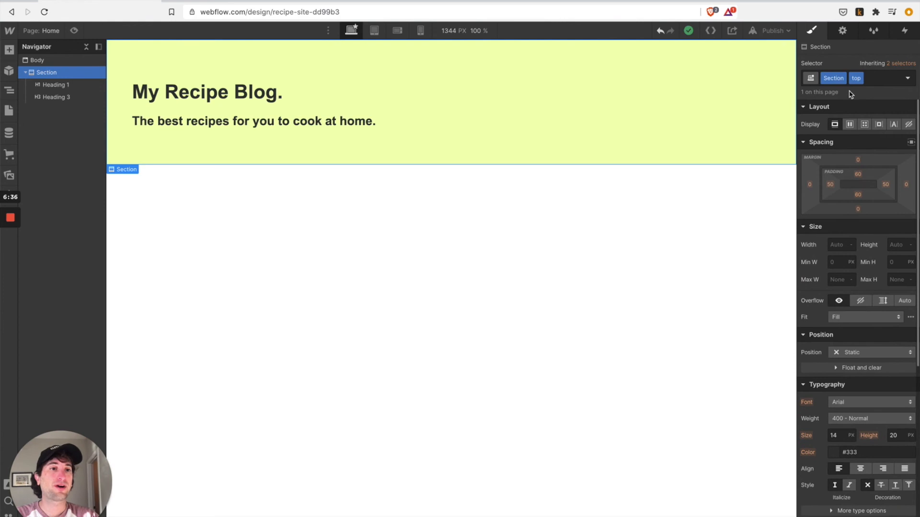
click(881, 78)
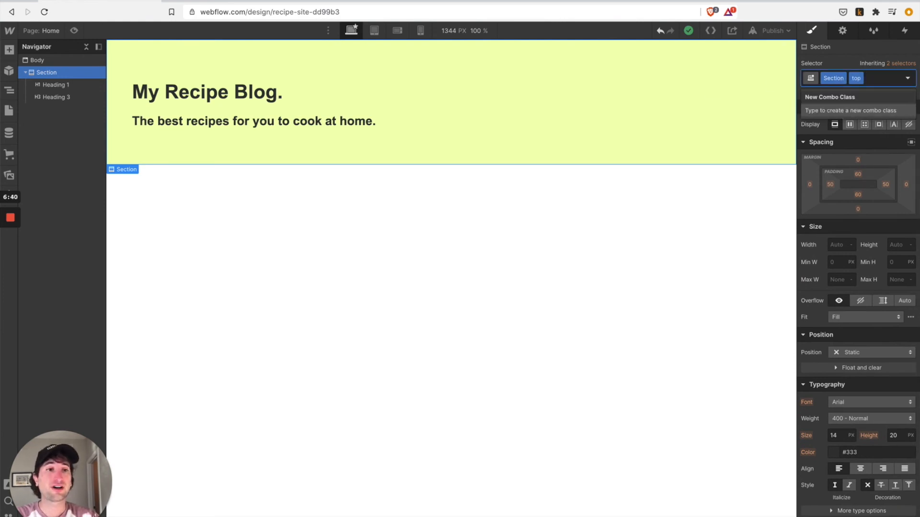
key(BackSpace)
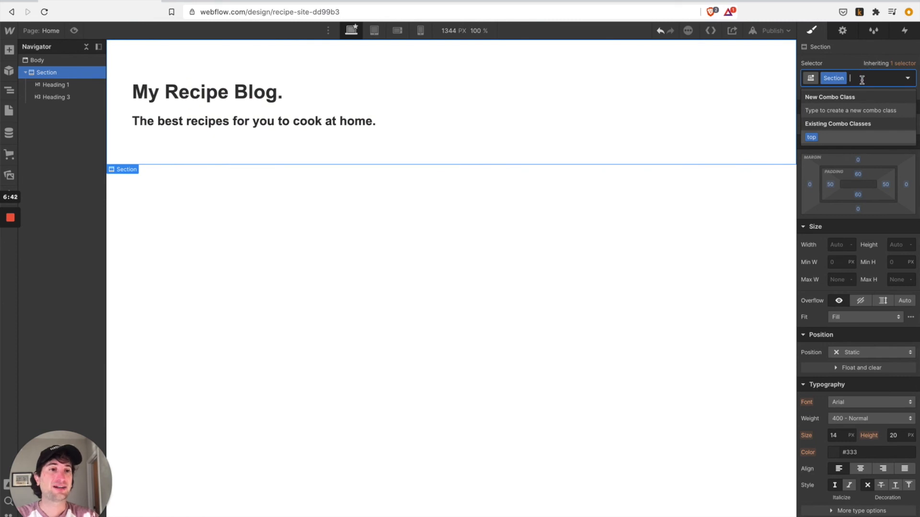
click(855, 66)
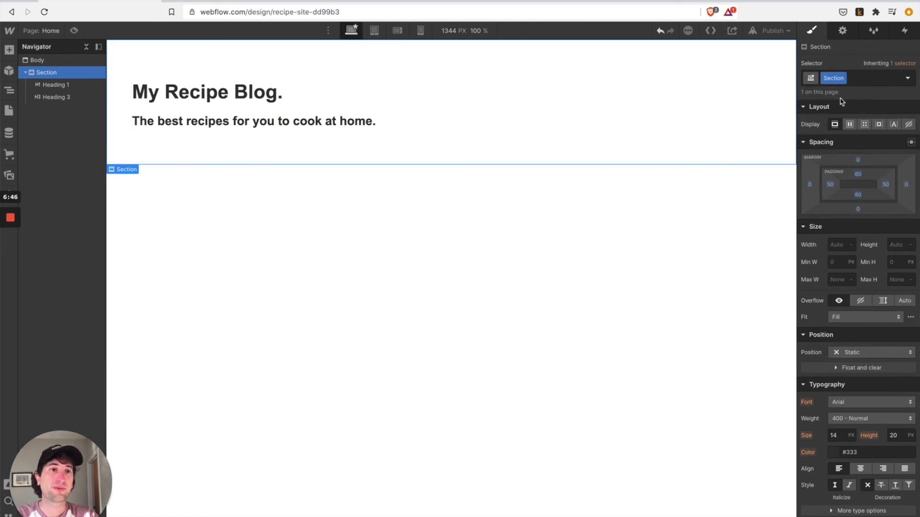
click(866, 78)
click(844, 111)
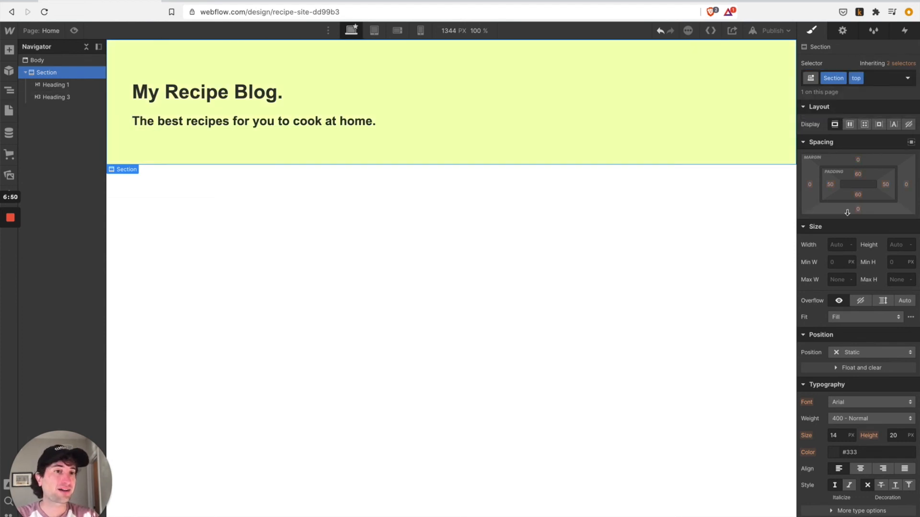
- Try 199 px top and bottom padding on the section's "top" combo class, redo it for comparison, and undo it
scroll(849, 215, down, 5)
scroll(862, 230, up, 5)
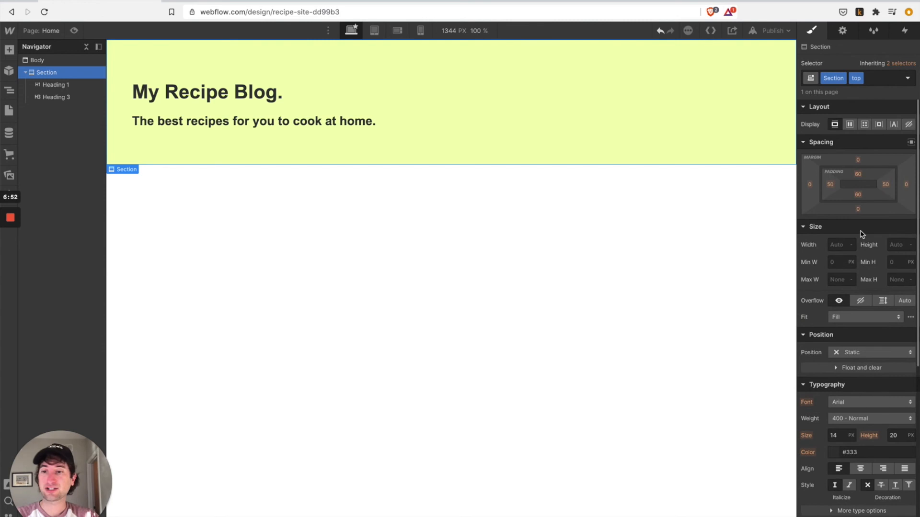
drag(864, 201, 865, 129)
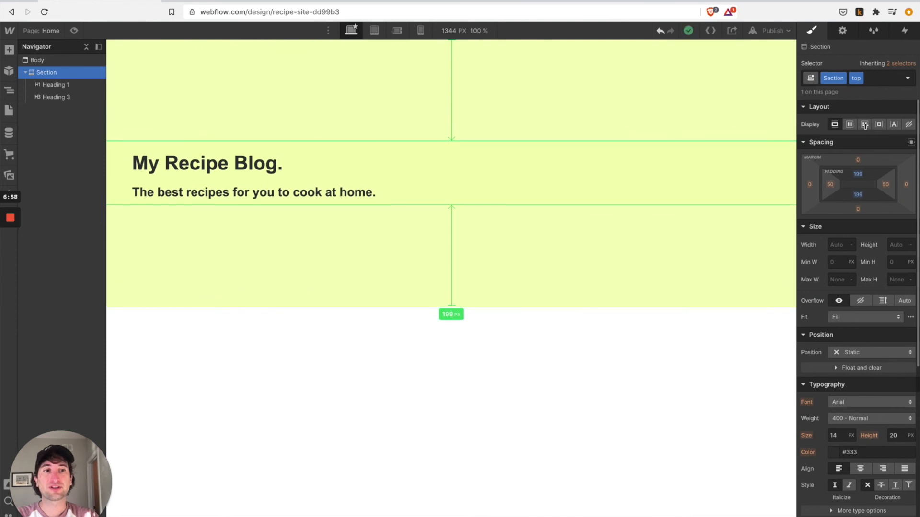
key(ctrl+z)
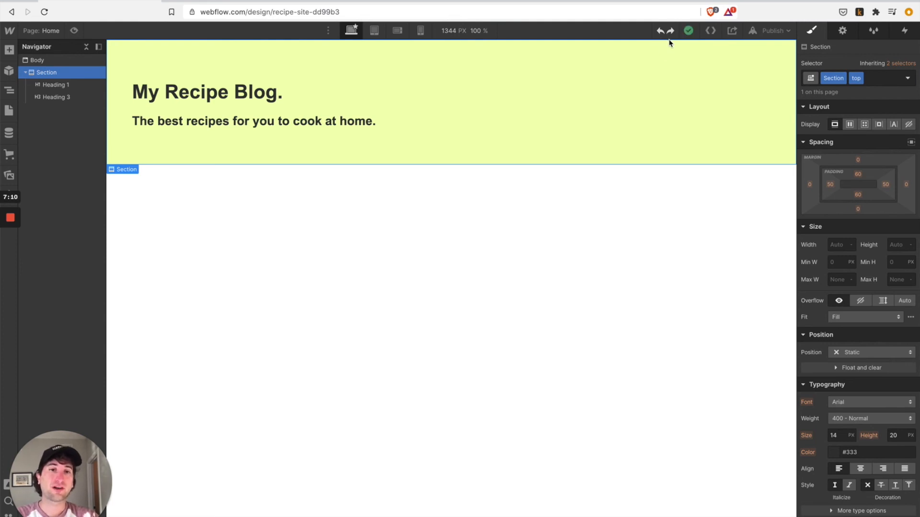
click(672, 33)
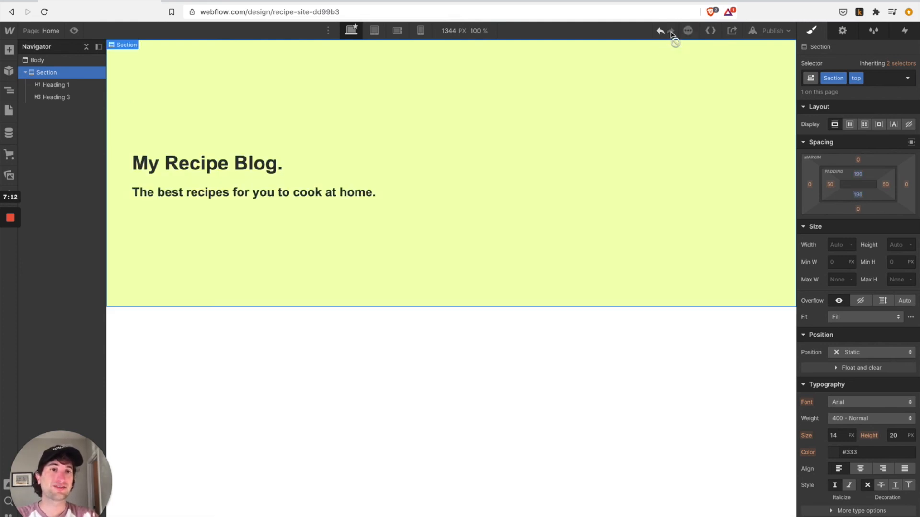
click(660, 31)
click(672, 33)
click(660, 31)
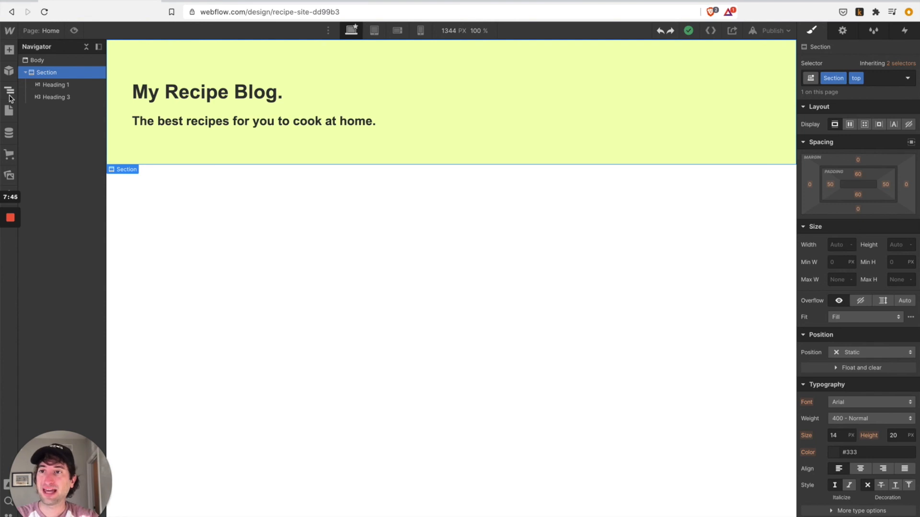
- Start a new CMS collection based on the Recipes template
click(9, 133)
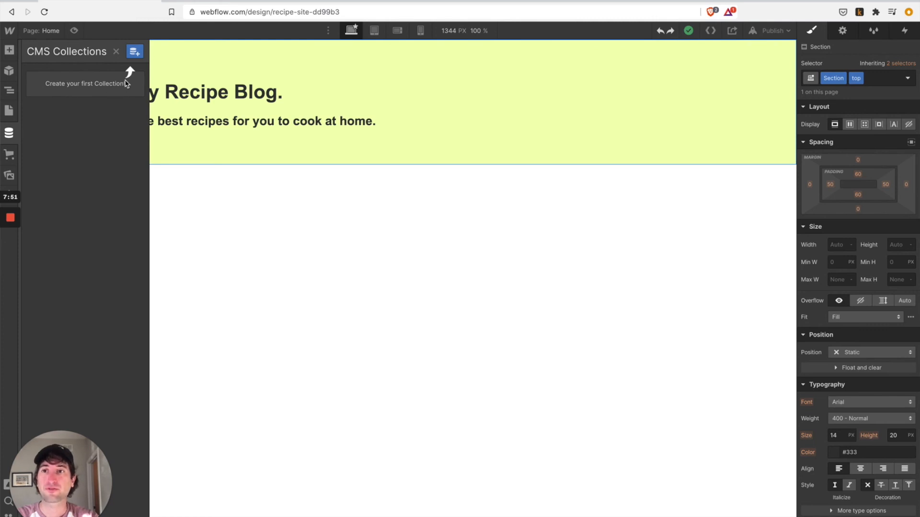
click(136, 56)
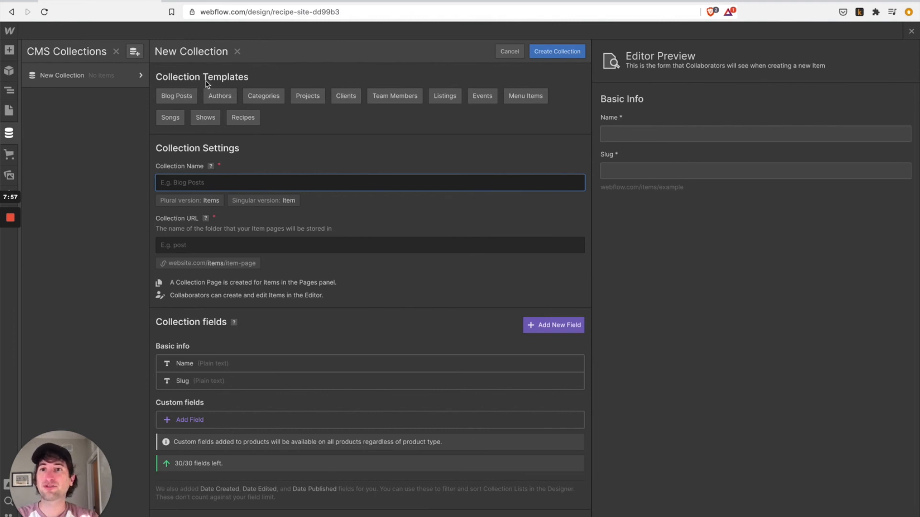
click(242, 118)
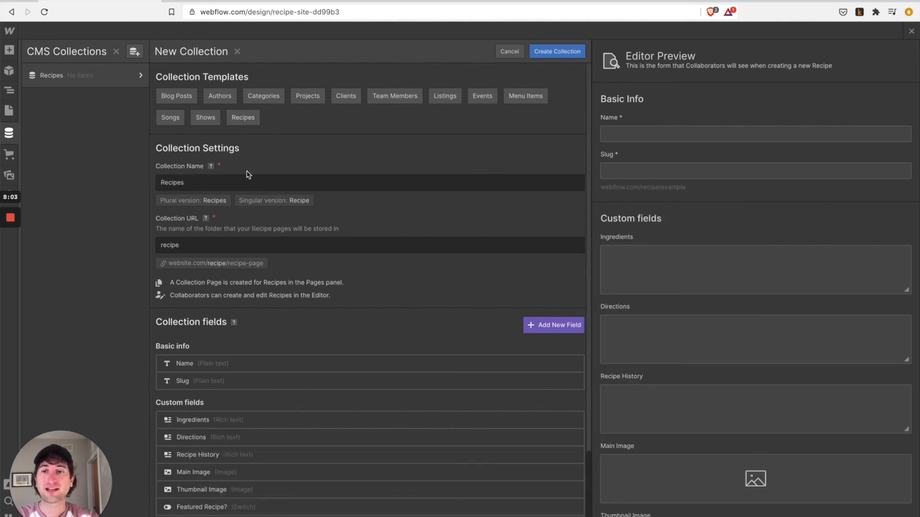
- Review the Recipes template's collection fields alongside the editor preview of a new recipe's form
scroll(247, 173, down, 3)
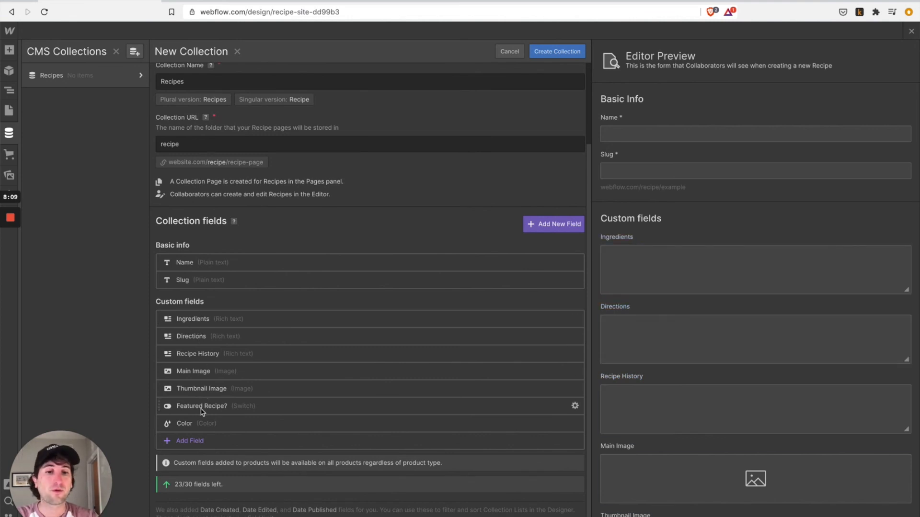
scroll(787, 476, down, 3)
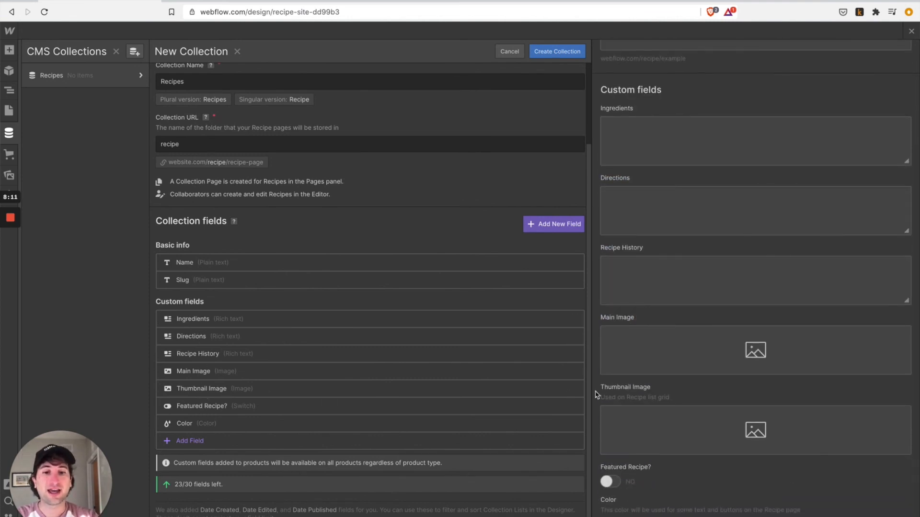
scroll(233, 389, up, 3)
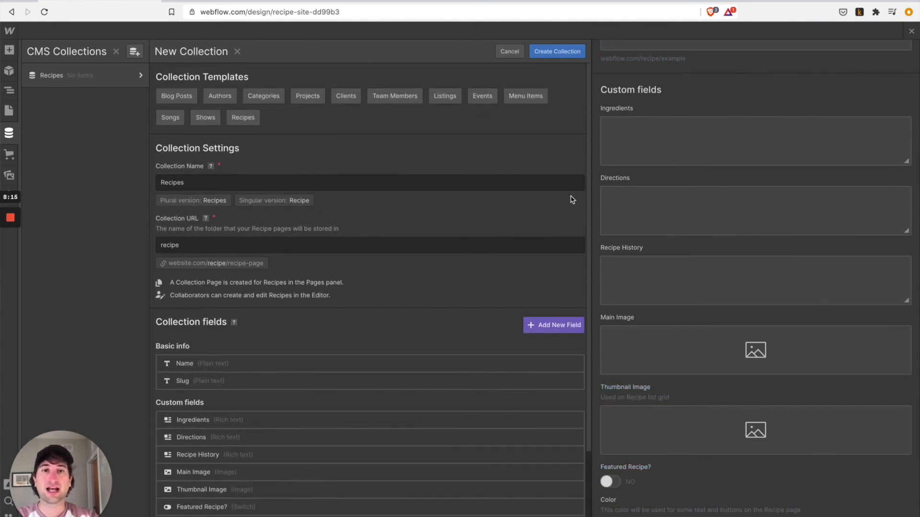
scroll(646, 197, up, 3)
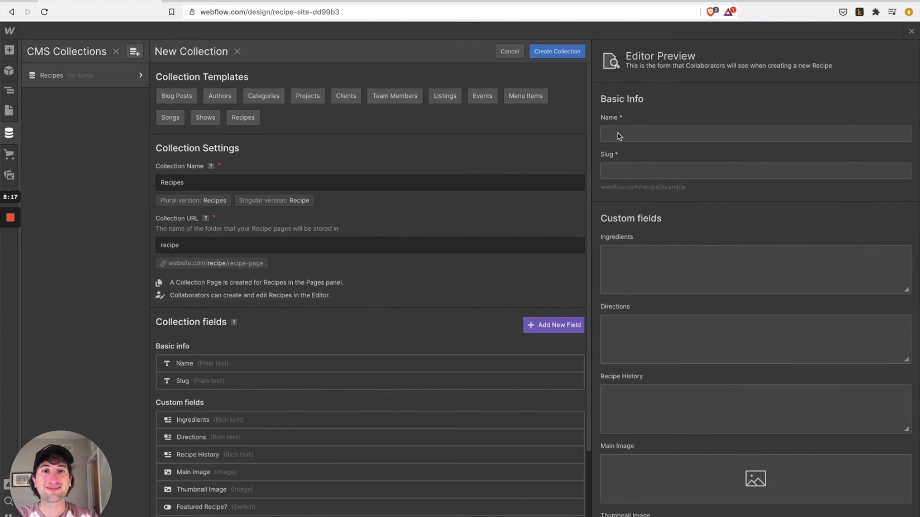
scroll(601, 204, down, 2)
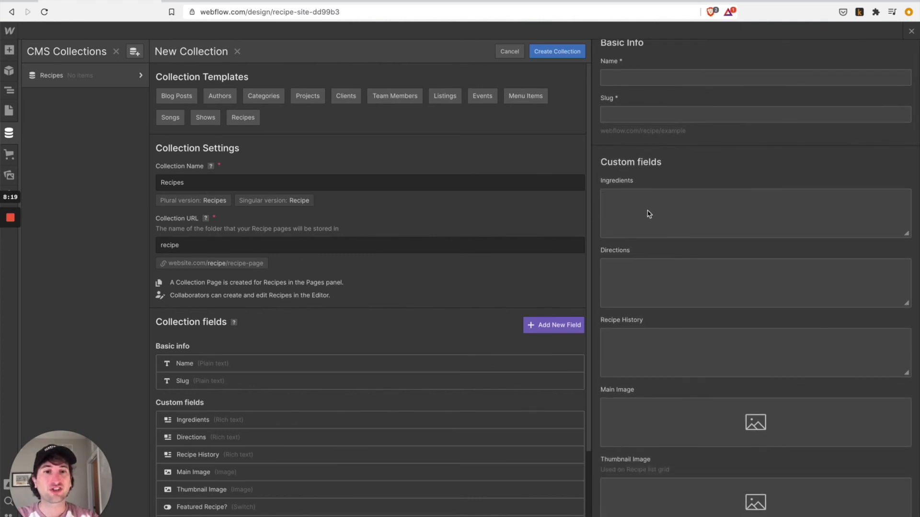
scroll(299, 350, down, 3)
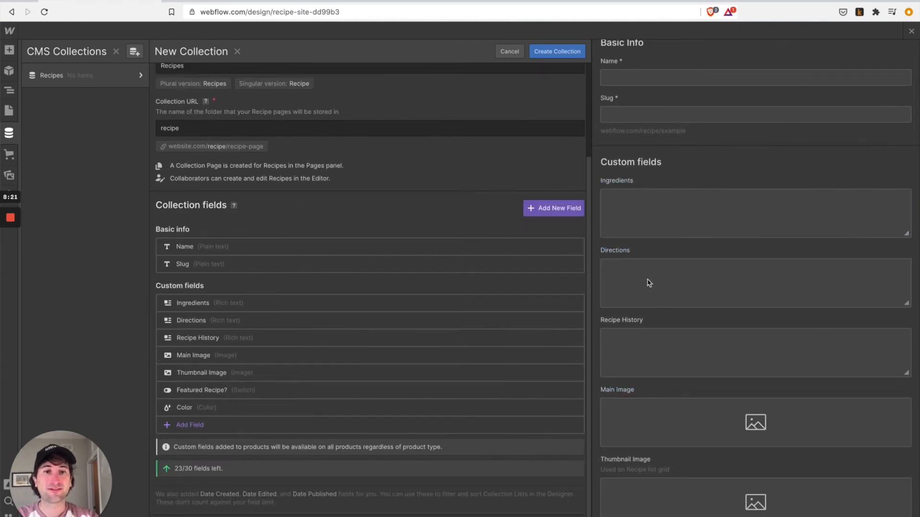
scroll(637, 294, down, 2)
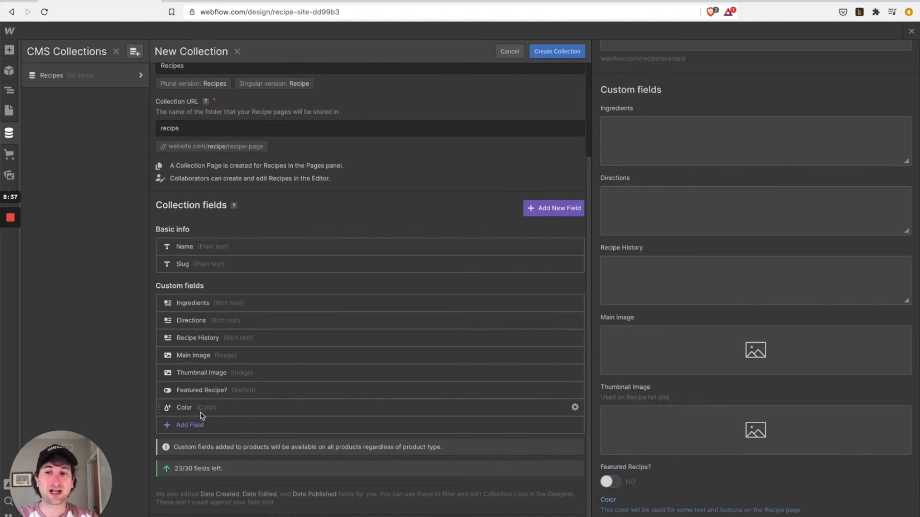
- Delete the Color field from the Recipes collection's custom fields
click(575, 408)
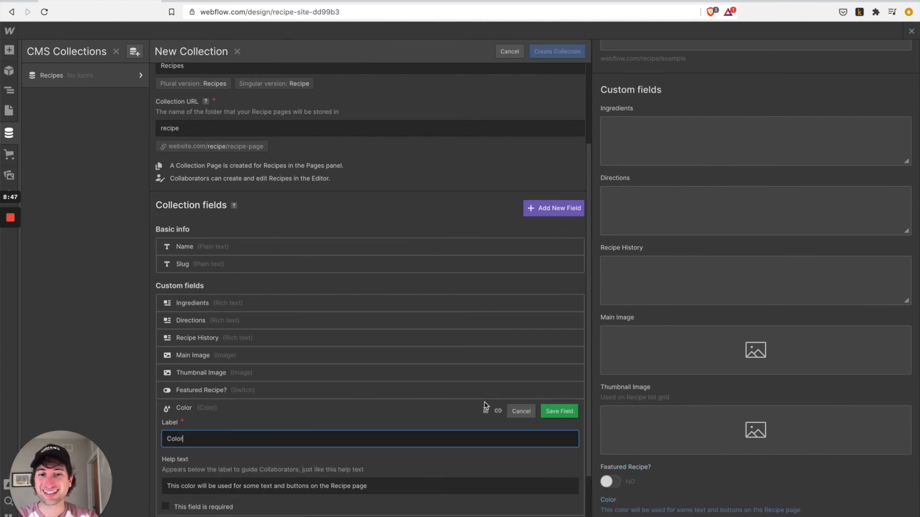
scroll(465, 399, down, 1)
click(519, 365)
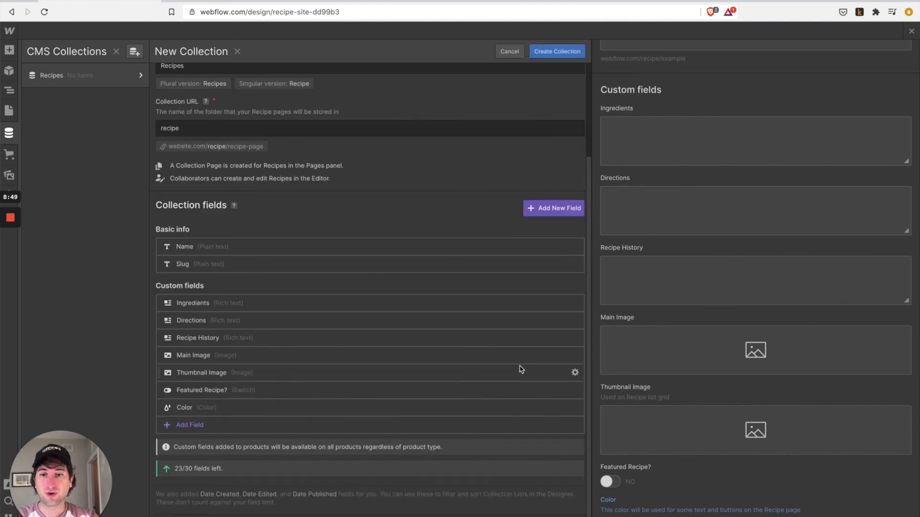
click(576, 408)
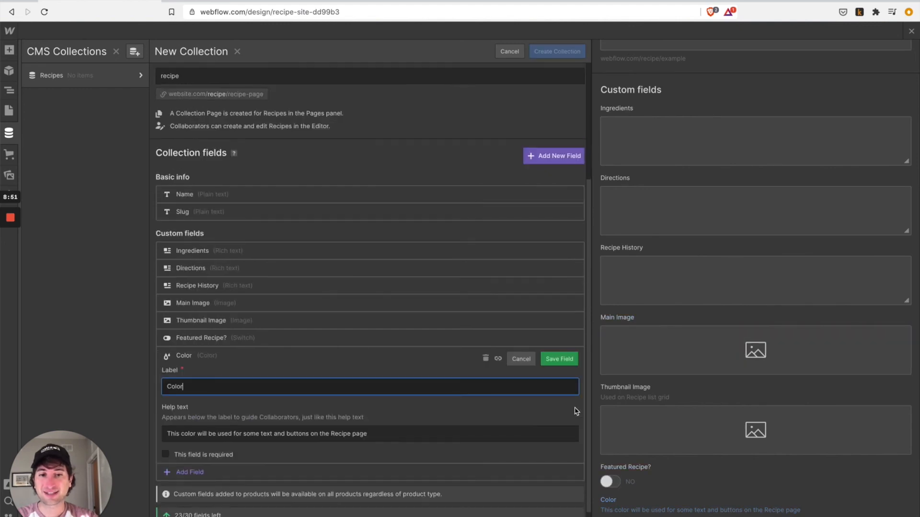
click(486, 359)
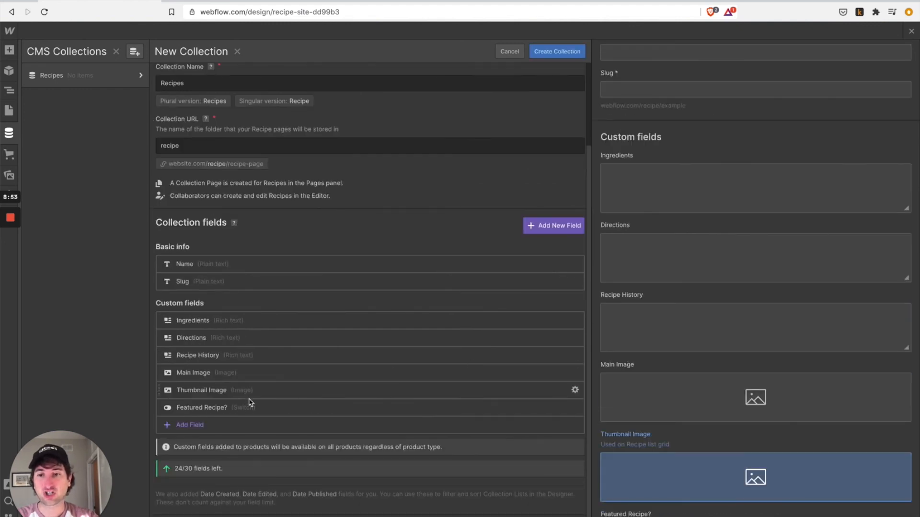
- Check the remaining settings and fields, and create the Recipes collection
scroll(263, 435, up, 3)
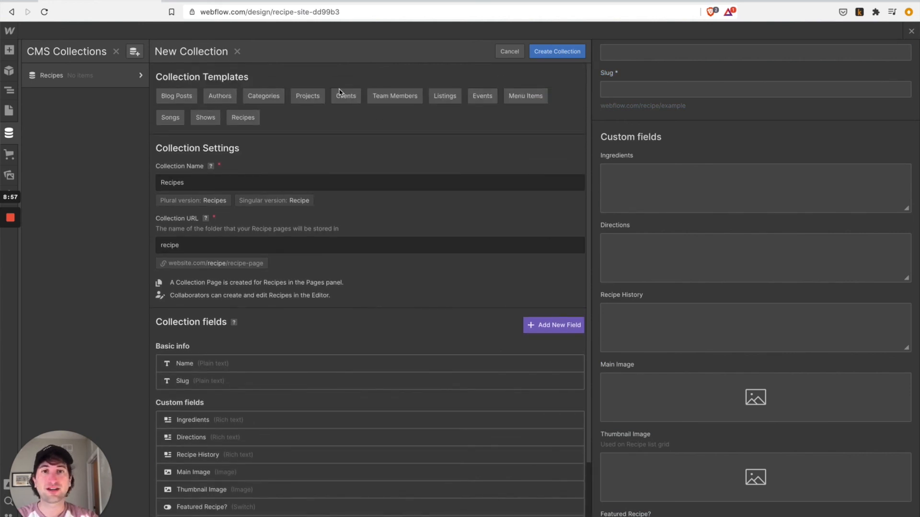
scroll(431, 335, down, 3)
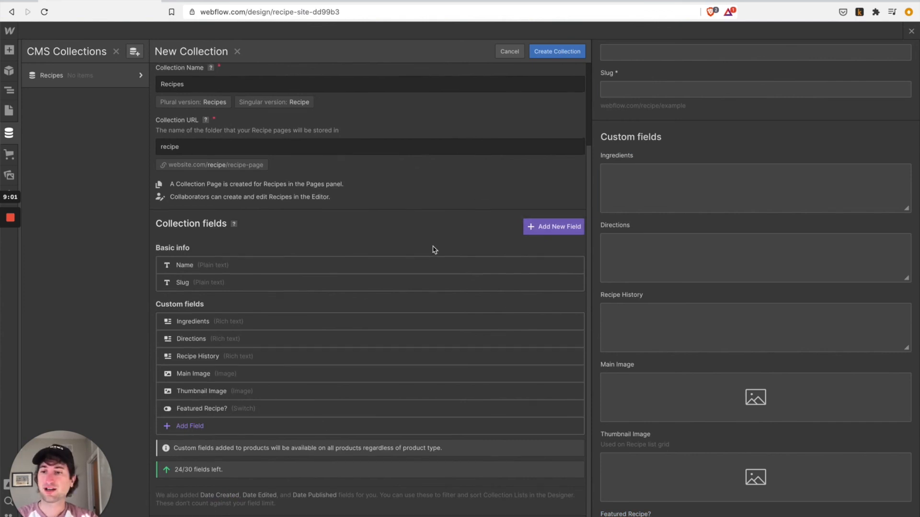
scroll(433, 249, up, 3)
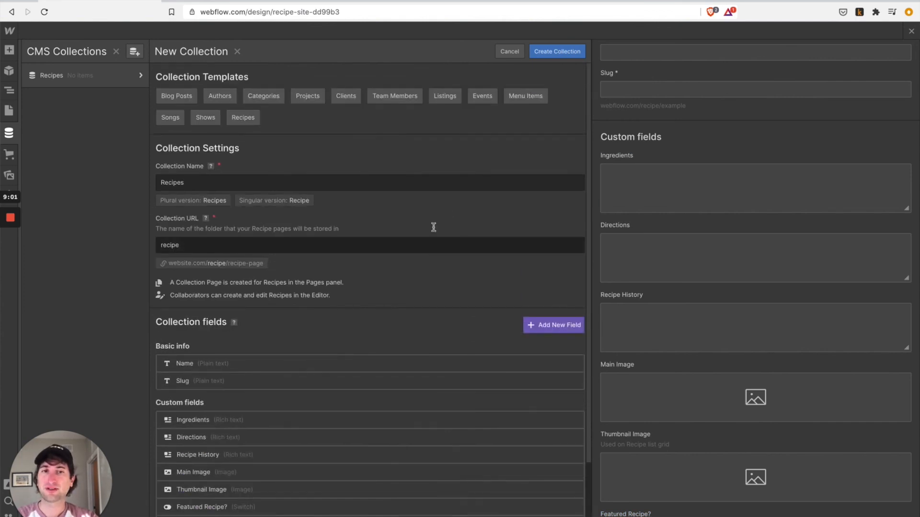
click(558, 53)
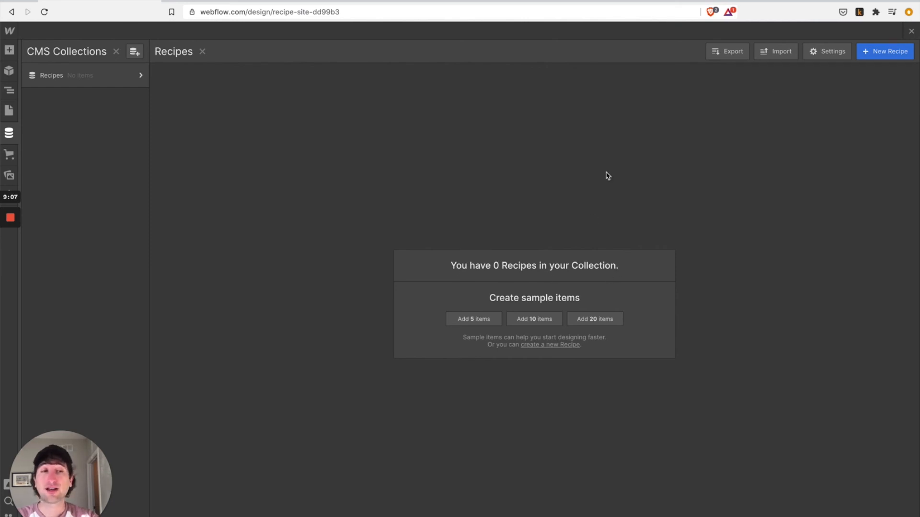
- Start a new item in the Recipes collection and name it "Best Pesto"
click(880, 52)
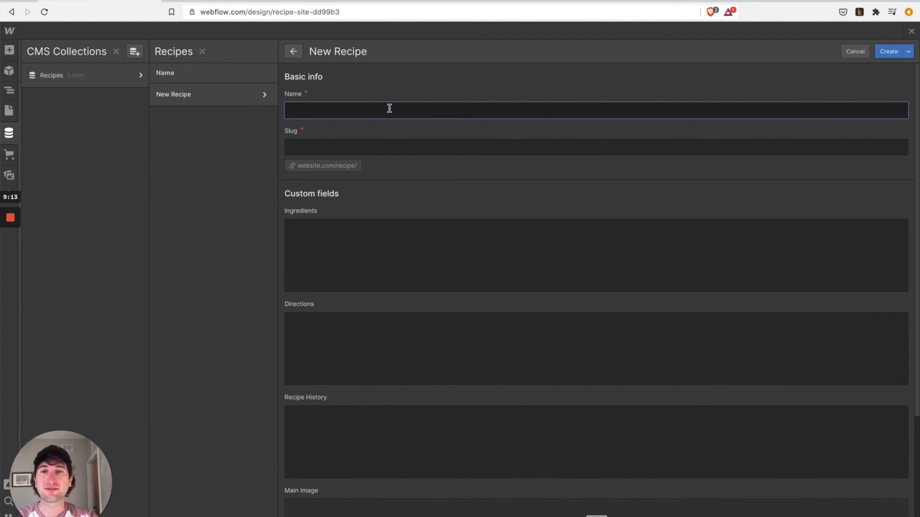
mouse_move(11, 249)
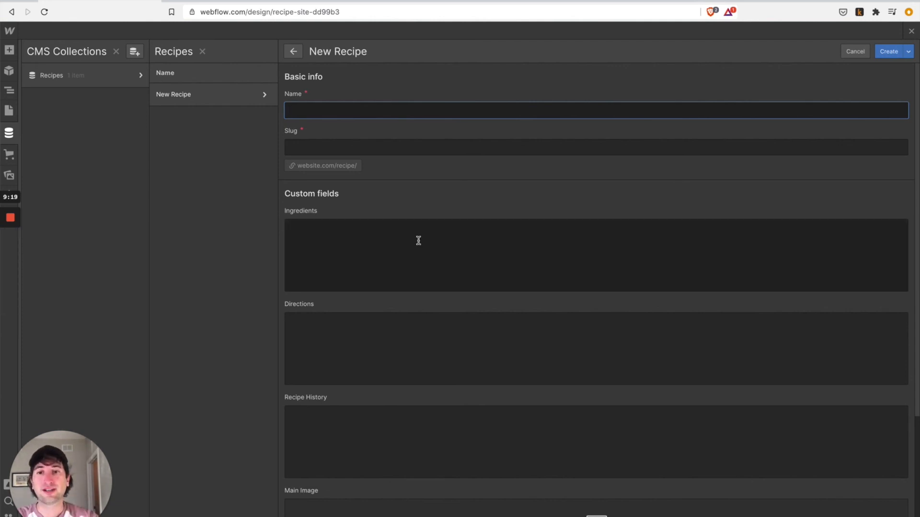
scroll(418, 240, down, 4)
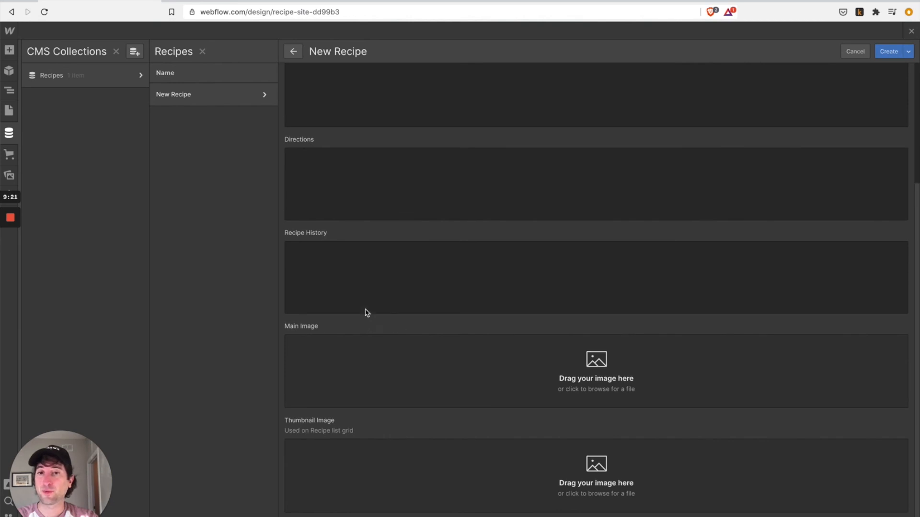
scroll(366, 313, up, 4)
click(12, 261)
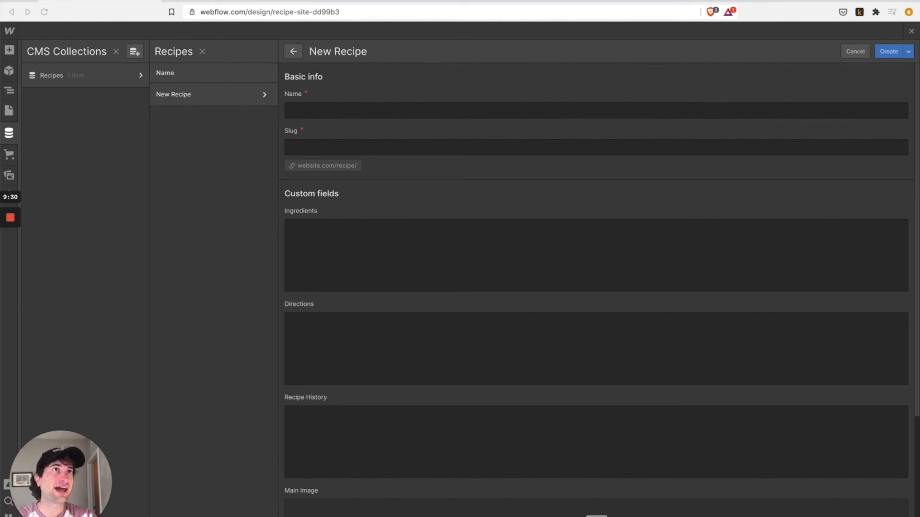
click(295, 113)
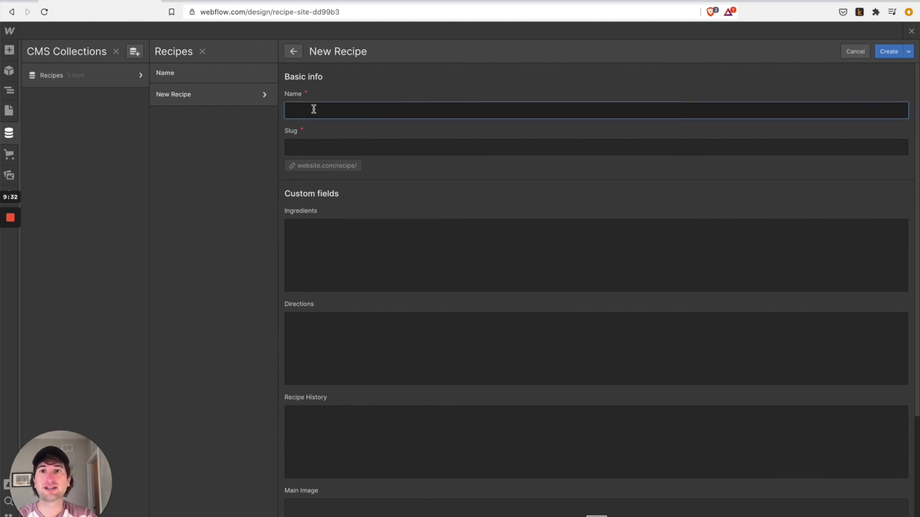
text(Best )
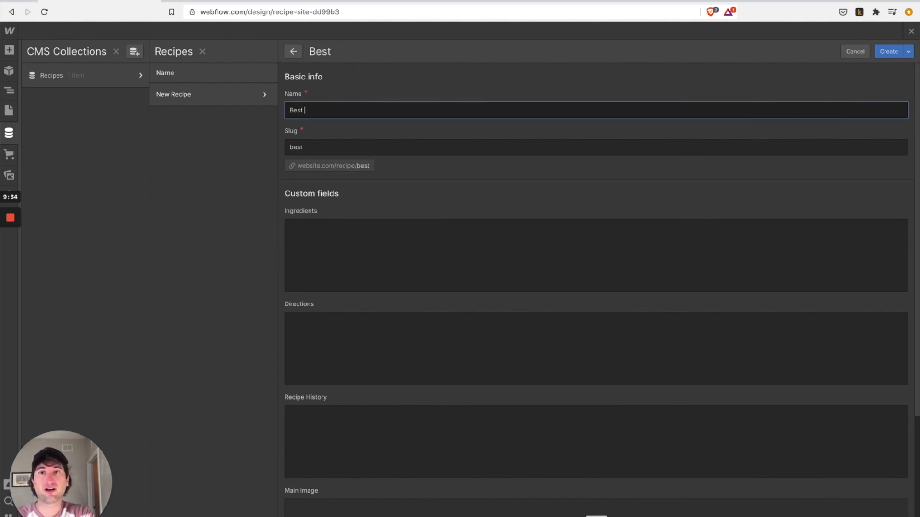
text(Pesto)
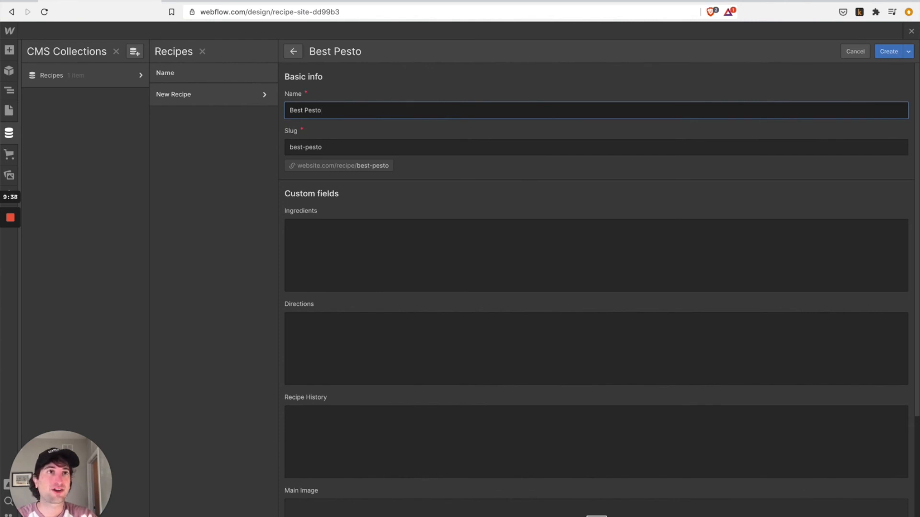
- Start a bulleted list in the recipe's Ingredients field with 1/2 cup pine nuts and 3 oz parmesan
click(372, 278)
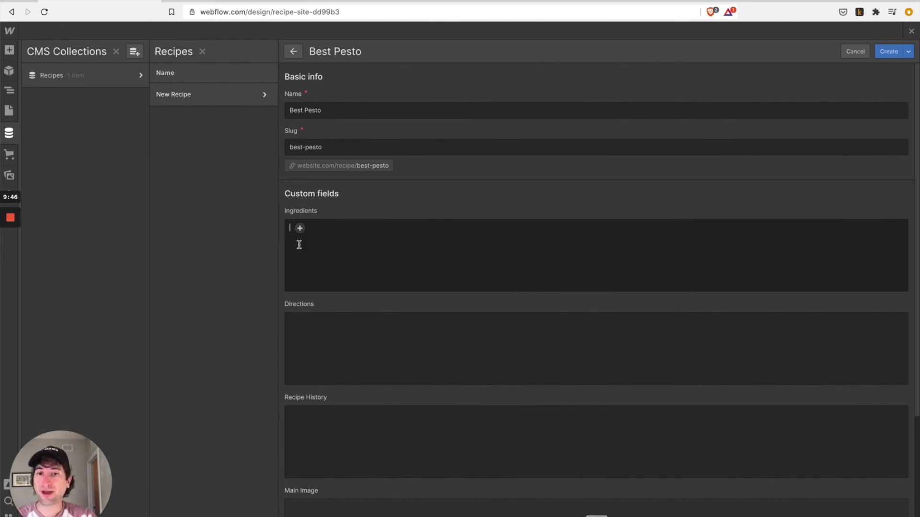
click(302, 229)
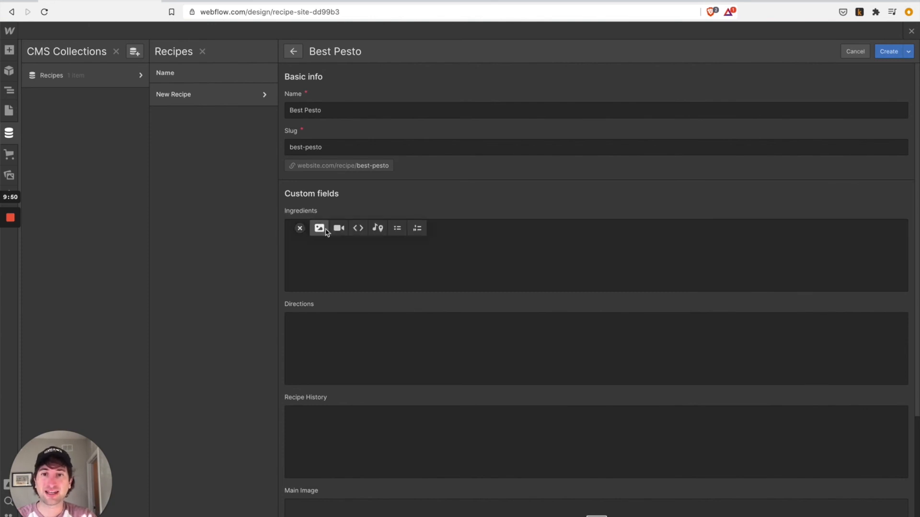
click(397, 229)
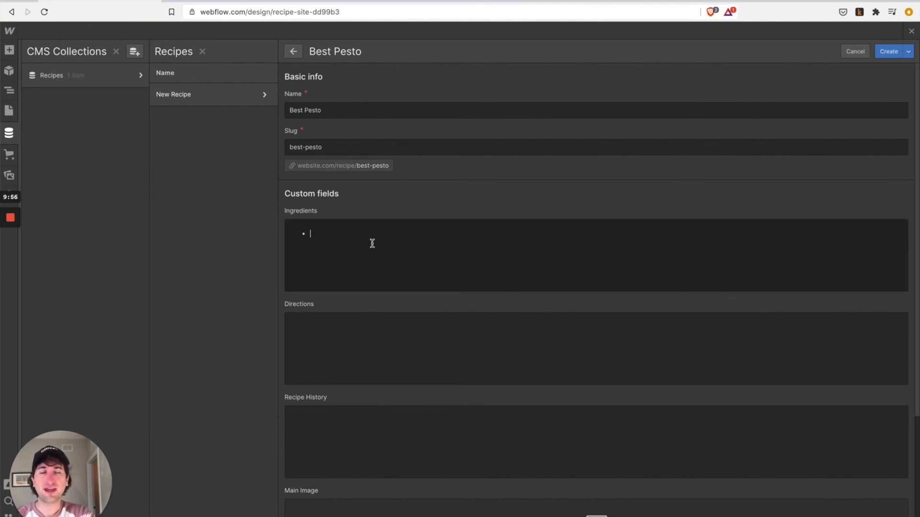
text(1/2)
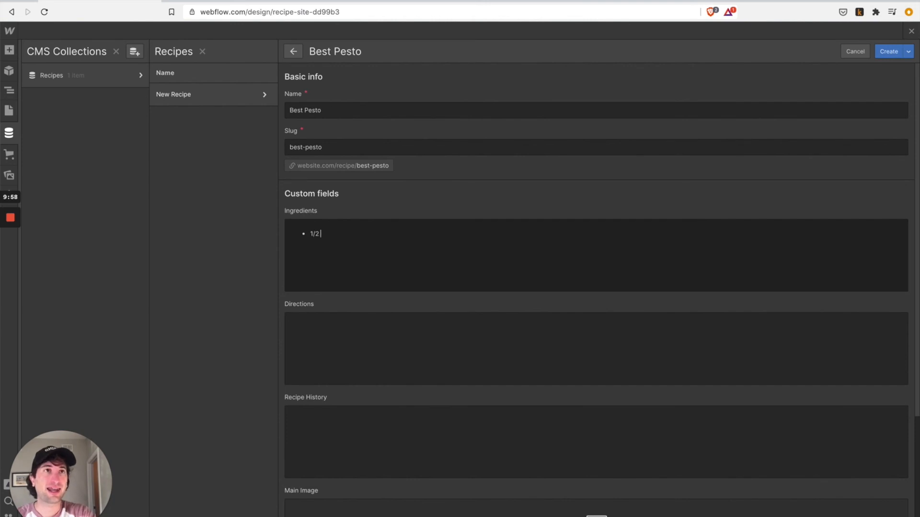
text( cup pine nuts)
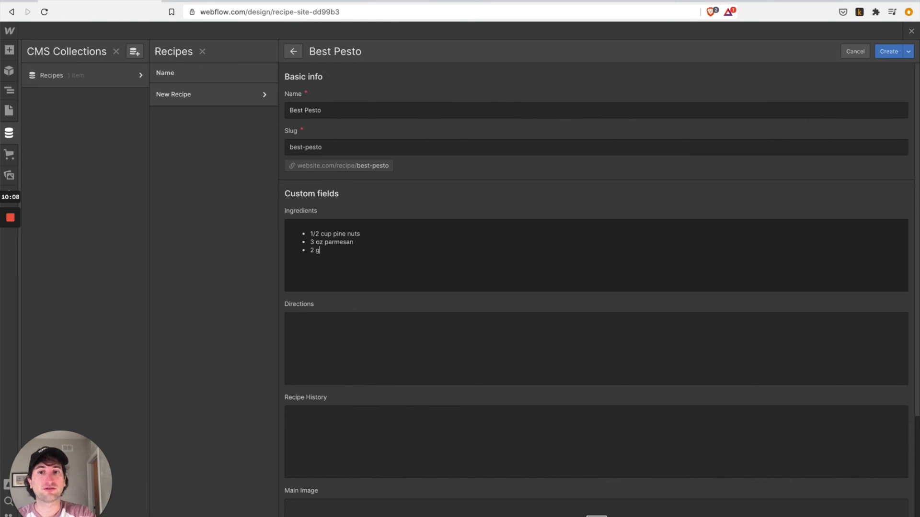
- Complete the ingredients list with 2 garlic cloves, 6 cups basil, 3/4 cup extra virgin olive oil and 1 tsp. kosher salt
text(olves)
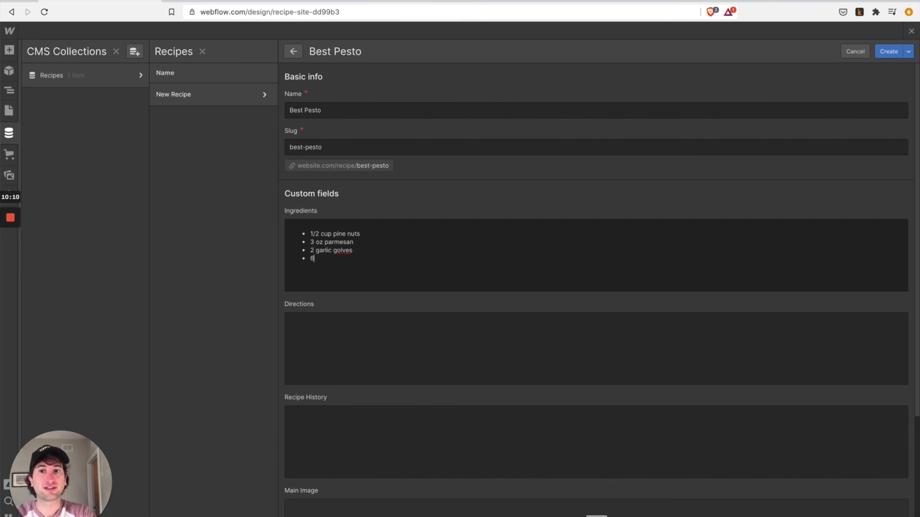
double_click(347, 250)
text(cloves)
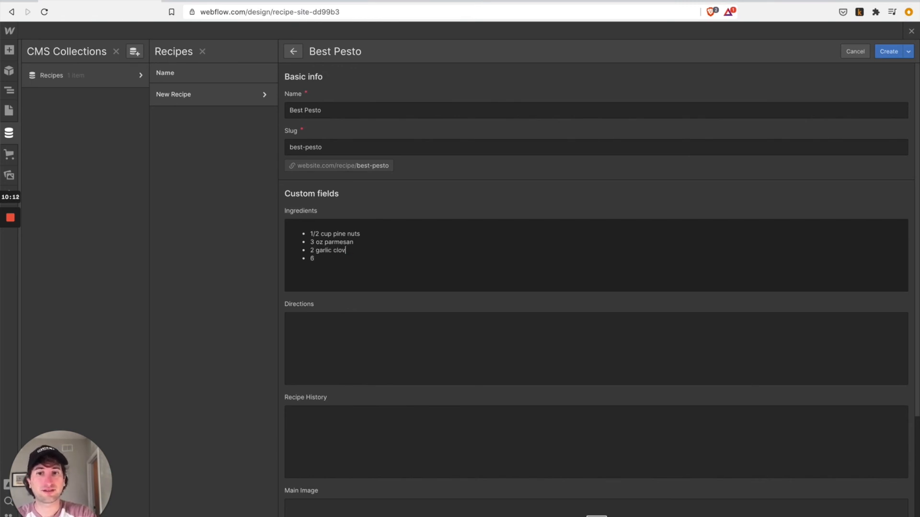
click(336, 261)
text(cu)
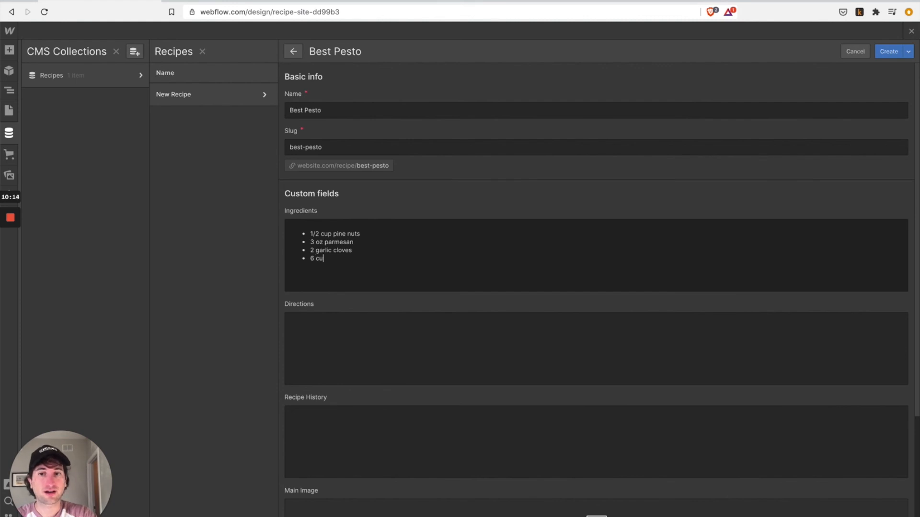
text( cup extra virgin olive oil)
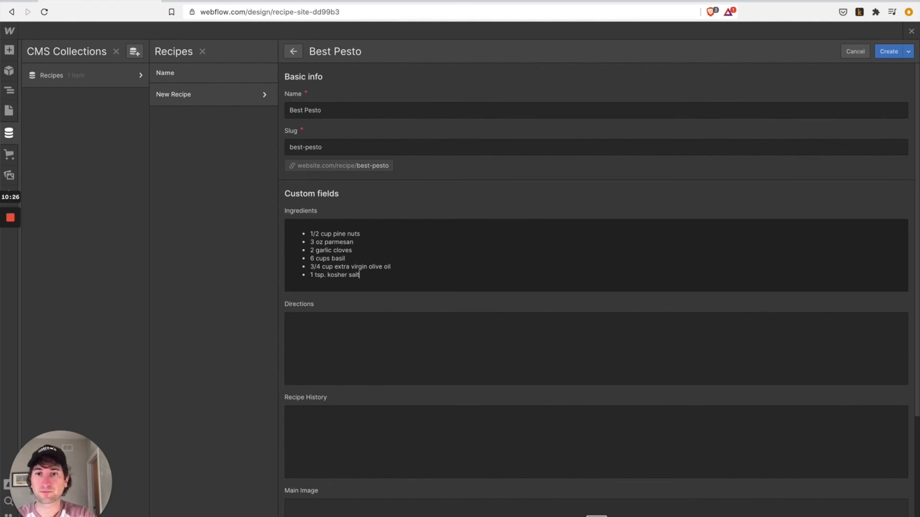
- Fill the Directions field with the five-step pesto instructions, beginning with "Preheat oven to 350°" and including headings Step 1 to Step 5
scroll(363, 278, down, 1)
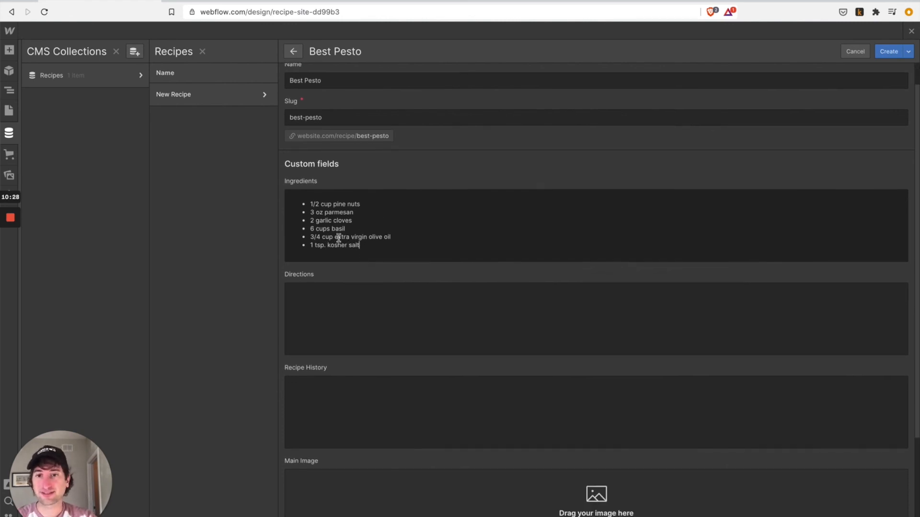
scroll(338, 244, down, 2)
click(339, 250)
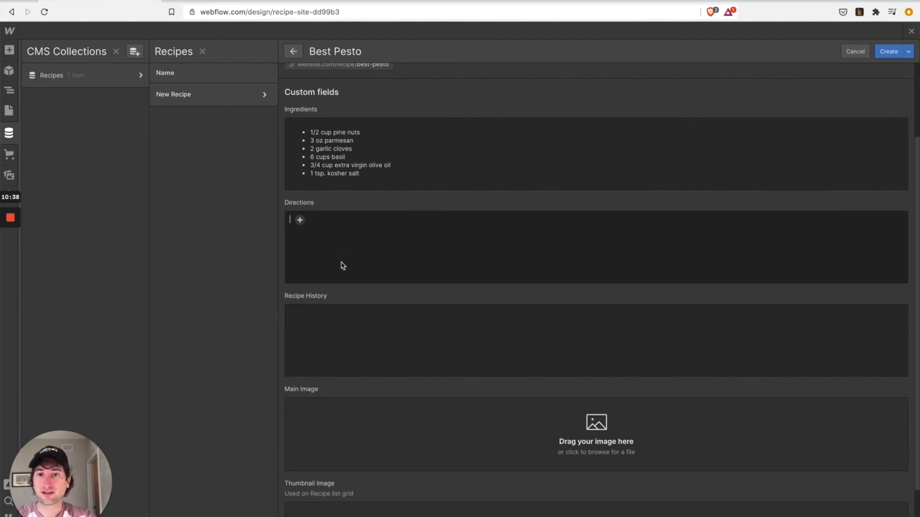
text(Step 1 Preheat oven to 350°. Toast pine nuts on a rimmed baking sheet, tossing once halfway through, until golden brown, 5–7 minutes. Transfer to a food processor and let cool. Add cheese and garlic and pulse until finely ground, about 1 minute. Add basil and place the top back on. With the motor running, add oil in a slow and steady stream until pesto is mostly smooth, with just a few flecks of green, about 1 minute. Season with salt. Step 2 Do Ahead: Pesto can be made 1 day ahead. Top with ½" oil to prevent browning. Cover with plastic wrap, pressing directly onto surface, and chill. Step 3 Cooks' Note: If you want to use this with pasta, cook 12 oz. dried pasta (we prefer long pasta for pesto) in a large pot of boiling salted water, stirring occasionally, until al dente. Drain, reserving ½ cup pasta cooking liquid. Step 4 Place pesto and 2 Tbsp. unsalted butter, cut into pieces, in a large bowl. Add pasta and ¼ cup pasta cooking liquid. Using tongs, toss vigorously, adding more pasta cooking liquid if needed, until pasta is glossy and well coated with sauce. Season with salt. Step 5 Divide pasta among bowls. Top with finely grated Parmesan.)
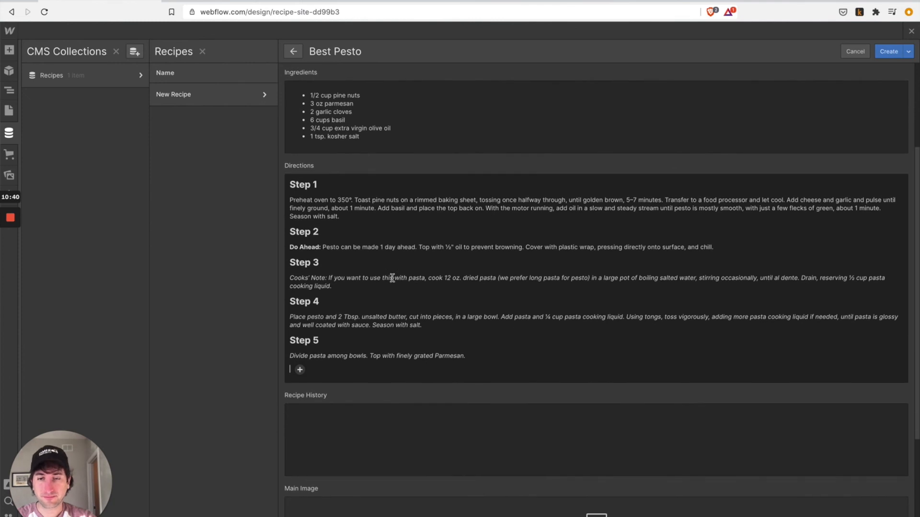
- Examine the heading-level formatting options available for the "Step 1" heading in the directions
triple_click(302, 187)
click(312, 187)
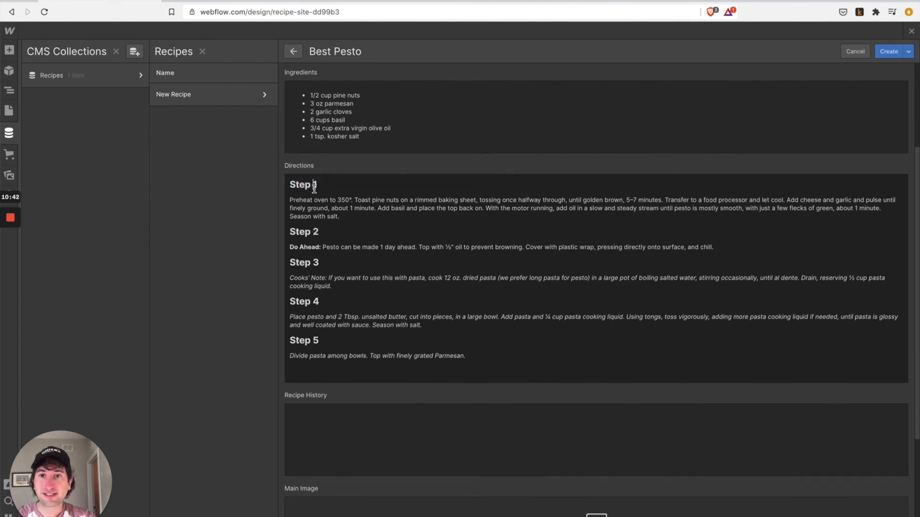
triple_click(313, 210)
click(311, 221)
triple_click(312, 183)
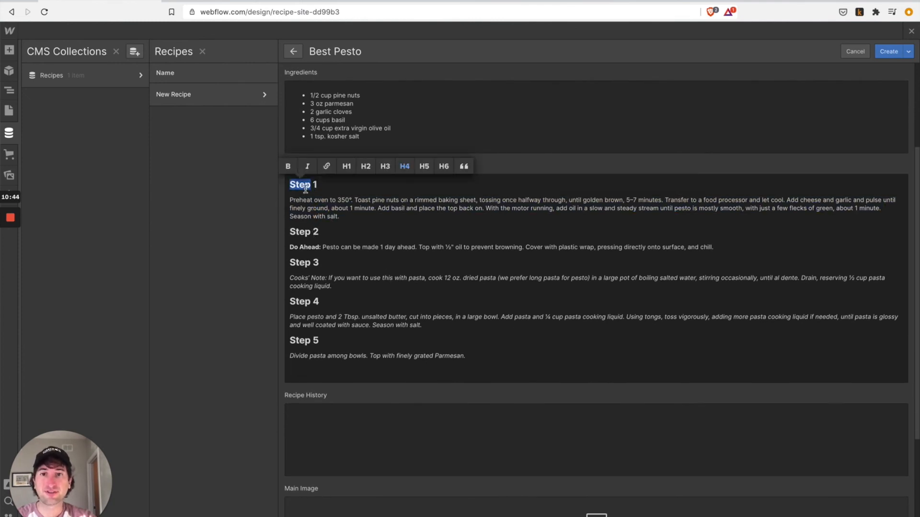
click(325, 186)
triple_click(298, 185)
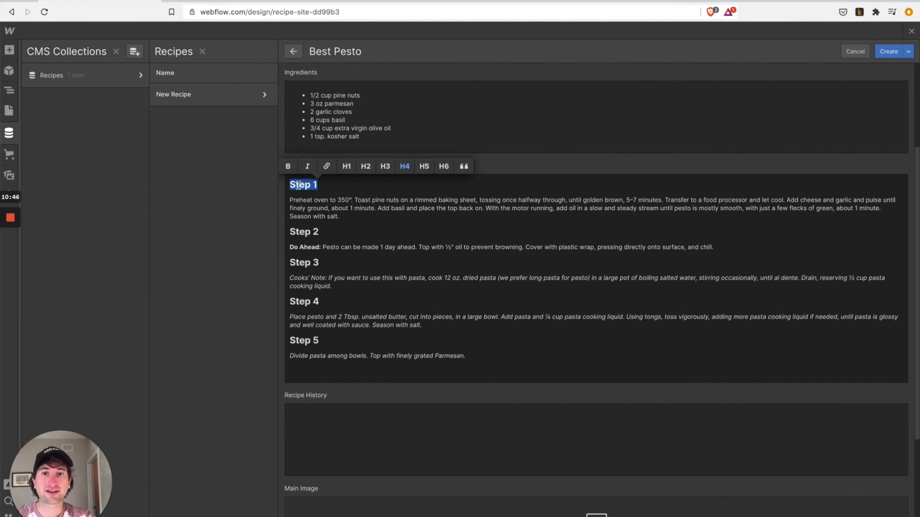
click(385, 166)
click(405, 167)
click(424, 167)
click(404, 168)
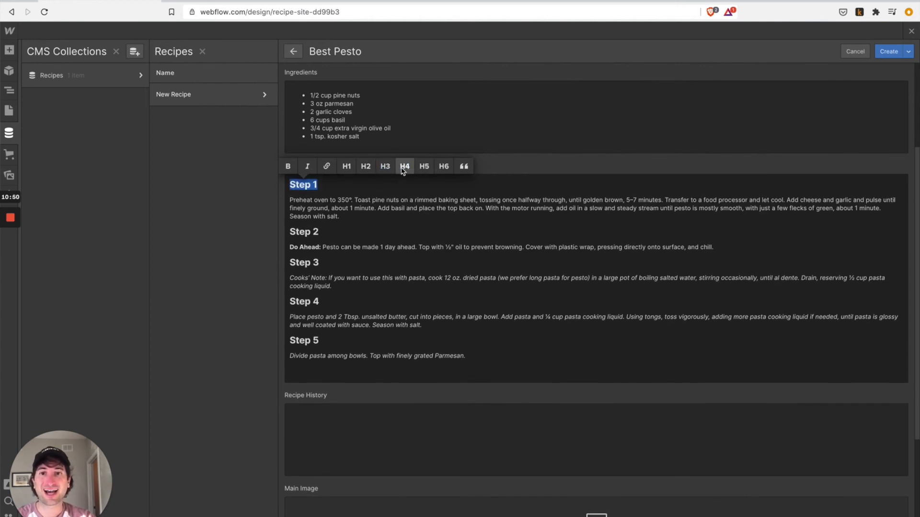
click(359, 196)
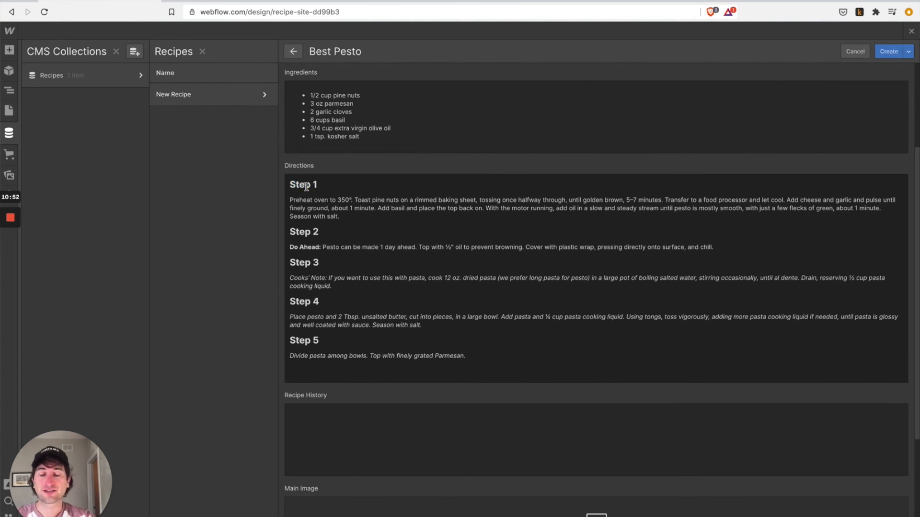
- Check the recipe's remaining empty fields, and open the Unsplash website in another browser tab
scroll(324, 236, down, 3)
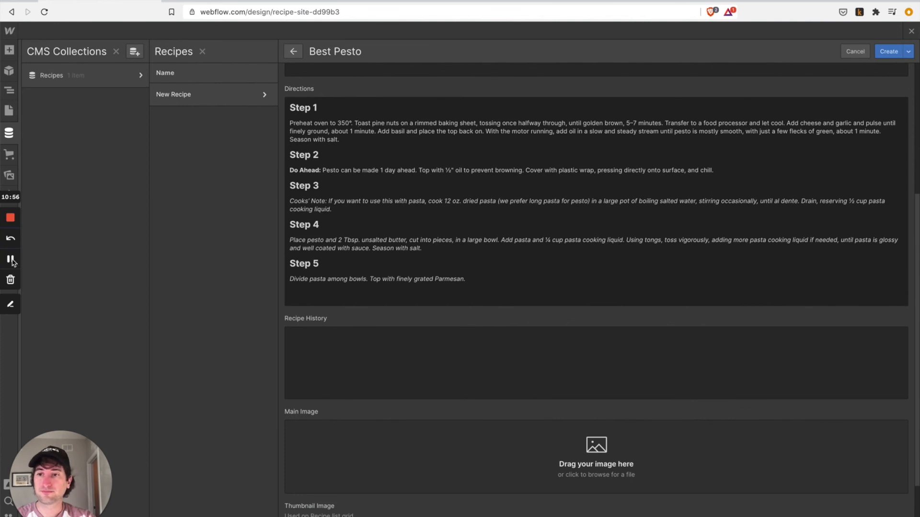
scroll(367, 300, down, 1)
scroll(345, 282, down, 3)
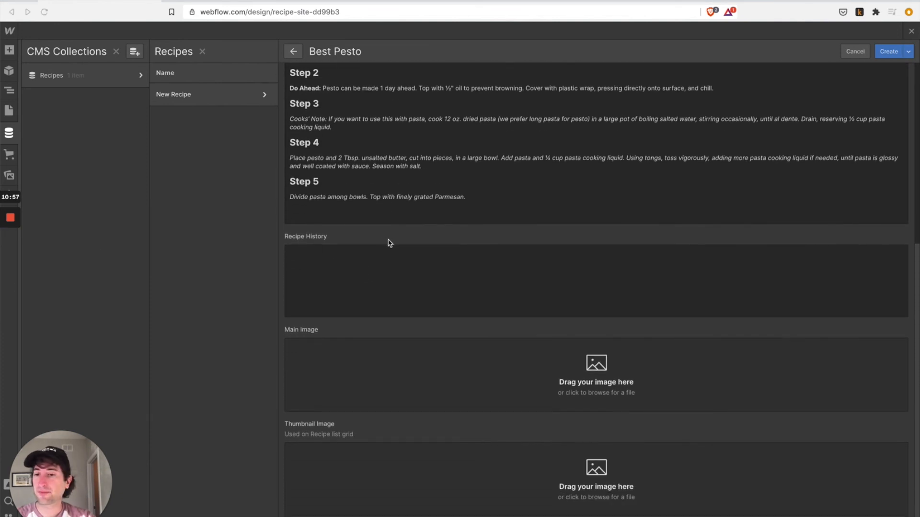
scroll(388, 243, down, 1)
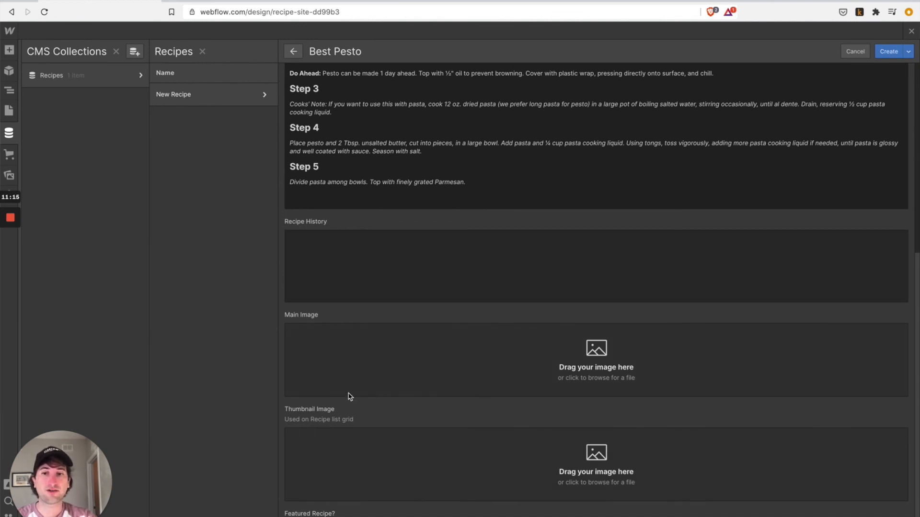
click(173, 2)
text(unp)
key(BackSpace)
key(BackSpace)
text(s)
key(Return)
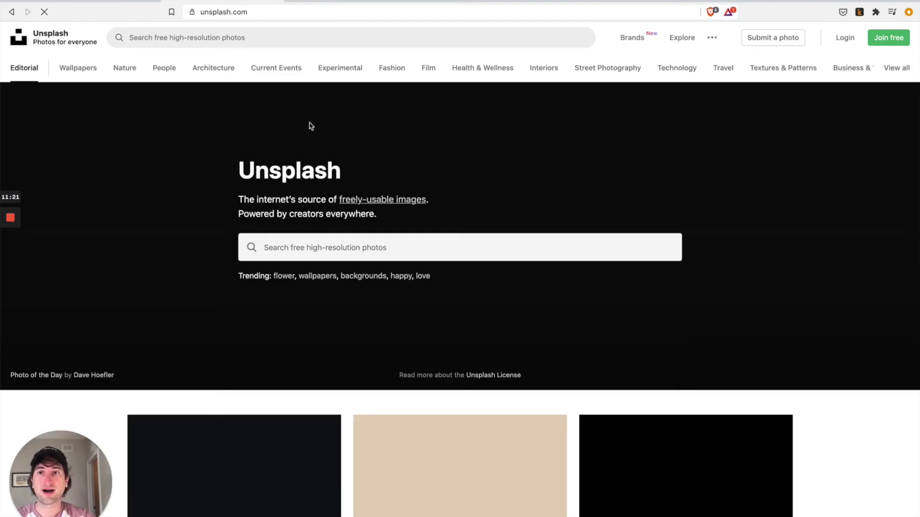
- Search Unsplash for pesto and download the photo of the bowl of pesto with a pestle
click(267, 236)
text(pesto)
key(Return)
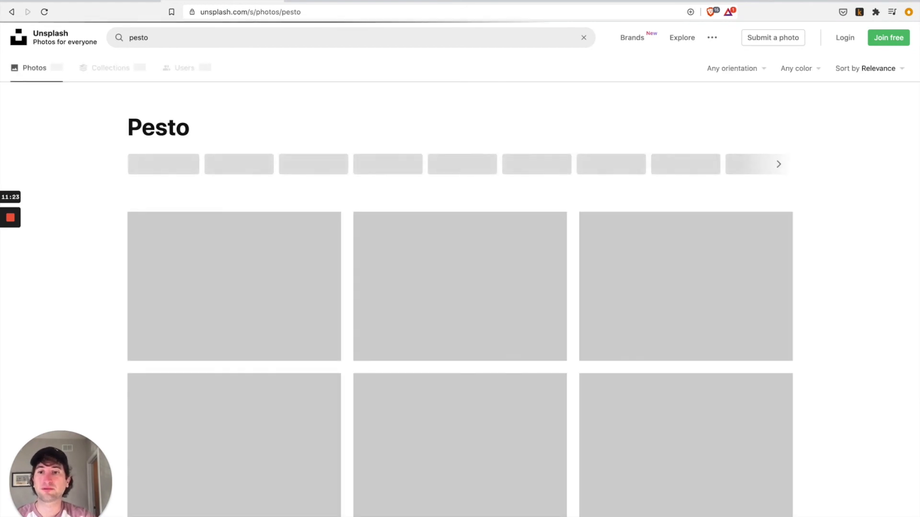
scroll(357, 170, down, 4)
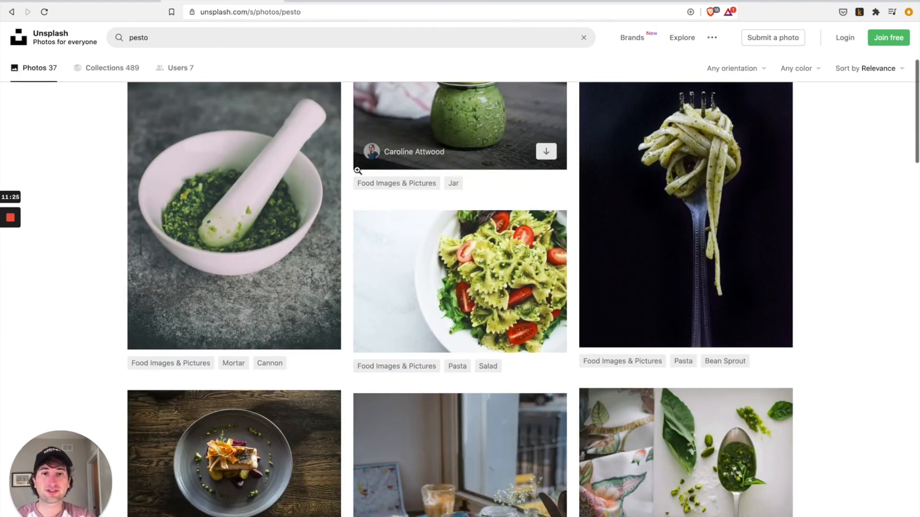
scroll(343, 189, up, 1)
scroll(318, 354, up, 1)
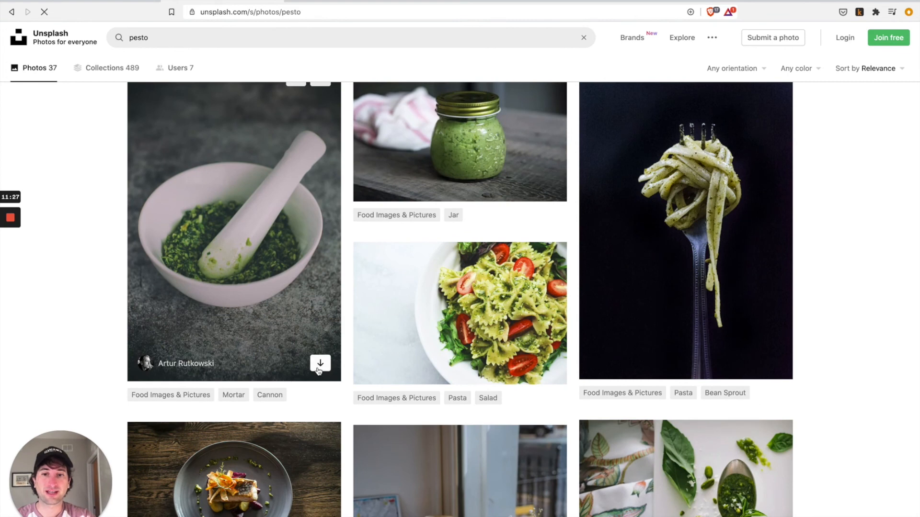
click(319, 363)
key(Return)
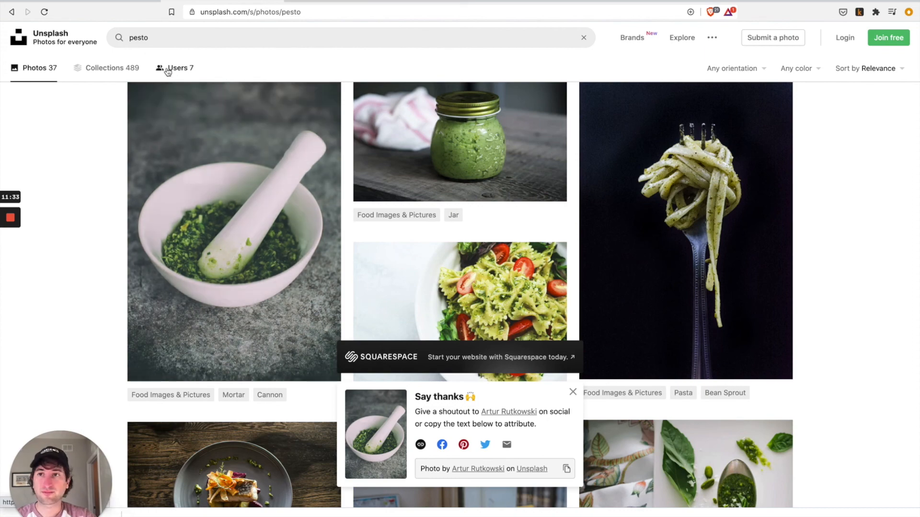
- Switch back to Webflow and add the downloaded pesto photo as both the Main Image and the Thumbnail Image
click(108, 2)
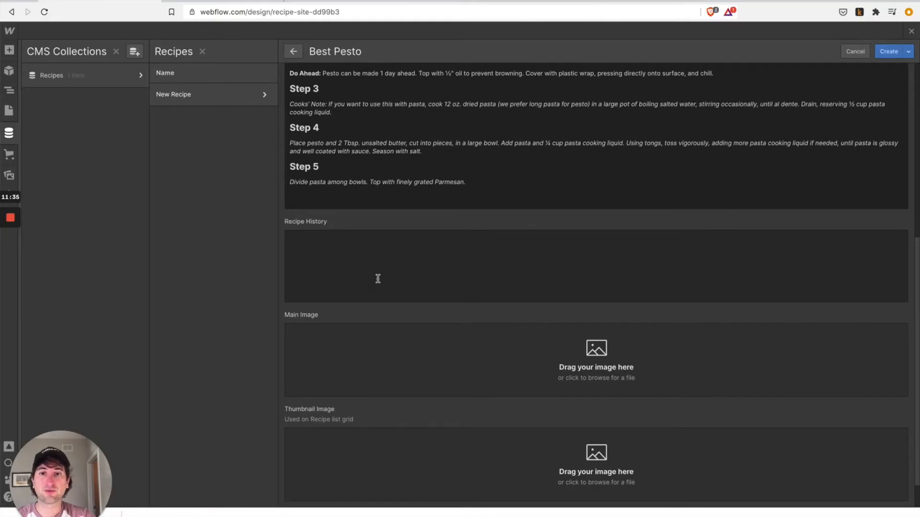
scroll(524, 402, down, 1)
click(714, 514)
drag(722, 491, 440, 332)
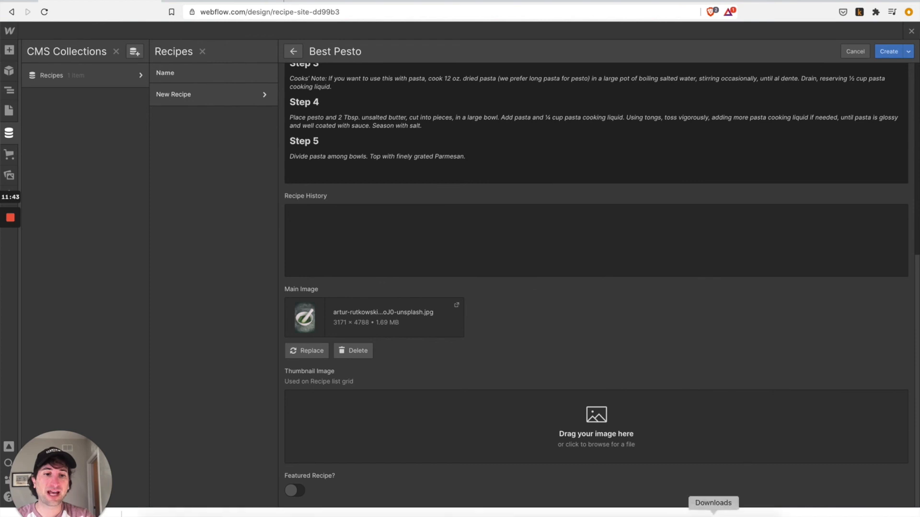
click(713, 514)
drag(721, 492, 405, 421)
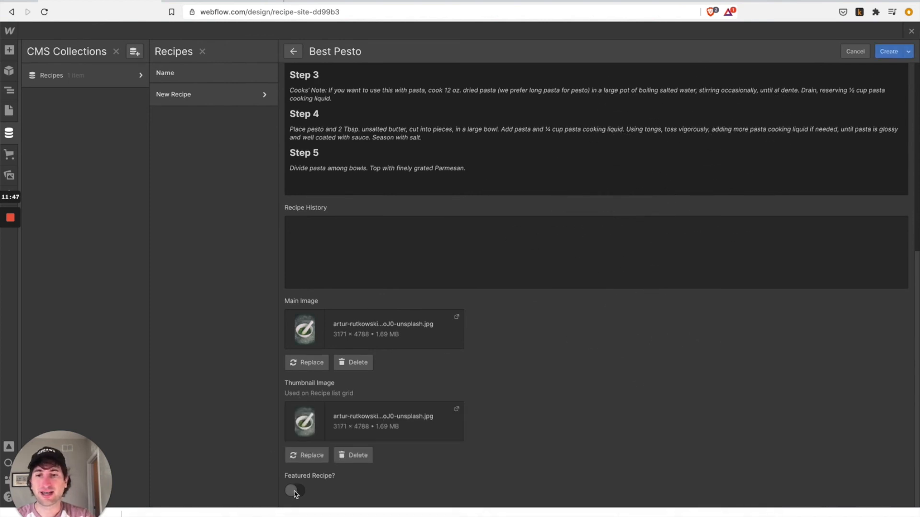
- Review the completed fields and create the Best Pesto recipe item
scroll(330, 489, up, 1)
scroll(331, 489, up, 8)
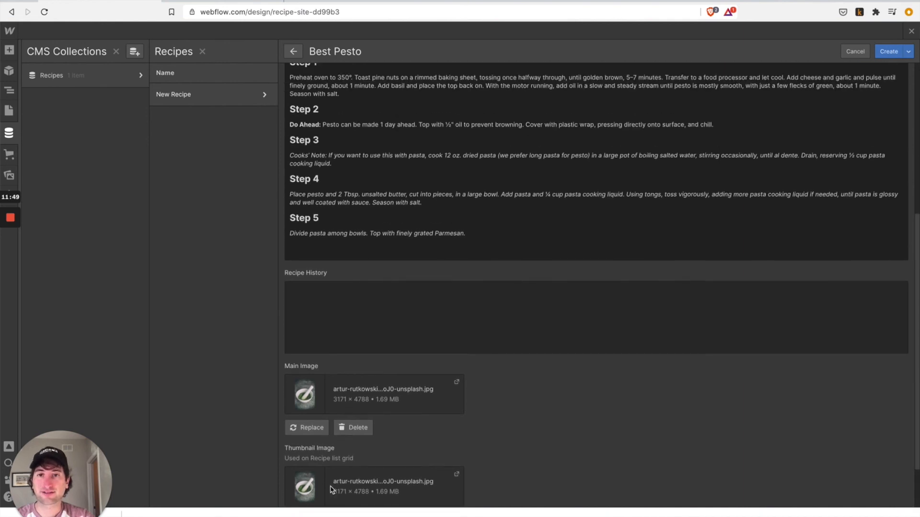
click(887, 53)
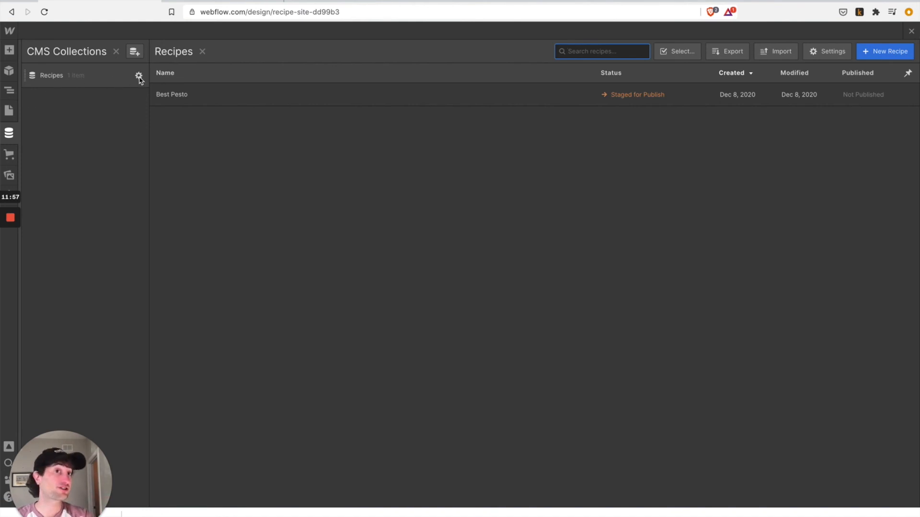
- Delete the Recipe History field from the Recipes collection's custom fields
click(139, 76)
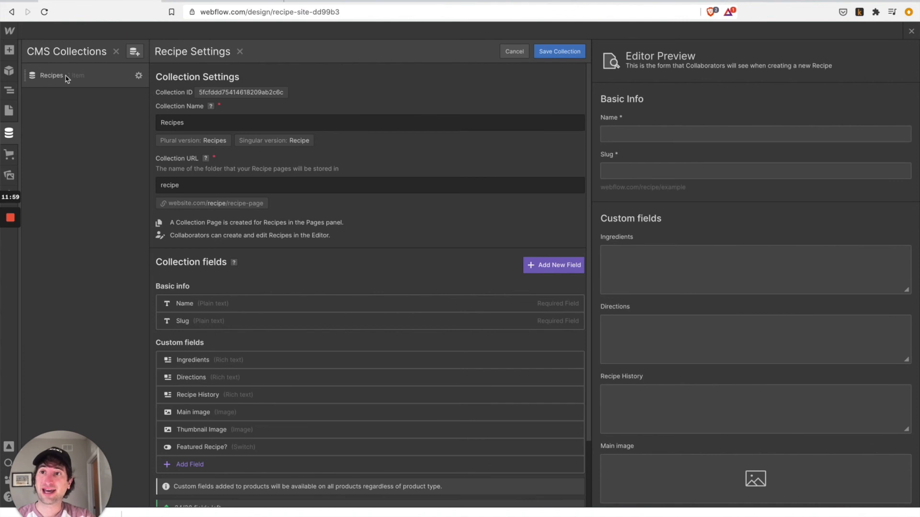
scroll(268, 208, down, 3)
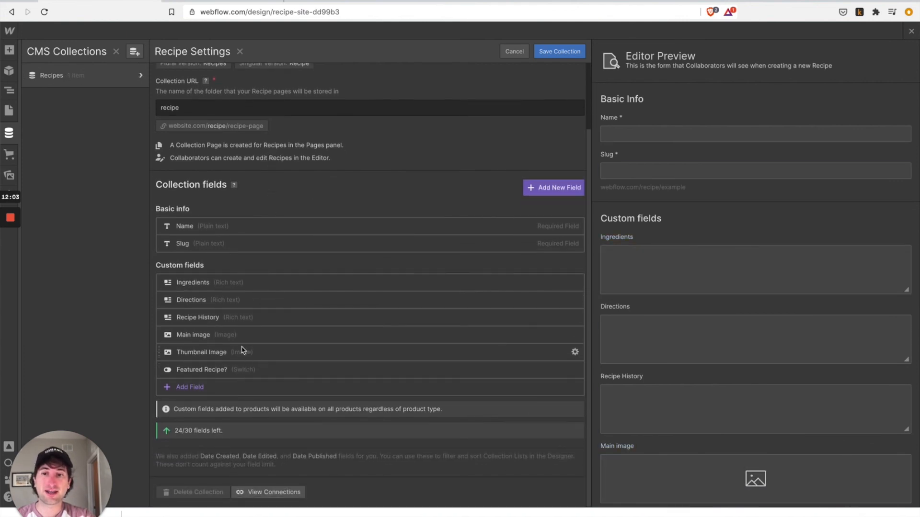
click(575, 317)
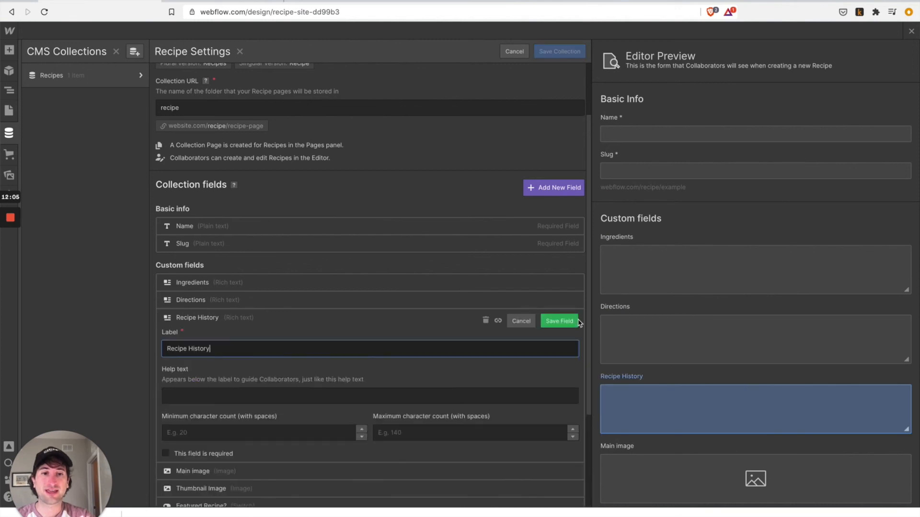
click(485, 320)
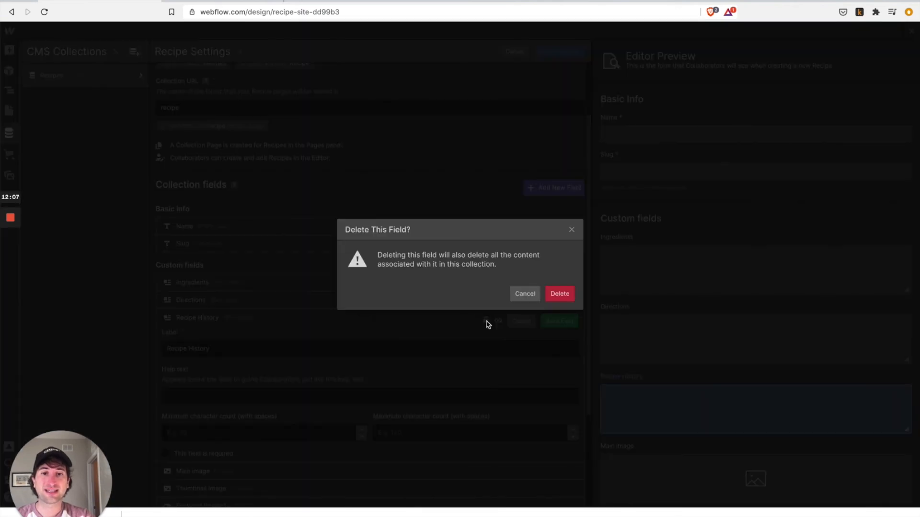
click(558, 294)
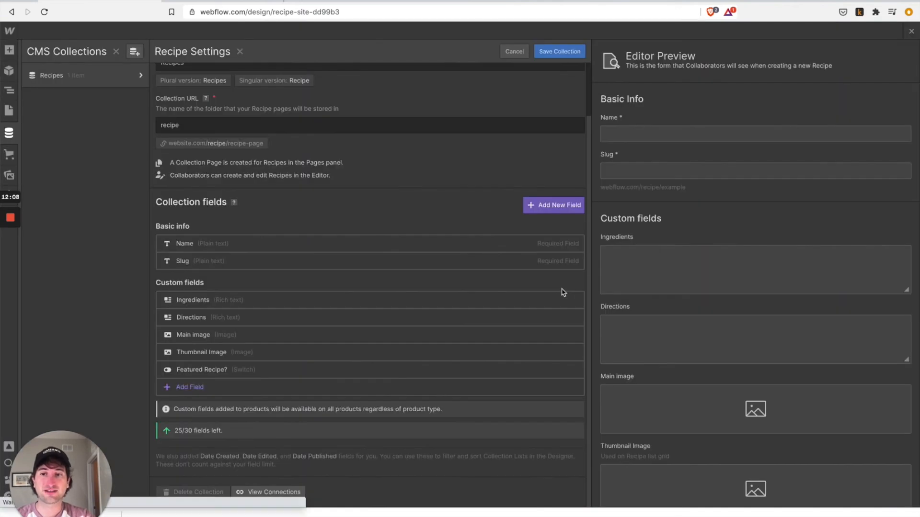
- Save the Recipes collection settings and check the Best Pesto item's ingredients, directions and images
click(551, 54)
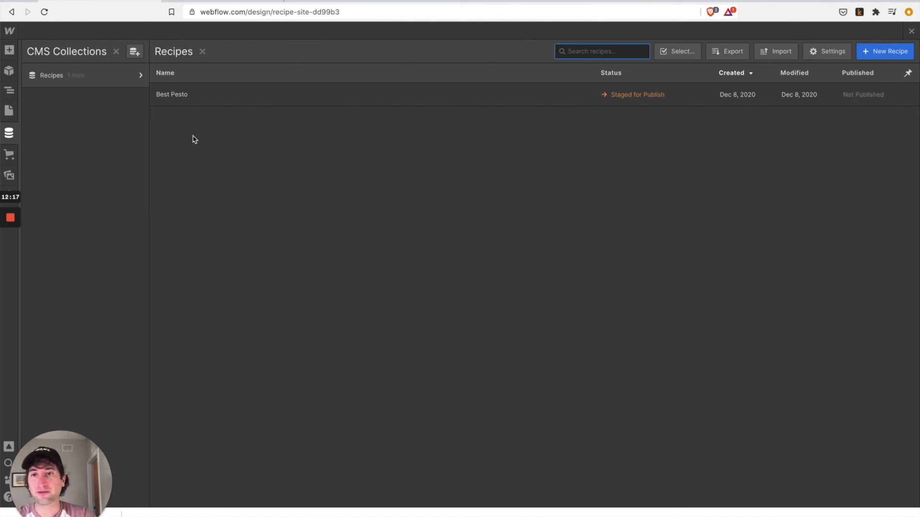
click(211, 102)
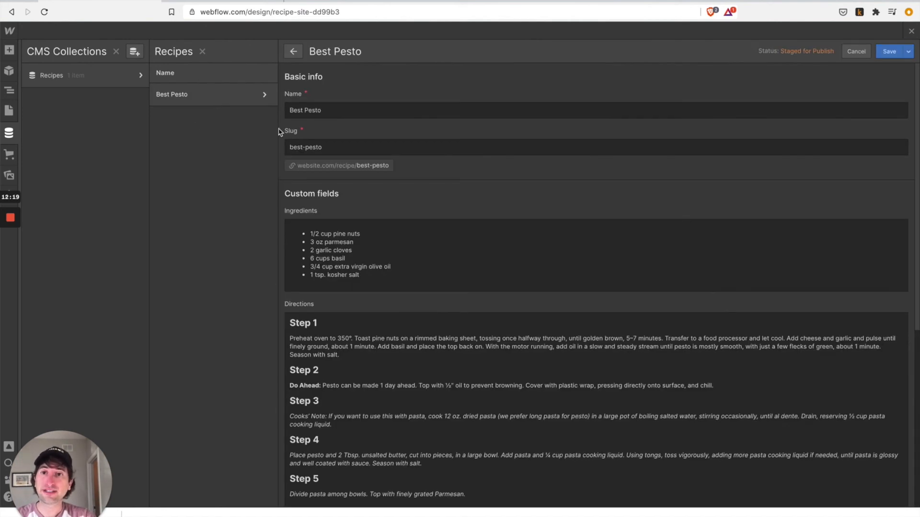
scroll(314, 160, down, 6)
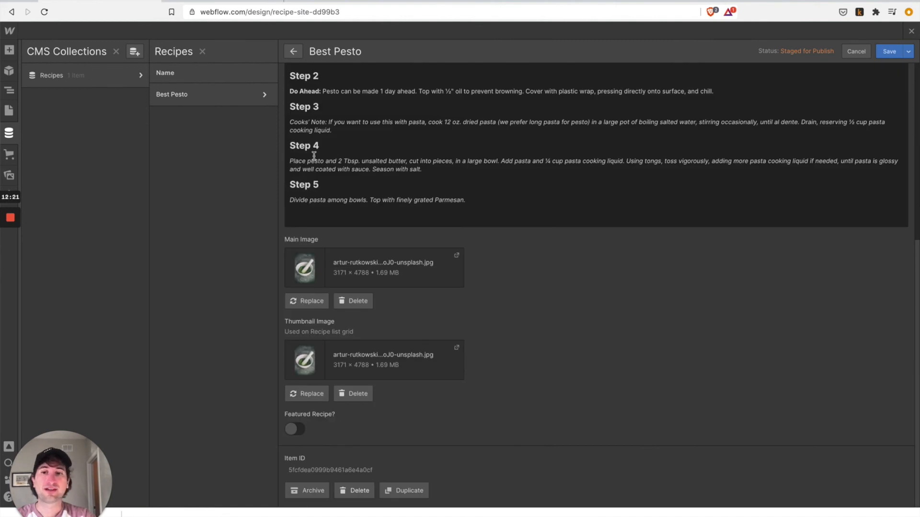
scroll(315, 272, up, 6)
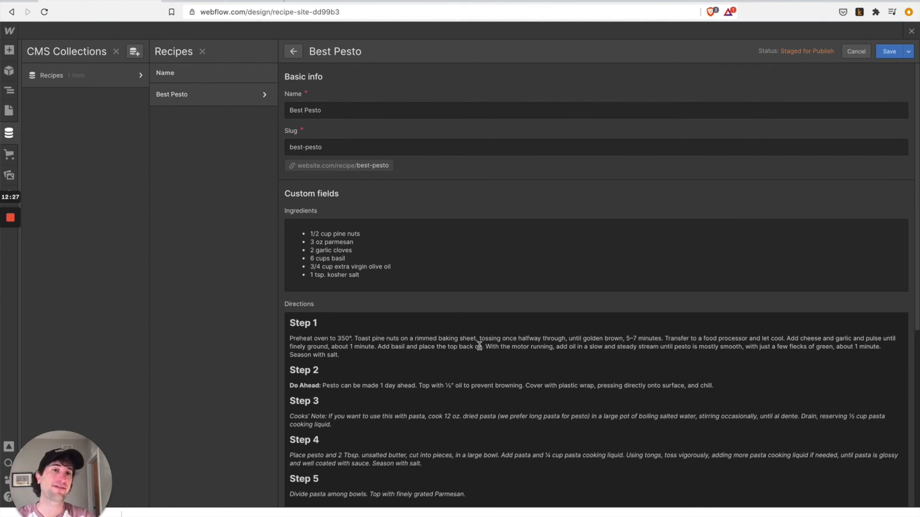
click(293, 53)
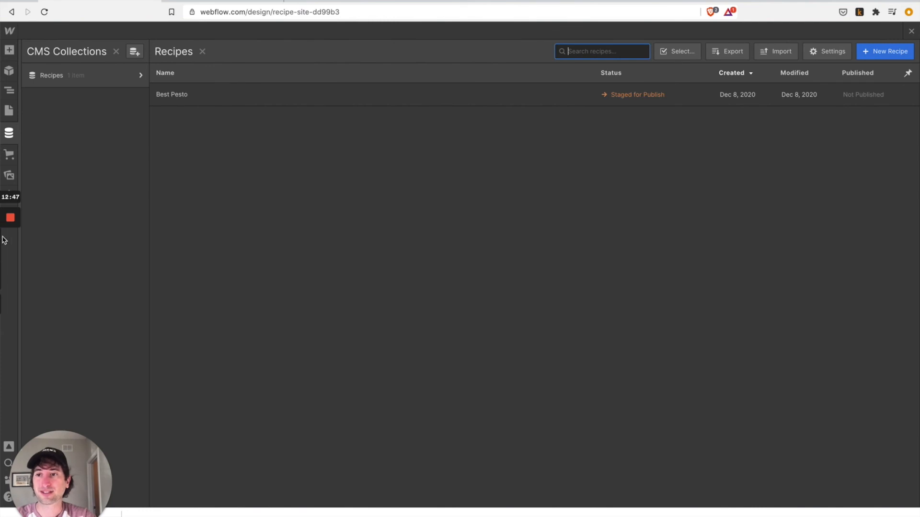
- Leave the Recipes collection and return to the Home page's design canvas
mouse_move(5, 242)
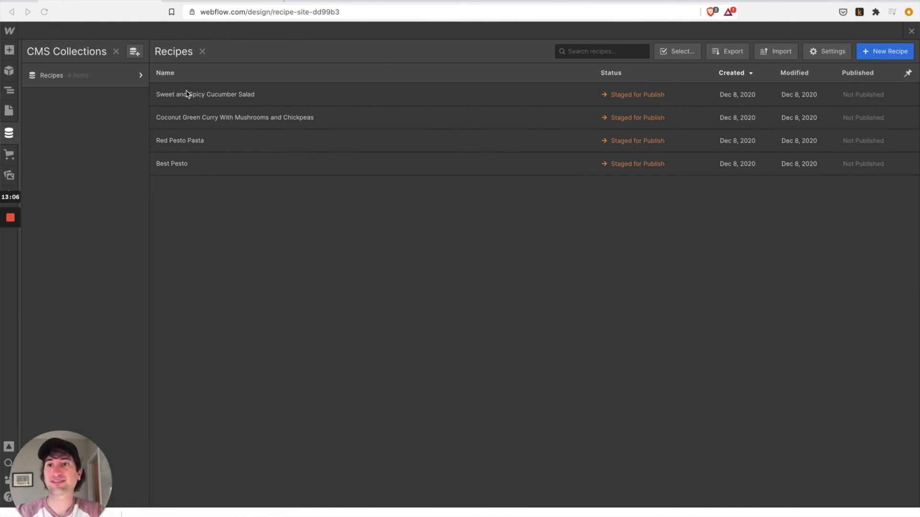
click(277, 196)
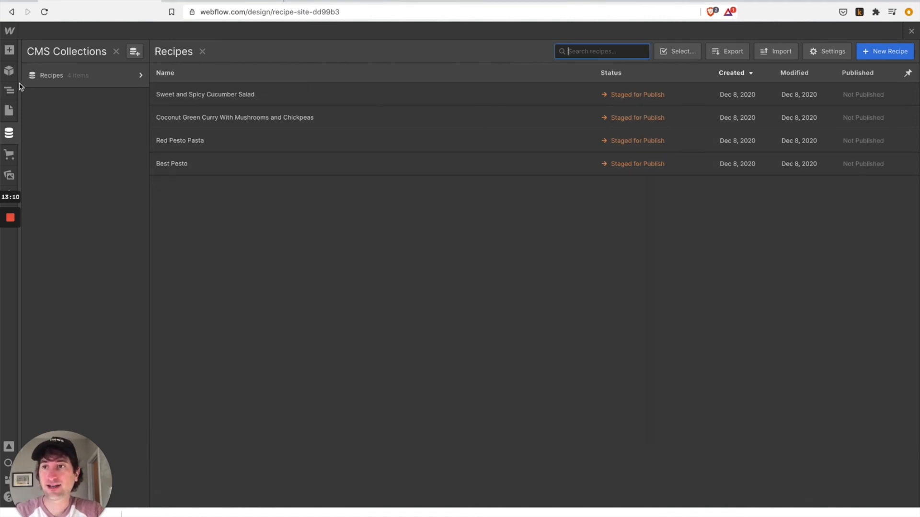
click(10, 112)
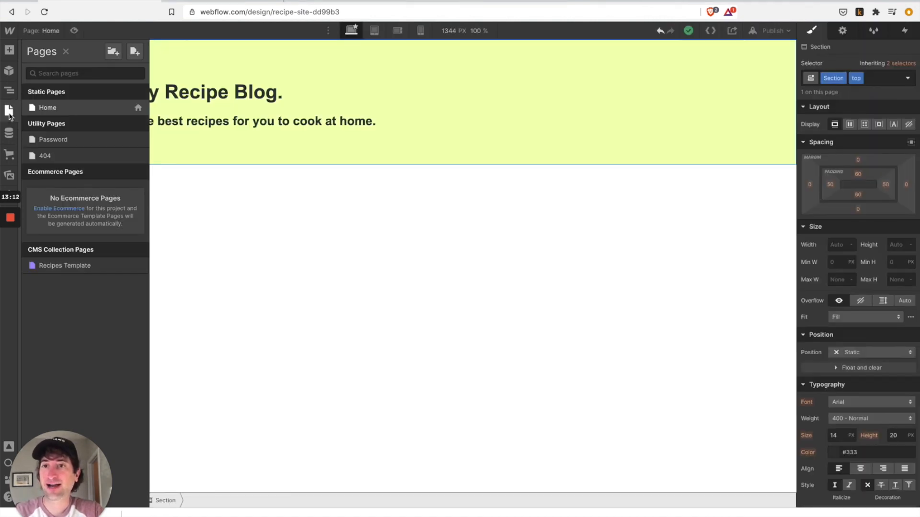
click(289, 206)
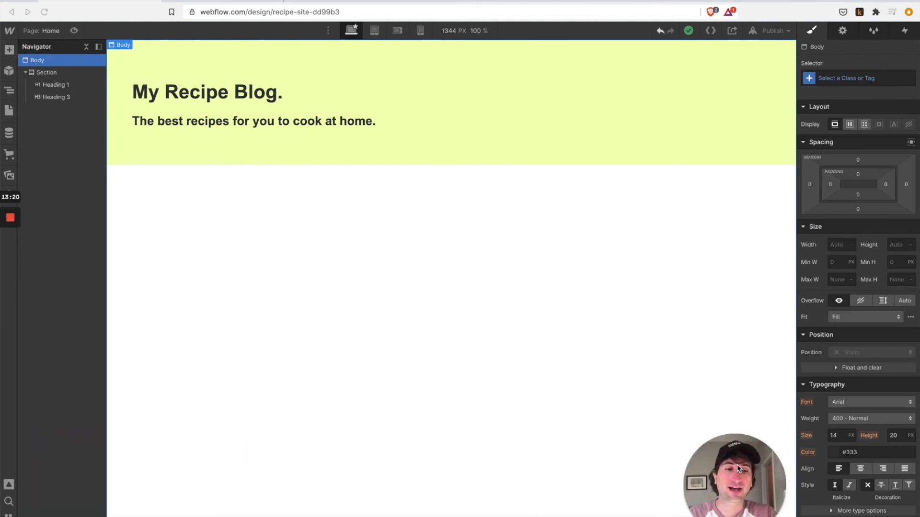
- Add a Collection List below the header section and set its source to Recipes
click(9, 51)
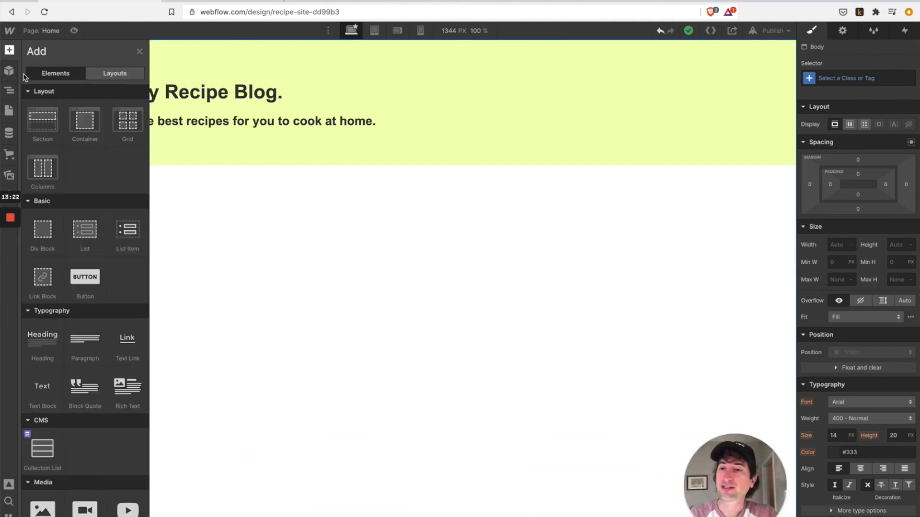
scroll(62, 306, down, 2)
scroll(62, 307, down, 2)
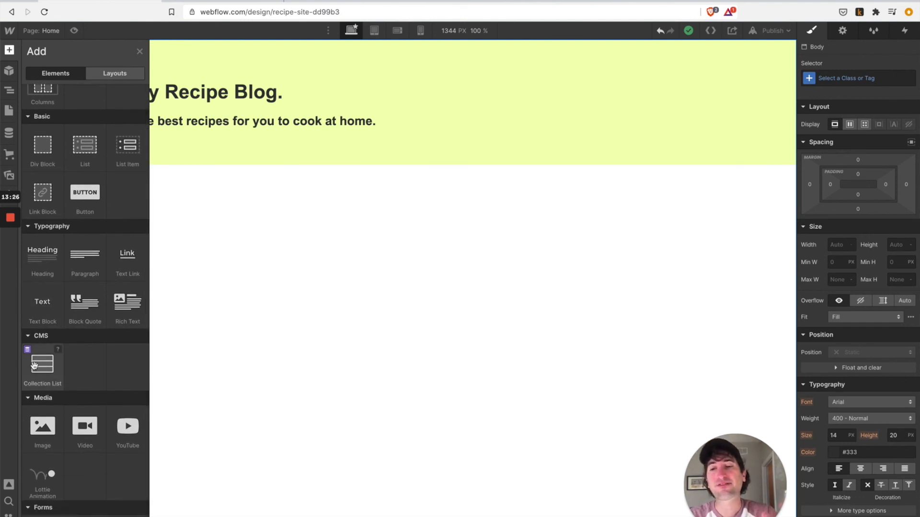
drag(34, 366, 309, 315)
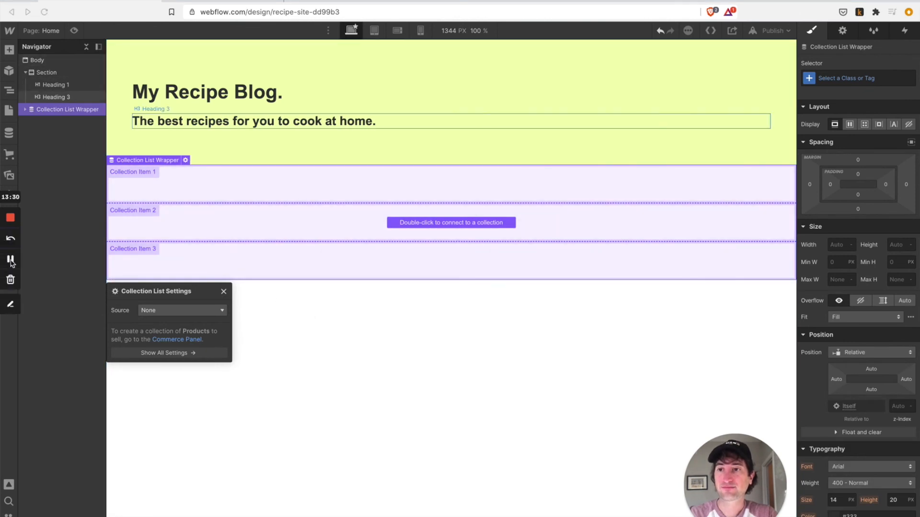
click(199, 312)
click(179, 346)
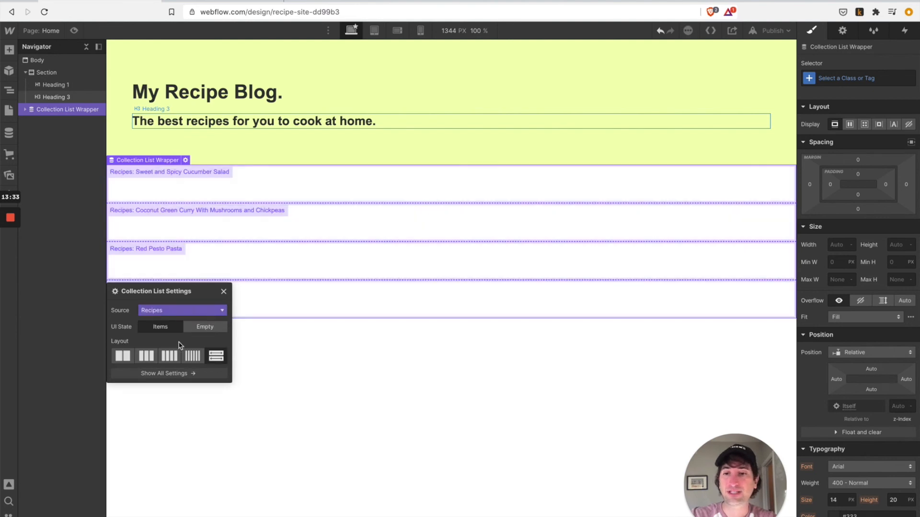
click(224, 292)
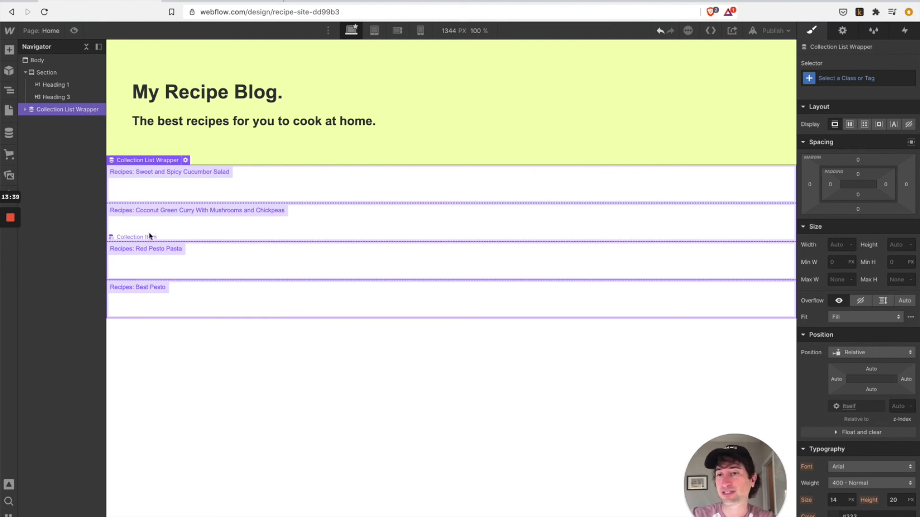
- Place an Image element inside the collection item and bind it to the Thumbnail Image field from Recipes
click(24, 110)
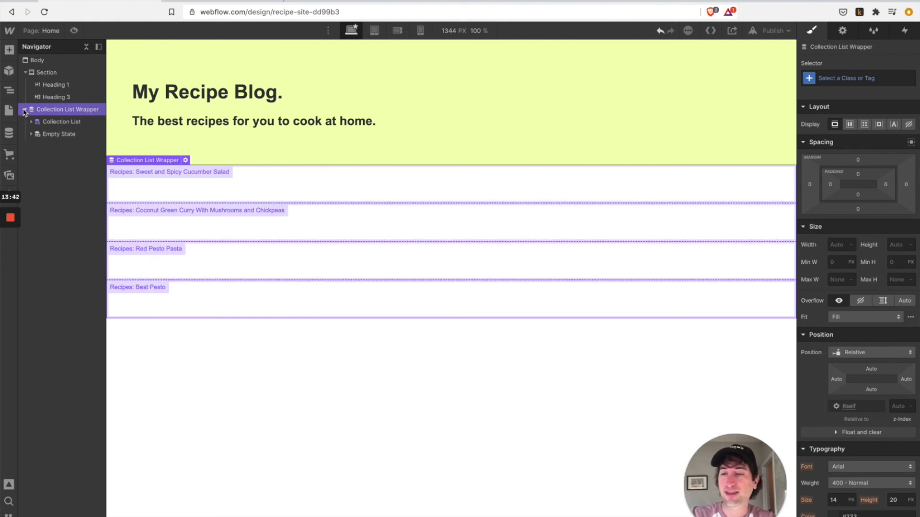
click(9, 49)
scroll(28, 230, down, 5)
drag(46, 414, 198, 179)
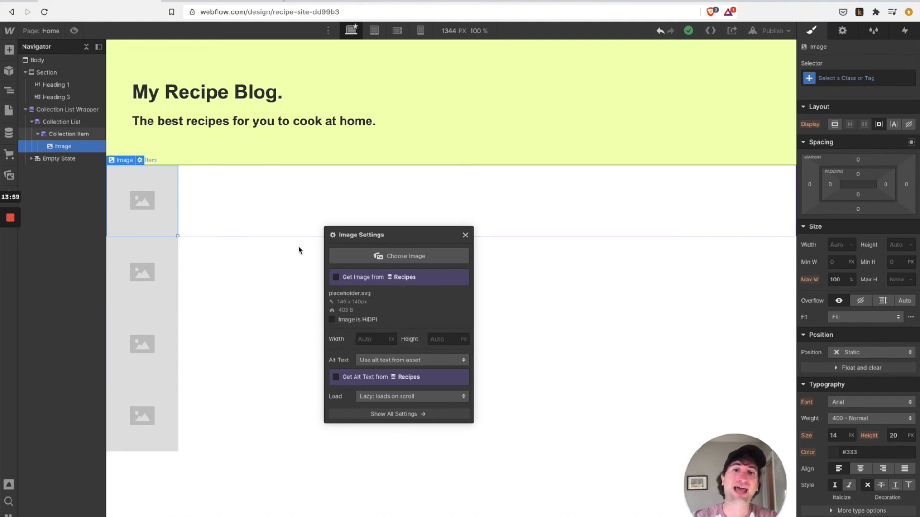
click(335, 278)
click(374, 290)
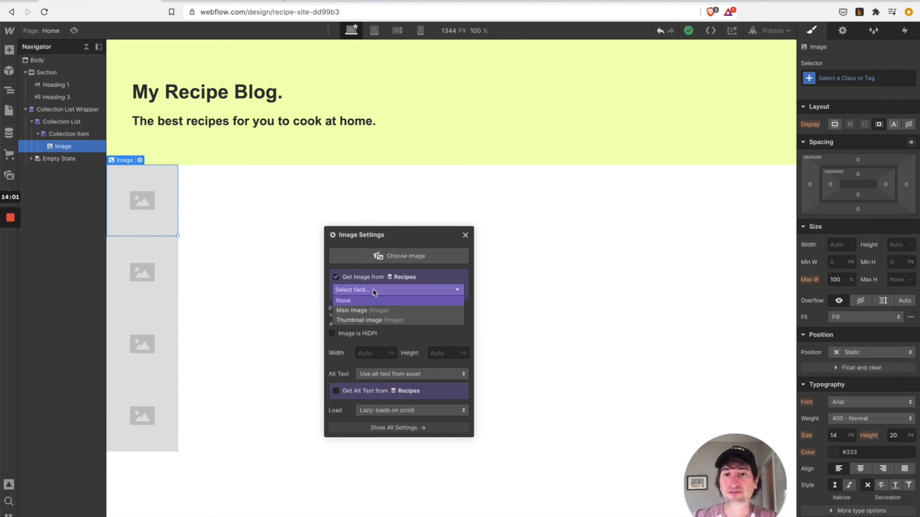
click(364, 320)
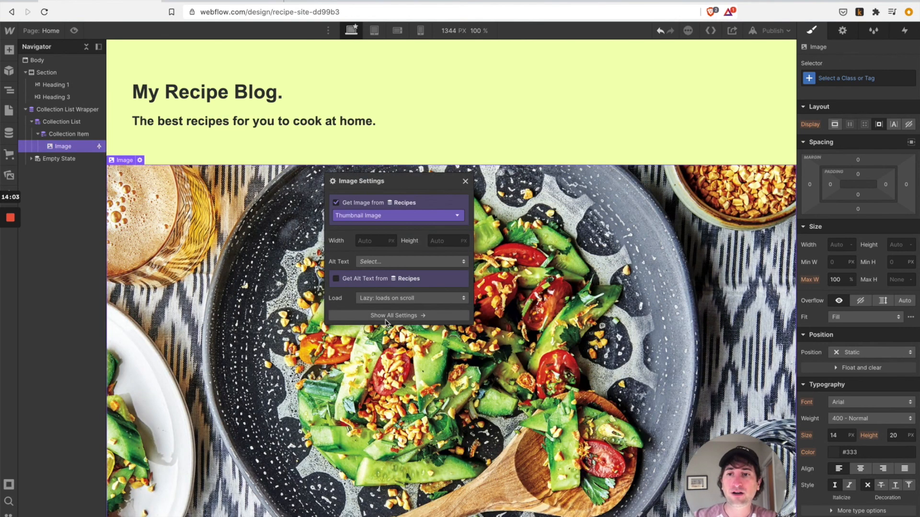
click(465, 181)
- Look through the recipe thumbnails displayed down the Home page
scroll(458, 241, down, 1)
scroll(457, 241, down, 20)
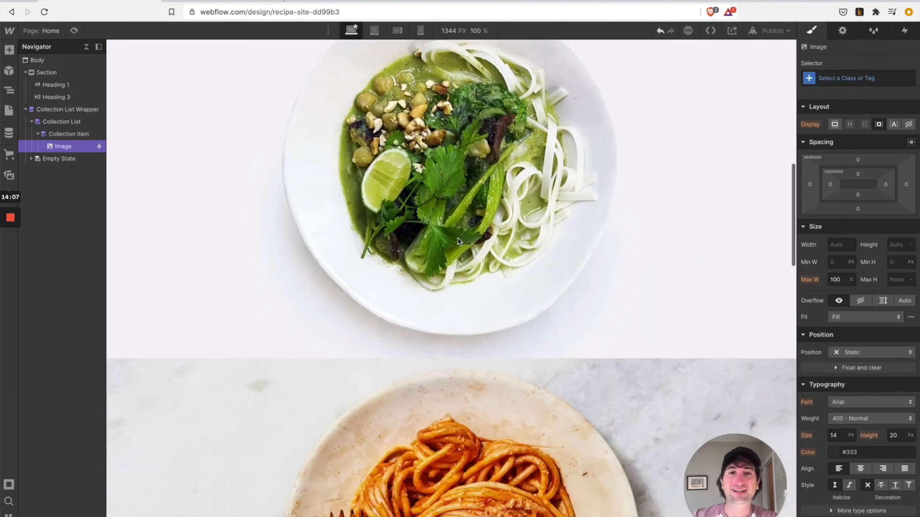
scroll(455, 242, up, 20)
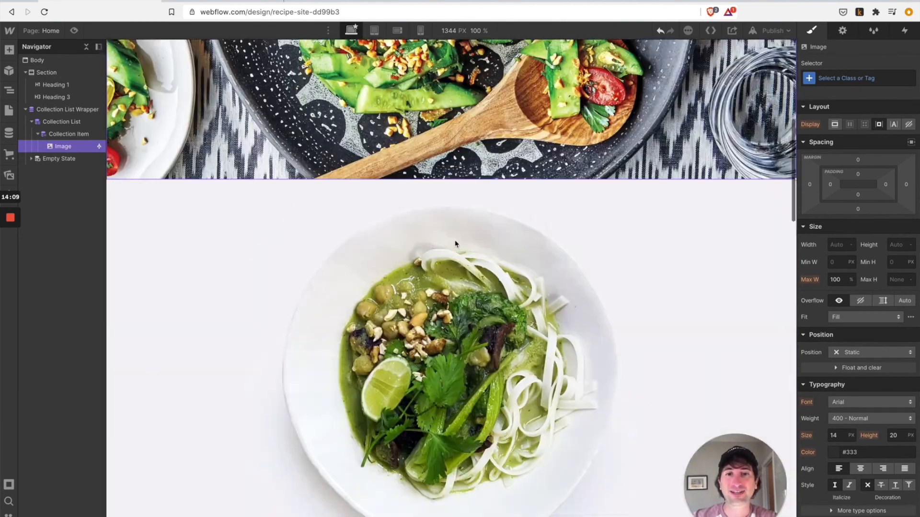
scroll(445, 291, down, 20)
scroll(444, 290, up, 20)
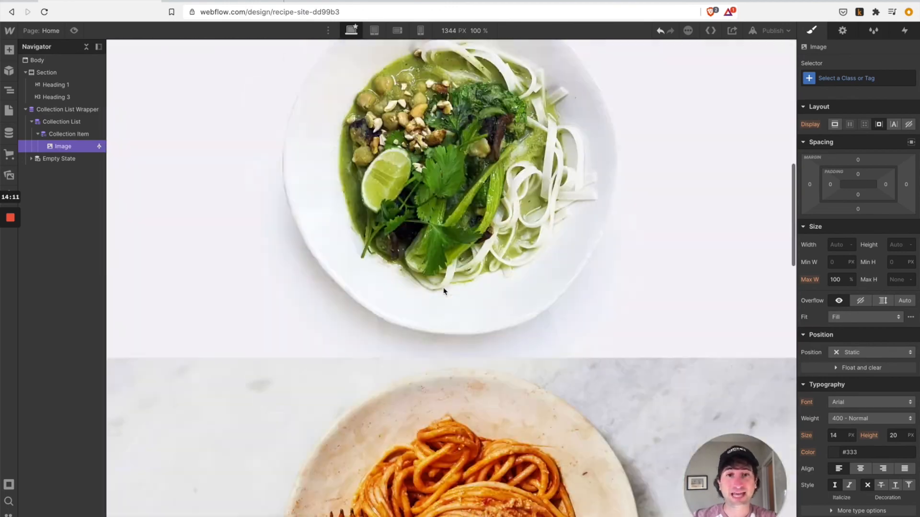
scroll(194, 264, down, 10)
scroll(185, 221, up, 10)
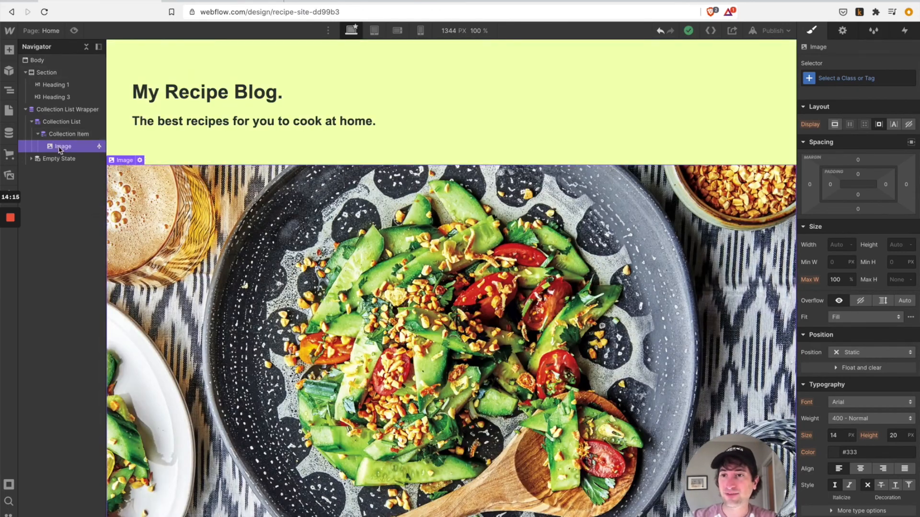
- Add an H3 heading below the image in the collection item and get its text from the Recipes Name field
click(8, 49)
scroll(72, 288, down, 1)
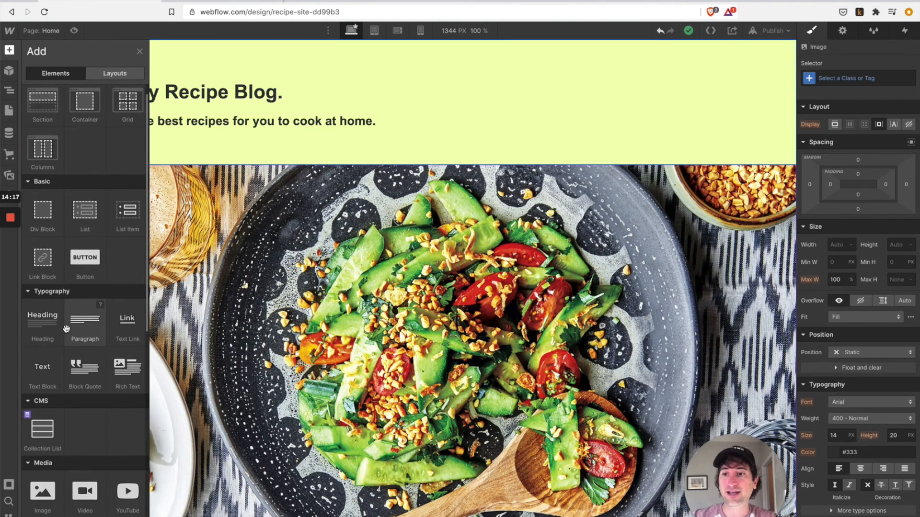
drag(48, 326, 71, 160)
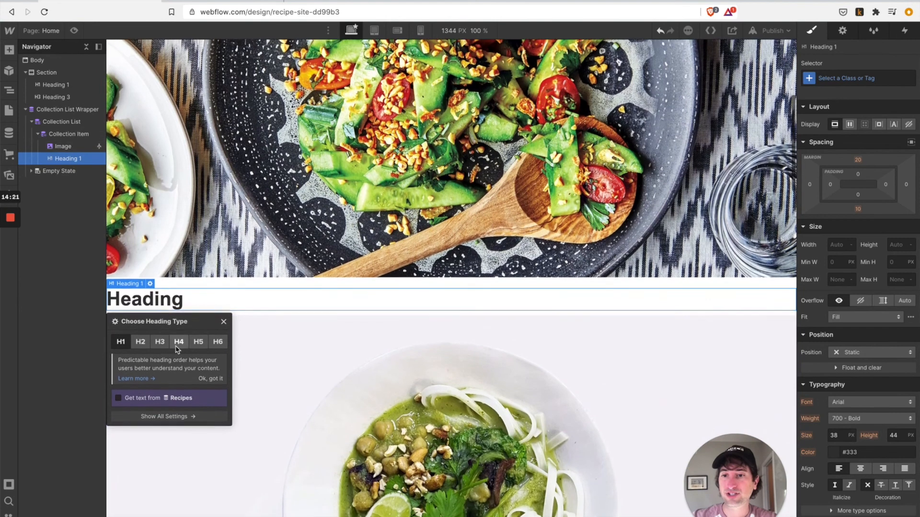
click(160, 340)
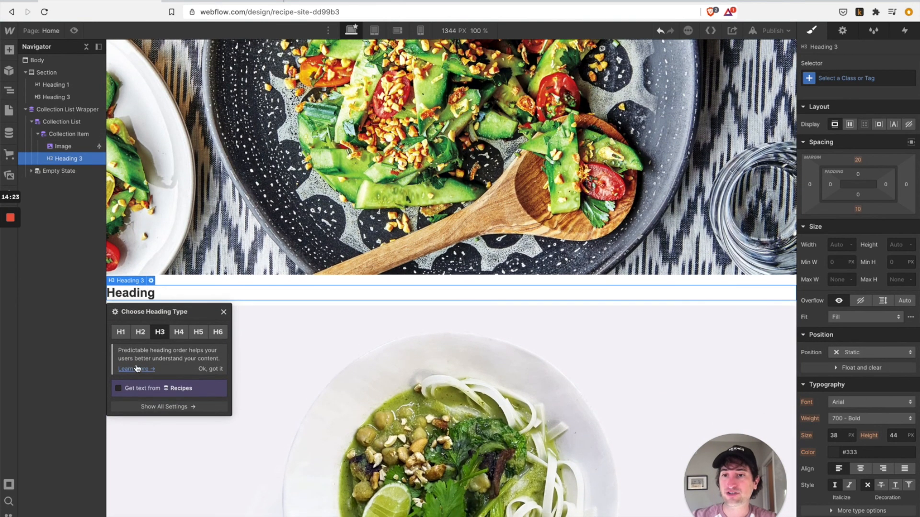
click(128, 389)
click(134, 401)
click(138, 422)
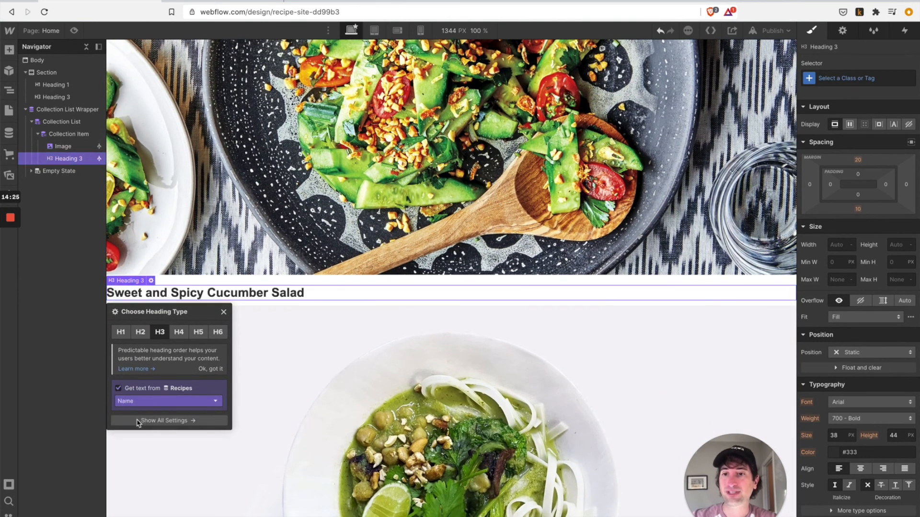
click(223, 312)
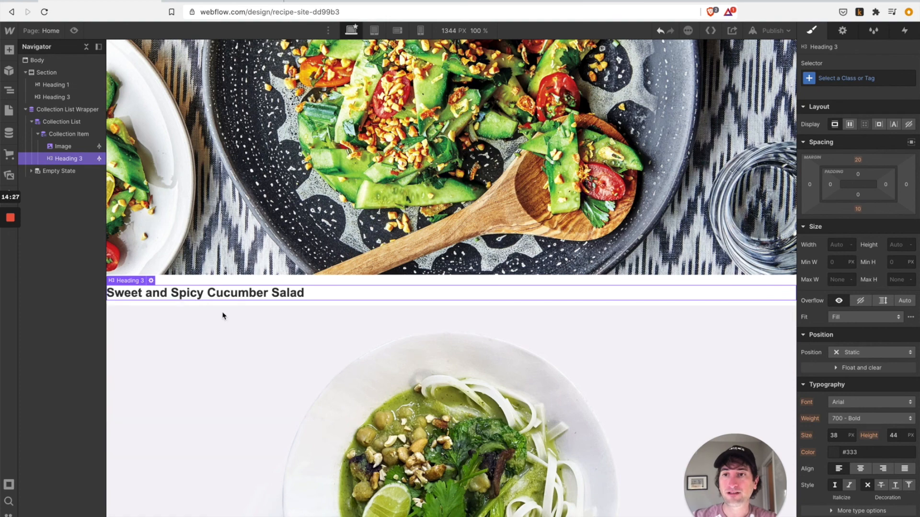
- Set the Collection List's display to Grid and finish grid editing with two columns and two rows
scroll(285, 225, up, 6)
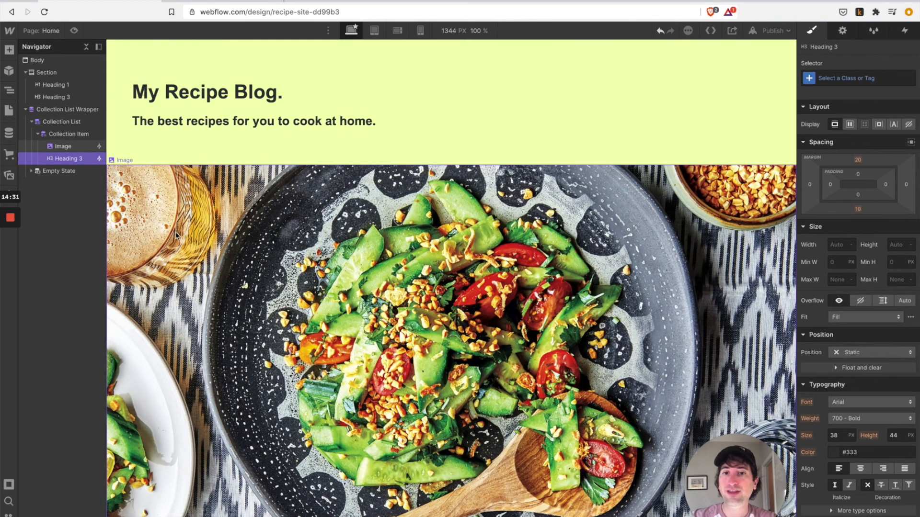
click(58, 124)
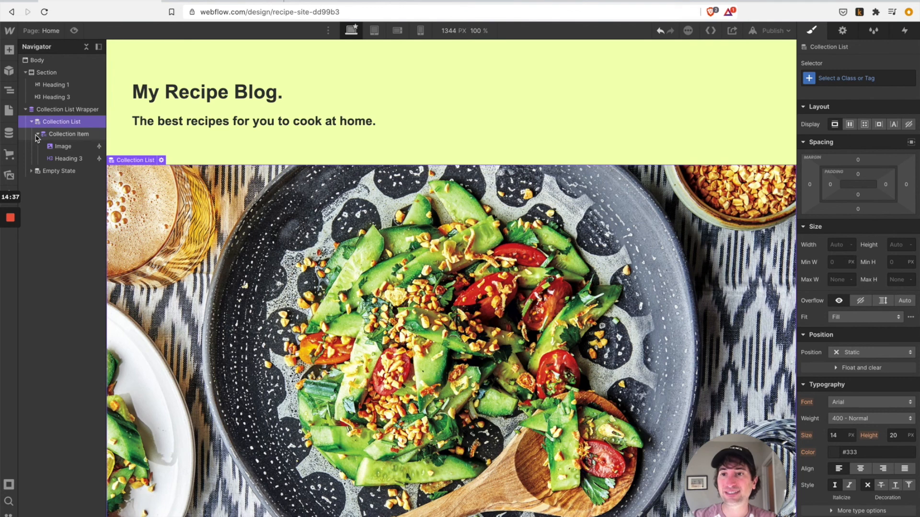
scroll(394, 149, down, 1)
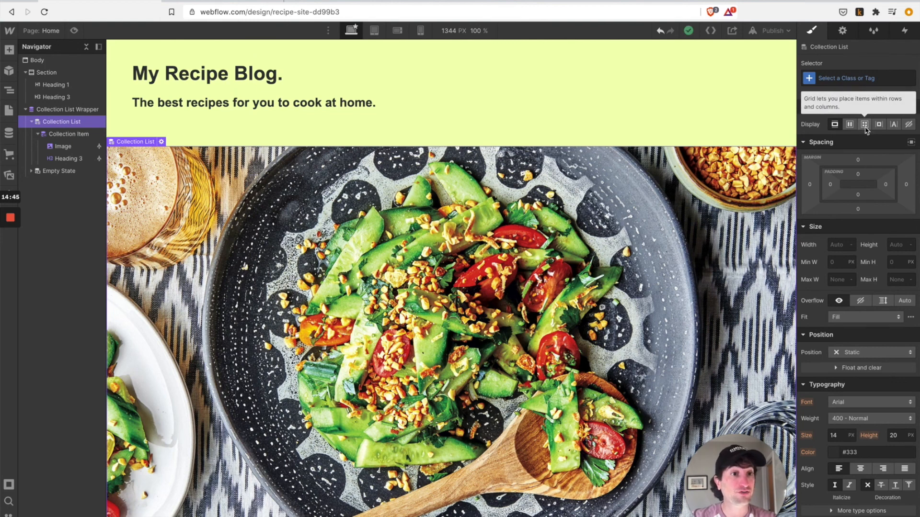
click(864, 126)
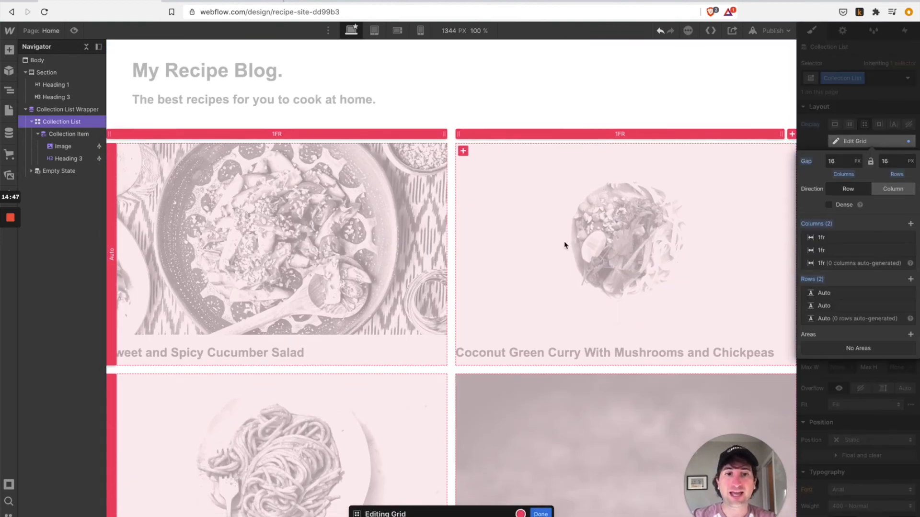
scroll(564, 245, down, 6)
scroll(565, 244, up, 7)
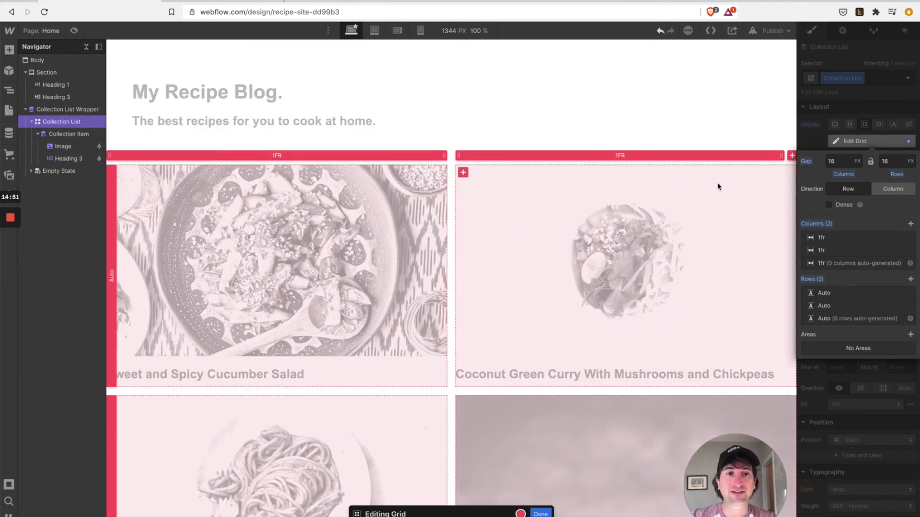
click(540, 514)
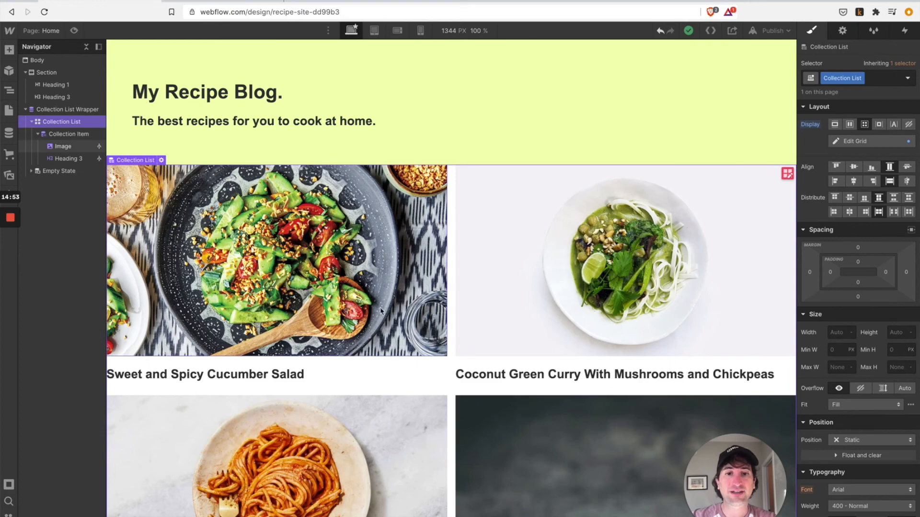
- Examine the images and headings in the Home page's recipe grid
scroll(378, 296, down, 8)
scroll(469, 277, up, 2)
scroll(468, 277, up, 6)
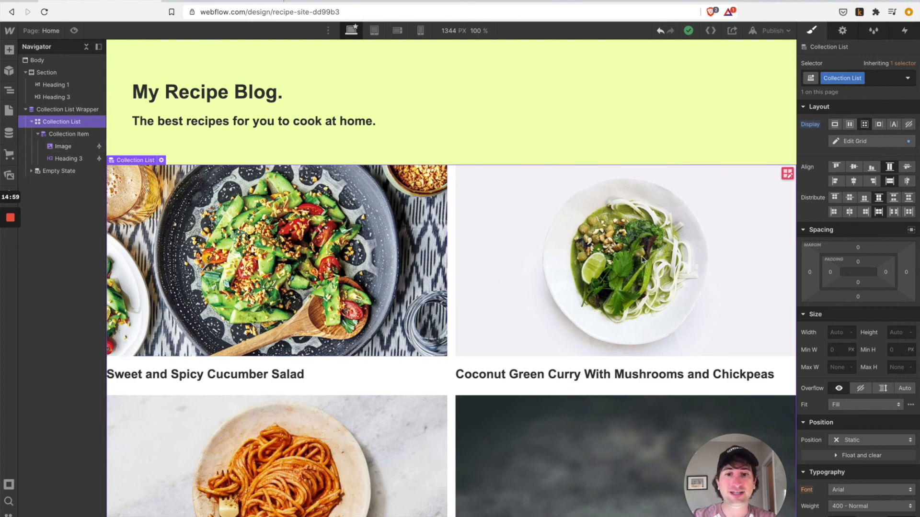
scroll(537, 275, down, 5)
scroll(571, 285, up, 5)
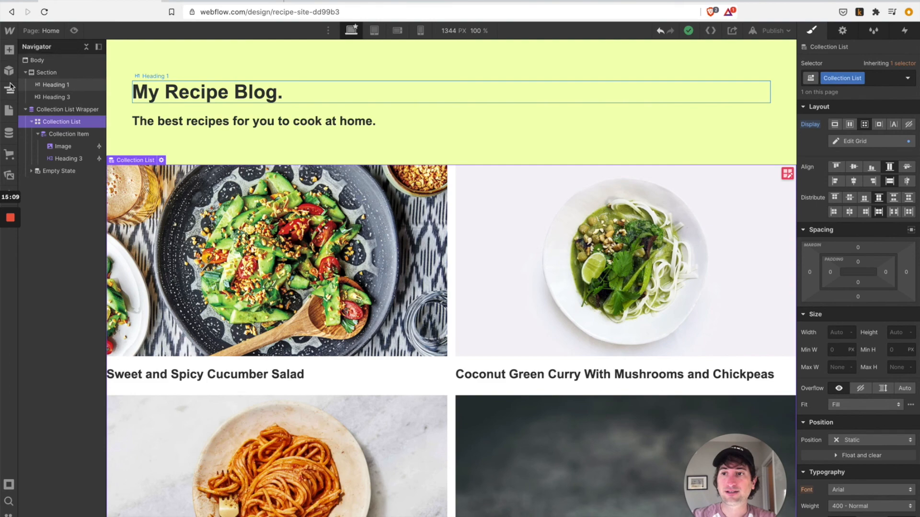
scroll(369, 109, down, 3)
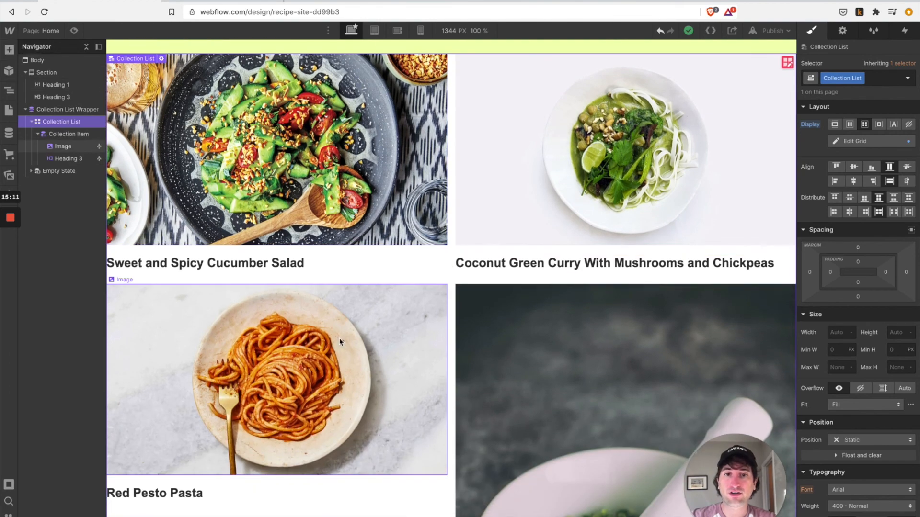
scroll(535, 355, down, 6)
scroll(538, 262, up, 8)
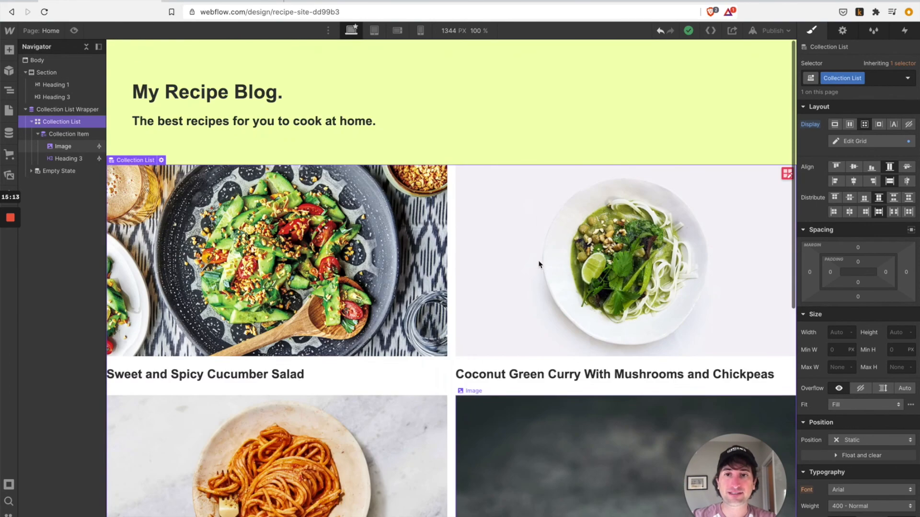
mouse_move(2, 239)
click(7, 260)
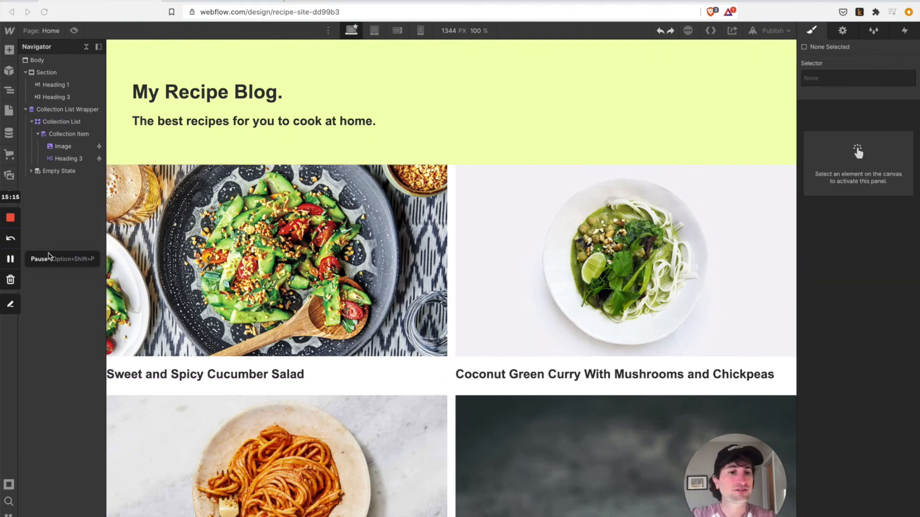
scroll(238, 224, down, 8)
scroll(237, 223, up, 9)
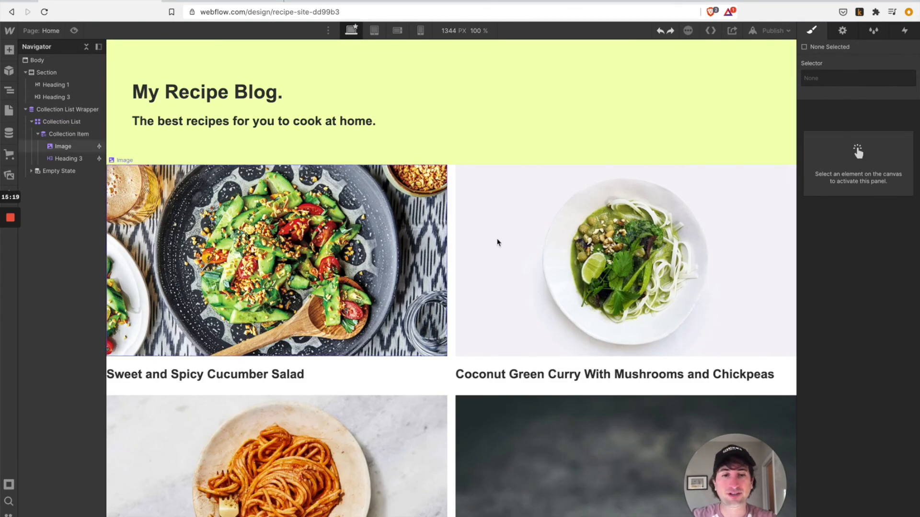
- Add a Link Block inside the Collection Item, above the recipe image
scroll(422, 243, down, 2)
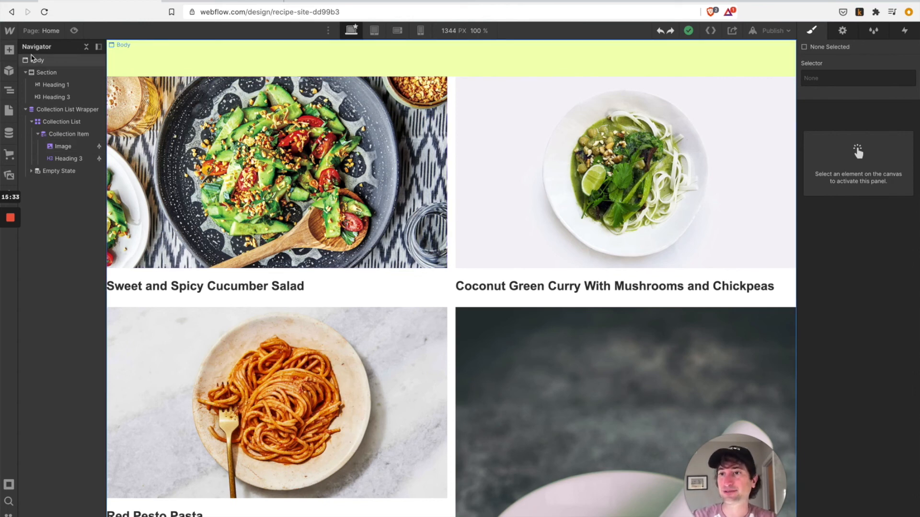
click(7, 49)
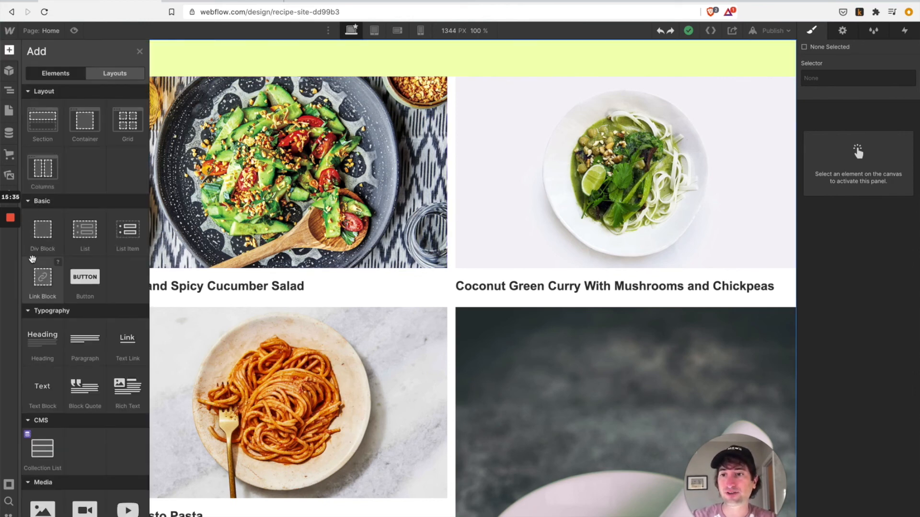
drag(43, 277, 62, 146)
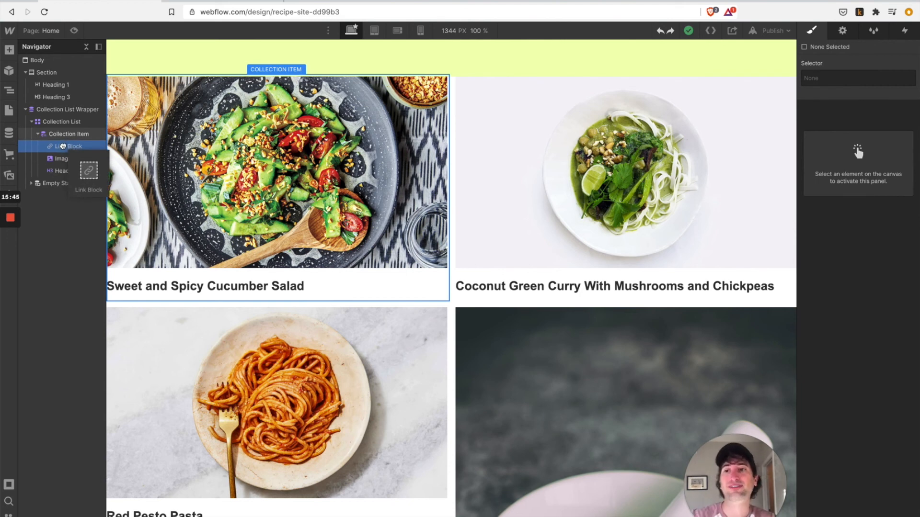
drag(62, 146, 63, 146)
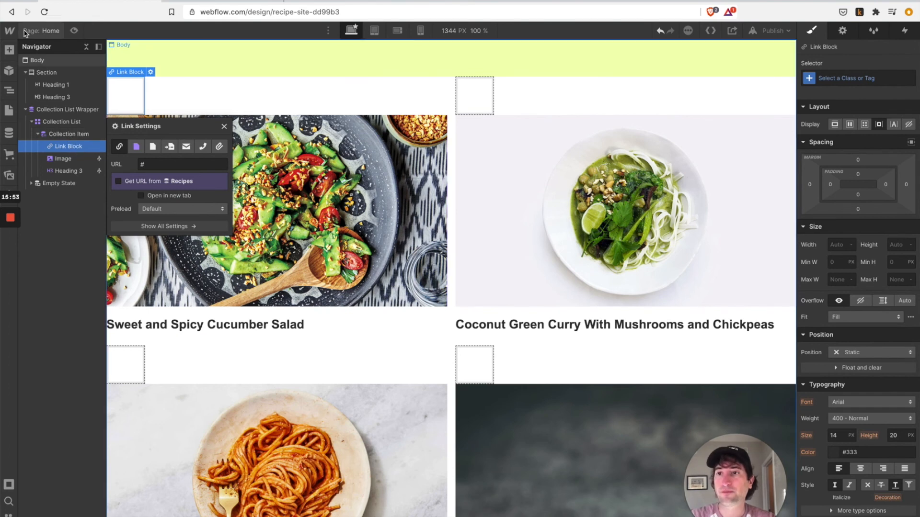
- Nest a Div Block inside the Link Block of the Collection Item
click(9, 50)
scroll(48, 278, down, 1)
scroll(53, 281, up, 1)
drag(51, 249, 75, 153)
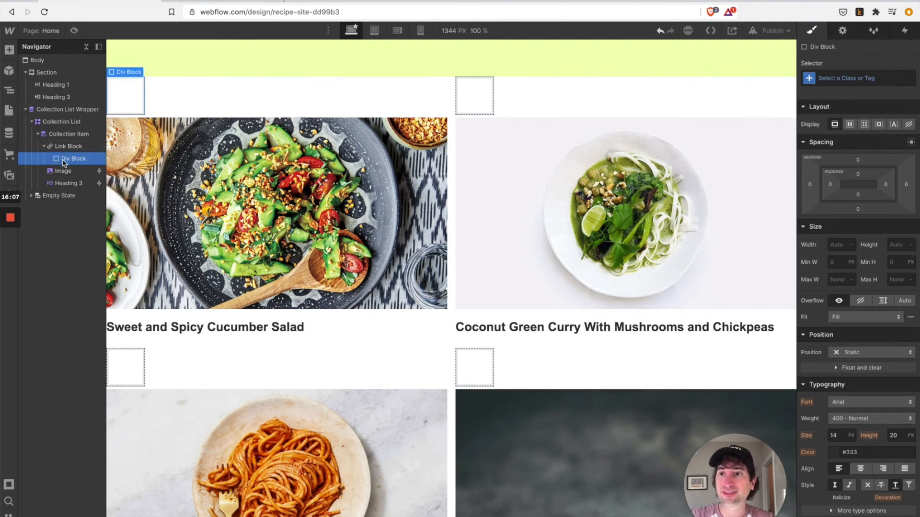
- Get the Div Block's background image from the Thumbnail Image field of the Recipes collection
click(842, 30)
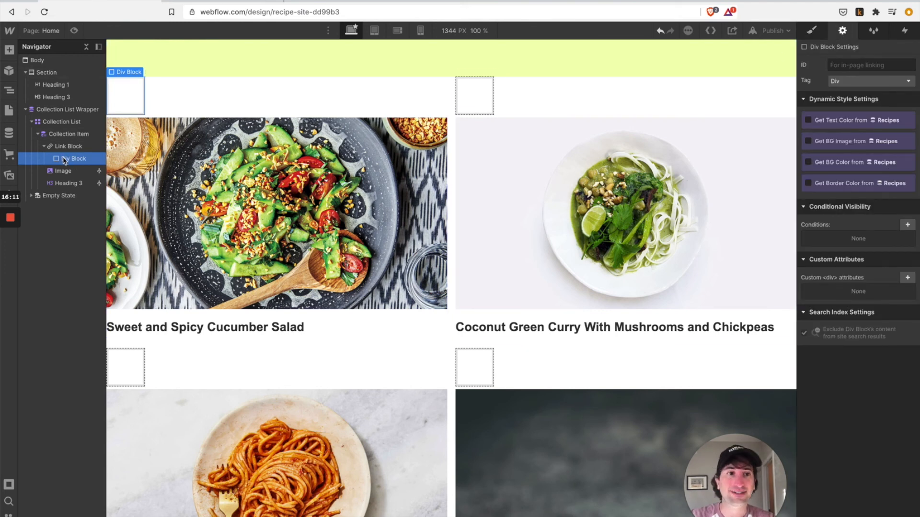
click(809, 142)
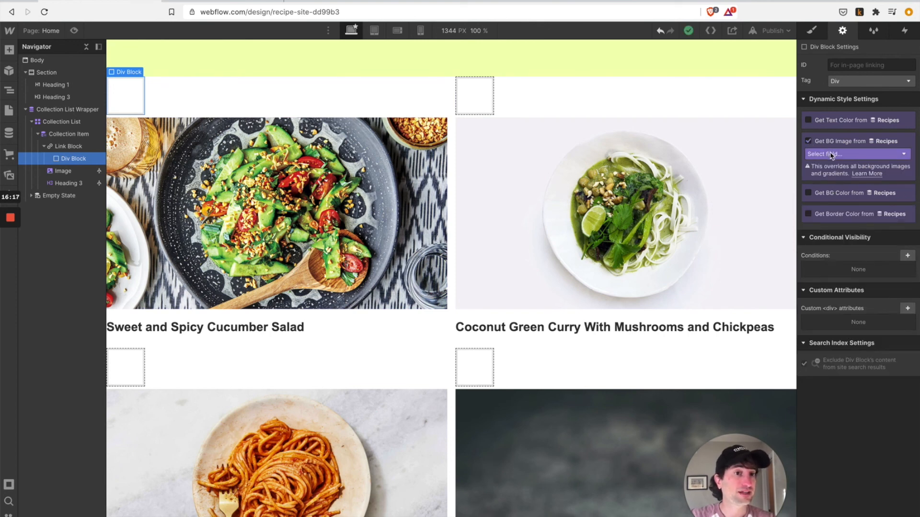
click(831, 154)
click(839, 187)
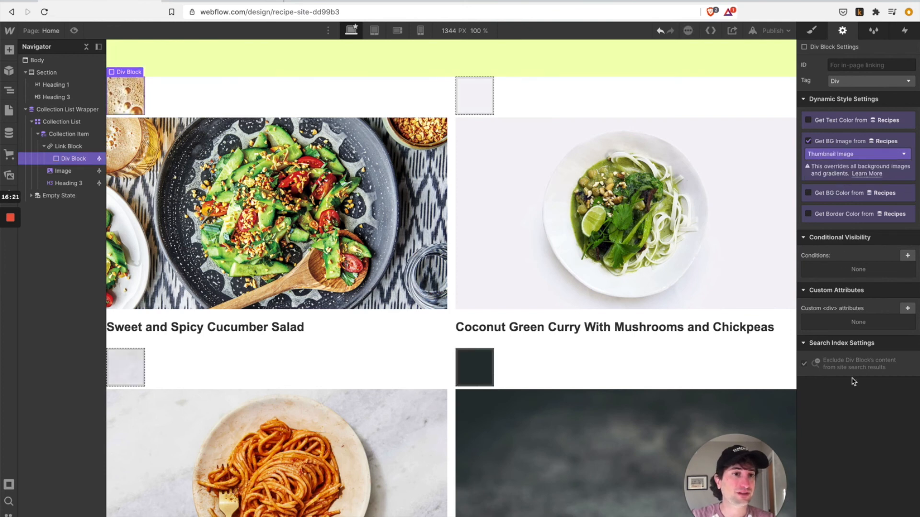
- Set the Div Block's width to 400 px and its height to 200 px
click(815, 35)
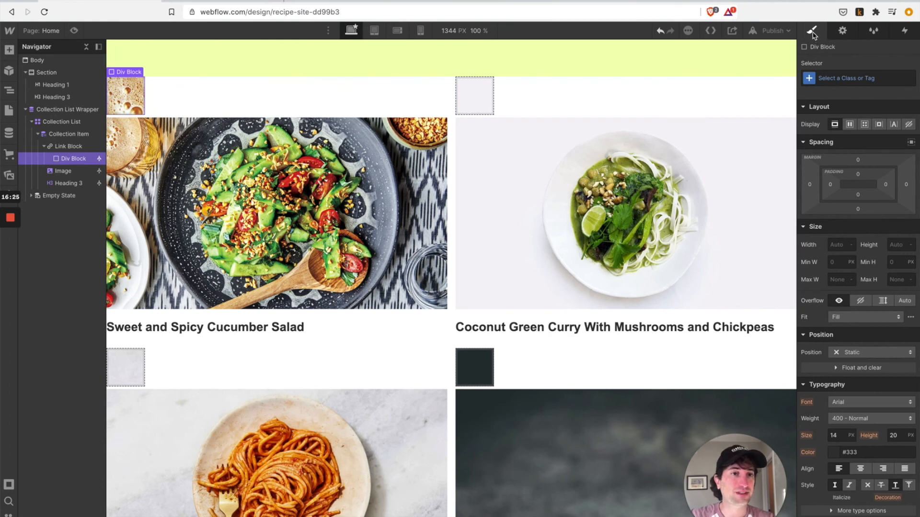
scroll(846, 235, down, 1)
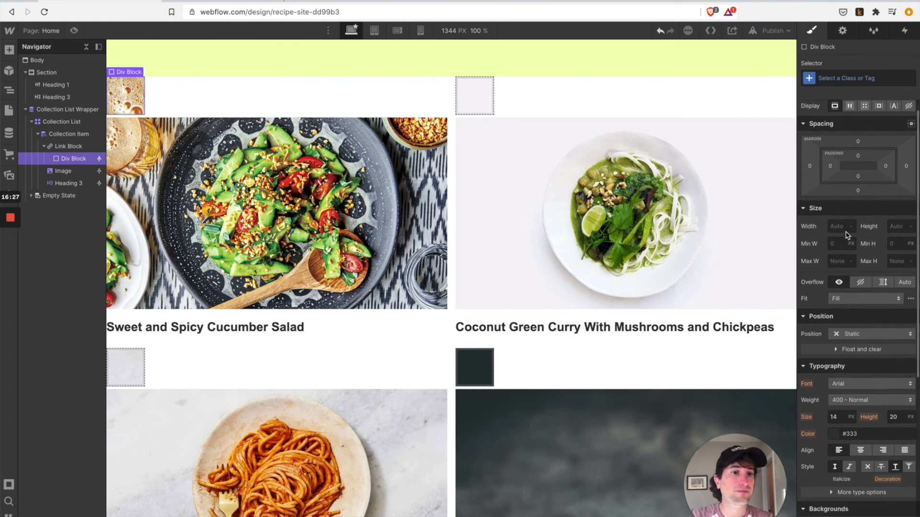
click(838, 219)
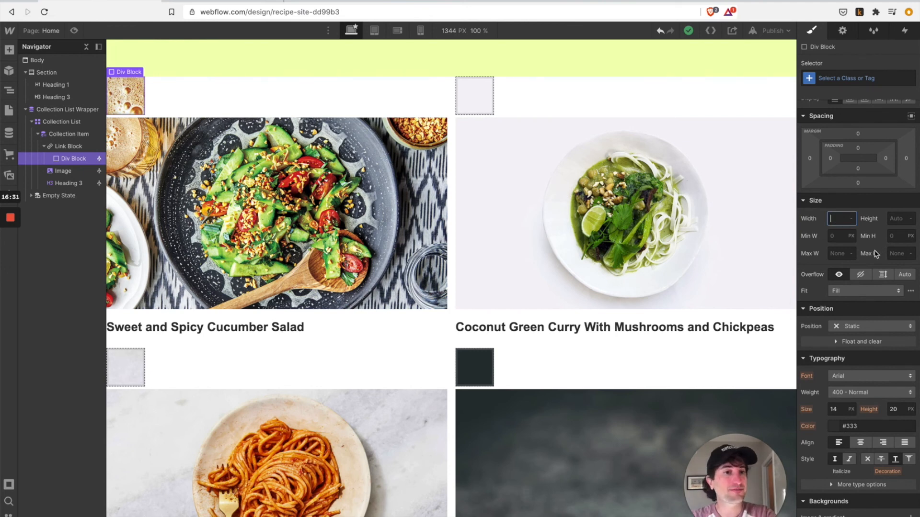
text(400px)
key(Return)
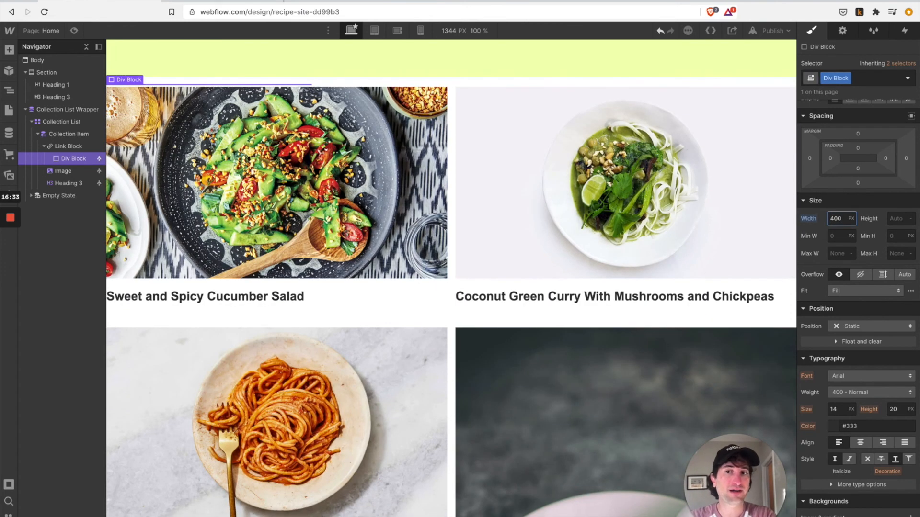
click(897, 220)
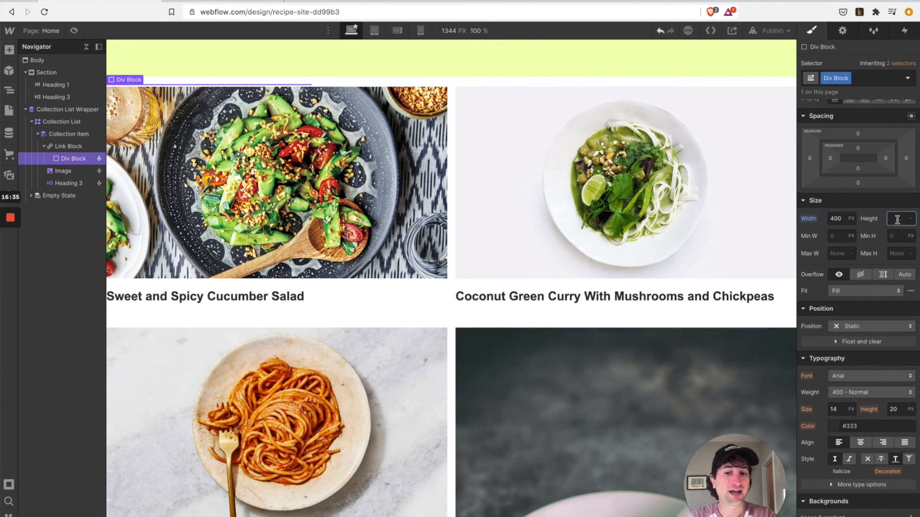
text(200px)
key(Return)
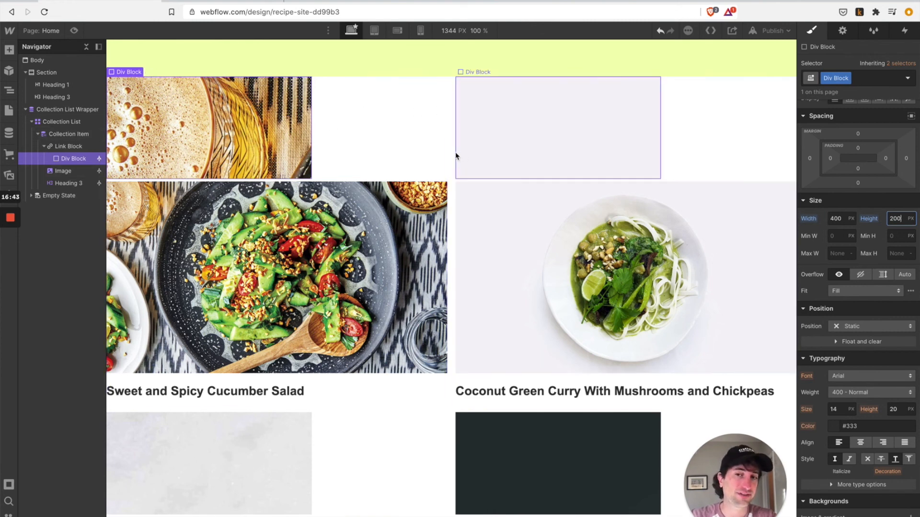
- Add a background image layer to the Div Block and set its size to Cover
scroll(293, 184, down, 1)
scroll(892, 335, down, 3)
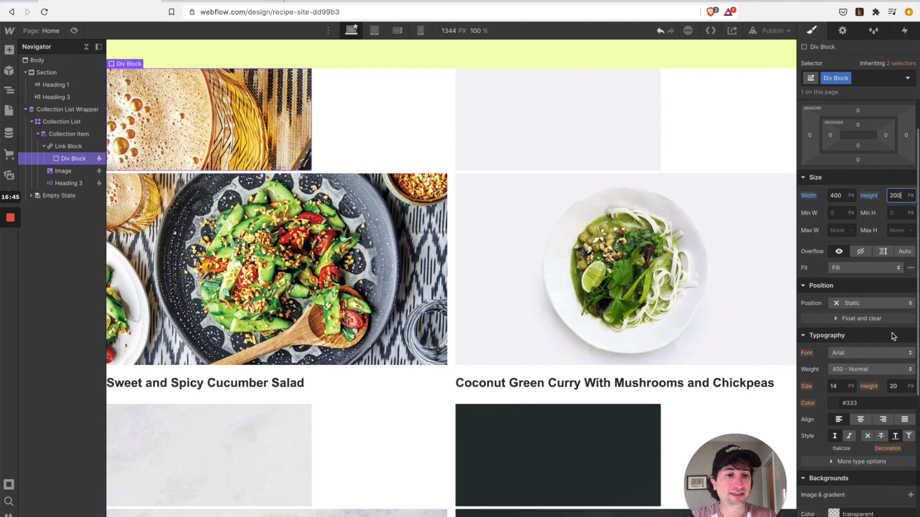
scroll(892, 335, down, 3)
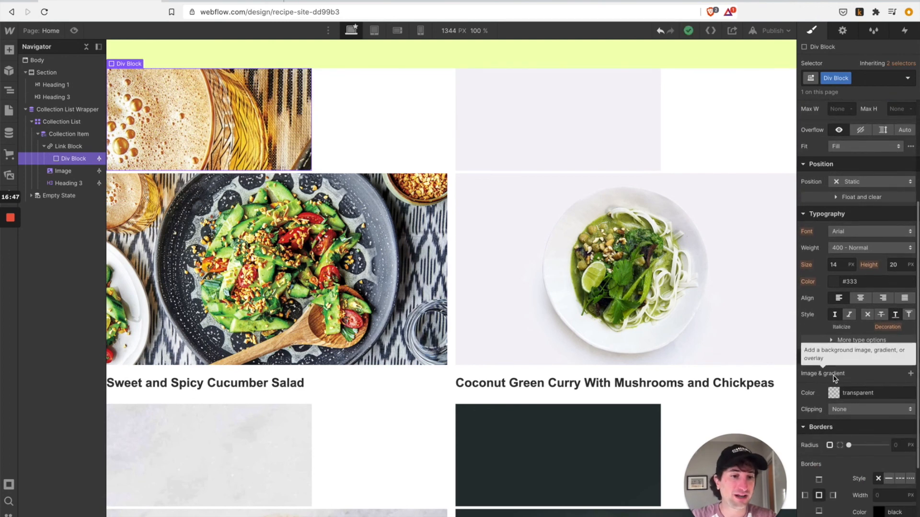
scroll(863, 364, down, 1)
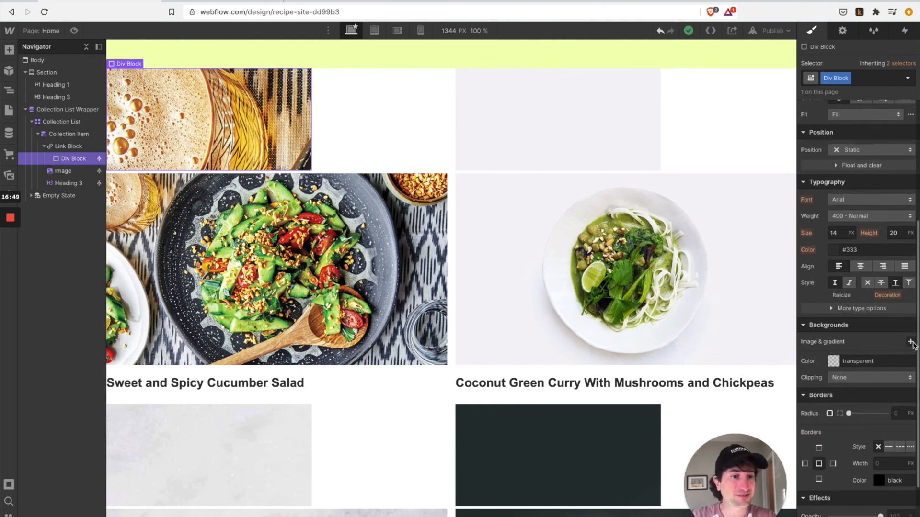
click(911, 343)
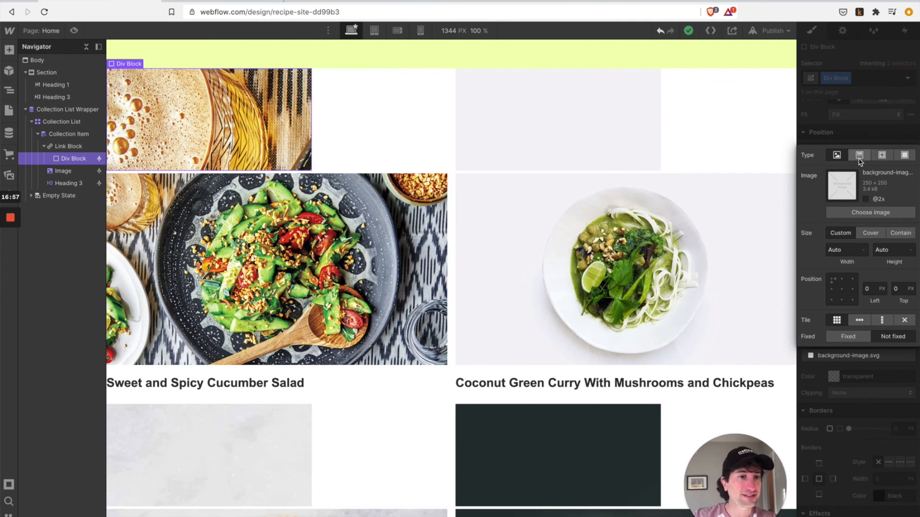
click(865, 235)
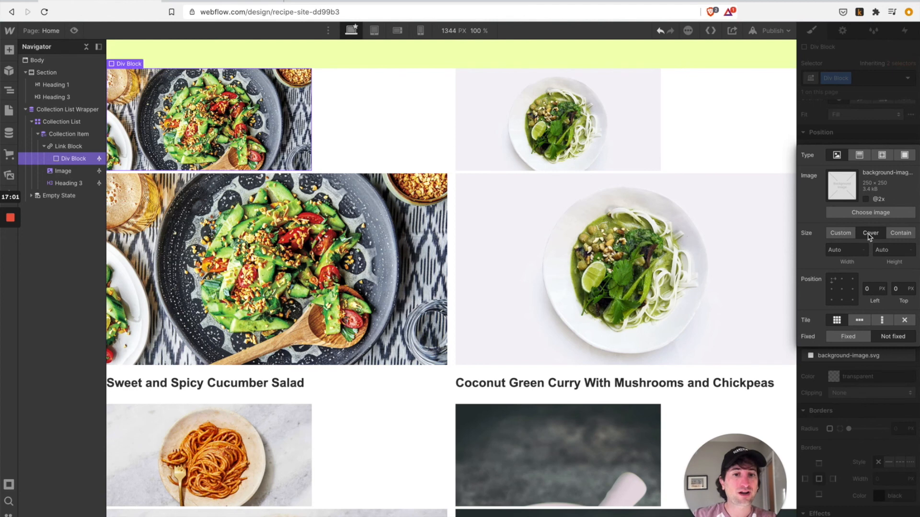
- Center the Div Block's background image at 50% left and 50% top
scroll(692, 287, down, 2)
scroll(692, 287, up, 3)
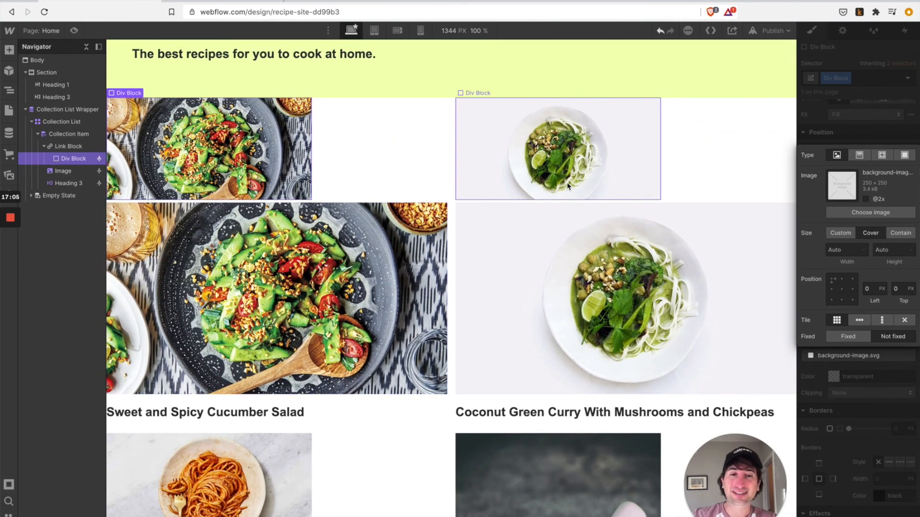
scroll(333, 357, down, 2)
scroll(333, 358, up, 3)
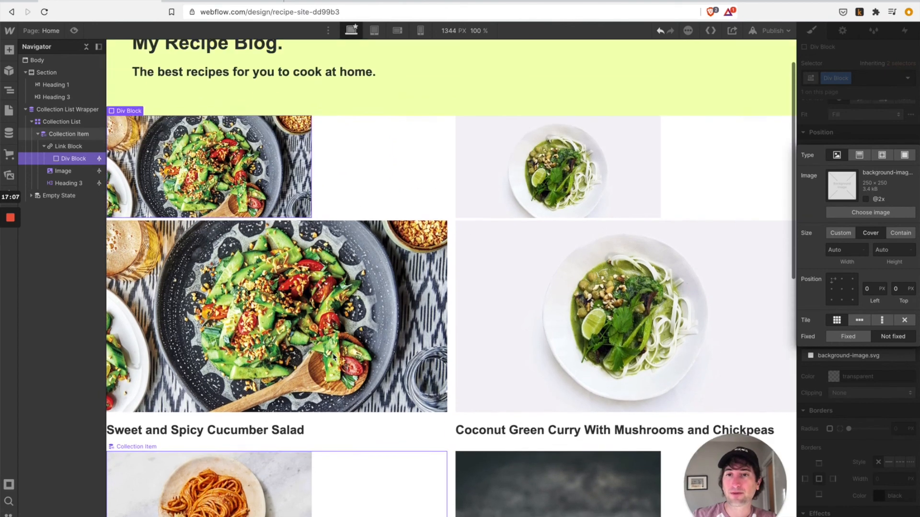
click(842, 289)
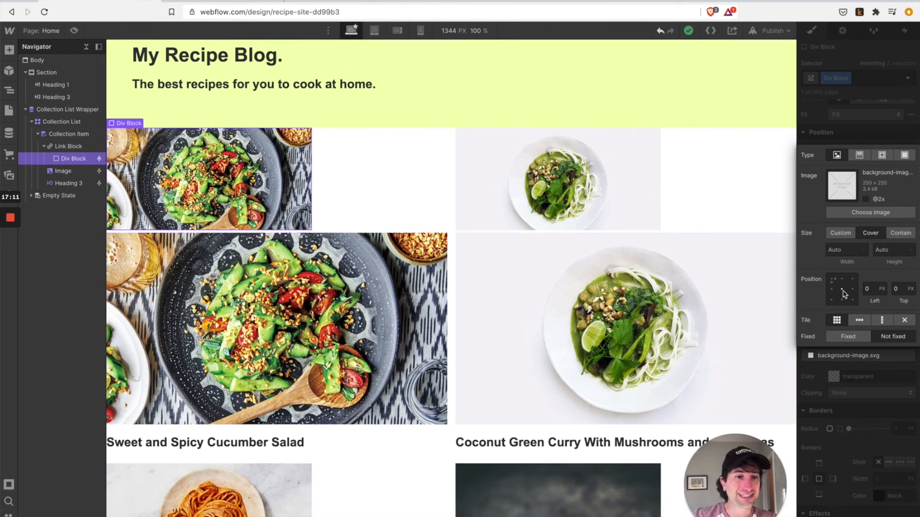
- Compare the cropped Div Block thumbnails with the full-size images below them throughout the recipe grid
scroll(524, 256, down, 3)
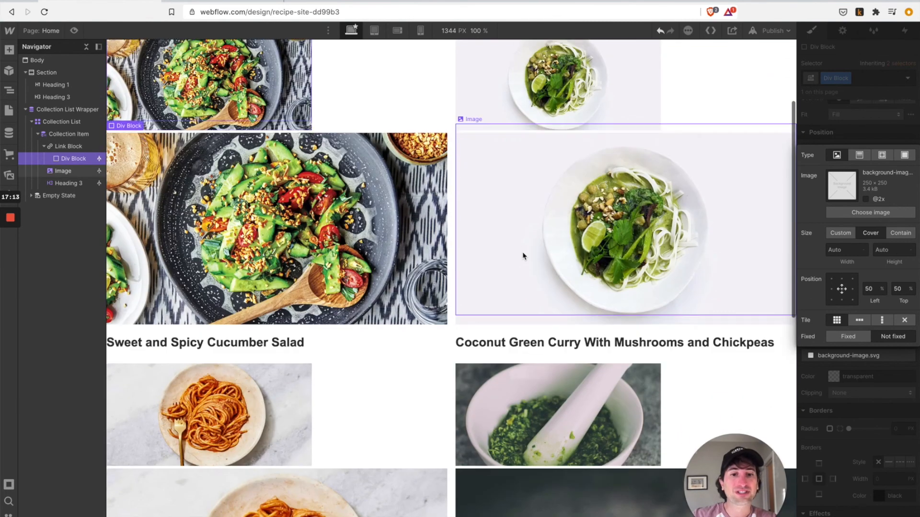
scroll(535, 296, down, 1)
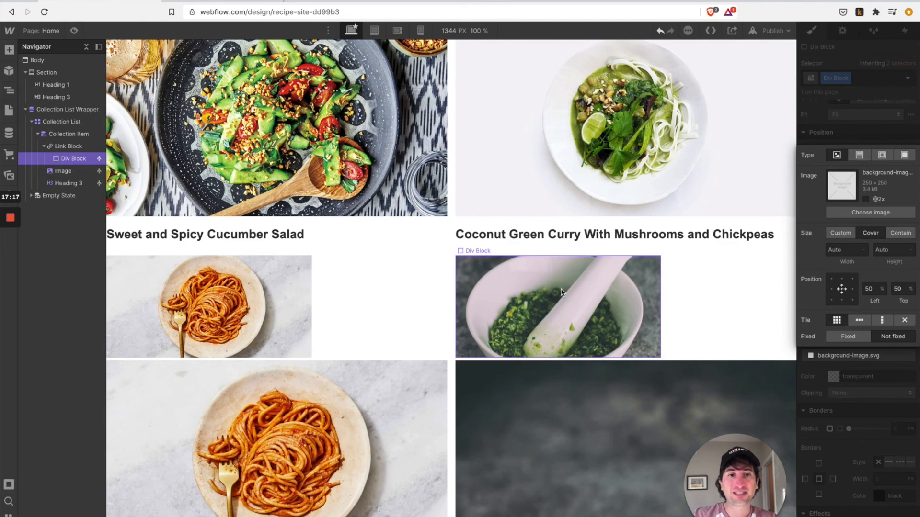
scroll(562, 292, up, 1)
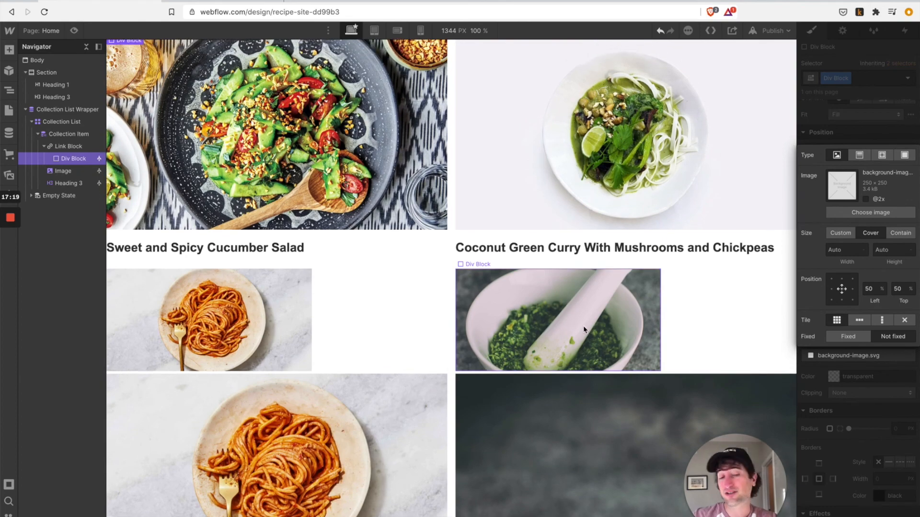
scroll(584, 330, down, 8)
scroll(584, 329, up, 9)
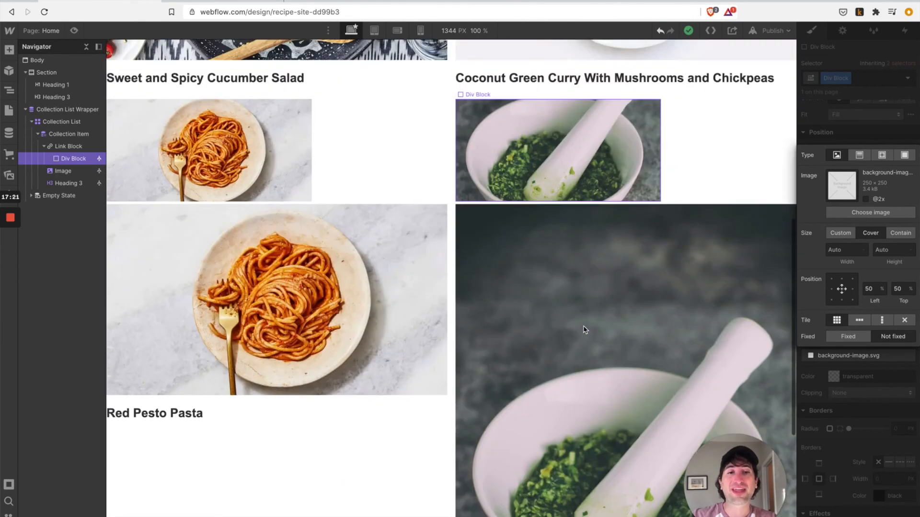
scroll(583, 330, up, 5)
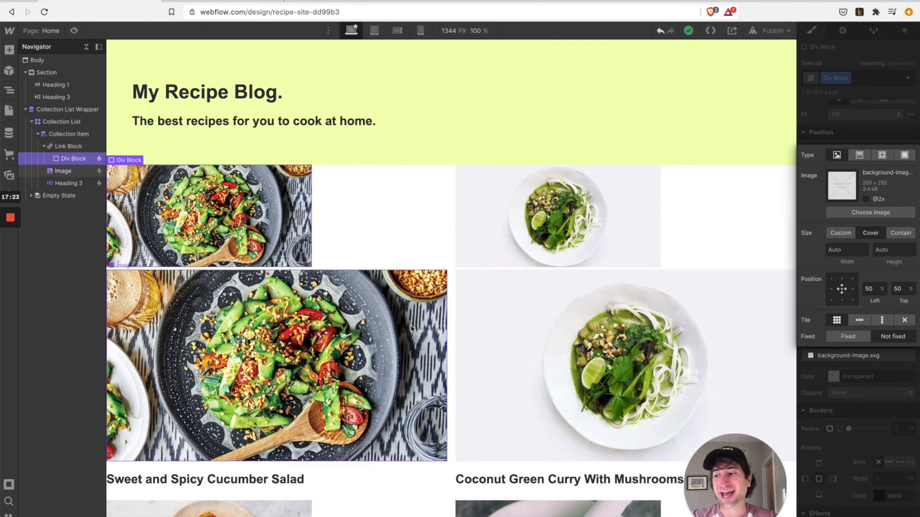
scroll(468, 272, down, 8)
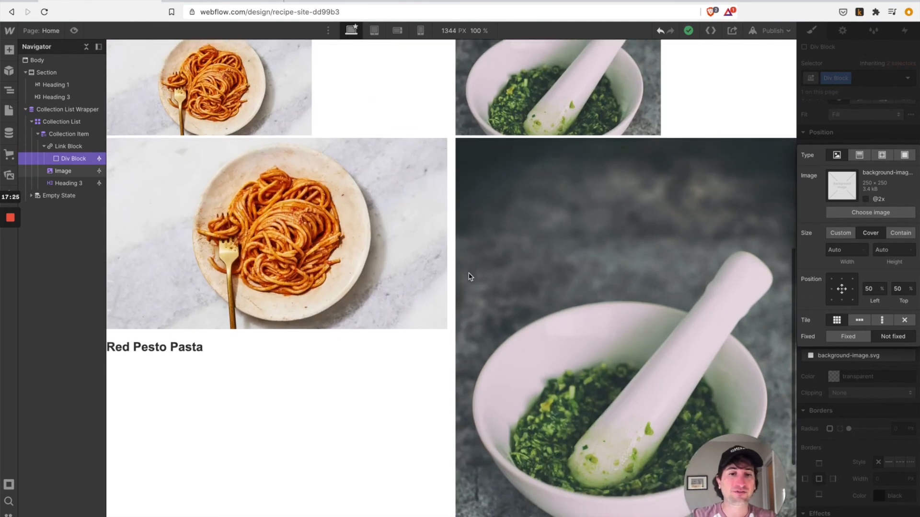
scroll(608, 326, up, 3)
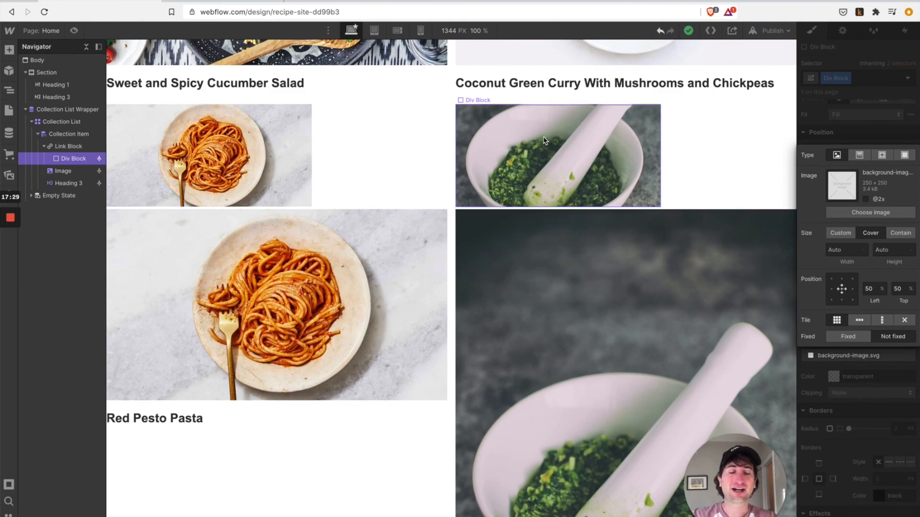
scroll(526, 149, up, 1)
scroll(622, 192, up, 10)
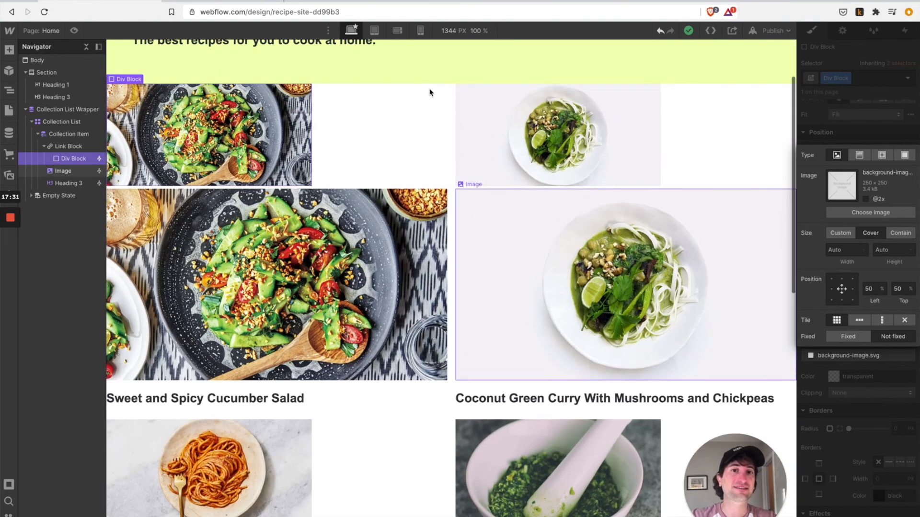
scroll(623, 201, down, 11)
scroll(567, 212, up, 2)
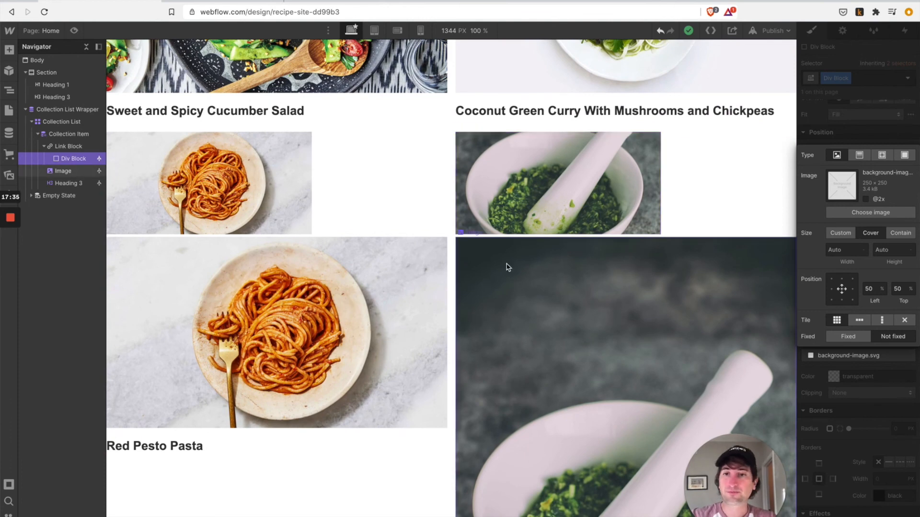
- Delete the full-size Image element from the recipe Collection Item
click(65, 174)
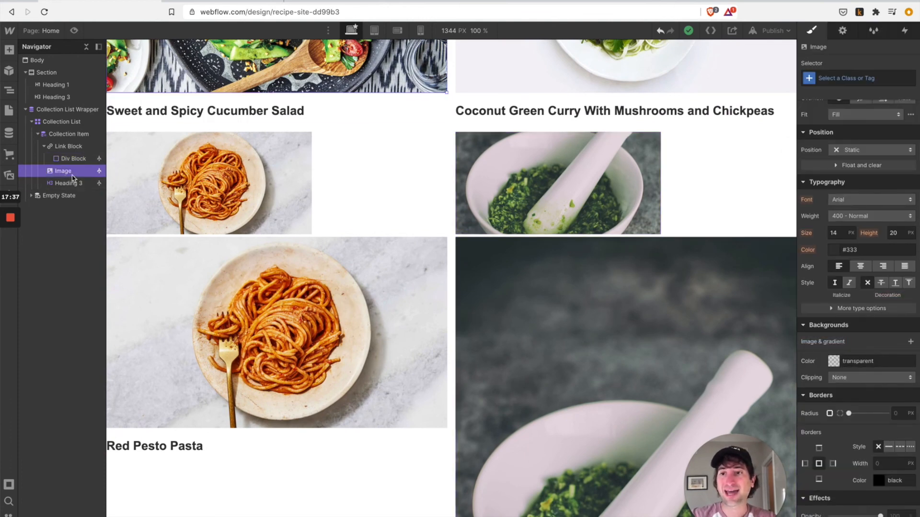
key(Delete)
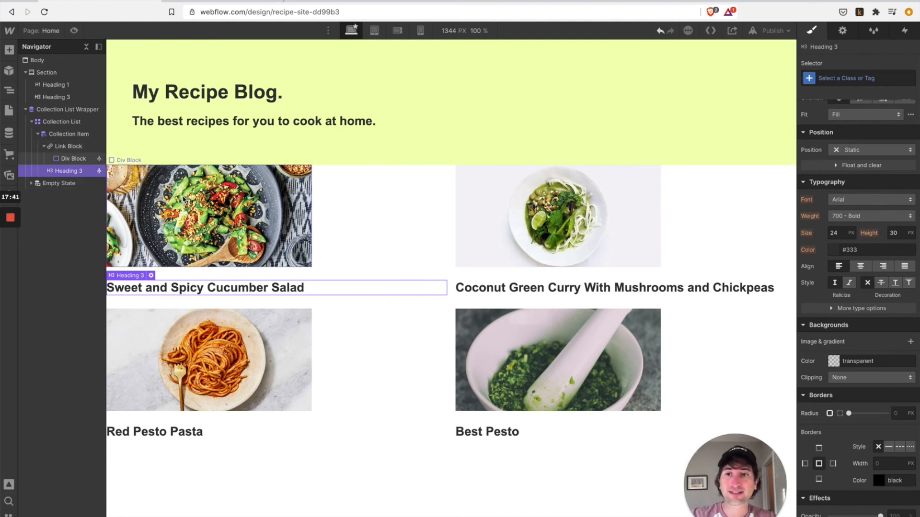
- Rename the Div Block's class to Food Thumbnail
click(72, 159)
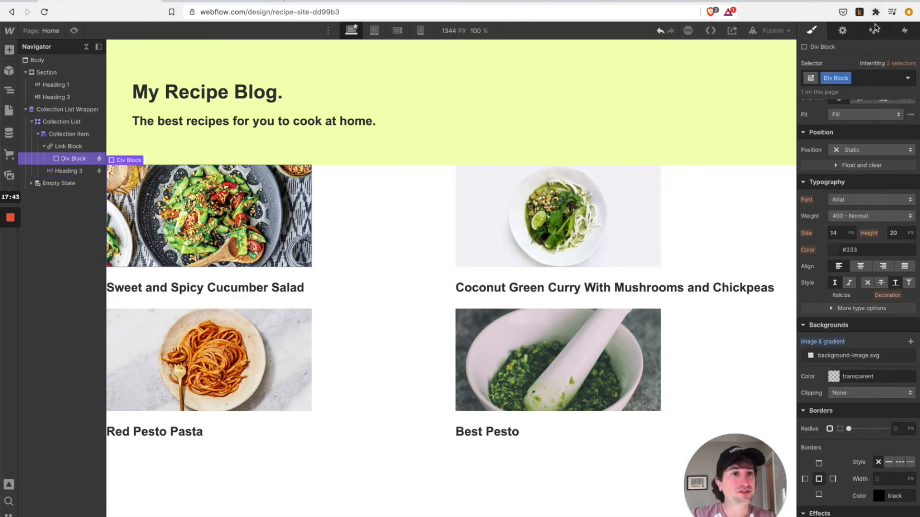
click(847, 79)
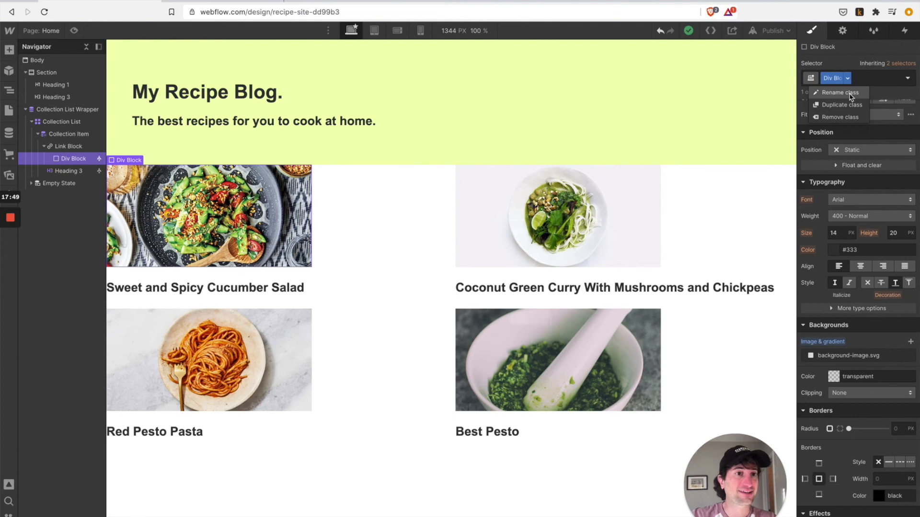
click(850, 95)
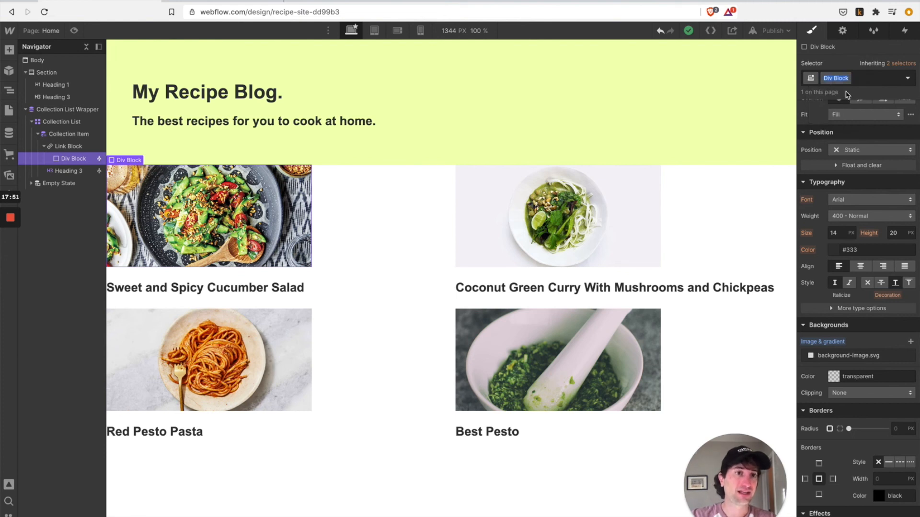
text(Food Thumbnail)
key(Return)
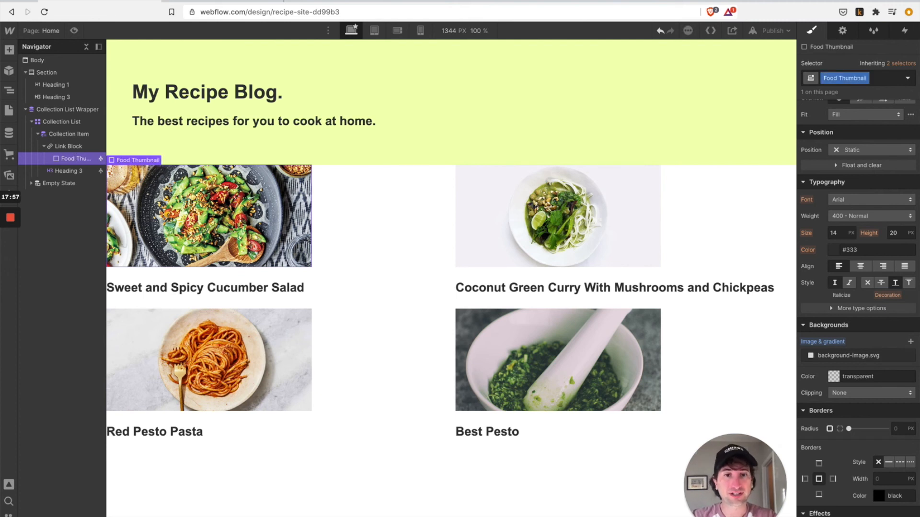
- Try setting the Food Thumbnail's width to 100%
scroll(848, 269, down, 3)
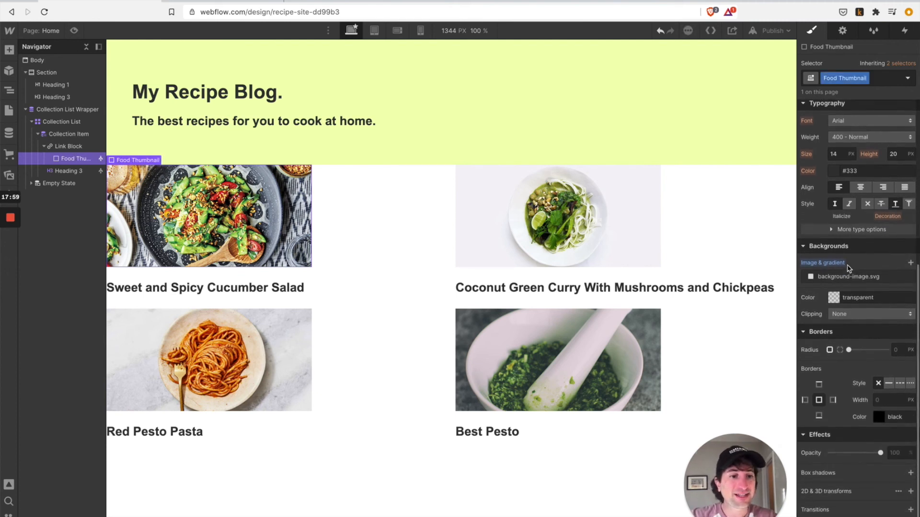
scroll(848, 268, up, 10)
click(837, 247)
text(100%)
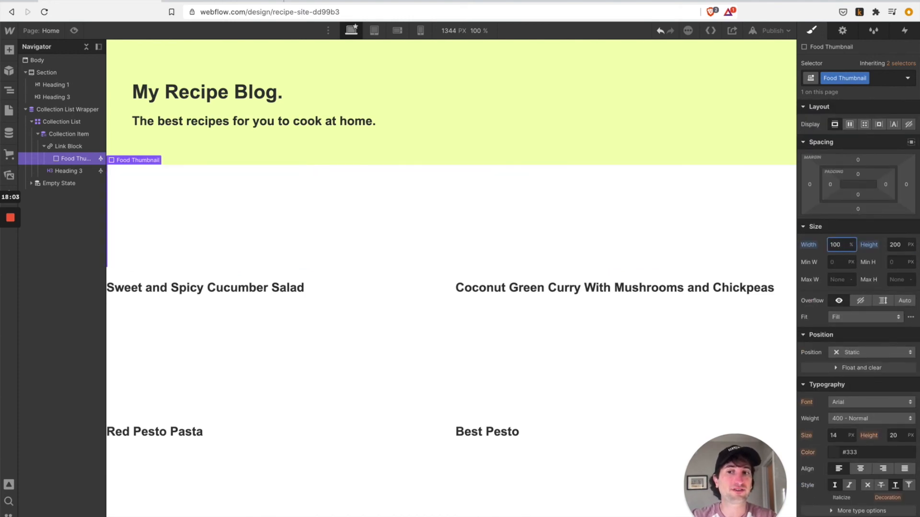
click(833, 227)
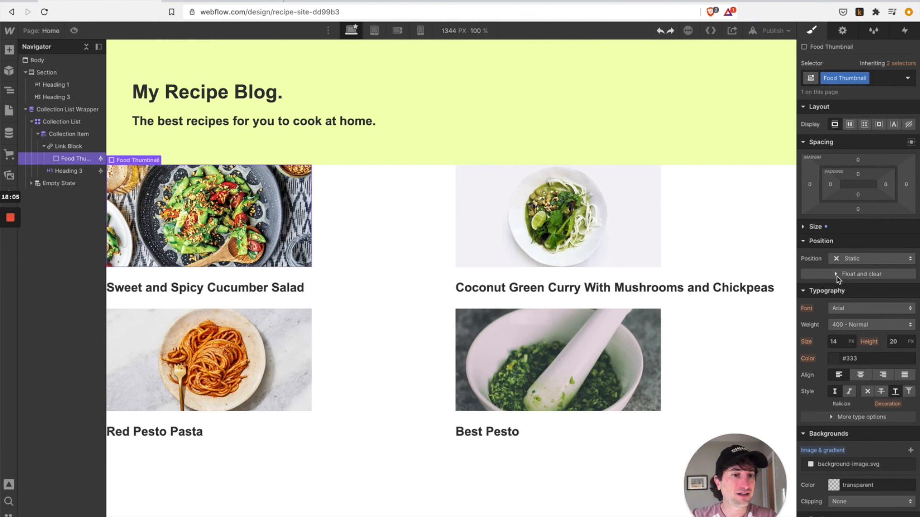
- Set the Food Thumbnail's width to 500 px and its height to 300 px
click(809, 227)
click(835, 245)
text(500)
key(Tab)
text(300)
key(Return)
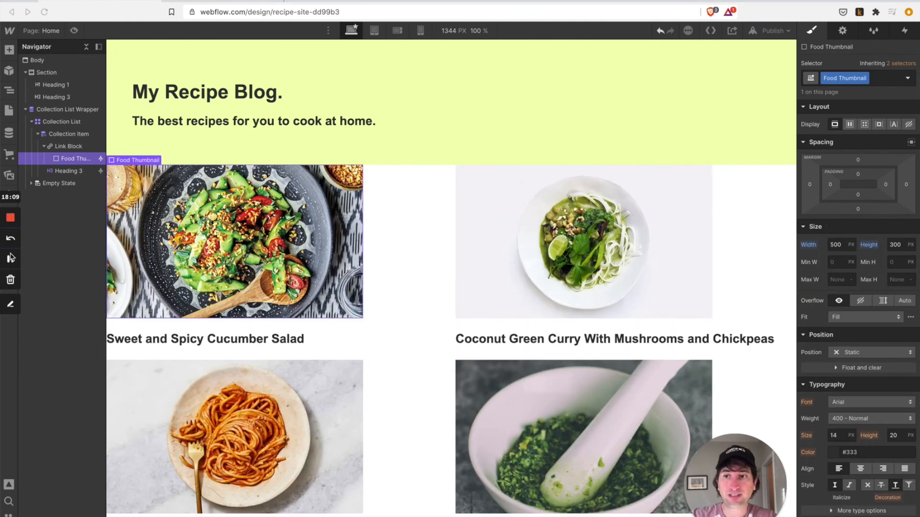
click(834, 245)
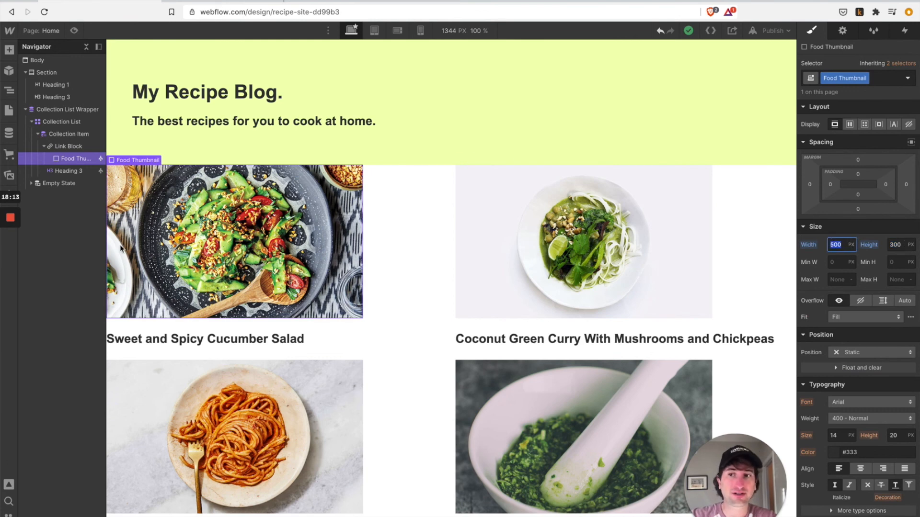
- Move the recipe title Heading 3 into the Link Block, below the Food Thumbnail
click(66, 150)
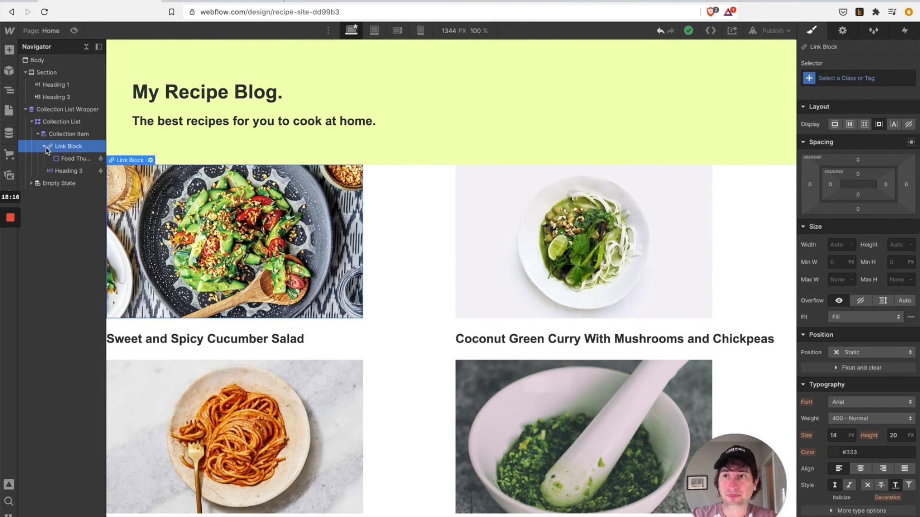
drag(67, 176, 70, 177)
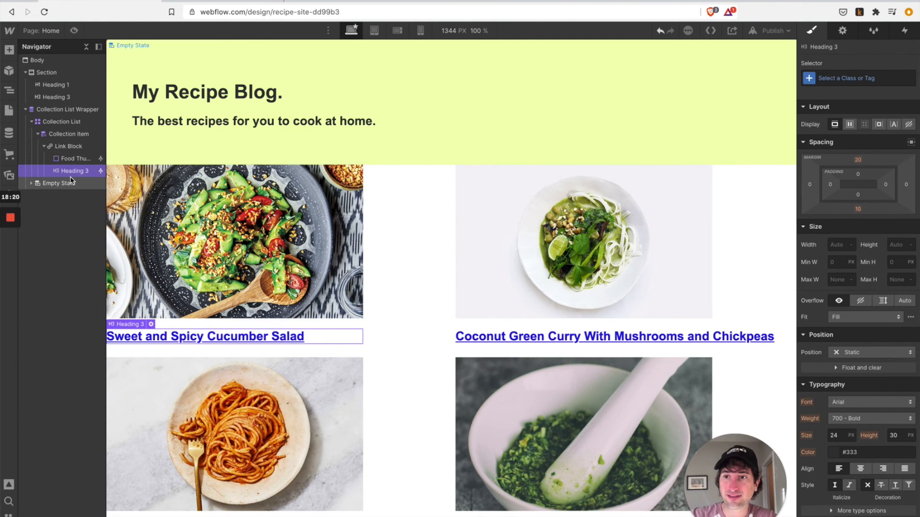
click(398, 293)
- Remove the underline decoration from the Link Block's text
click(70, 146)
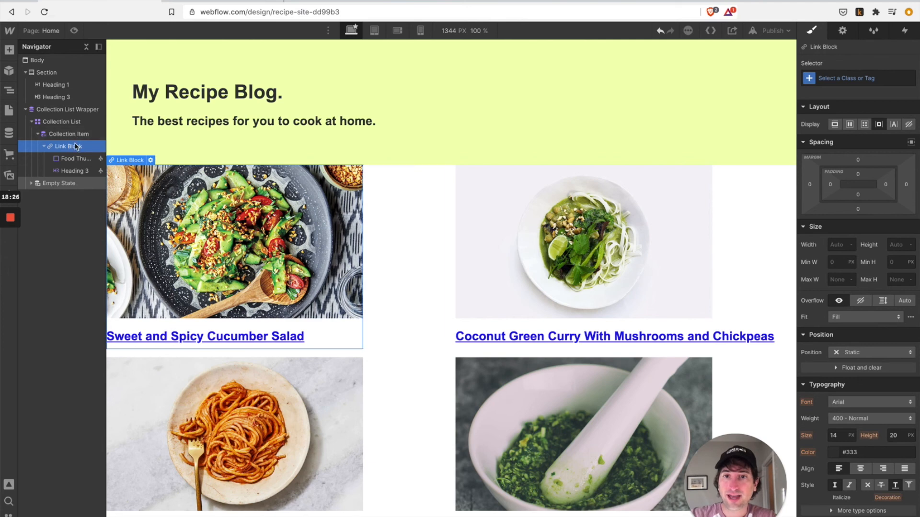
click(75, 146)
click(44, 146)
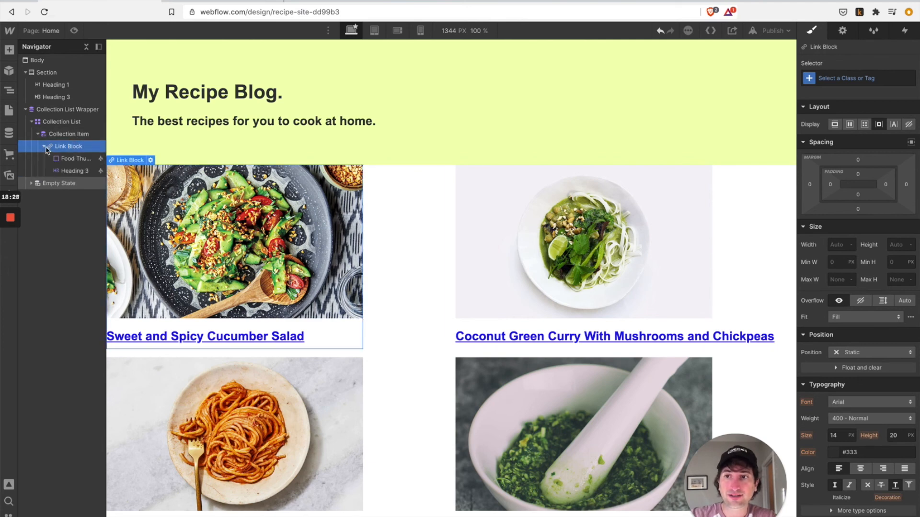
scroll(859, 269, down, 3)
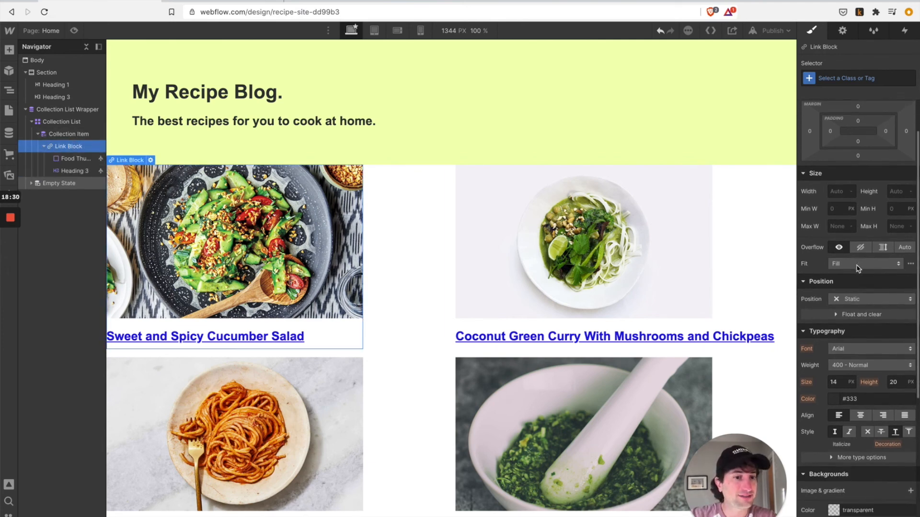
scroll(858, 268, down, 2)
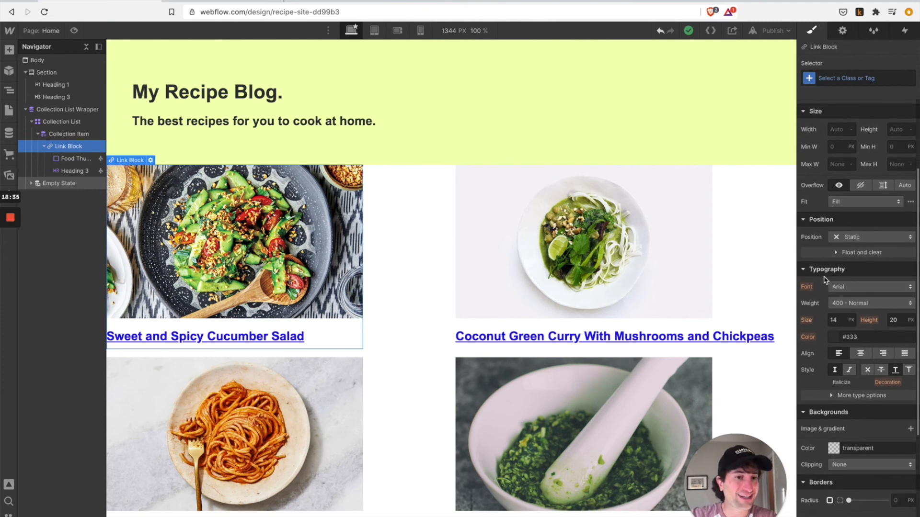
click(868, 372)
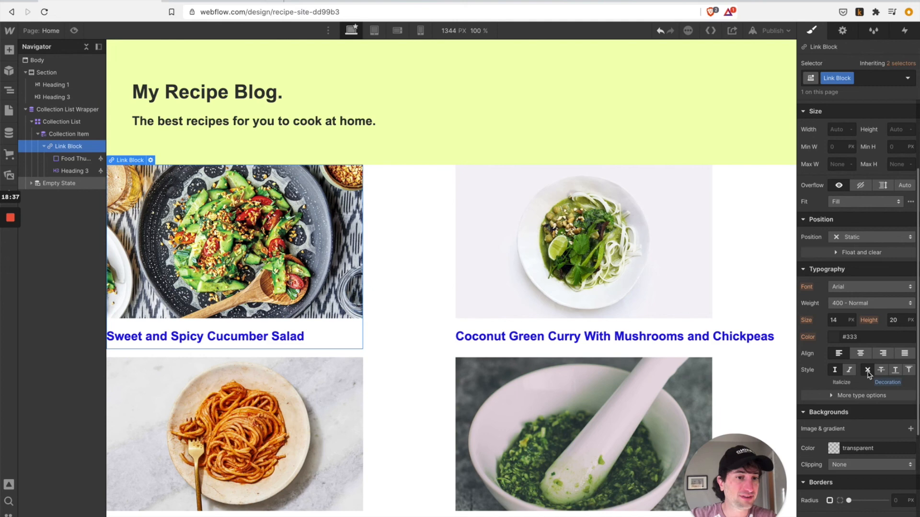
- Set the Link Block's text color to black (#000000)
scroll(867, 374, down, 1)
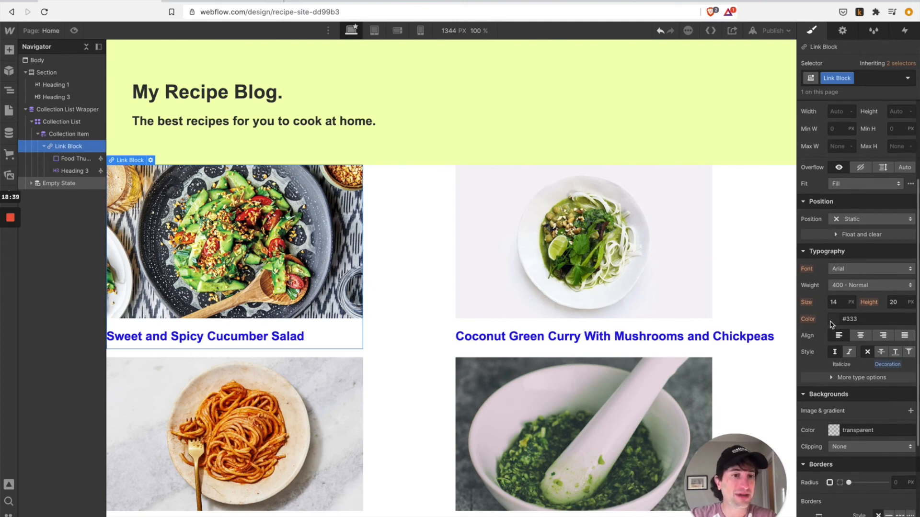
click(831, 322)
drag(825, 370, 801, 410)
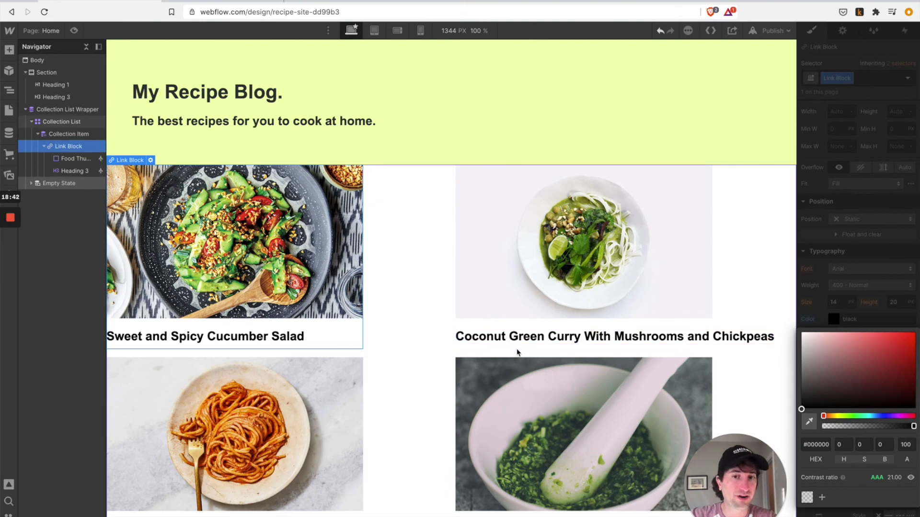
click(480, 350)
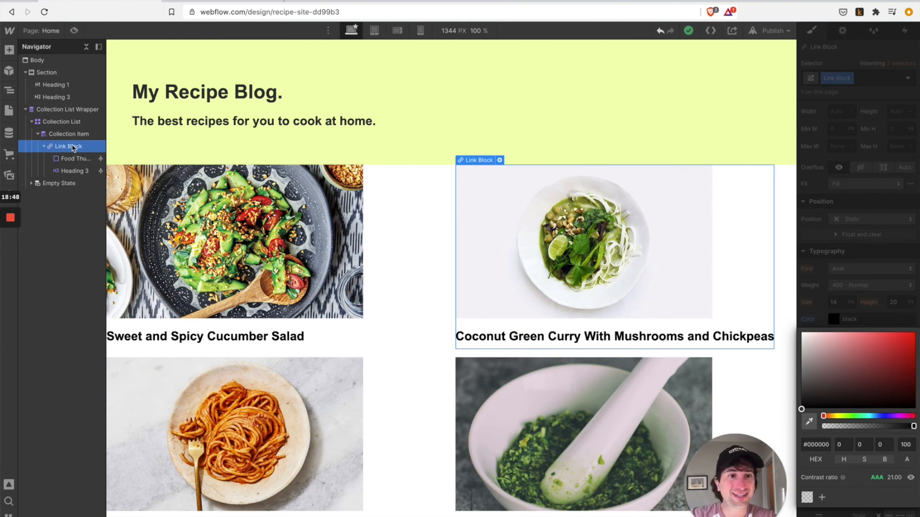
- Make the Link Block a flex layout with vertical direction and center-aligned children
click(888, 209)
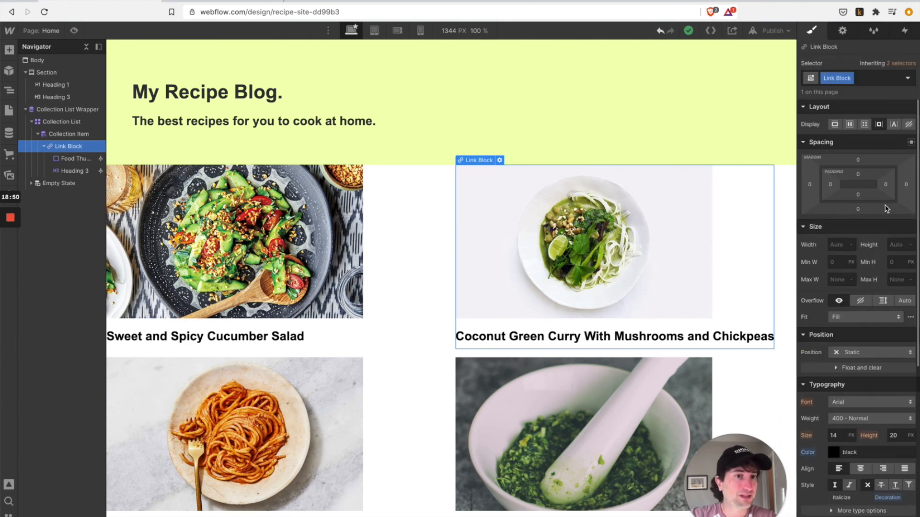
click(849, 125)
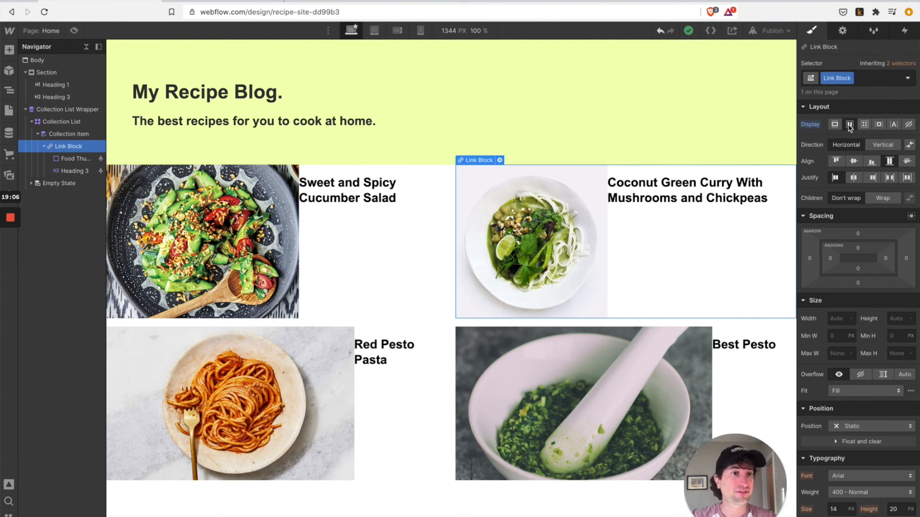
scroll(850, 139, down, 1)
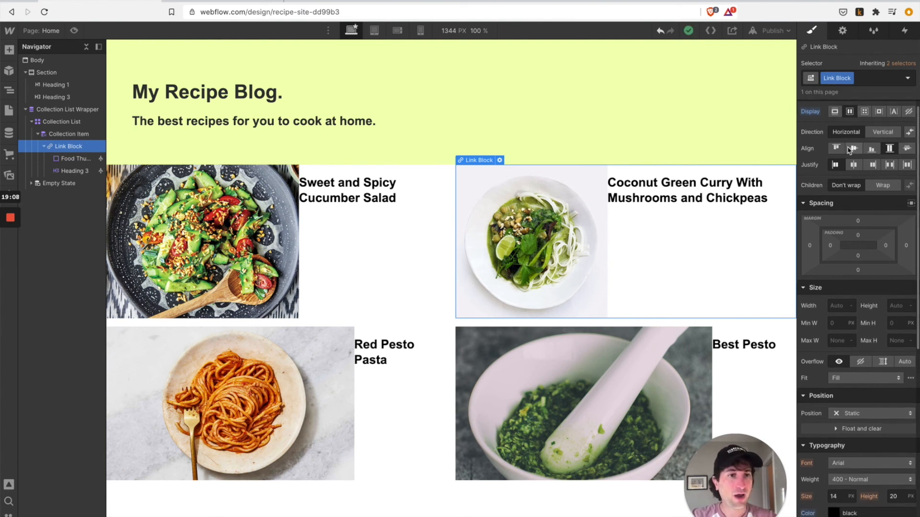
click(885, 134)
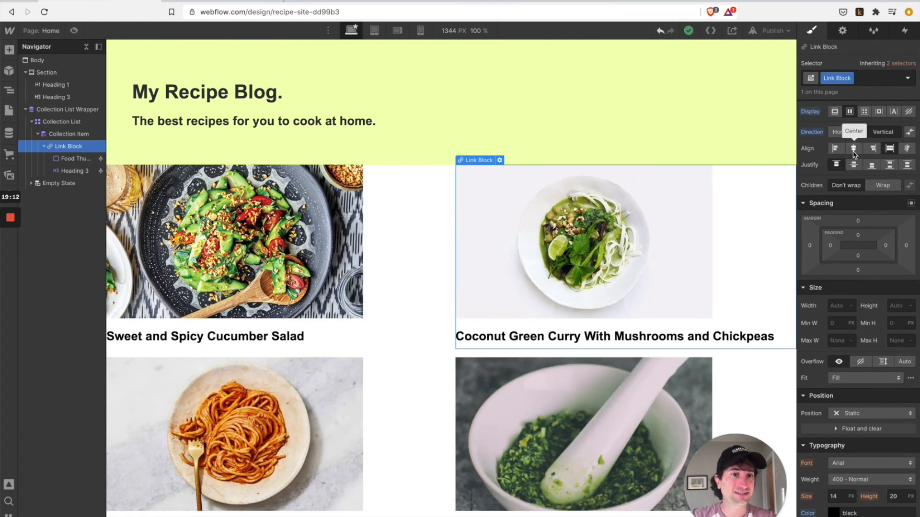
click(853, 148)
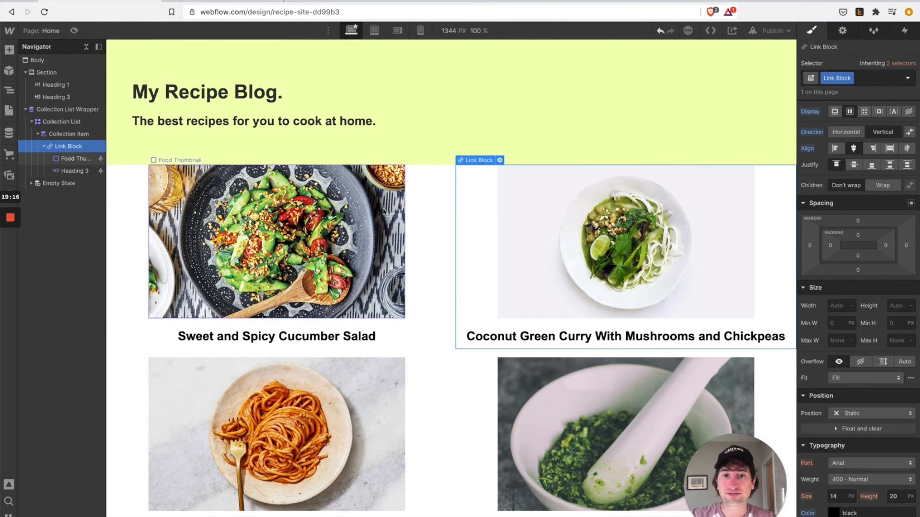
scroll(423, 221, down, 1)
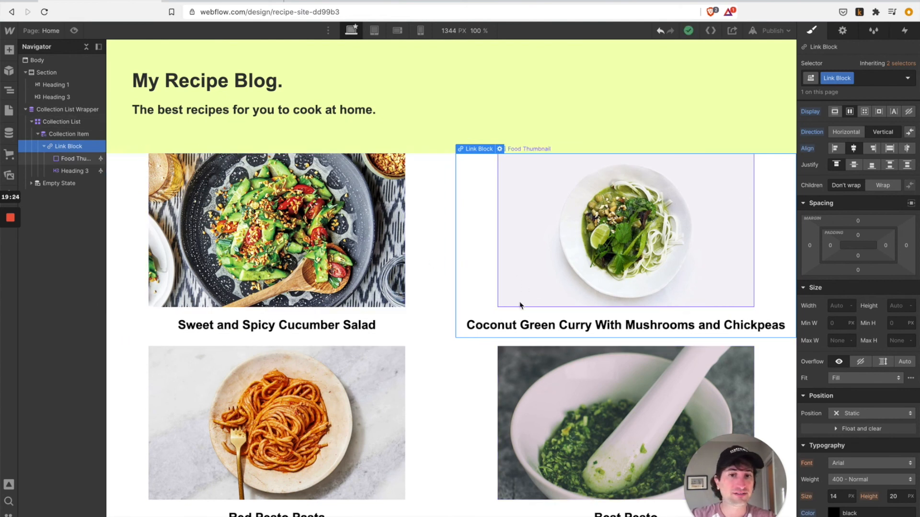
- Set the Food Thumbnail's width to 100% inside the flex Link Block
mouse_move(17, 231)
key(ctrl+z)
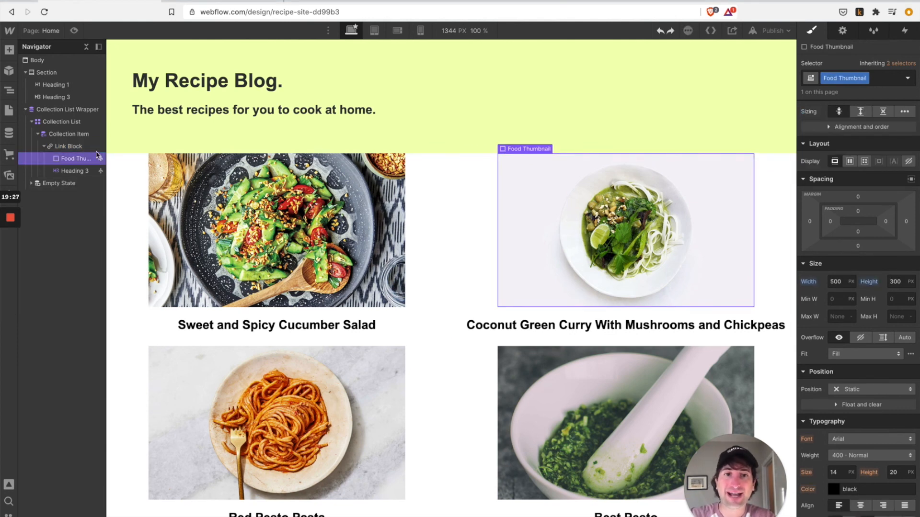
click(836, 281)
text(100%)
key(Return)
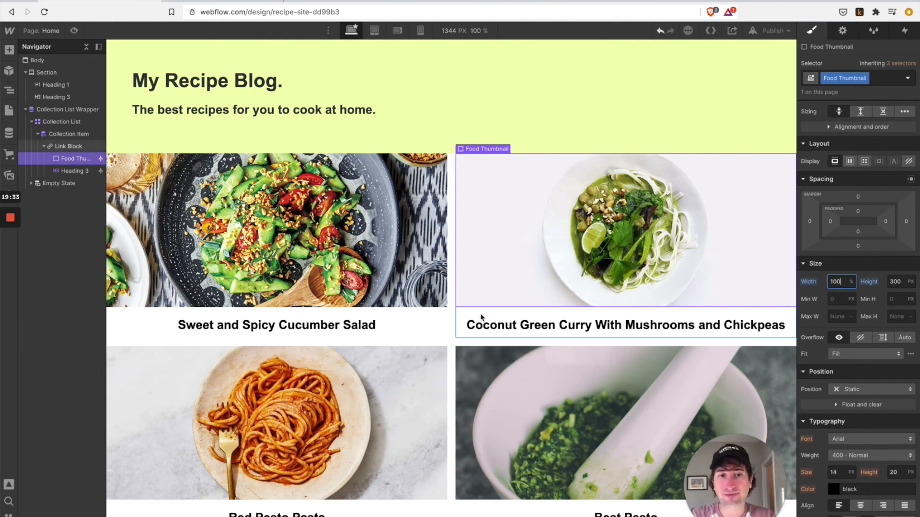
- Set the Link Block's width to 100%
click(68, 146)
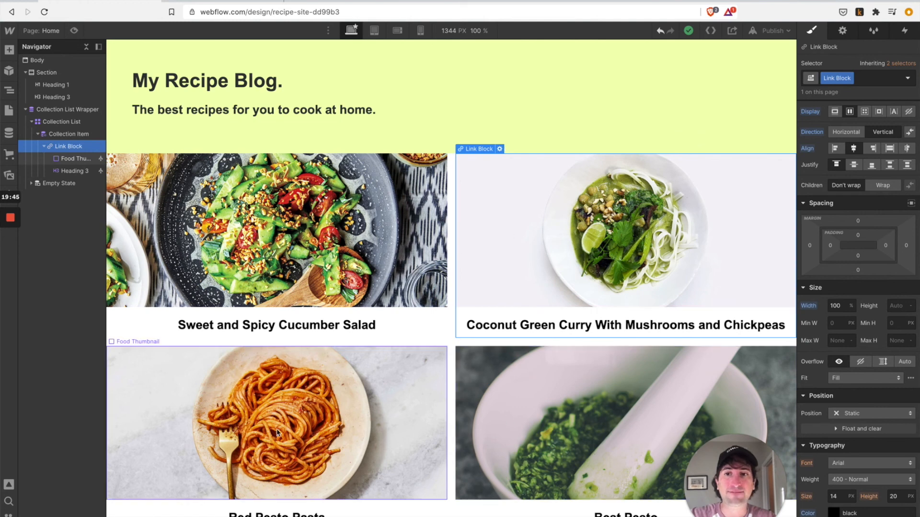
scroll(499, 431, up, 1)
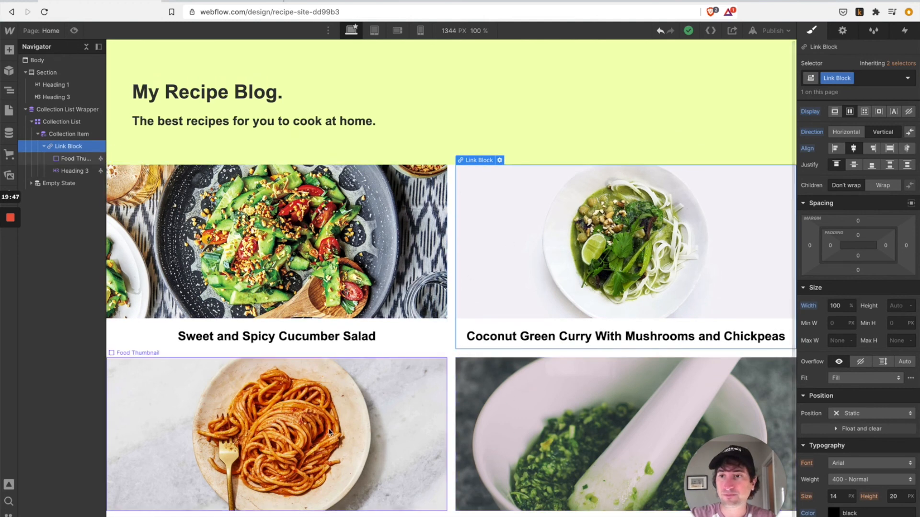
scroll(329, 432, down, 1)
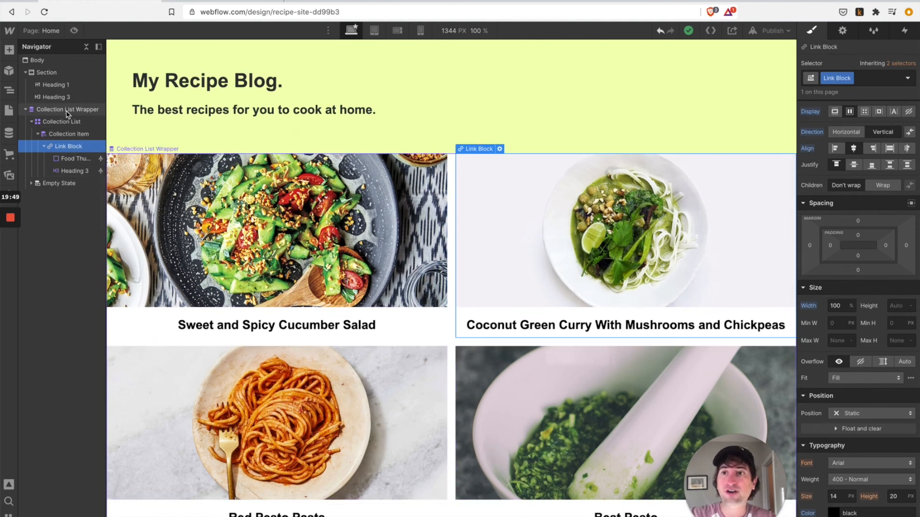
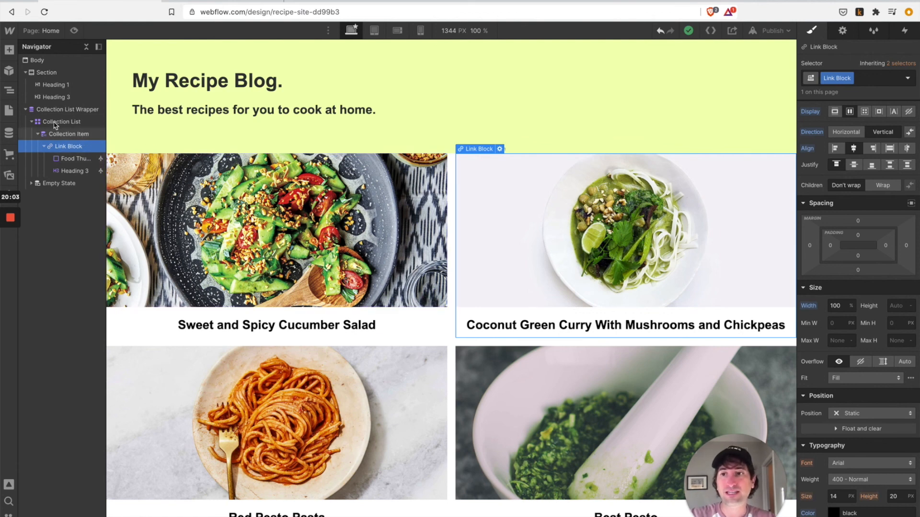
- Add a Section element between the header section and the Collection List Wrapper on the Home page
click(66, 111)
click(66, 121)
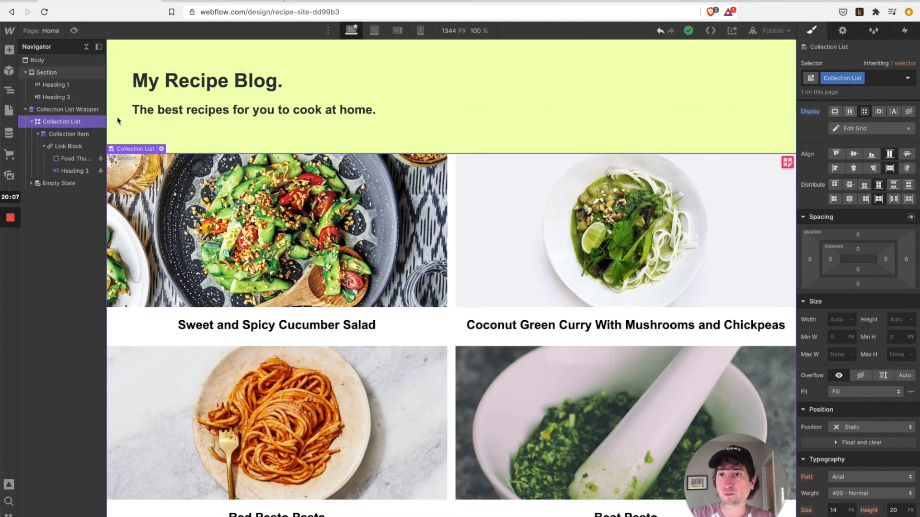
click(9, 51)
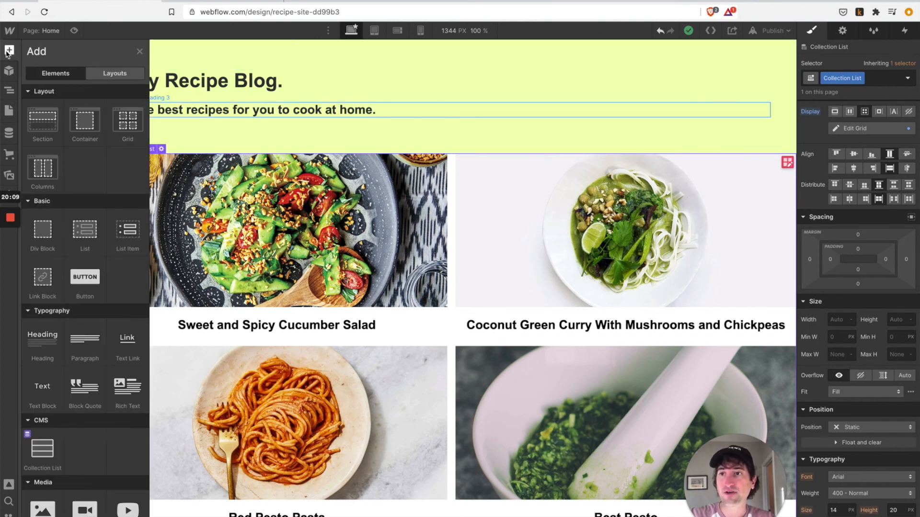
drag(46, 129, 47, 110)
click(26, 73)
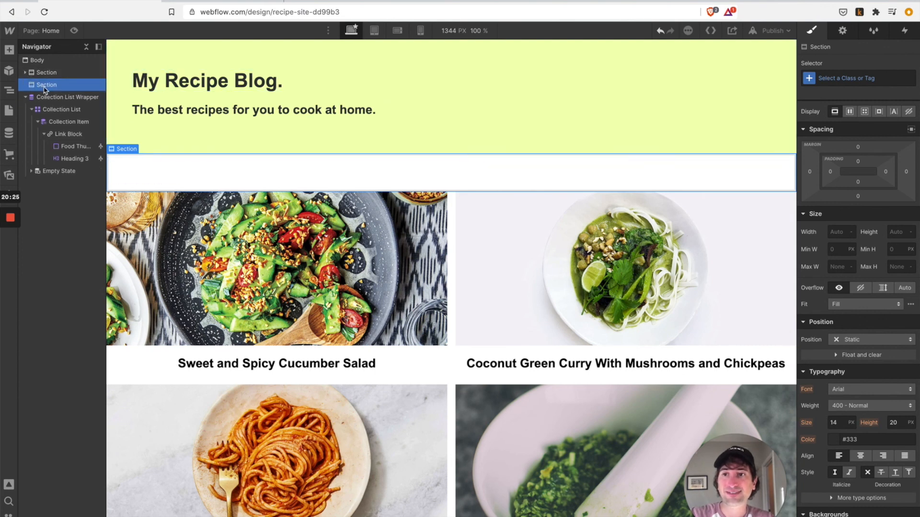
- Apply the existing Section class to the new, empty section
click(843, 80)
text(Section)
click(846, 111)
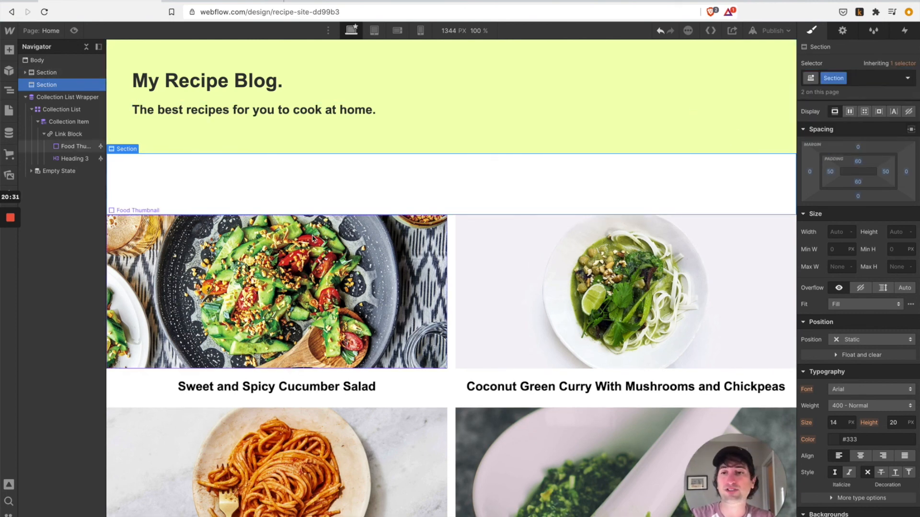
- Nest the Collection List Wrapper inside the new section
drag(61, 102, 66, 93)
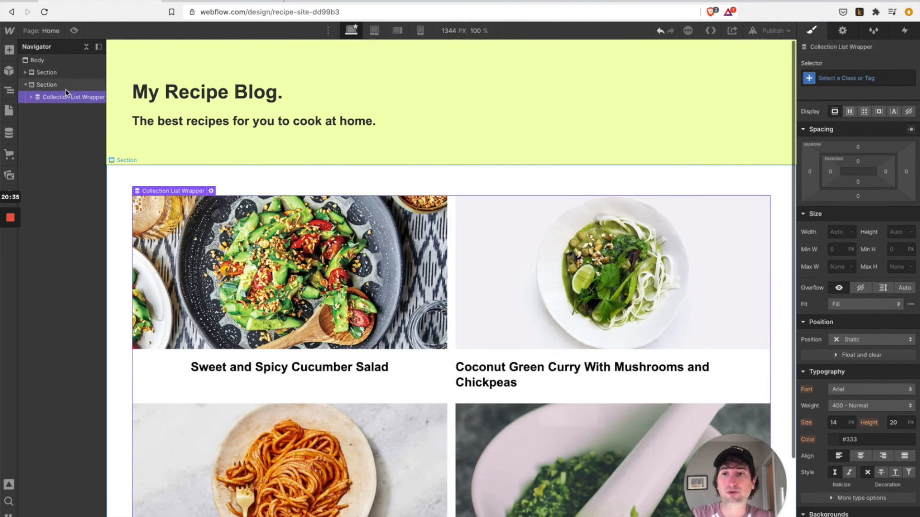
scroll(263, 189, down, 2)
scroll(130, 180, up, 2)
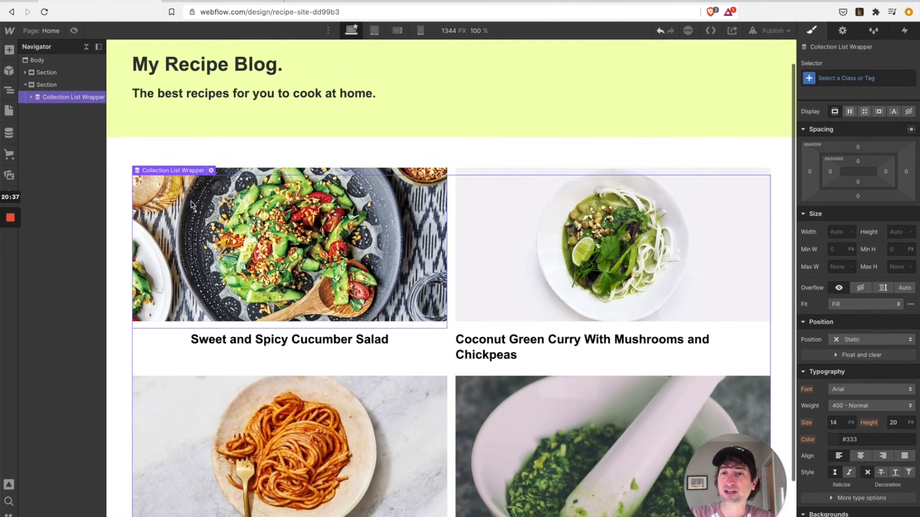
- Increase the Section class's left and right padding to 74
click(41, 83)
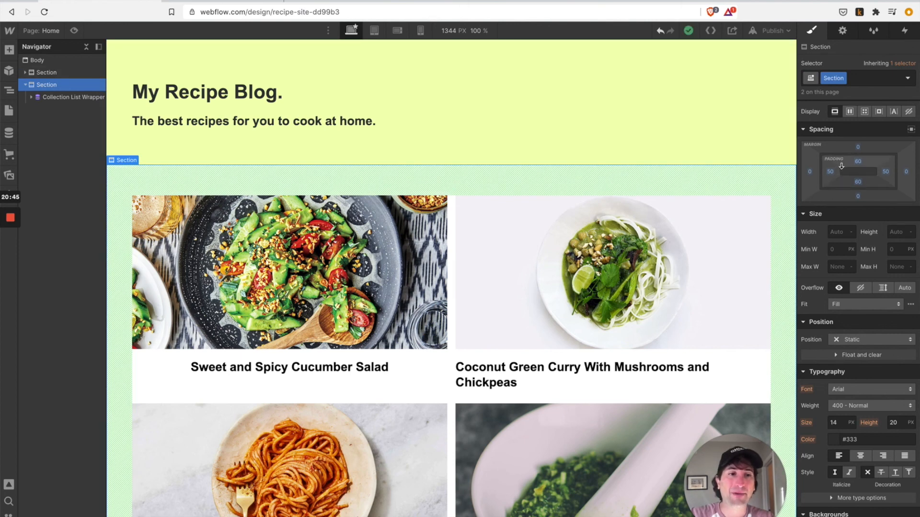
drag(857, 172, 517, 195)
key(ctrl+z)
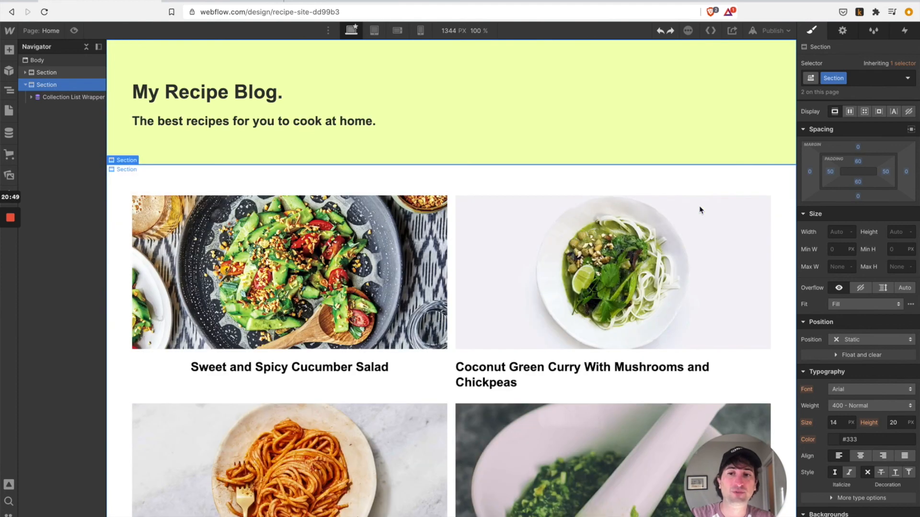
drag(835, 174, 824, 176)
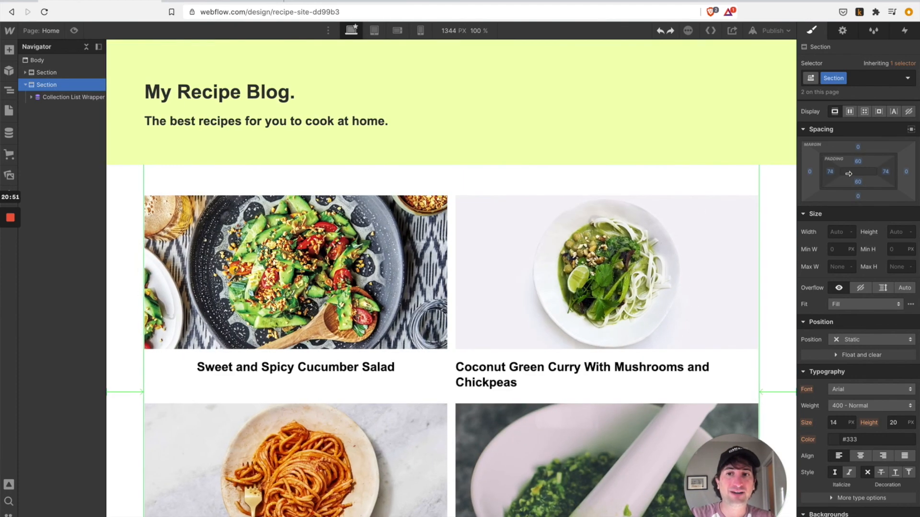
scroll(364, 240, down, 2)
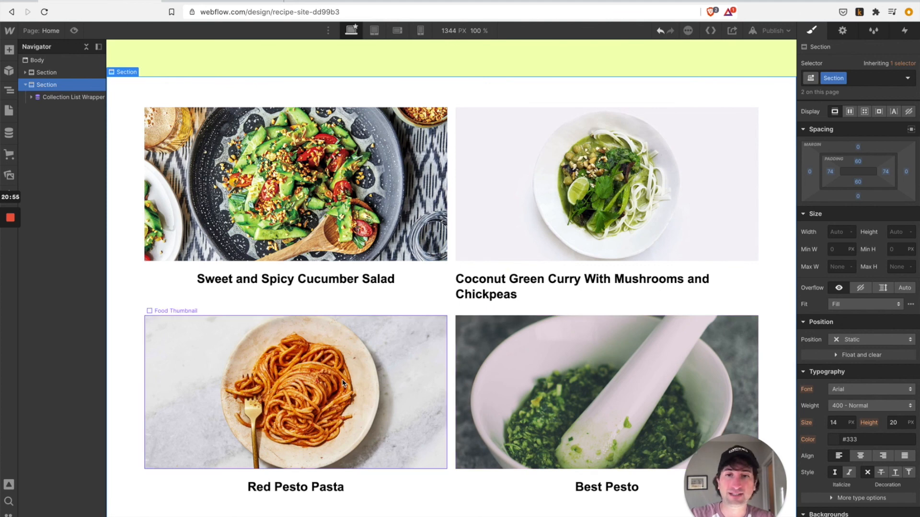
scroll(343, 383, up, 2)
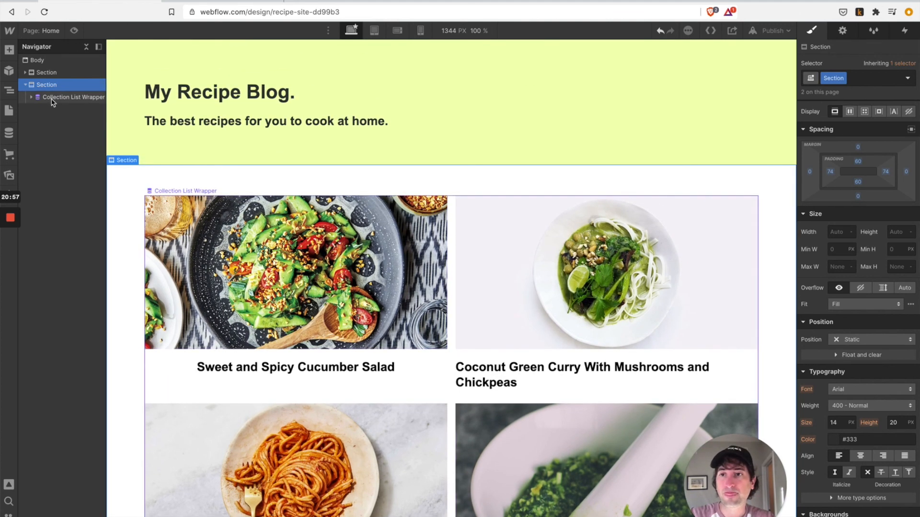
- Rename the Link Block class inside the Collection Item to Recipe Link Group
click(31, 98)
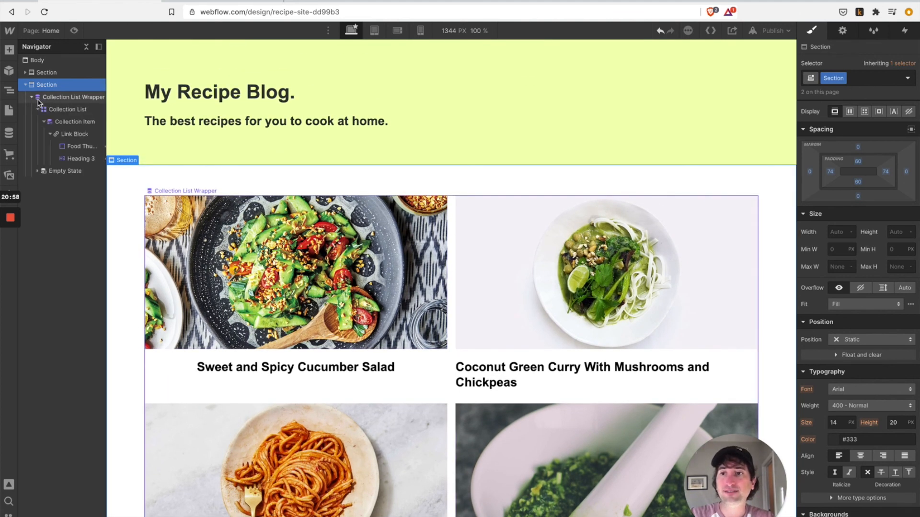
click(67, 137)
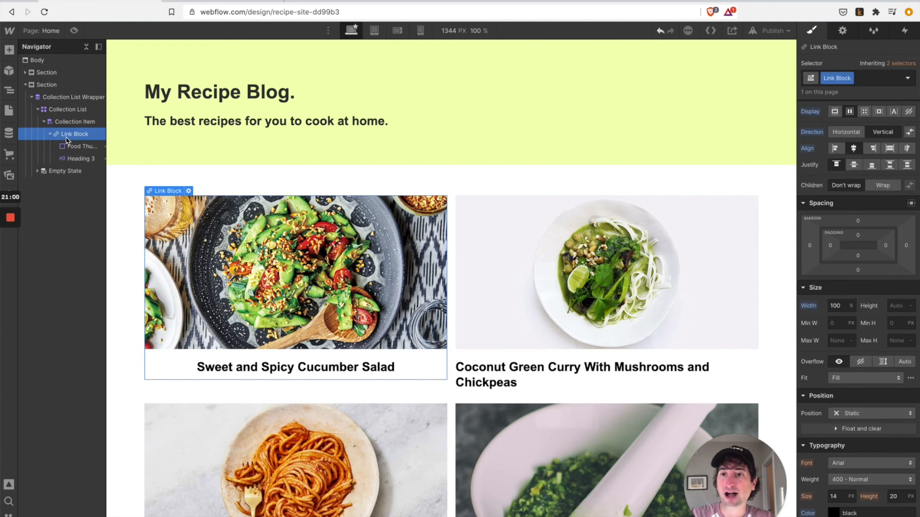
click(844, 78)
click(841, 100)
text(Recipe Lin)
key(Return)
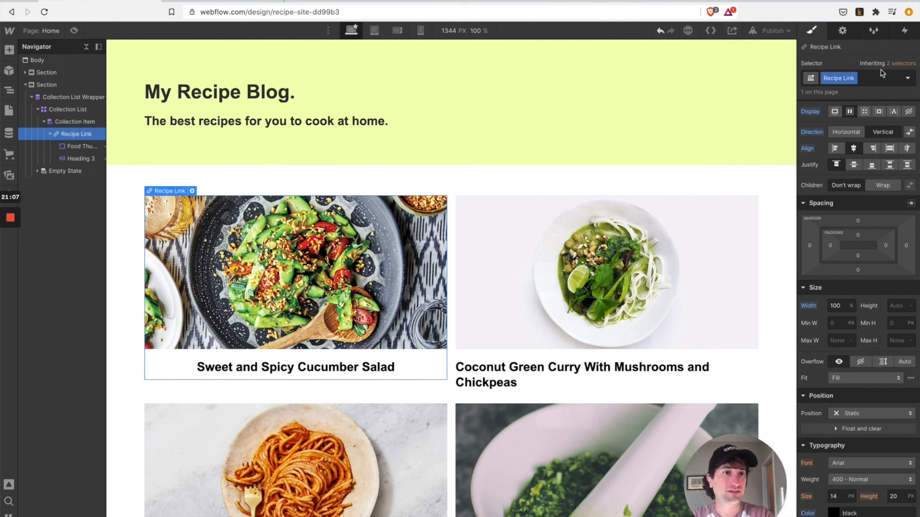
click(855, 79)
click(853, 92)
click(852, 79)
text(Group)
key(Return)
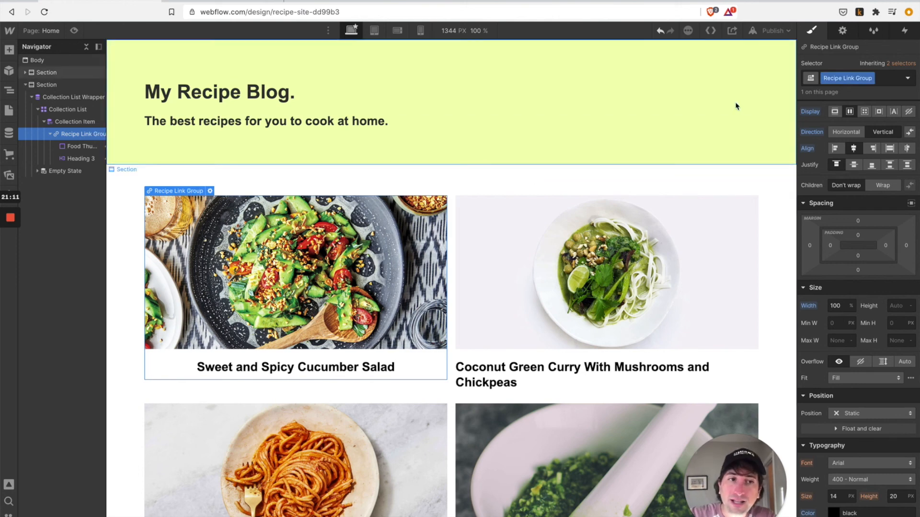
- Link the Recipe Link Group block to the Current Recipe collection page
click(842, 32)
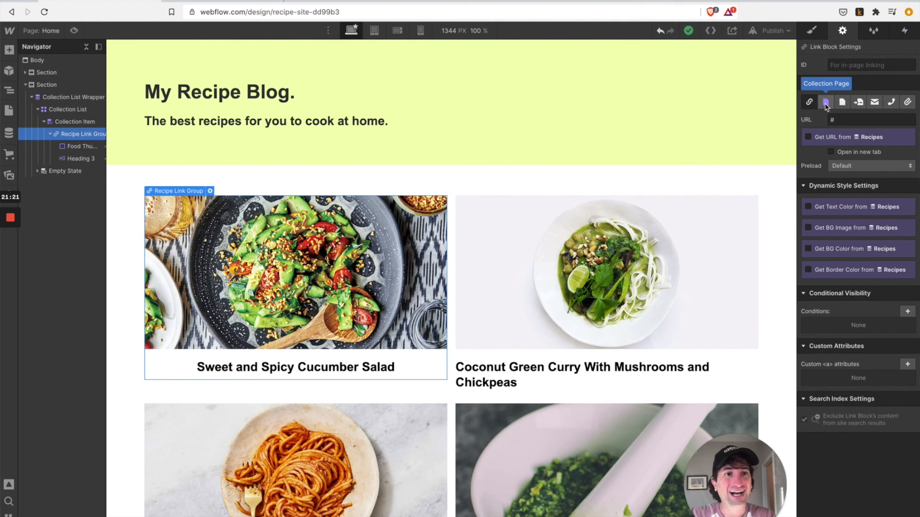
click(825, 104)
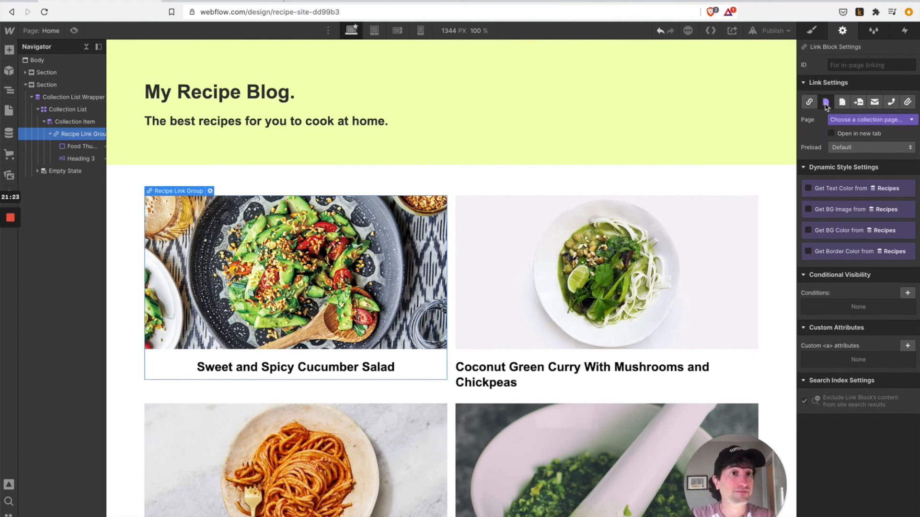
click(843, 121)
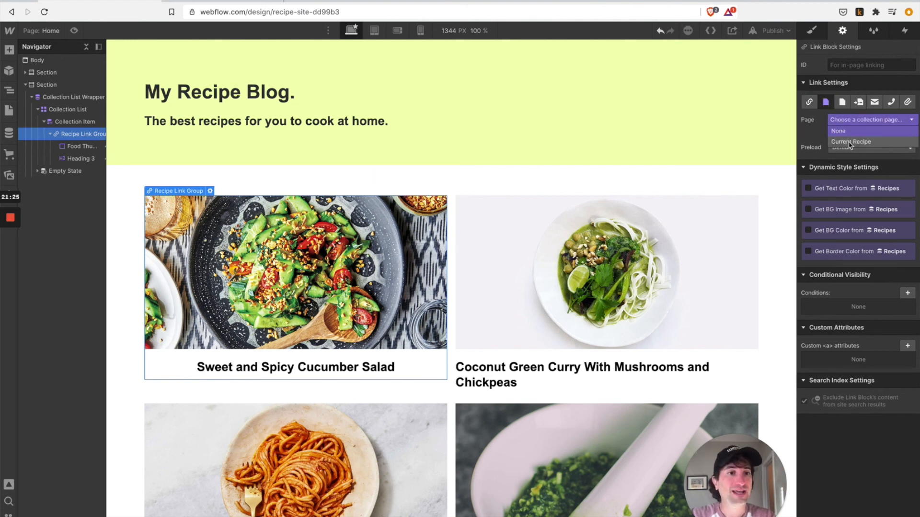
click(850, 142)
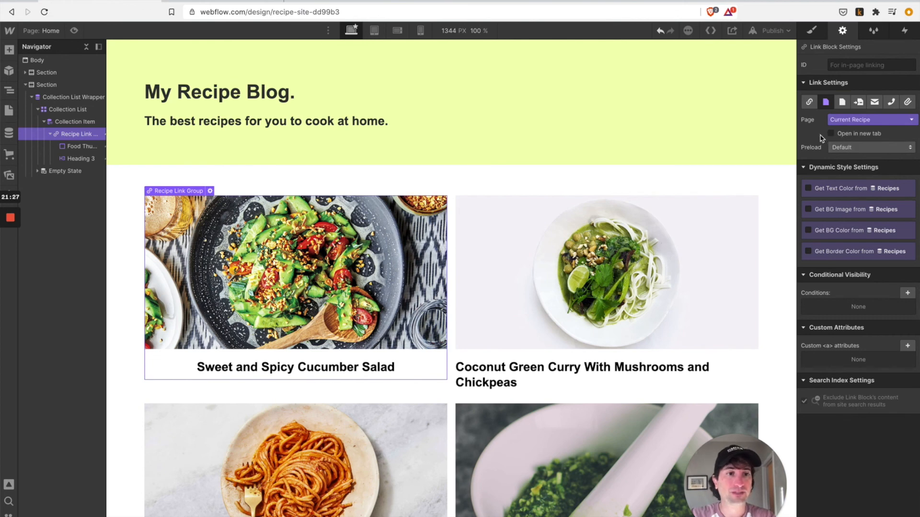
click(812, 31)
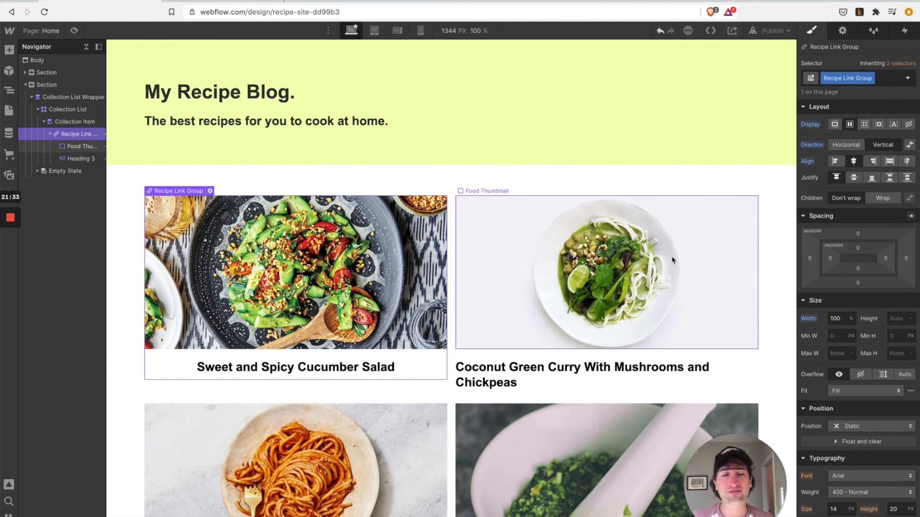
scroll(307, 273, down, 3)
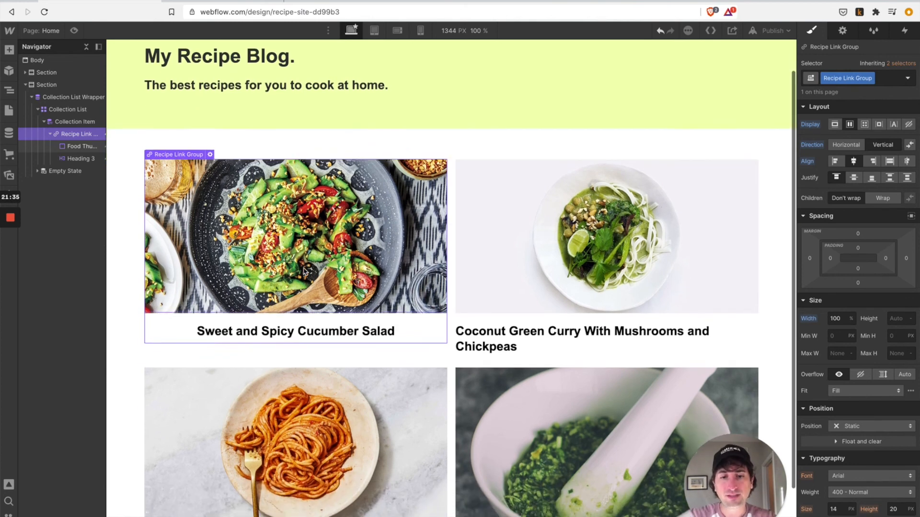
scroll(335, 381, up, 3)
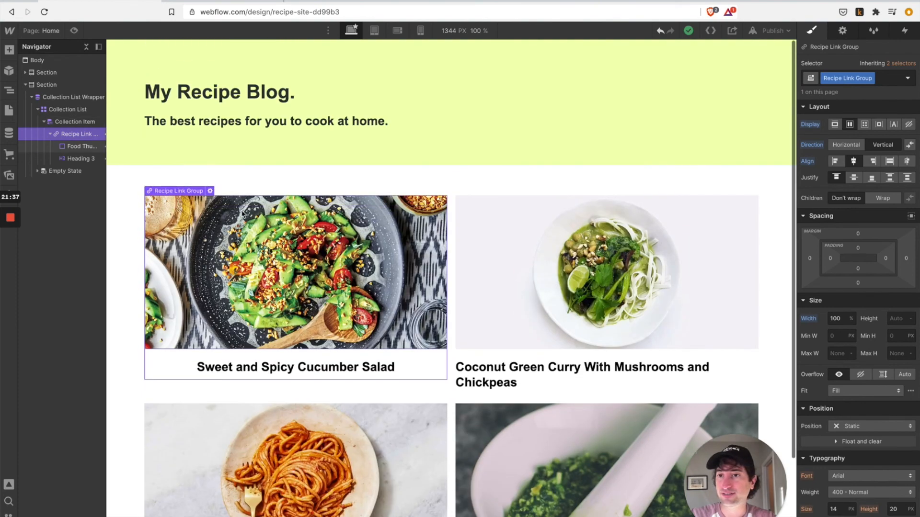
scroll(163, 266, down, 3)
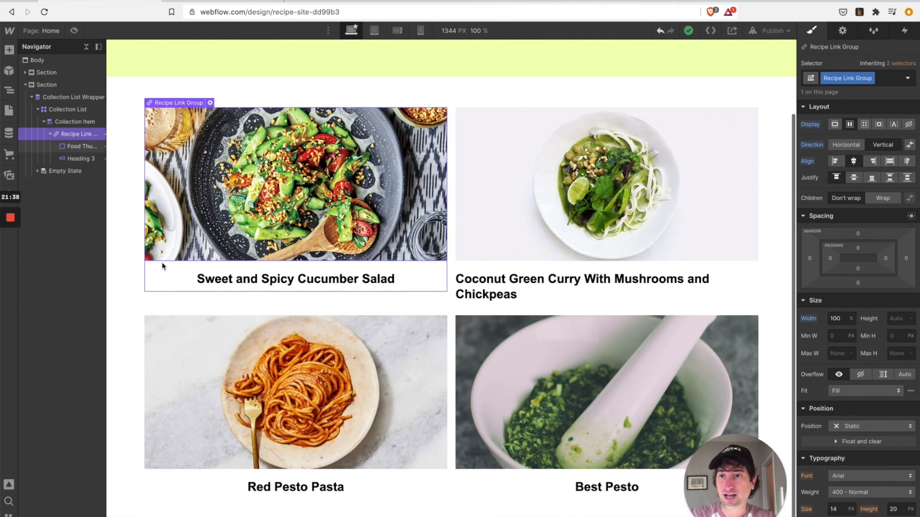
click(123, 230)
scroll(154, 196, up, 2)
scroll(154, 197, down, 1)
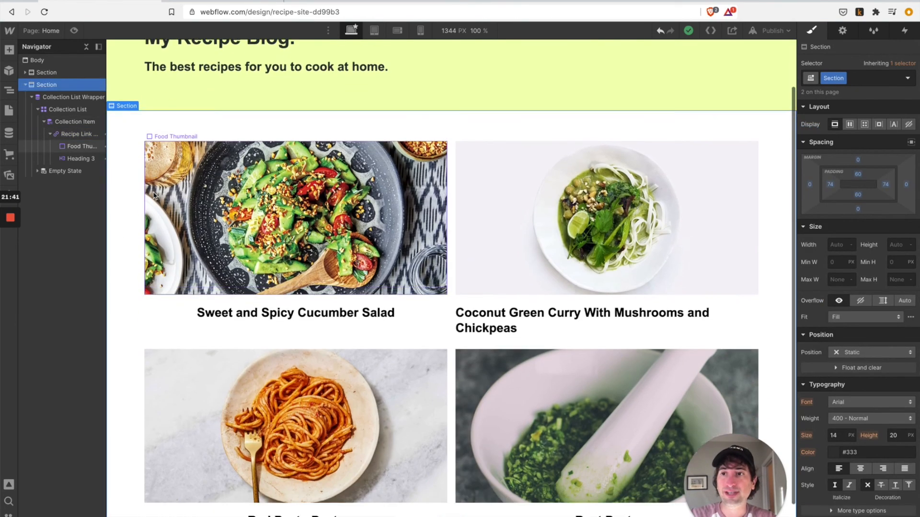
scroll(154, 196, down, 1)
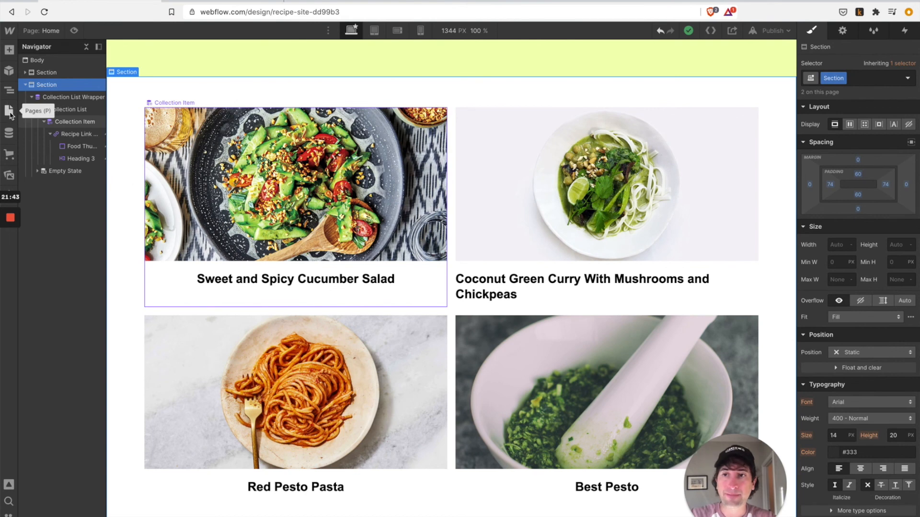
- Open the Recipes Template CMS collection page for editing
click(9, 112)
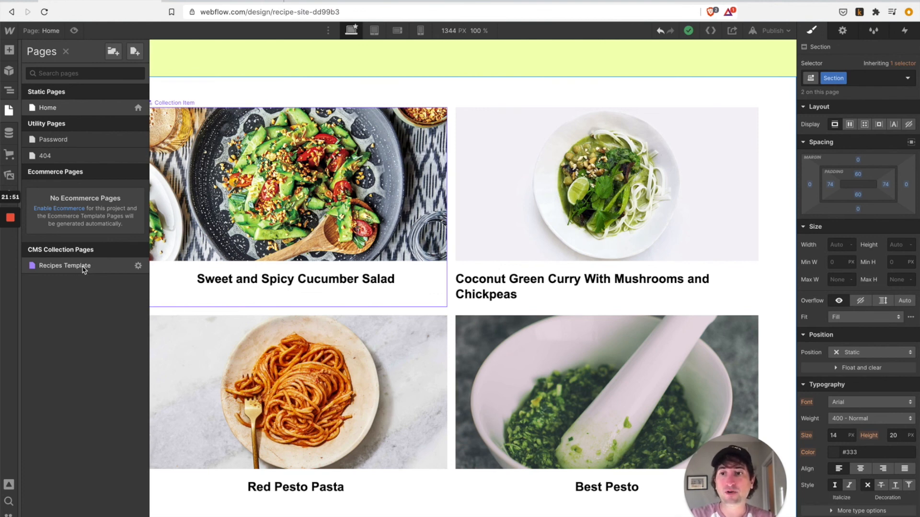
click(65, 265)
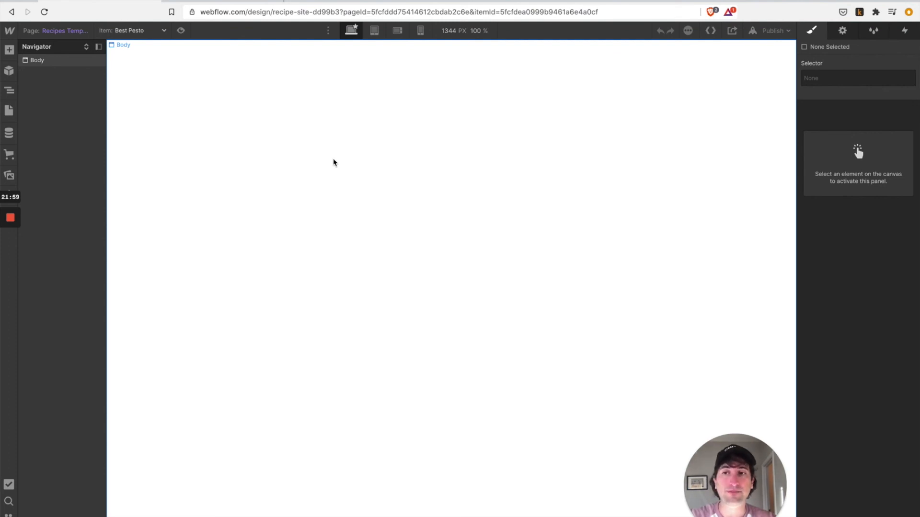
mouse_move(21, 246)
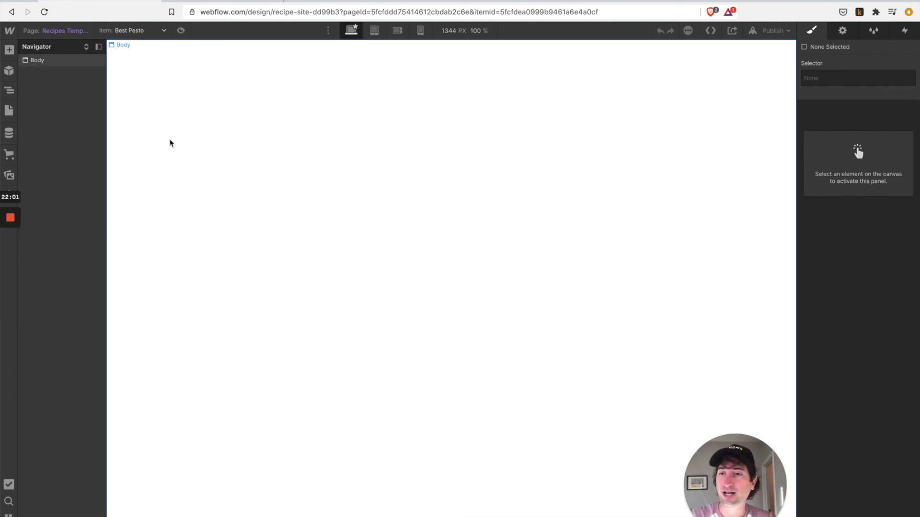
- Add a Section element to the empty Recipes Template page and give it the Section class
click(8, 51)
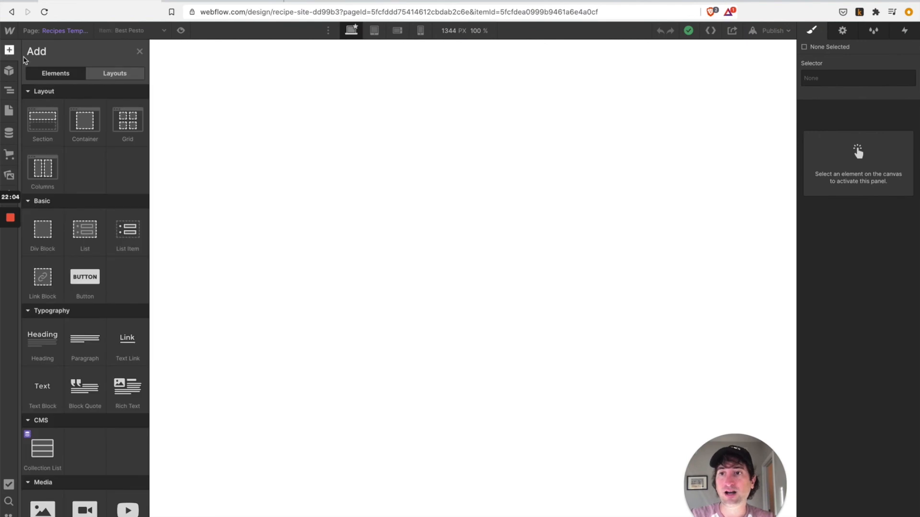
click(38, 125)
click(884, 81)
text(Section)
key(Return)
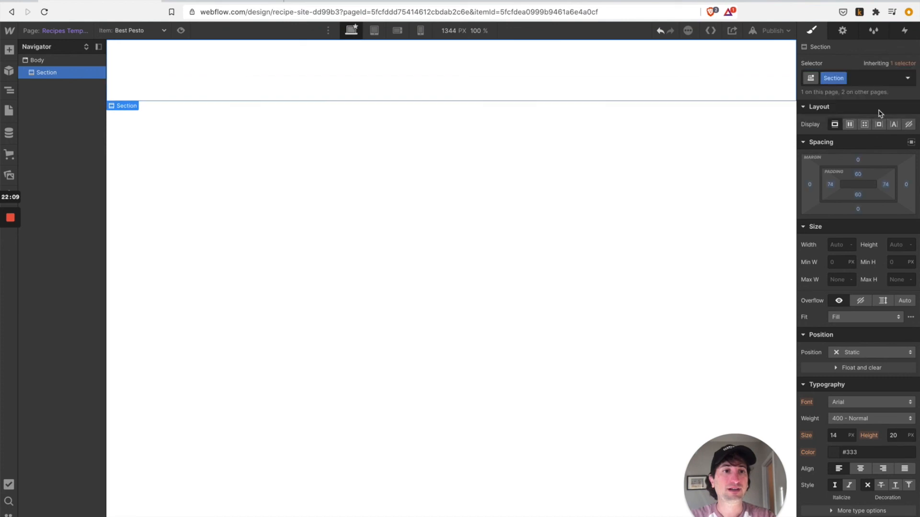
- Add an H1 heading inside the template's section and bind its text to the Recipes Name field
click(8, 56)
scroll(66, 287, down, 4)
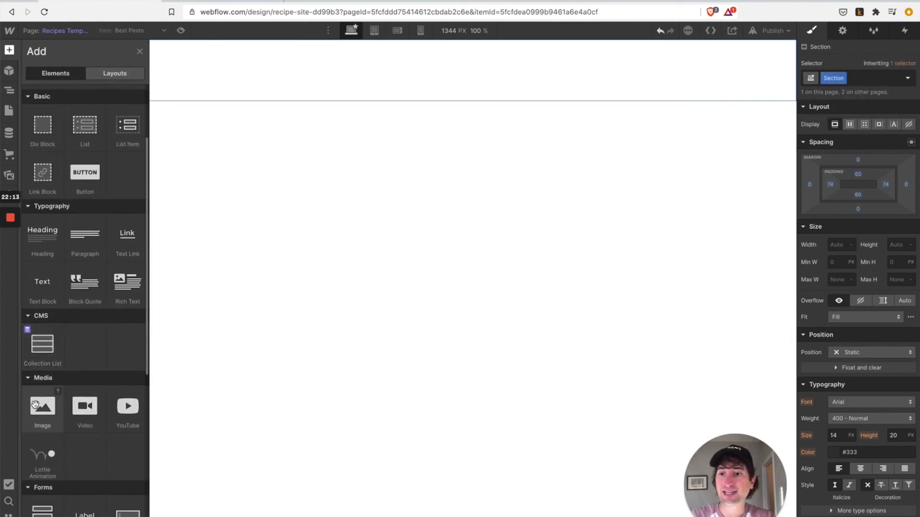
scroll(35, 370, up, 4)
drag(42, 335, 226, 76)
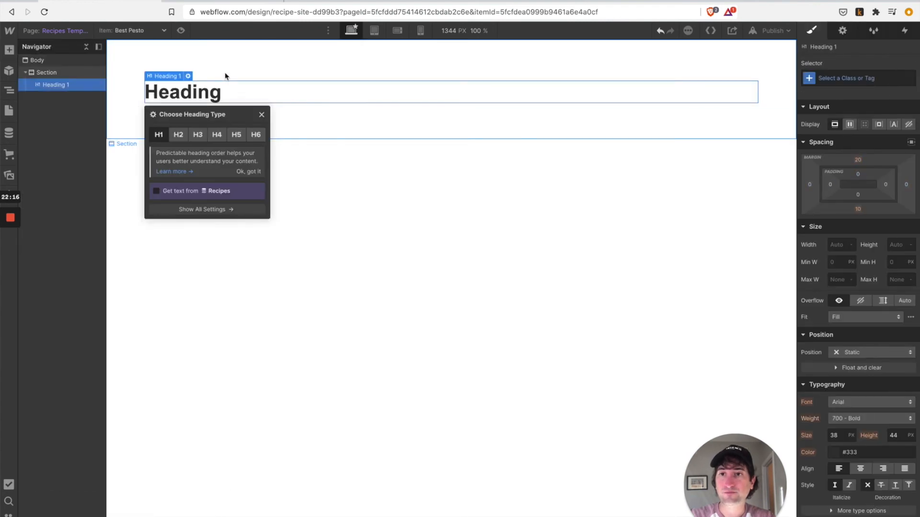
click(165, 195)
click(176, 203)
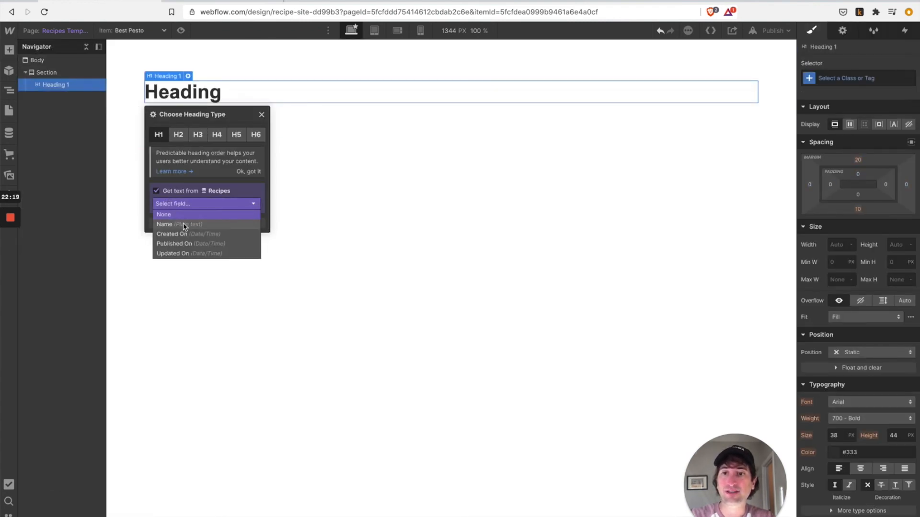
click(184, 225)
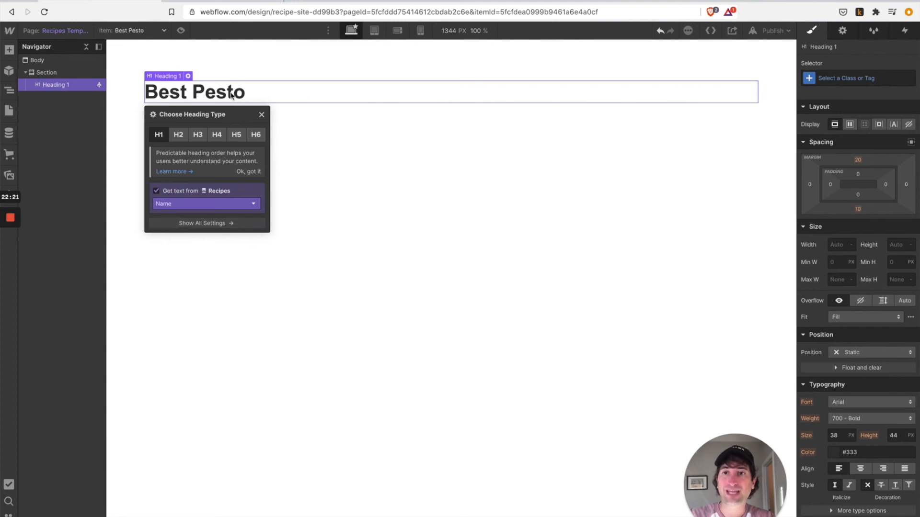
click(262, 115)
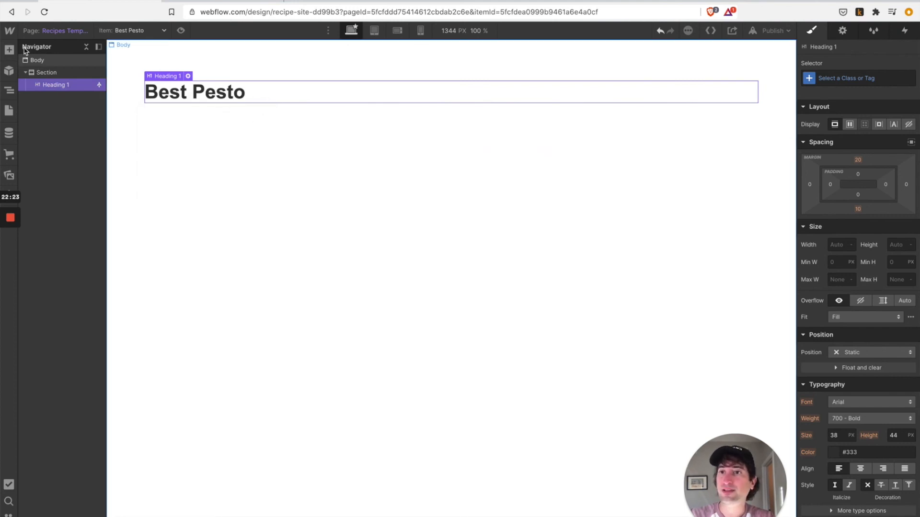
- Add a Div Block below the heading and take its background image from the Recipes Main Image field
click(9, 50)
scroll(72, 239, down, 2)
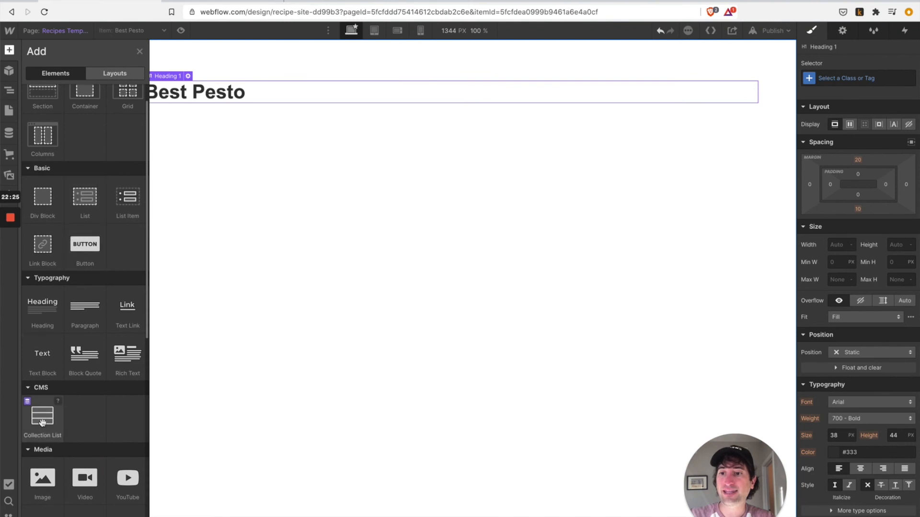
drag(42, 196, 247, 92)
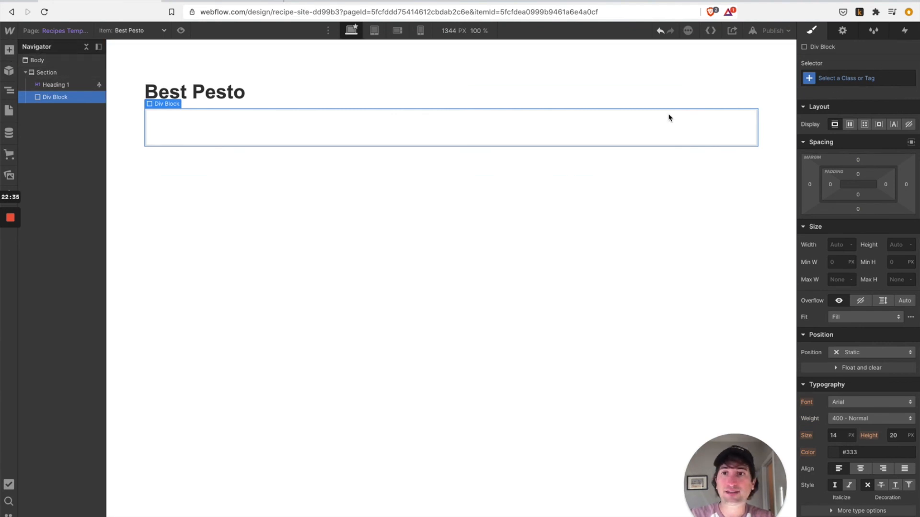
click(843, 34)
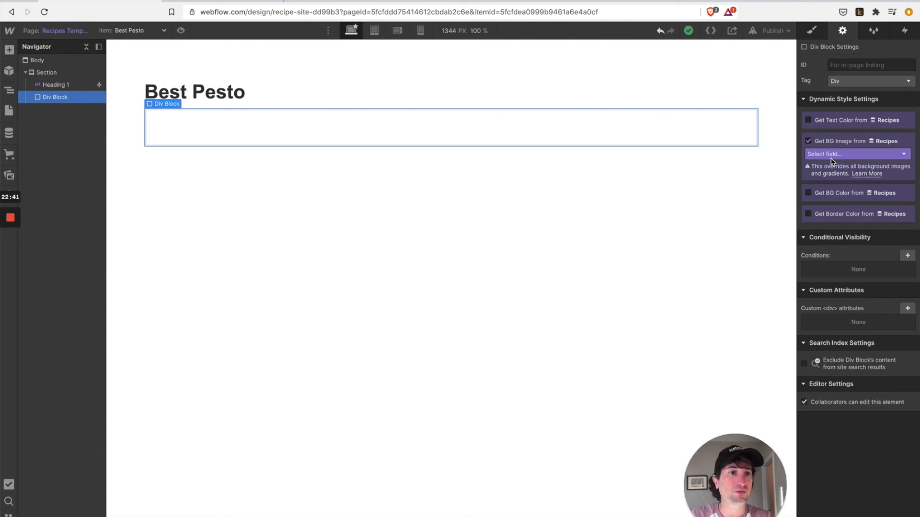
click(832, 154)
click(832, 177)
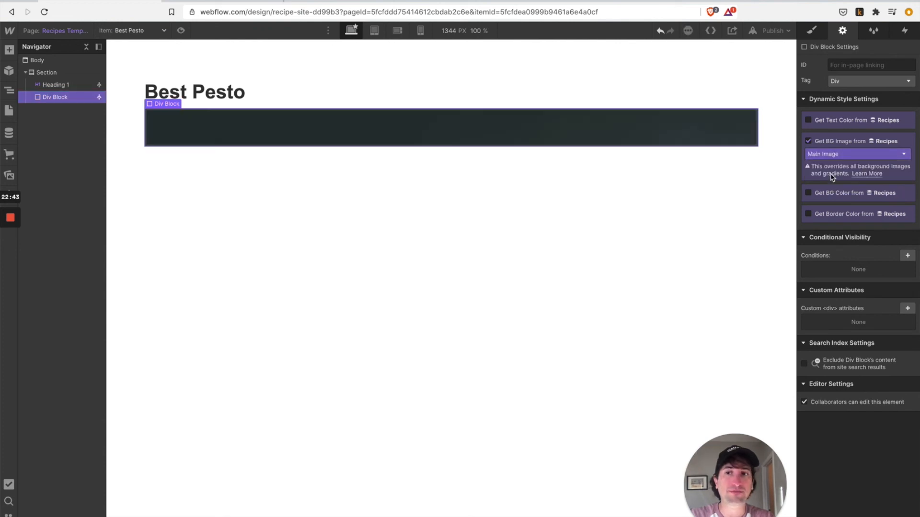
click(811, 30)
scroll(841, 281, down, 2)
scroll(840, 281, up, 1)
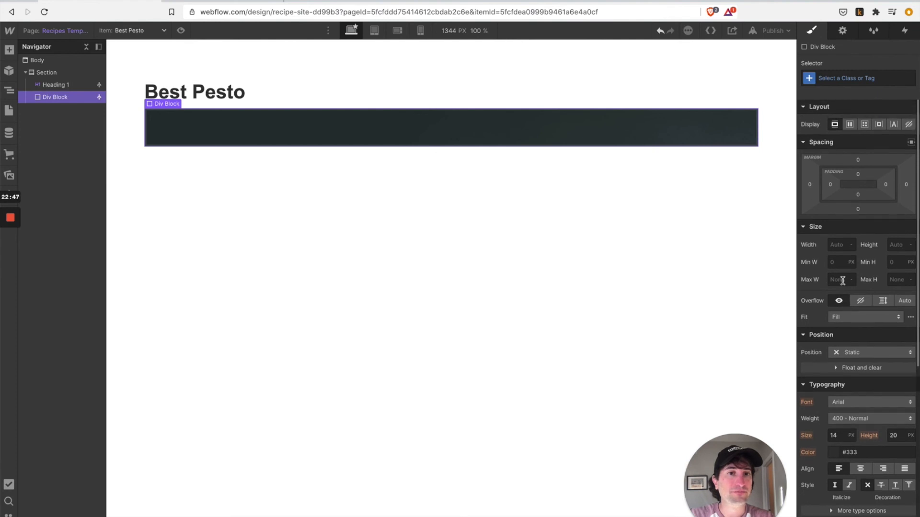
mouse_move(14, 262)
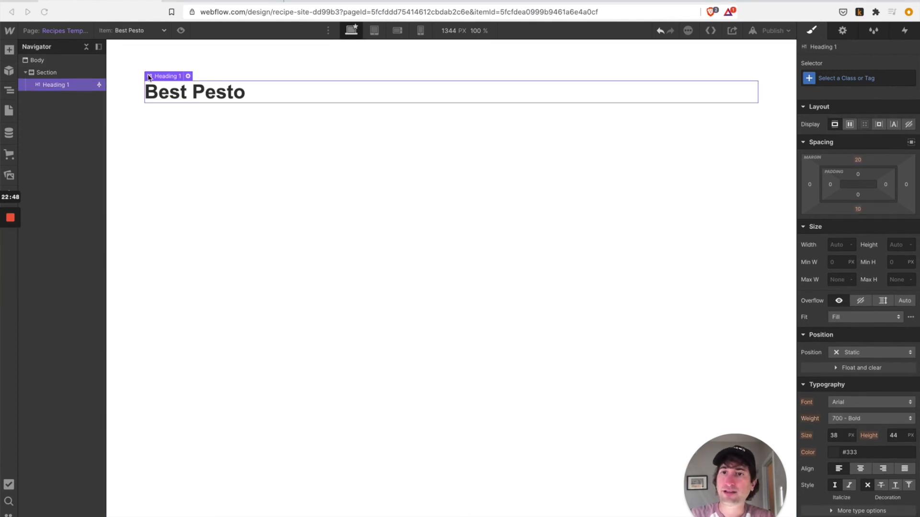
- Wrap the heading in a new Div Block and add a second Div Block below it in the section
click(9, 49)
drag(36, 233, 61, 90)
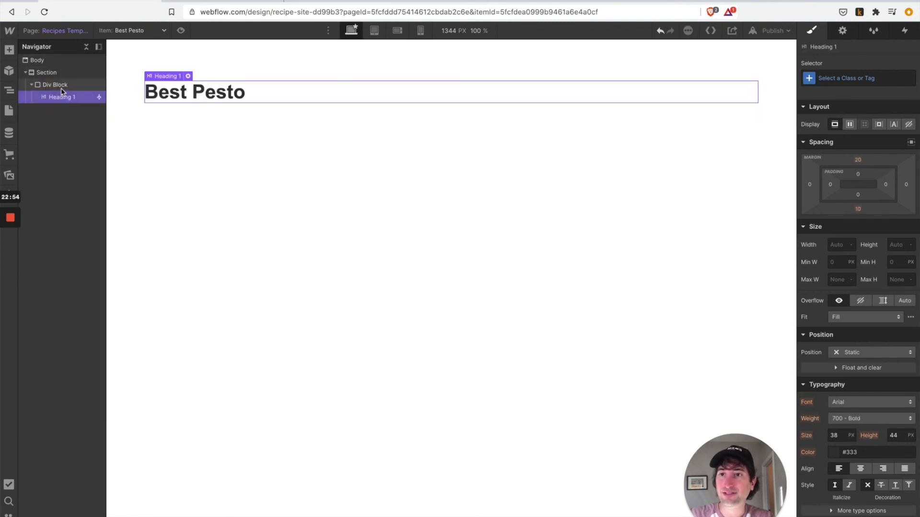
click(9, 50)
drag(42, 230, 46, 101)
click(33, 98)
click(32, 84)
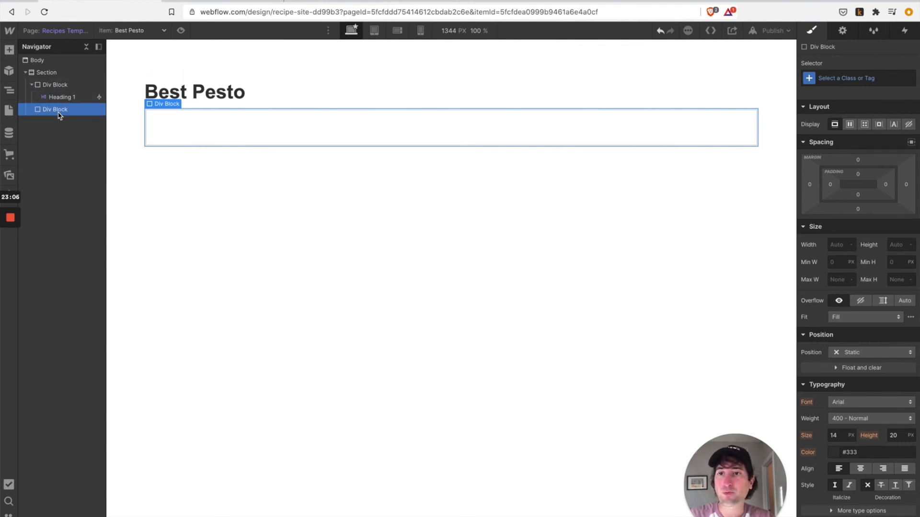
- Insert an Image element in the second Div Block and bind it to the Recipes Main Image field
click(9, 50)
scroll(45, 359, down, 3)
drag(42, 440, 197, 123)
click(168, 171)
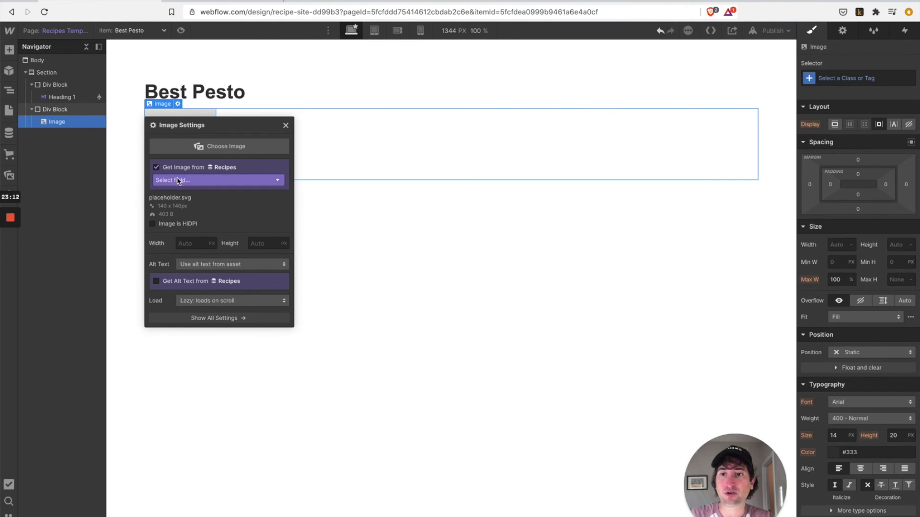
click(175, 180)
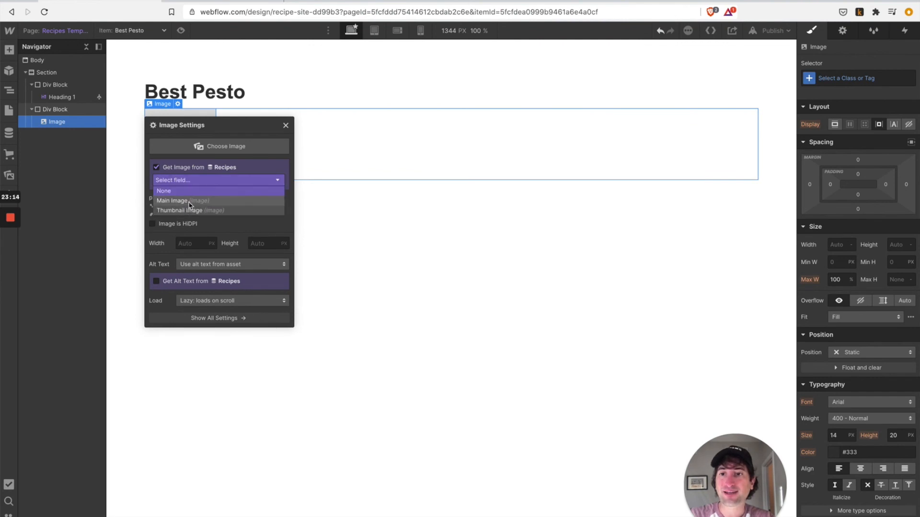
click(172, 201)
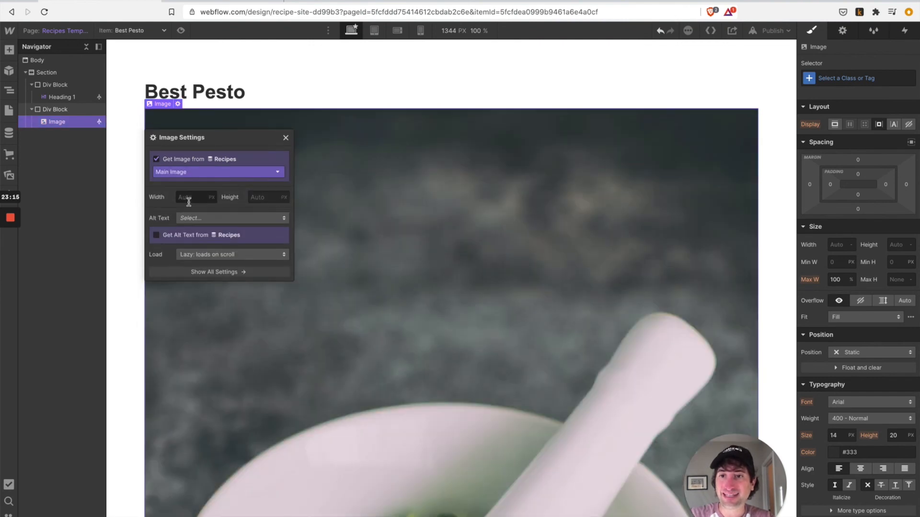
click(286, 139)
- Examine how the main image displays along the full length of the Best Pesto page
scroll(345, 262, down, 5)
scroll(345, 258, up, 5)
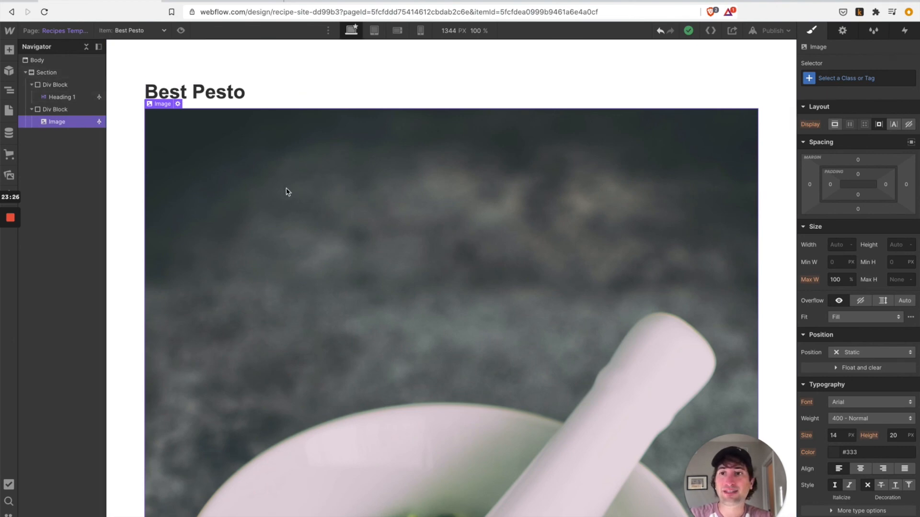
scroll(286, 192, down, 10)
scroll(285, 191, up, 10)
mouse_move(20, 246)
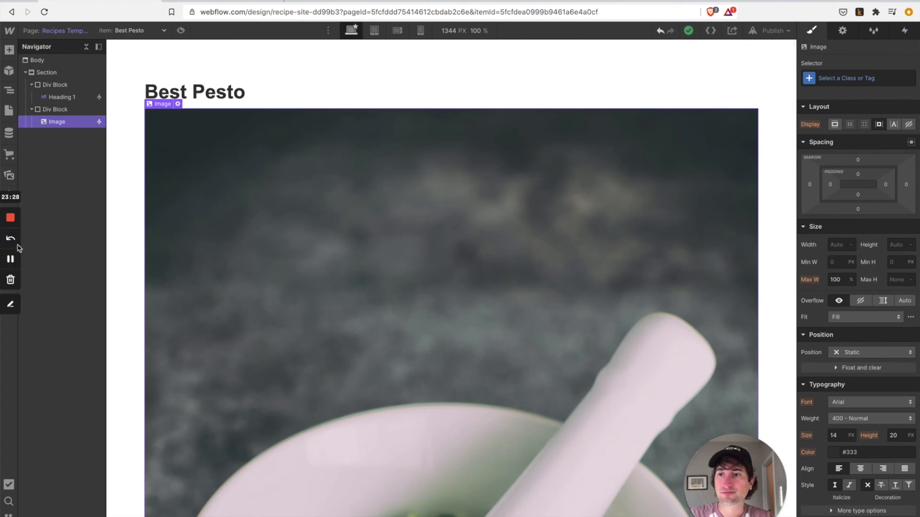
click(10, 260)
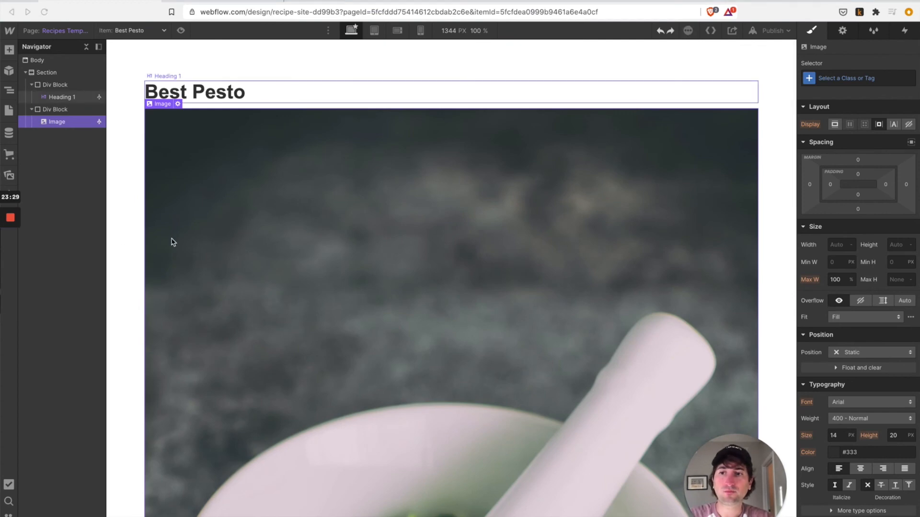
scroll(172, 242, down, 1)
scroll(173, 243, up, 1)
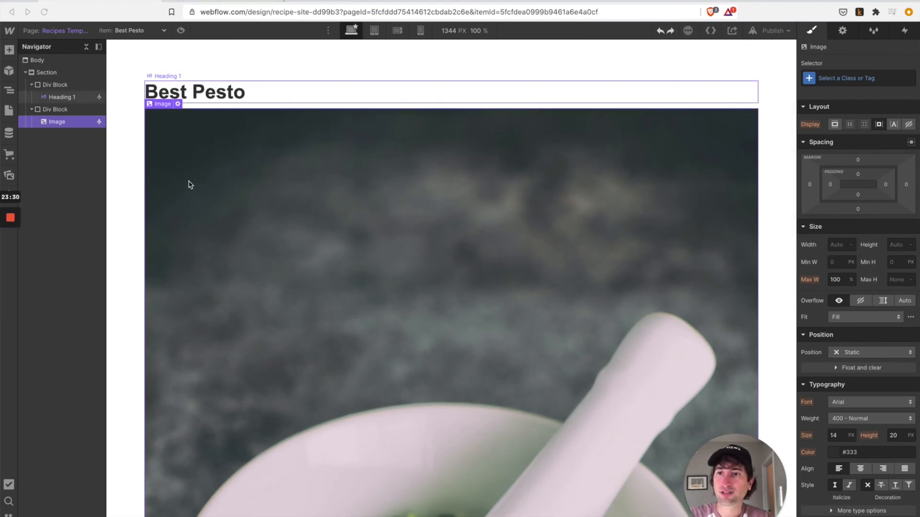
scroll(188, 185, down, 10)
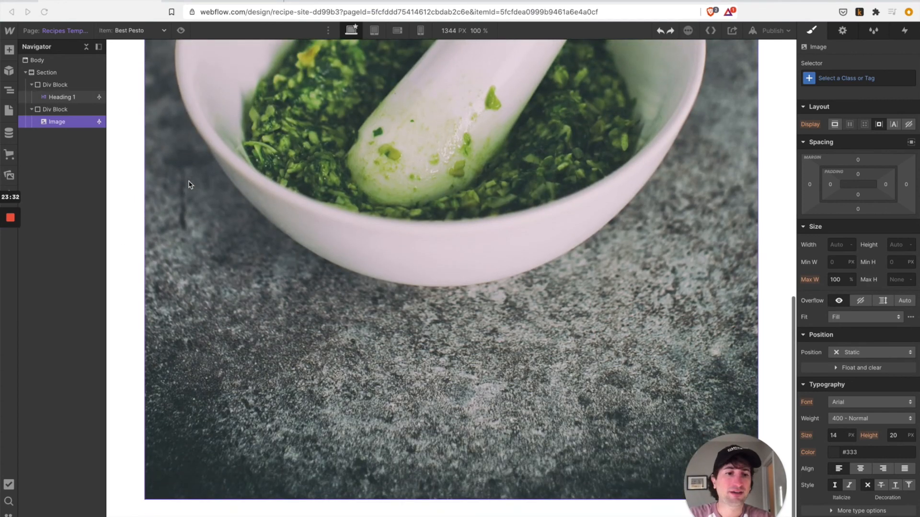
scroll(189, 185, up, 10)
click(53, 94)
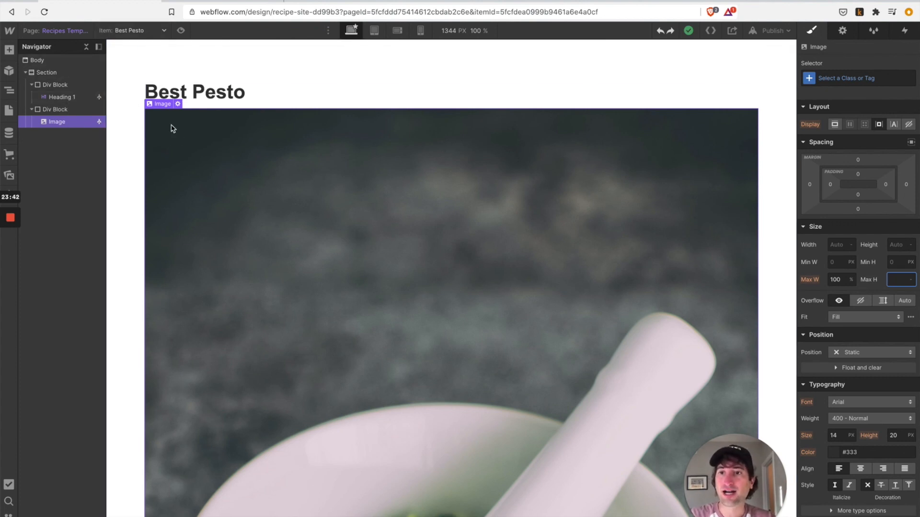
- Switch the previewed collection item to Red Pesto Pasta and select the page's section
click(102, 32)
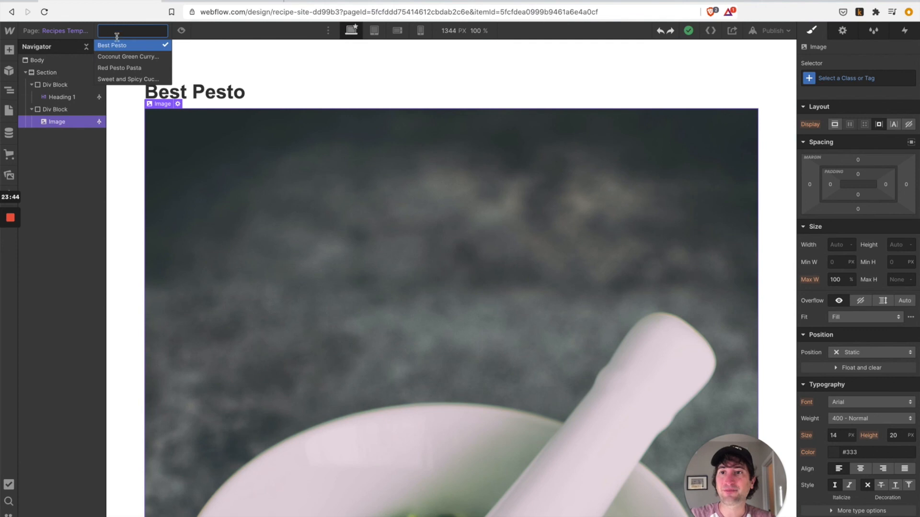
click(123, 68)
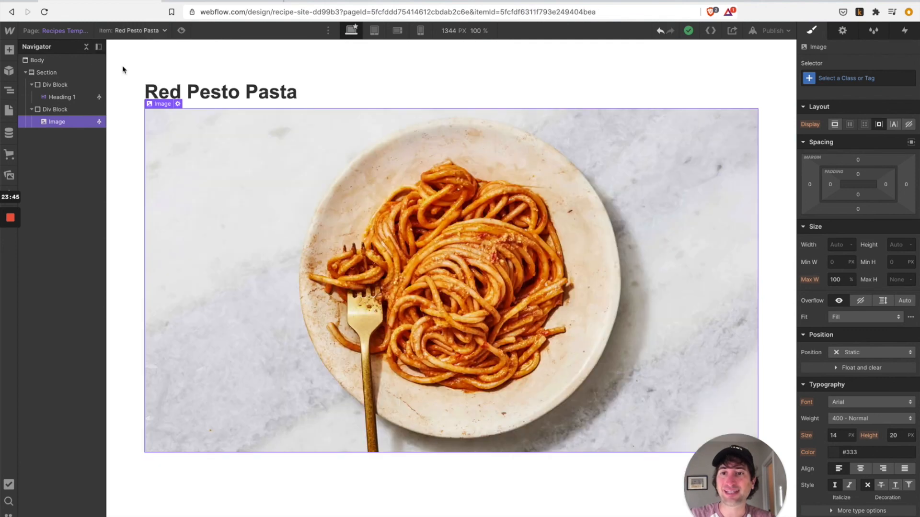
click(124, 115)
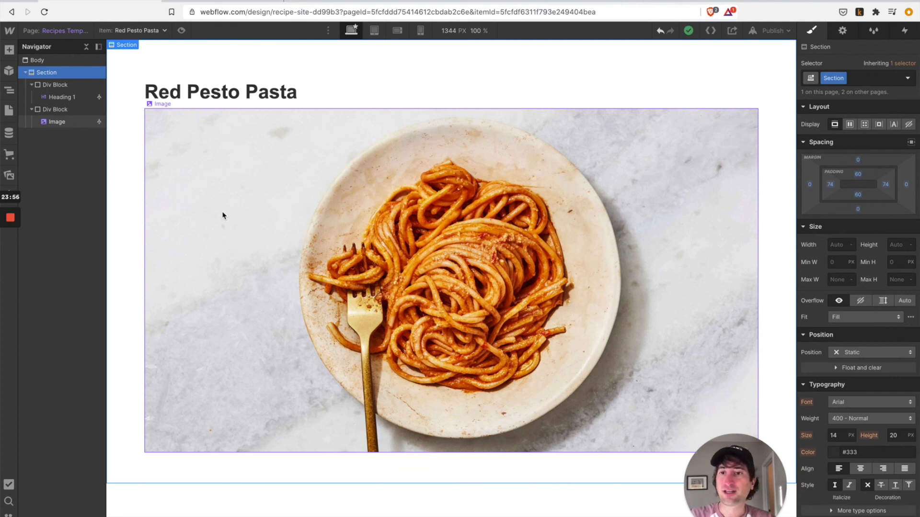
- Add a second Section element below the existing one and give it the Section class
click(26, 73)
click(9, 49)
drag(42, 120, 57, 89)
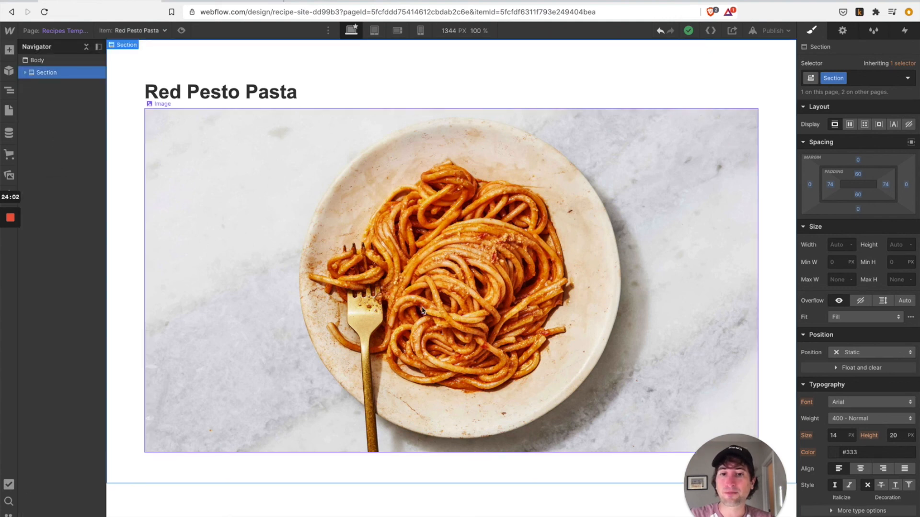
click(27, 73)
click(25, 73)
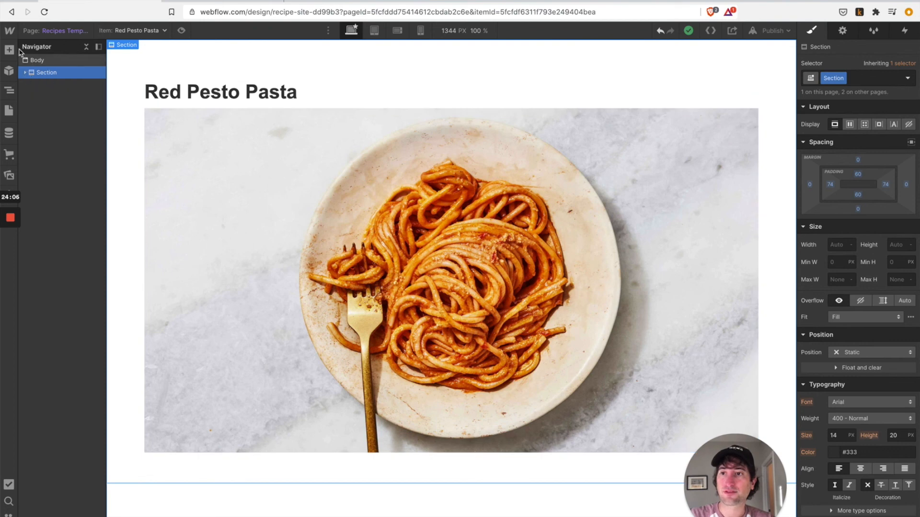
click(9, 49)
drag(41, 117, 52, 92)
click(830, 78)
text(Section)
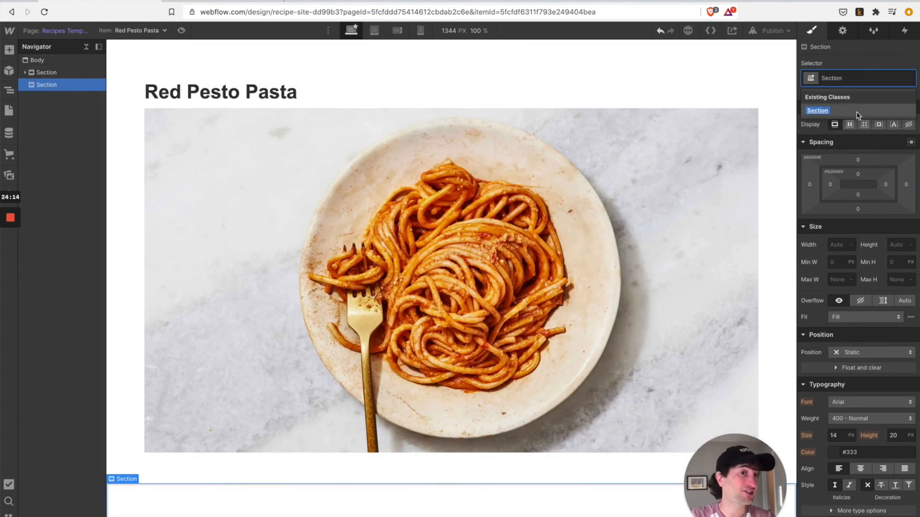
click(857, 115)
scroll(392, 338, down, 1)
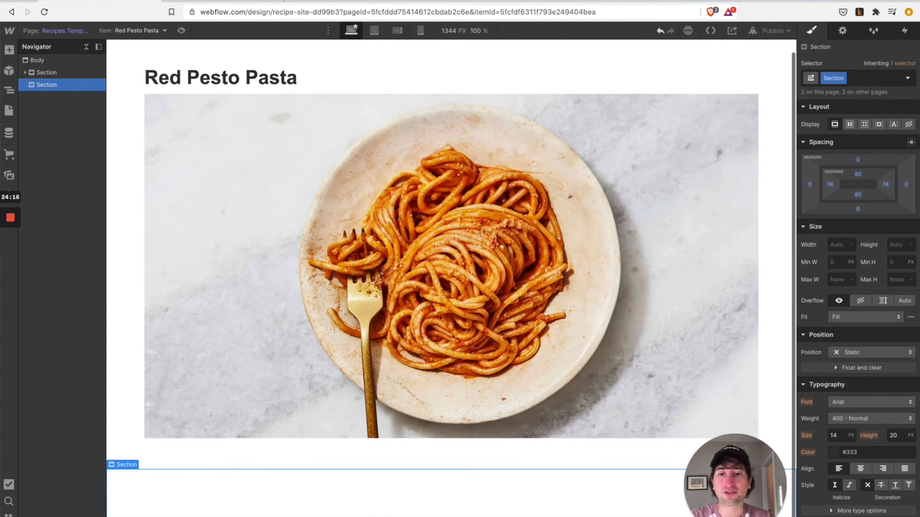
- Place a Rich Text element inside the new second section below the recipe image
click(10, 50)
scroll(56, 341, down, 3)
scroll(56, 341, down, 5)
scroll(82, 347, up, 7)
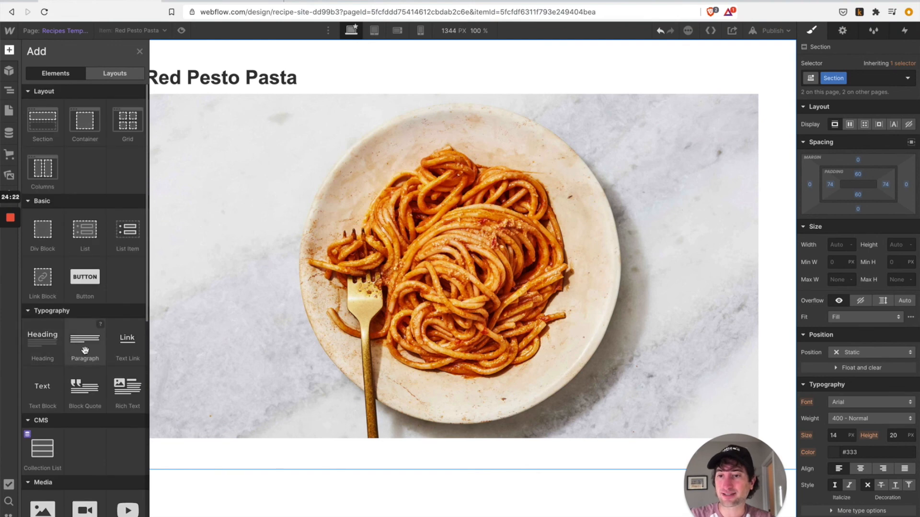
drag(129, 390, 258, 482)
scroll(259, 275, down, 3)
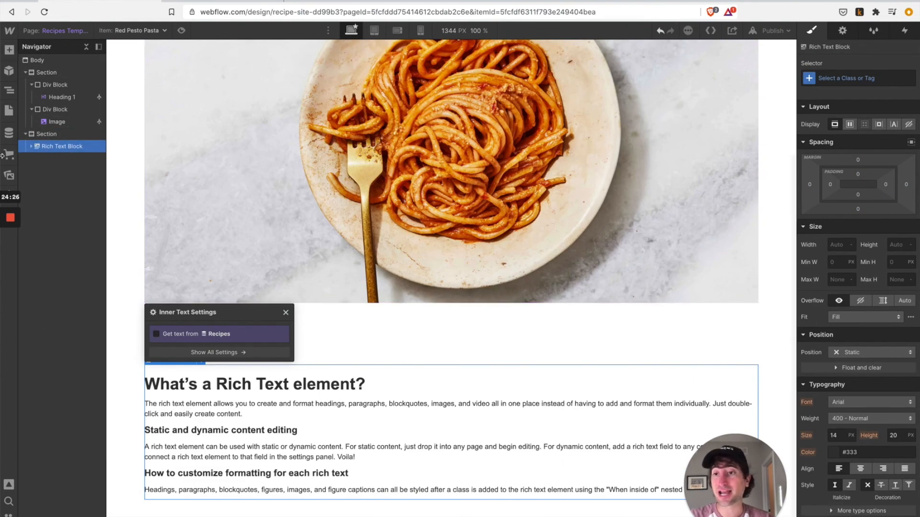
- Bind the Rich Text Block's content to the Recipes Directions field
click(9, 49)
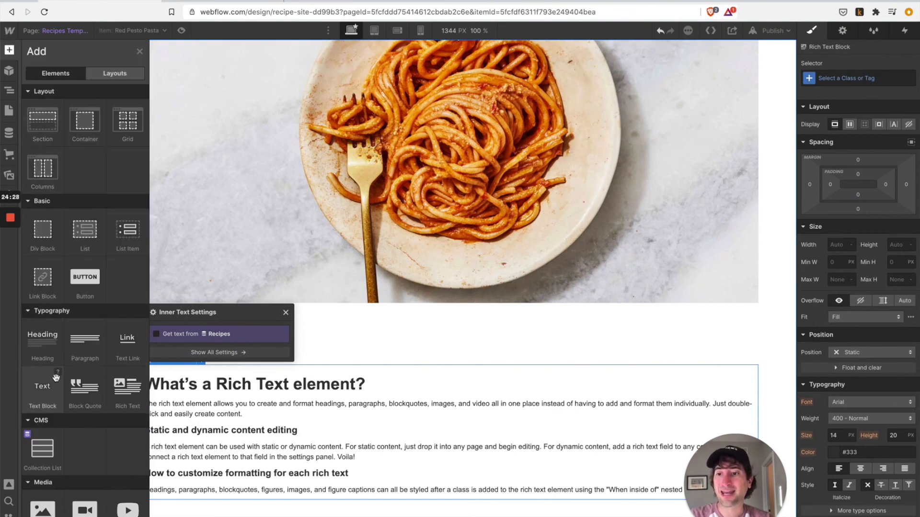
click(245, 409)
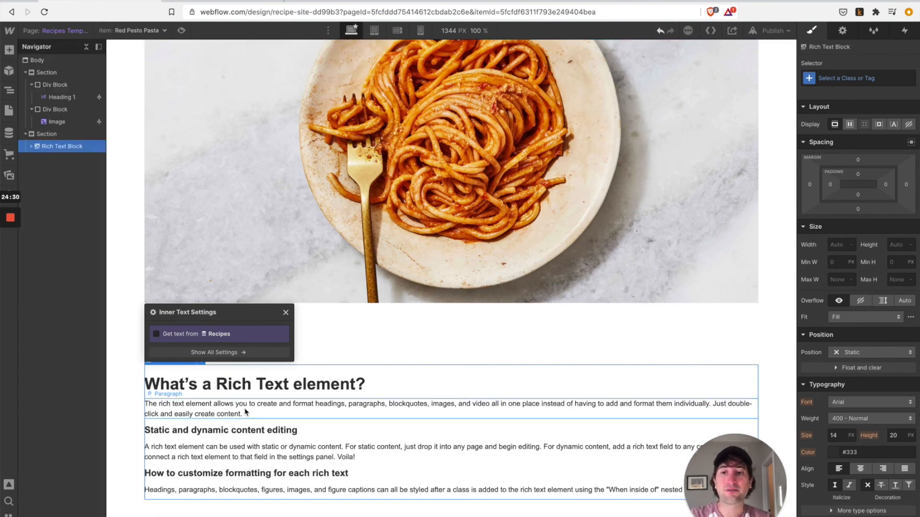
click(244, 412)
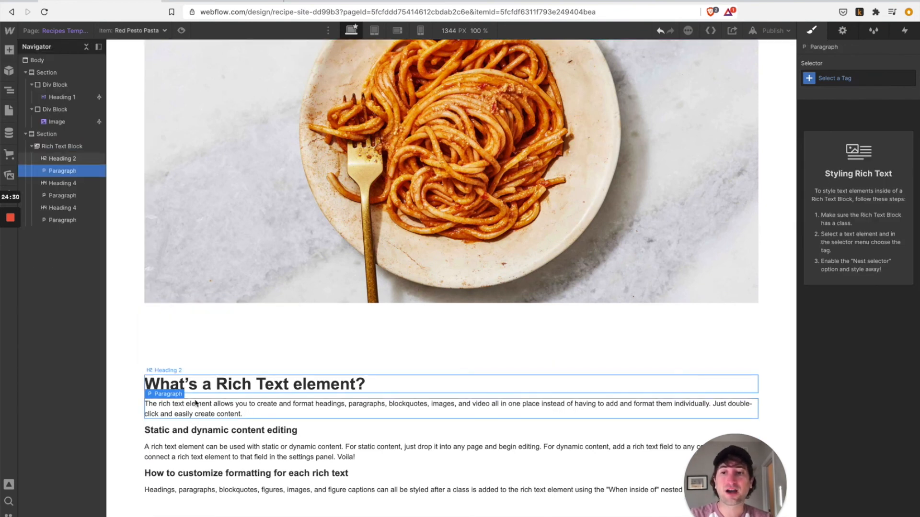
click(62, 146)
click(199, 361)
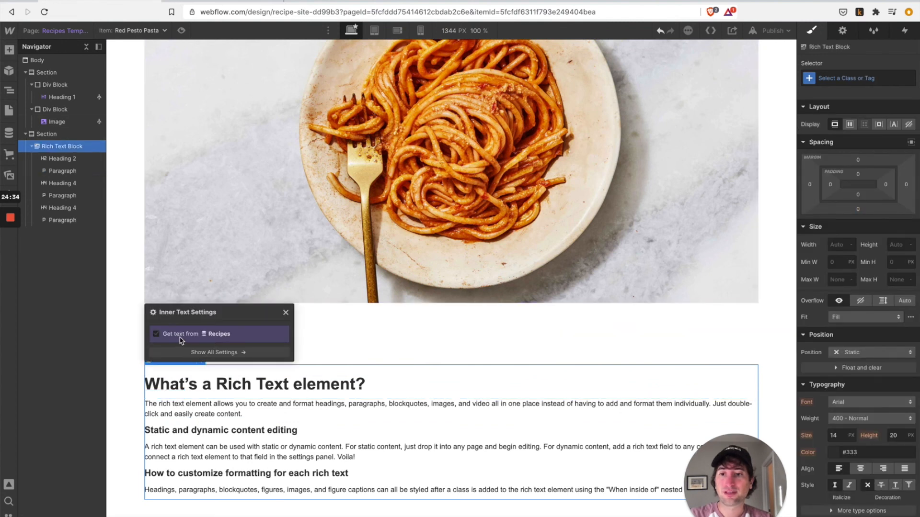
click(181, 335)
click(204, 346)
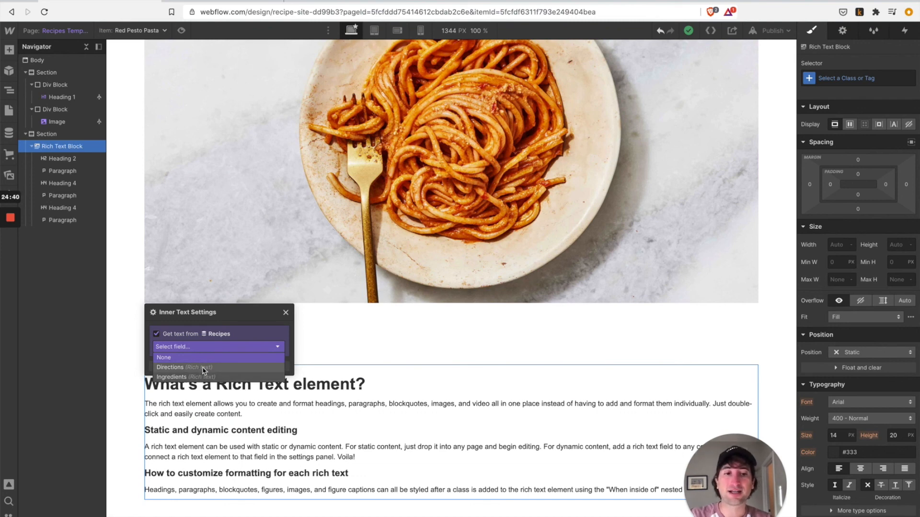
click(203, 367)
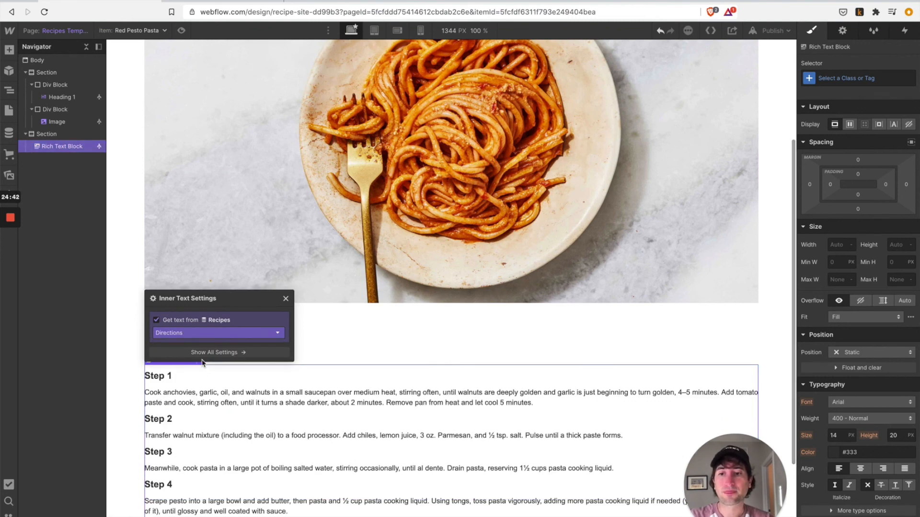
- Change the Rich Text Block's source field to Ingredients
click(203, 338)
click(203, 363)
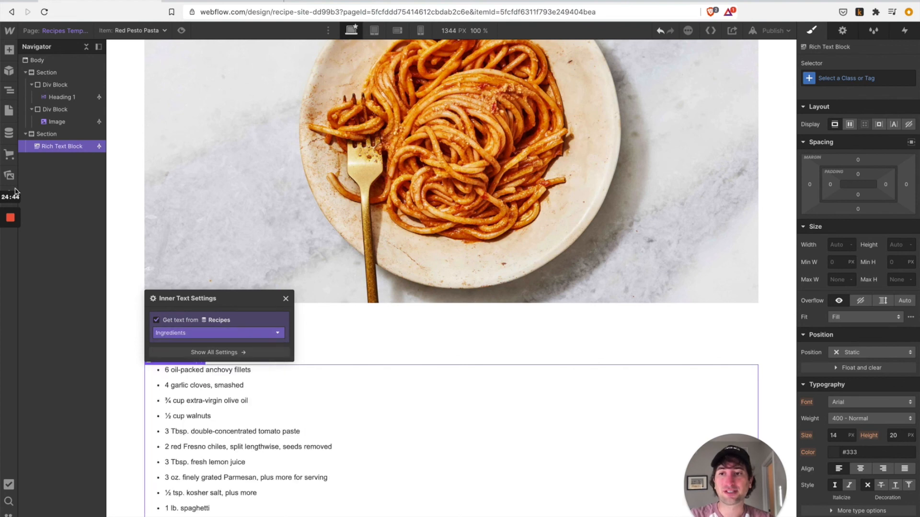
click(11, 259)
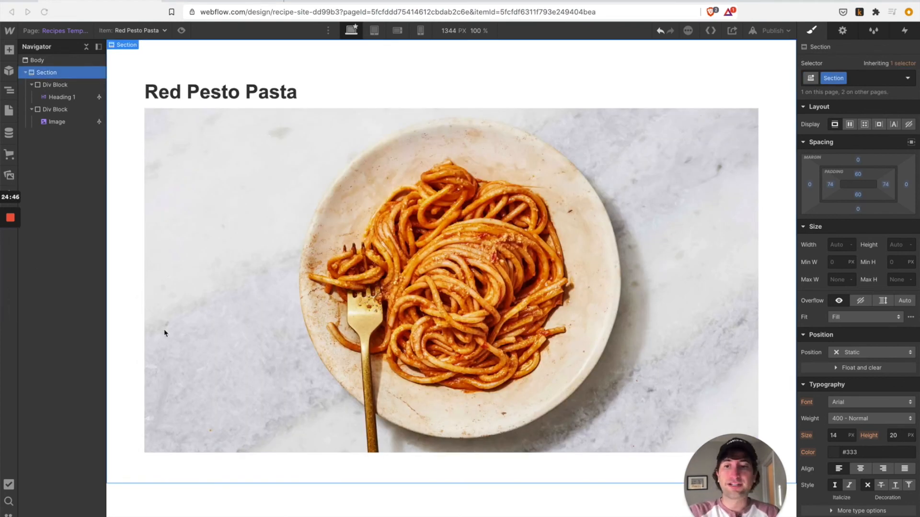
- Add a new Section element below the recipe image's section and apply the existing Section class to it
click(9, 49)
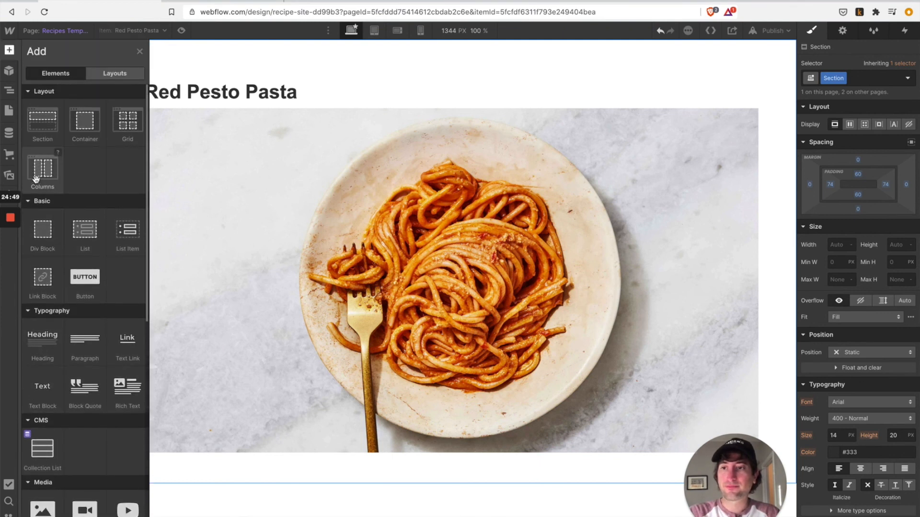
drag(44, 132, 262, 486)
click(835, 79)
text(Section)
click(860, 111)
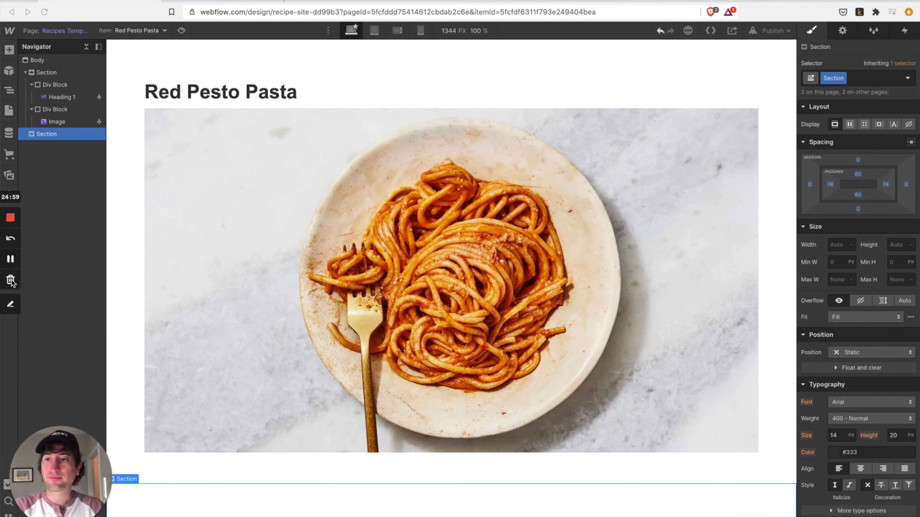
- Add an H1 Heading element inside the empty second section below the recipe image
click(9, 50)
scroll(44, 275, down, 2)
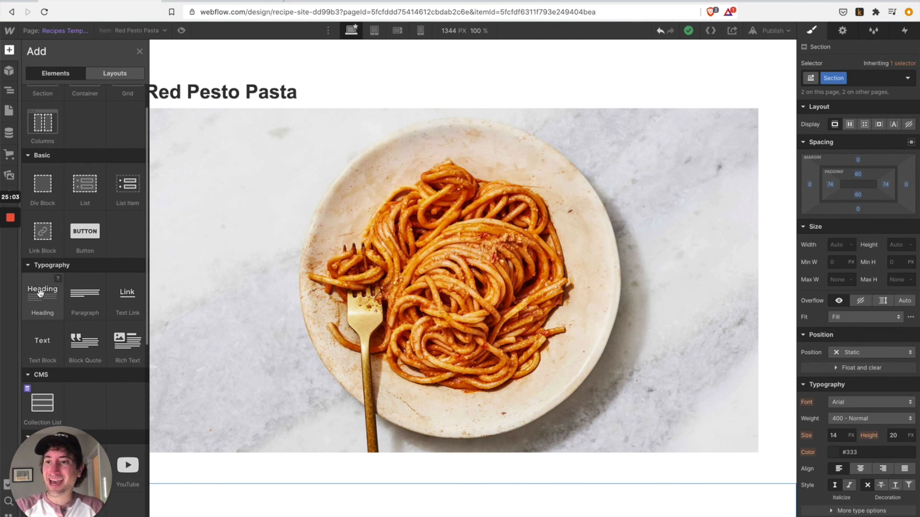
click(39, 293)
click(26, 135)
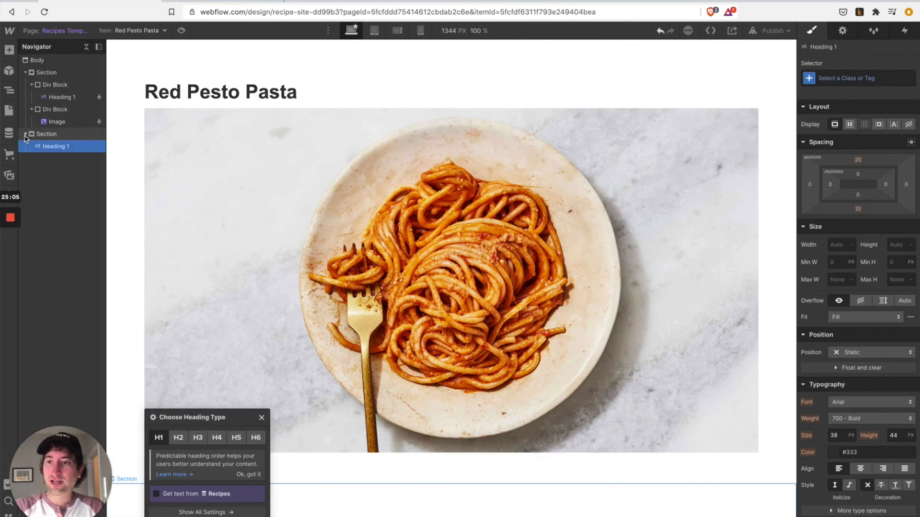
drag(78, 463, 877, 460)
scroll(163, 378, down, 1)
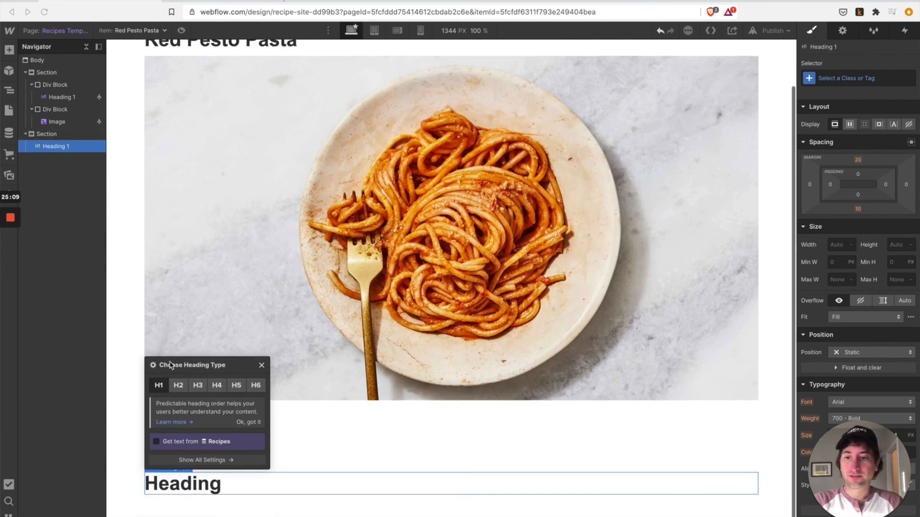
- Replace the second section's placeholder heading text with "Ingredients", correcting its spelling
double_click(182, 487)
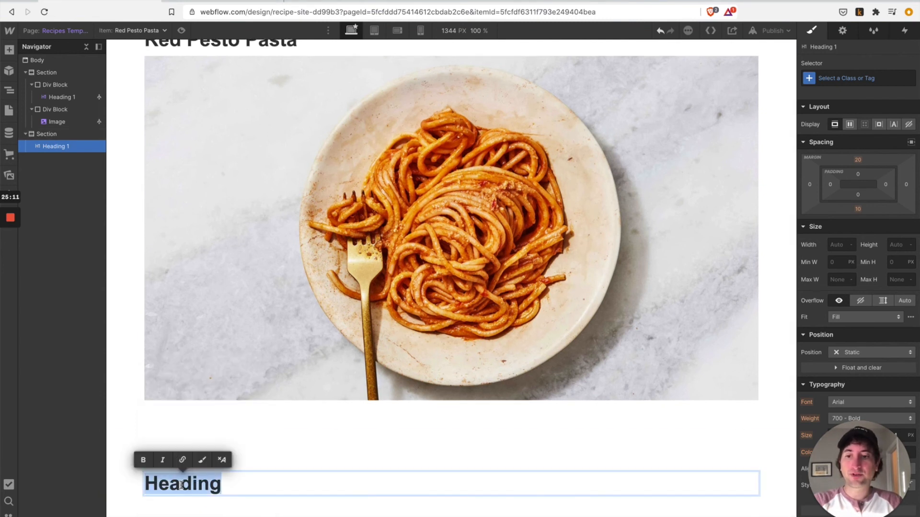
text(Ingrid)
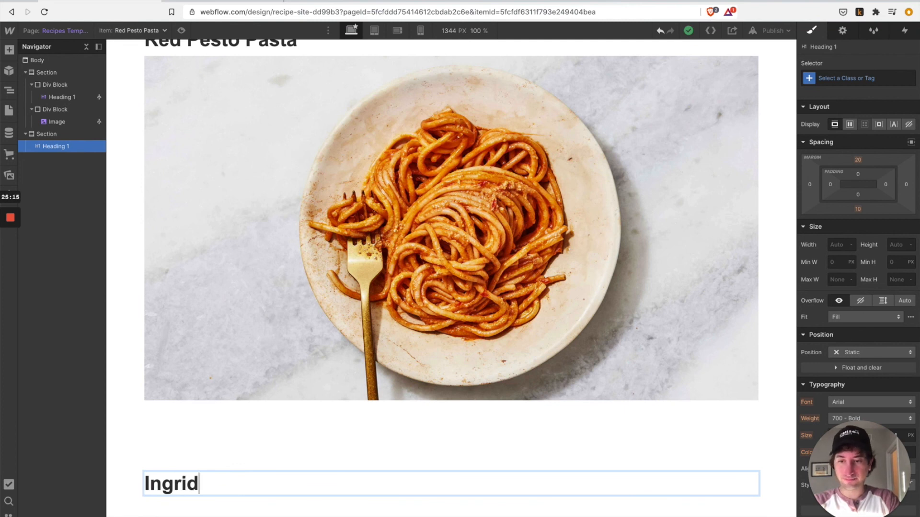
click(201, 510)
click(189, 484)
click(192, 460)
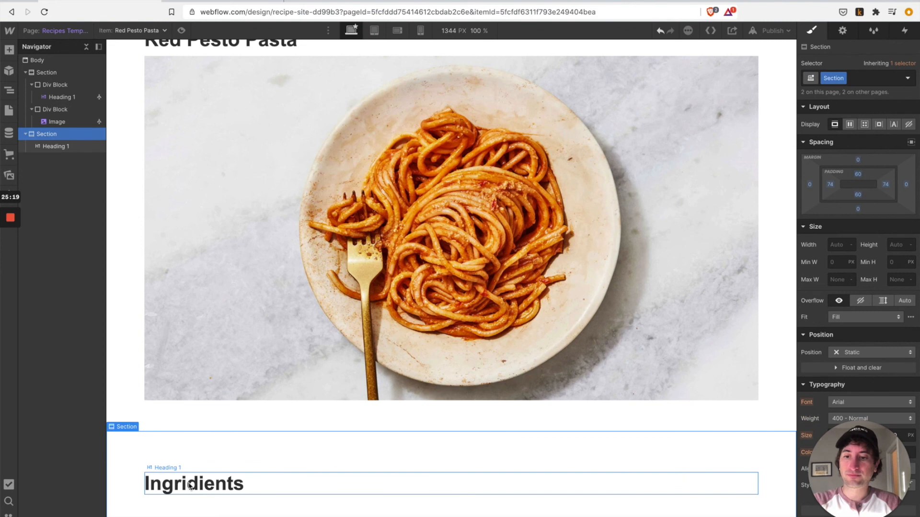
right_click(190, 485)
key(Escape)
double_click(228, 485)
double_click(211, 485)
right_click(210, 485)
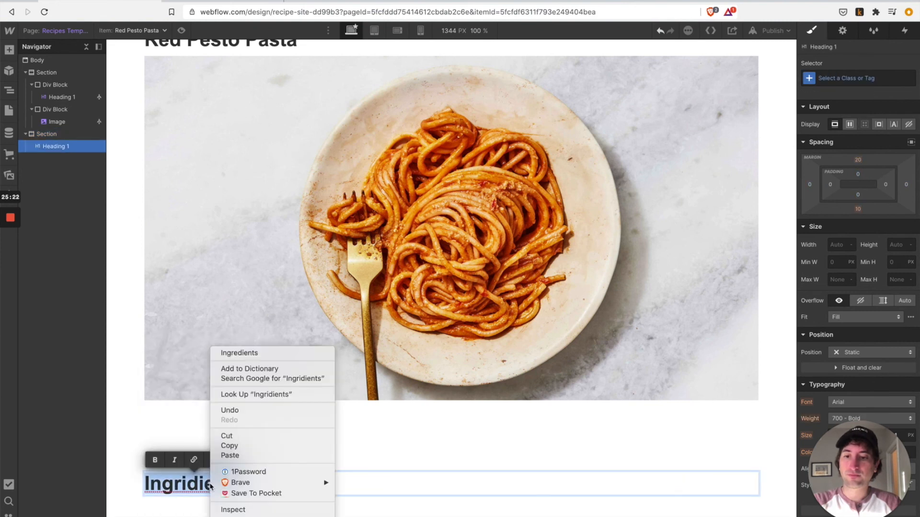
click(238, 353)
click(246, 506)
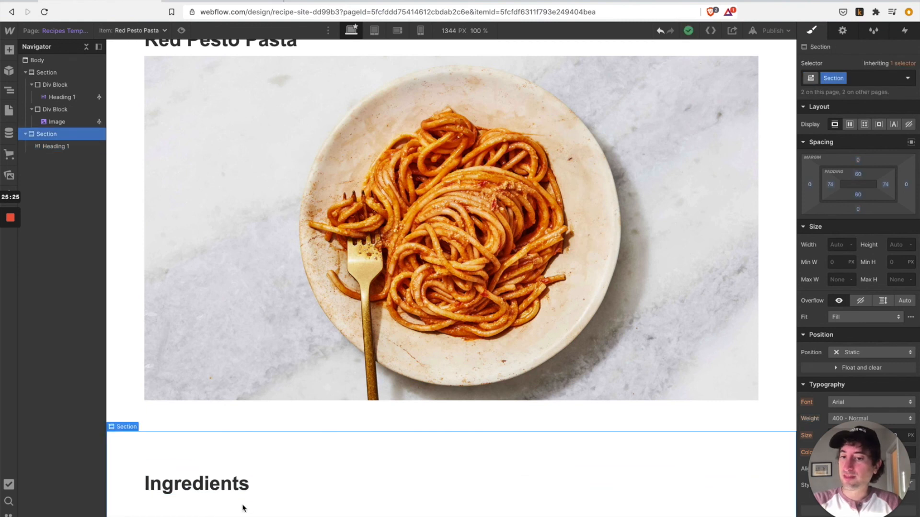
- Place a Rich Text element directly below the Ingredients heading
key(d)
click(9, 50)
scroll(39, 221, down, 5)
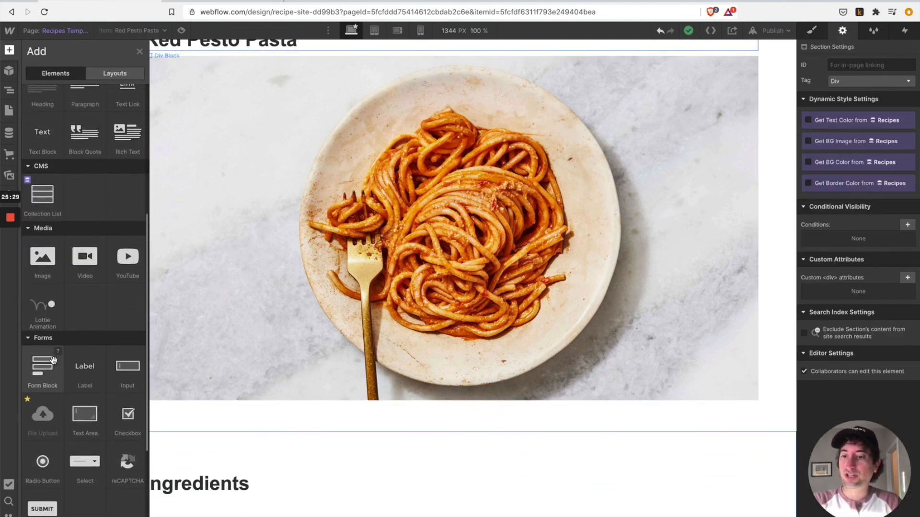
scroll(53, 360, up, 5)
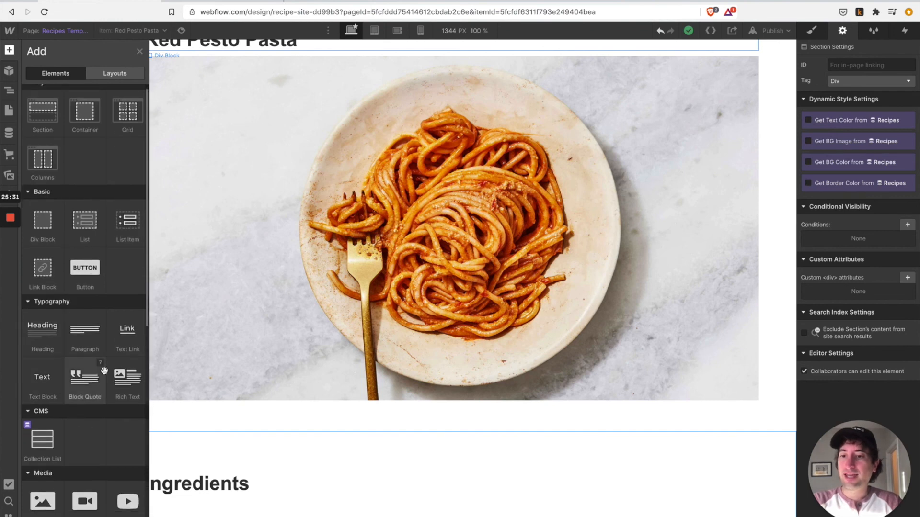
drag(120, 380, 254, 480)
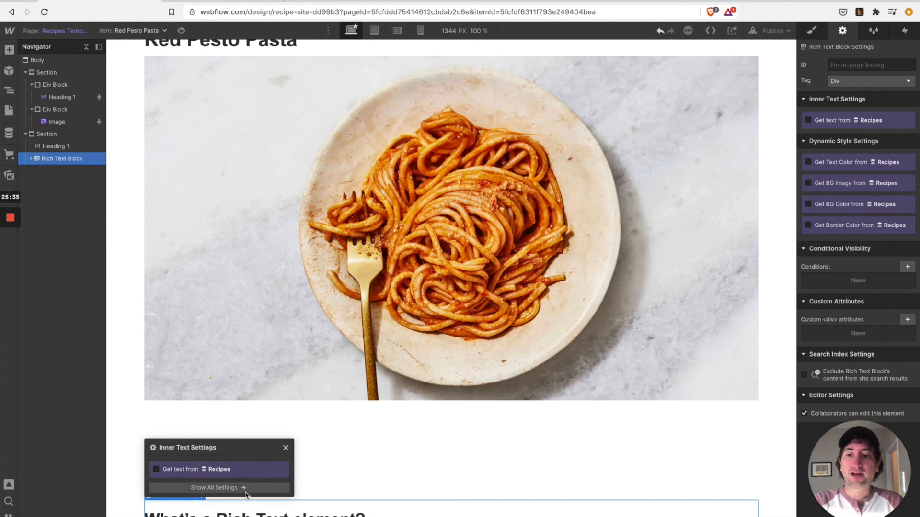
- Bind the Rich Text Block's text to the Ingredients field of the Recipes collection
click(178, 470)
click(187, 481)
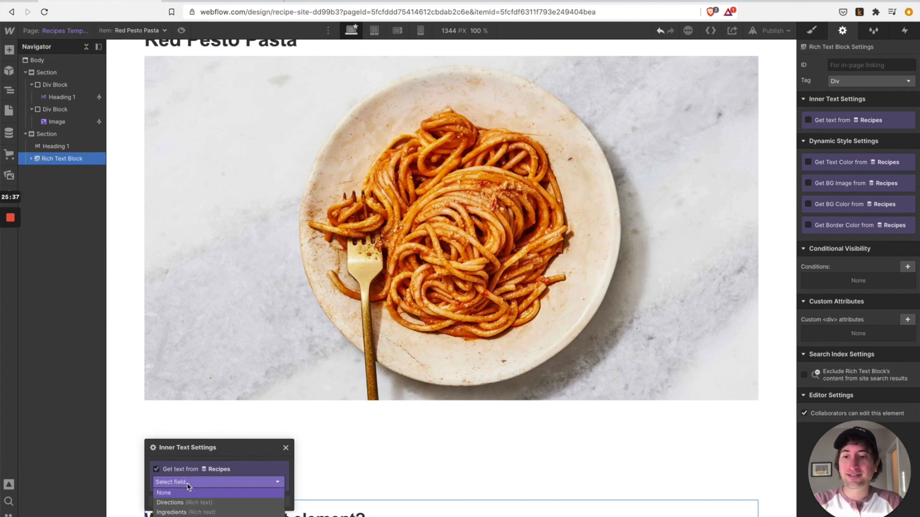
click(192, 512)
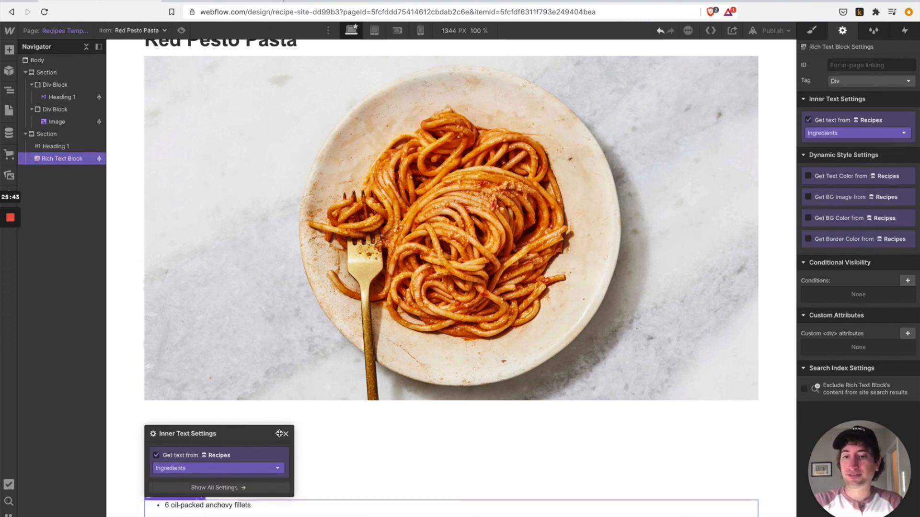
click(285, 434)
scroll(286, 435, down, 4)
- Duplicate the whole Ingredients section, including its heading and Rich Text Block
click(134, 381)
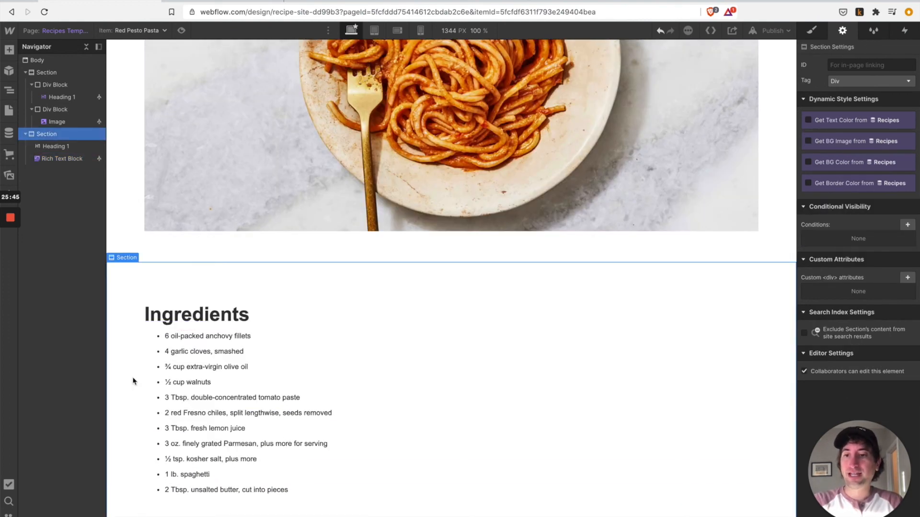
scroll(128, 273, up, 4)
scroll(126, 274, down, 4)
key(super+d)
scroll(127, 273, down, 5)
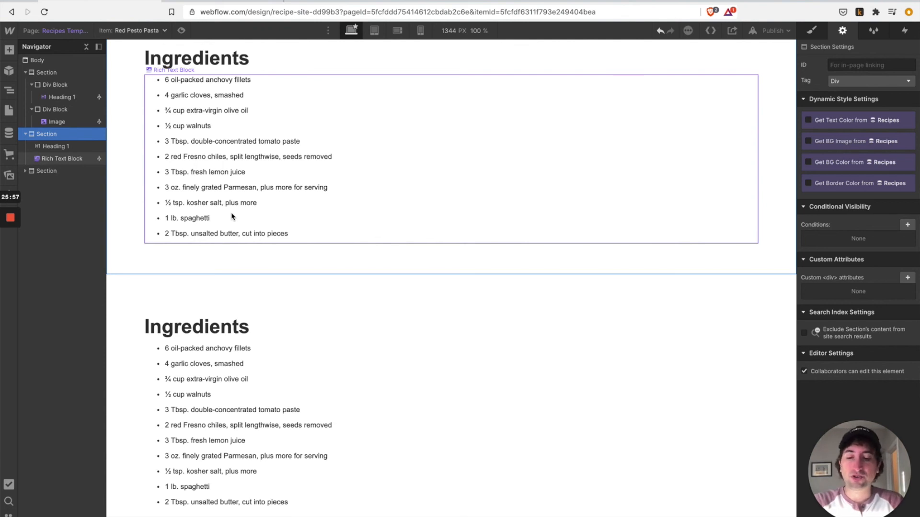
scroll(240, 271, down, 1)
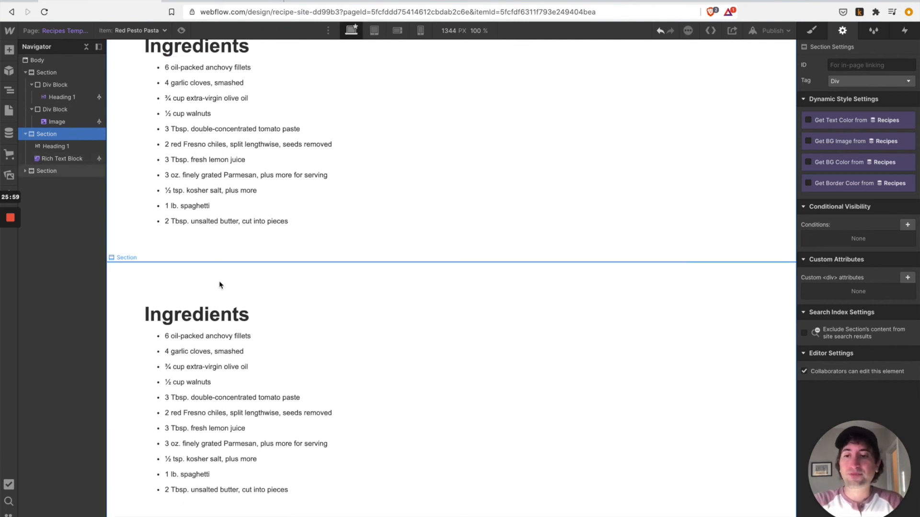
- Change the heading in the duplicated section to "Directions"
click(54, 171)
double_click(230, 317)
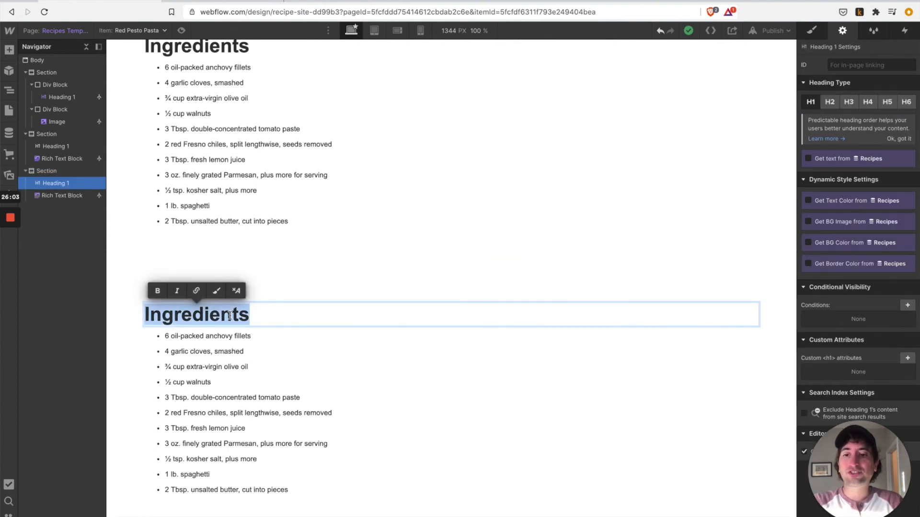
text(Diretion)
key(BackSpace)
key(BackSpace)
key(BackSpace)
key(BackSpace)
text(ctions)
- Switch the source field of the Rich Text Block under the Directions heading to the Recipes Directions field
click(276, 381)
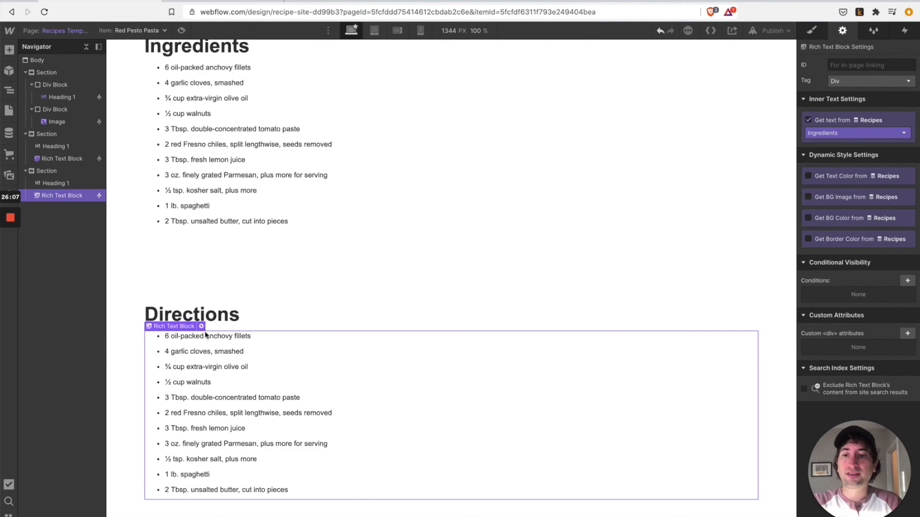
click(202, 326)
click(202, 301)
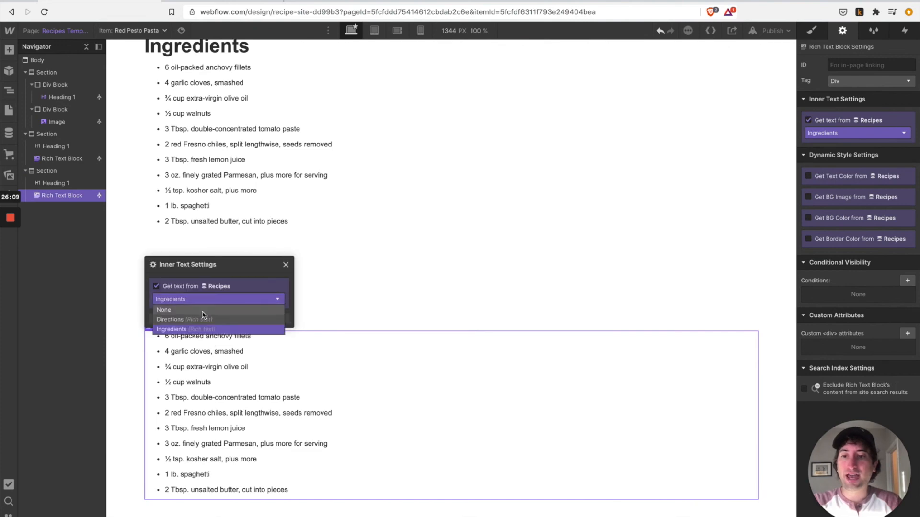
click(203, 319)
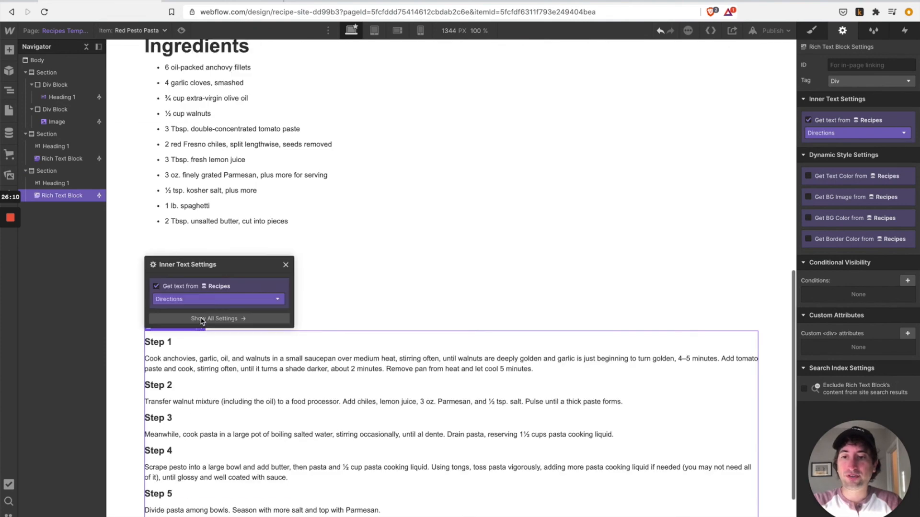
click(286, 266)
- Review the Red Pesto Pasta template page from the title and image through the Ingredients and Directions sections
scroll(199, 263, up, 5)
scroll(199, 263, down, 3)
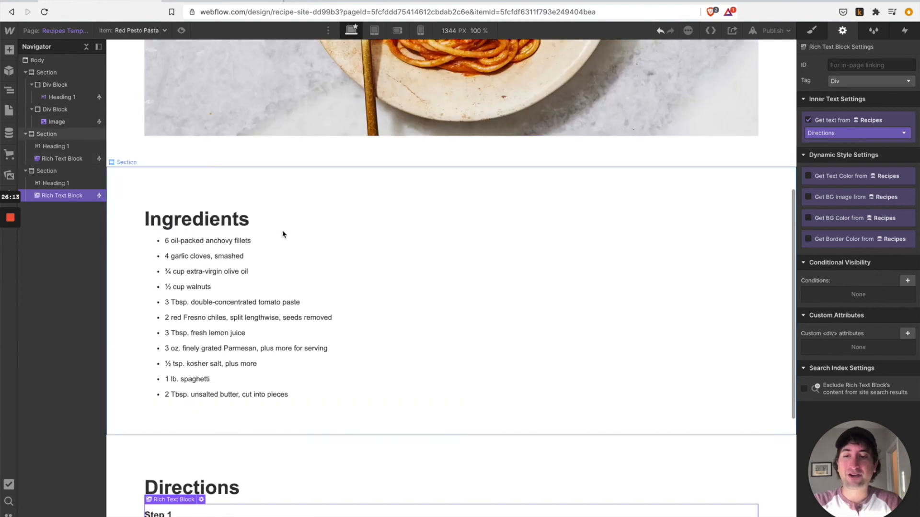
click(301, 253)
scroll(246, 267, up, 6)
scroll(247, 267, down, 11)
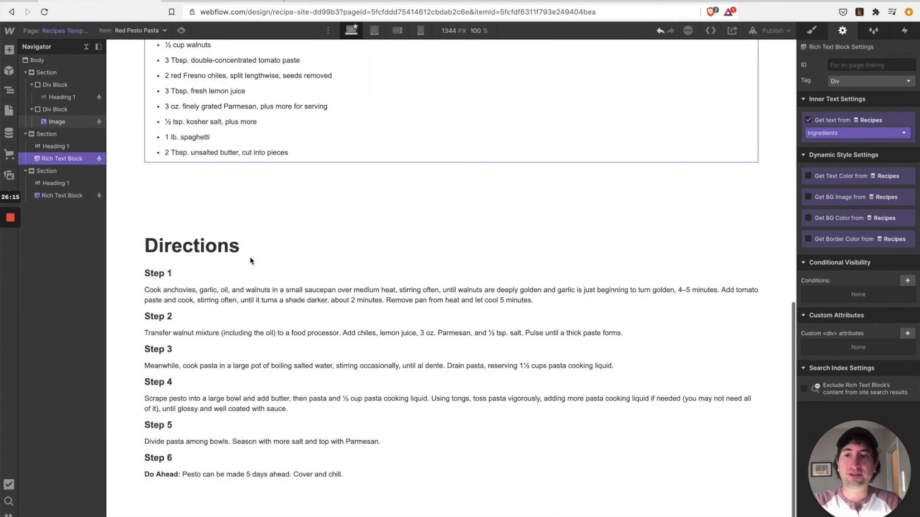
scroll(249, 287, up, 9)
scroll(249, 300, down, 8)
scroll(225, 267, up, 11)
scroll(226, 267, down, 11)
scroll(254, 227, up, 11)
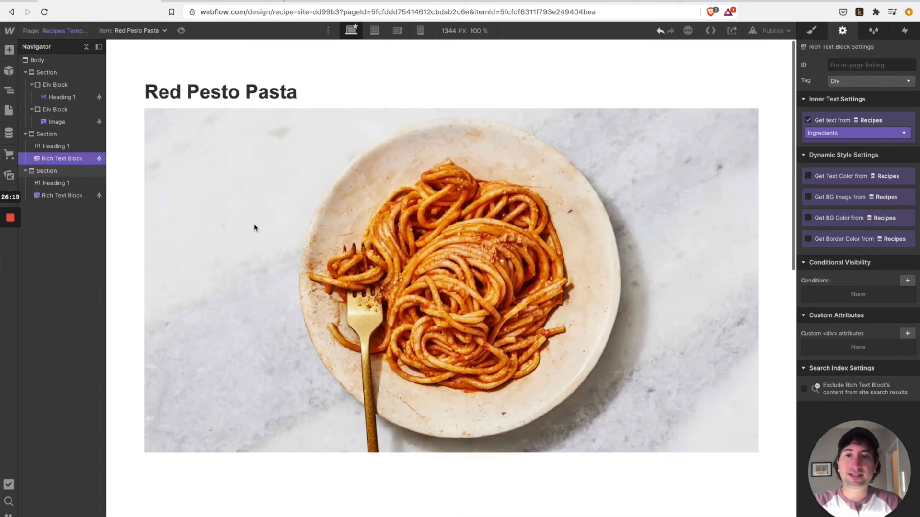
- Look over the Home page's recipe grid and the Recipes Template page
click(166, 58)
click(62, 32)
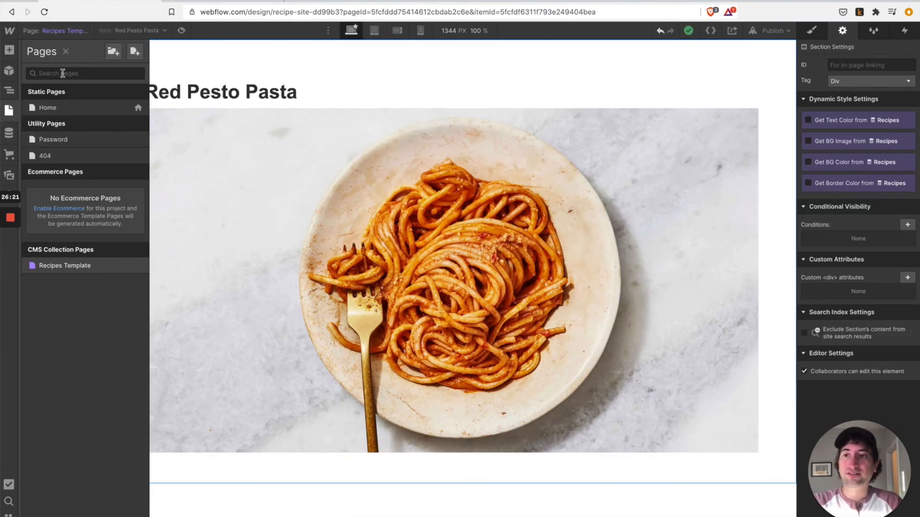
click(48, 108)
scroll(340, 183, down, 2)
scroll(161, 99, up, 2)
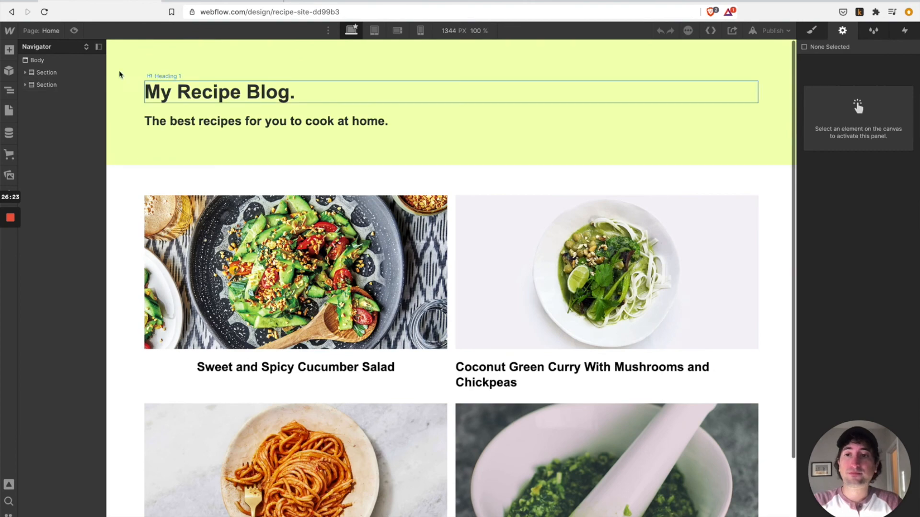
click(48, 30)
click(65, 266)
scroll(271, 226, down, 10)
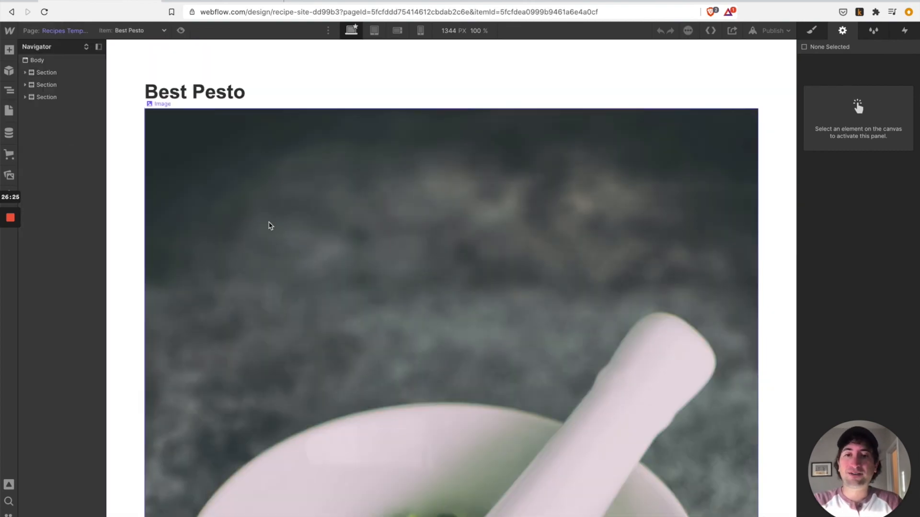
scroll(271, 225, up, 10)
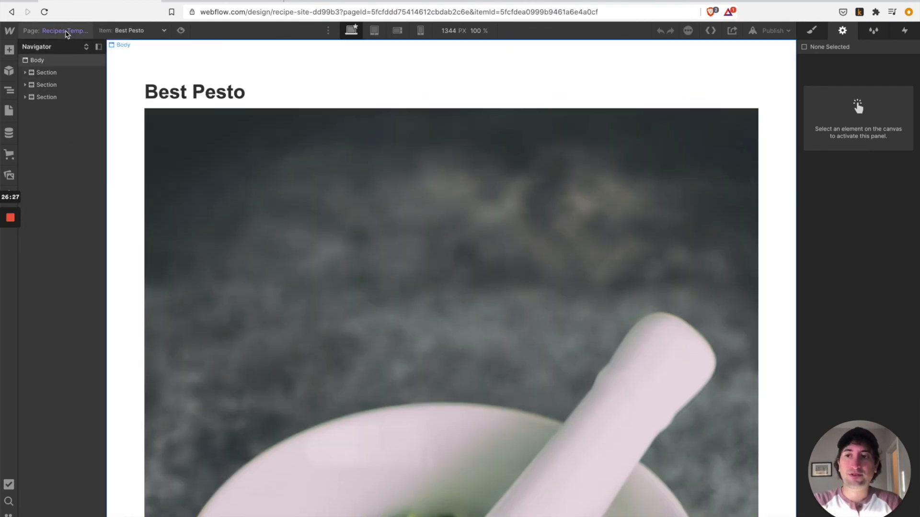
- Return to the Home page and publish the site to its webflow.io domain
click(67, 31)
click(71, 110)
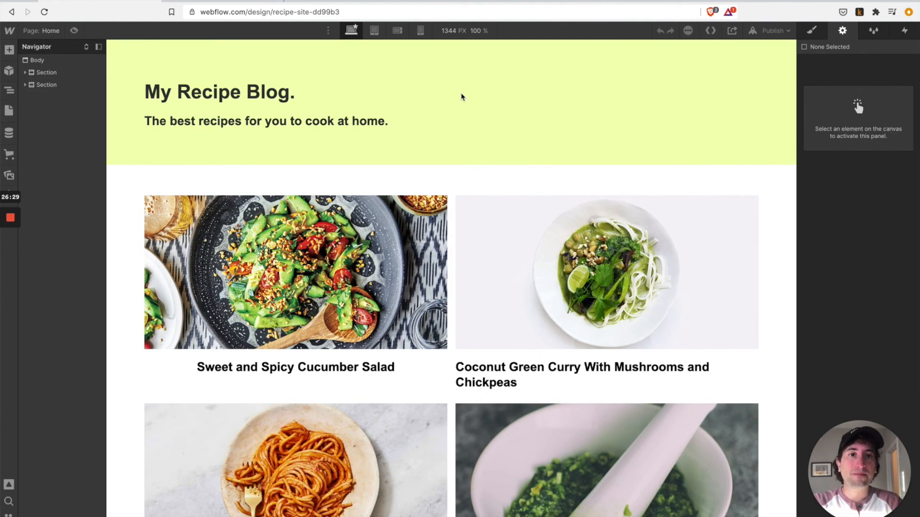
click(771, 31)
click(727, 157)
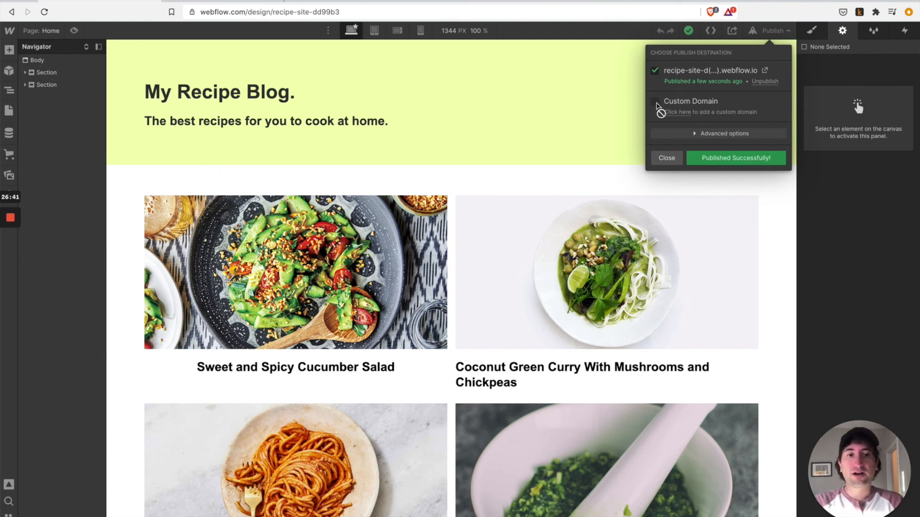
- Open the published site and examine the Sweet and Spicy Cucumber Salad recipe page with its ingredients and directions
click(766, 71)
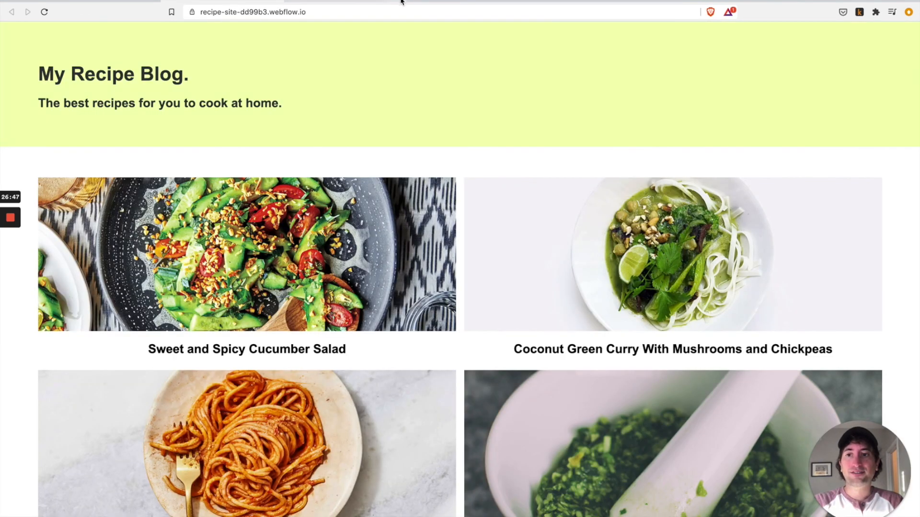
scroll(415, 75, down, 2)
scroll(415, 76, up, 2)
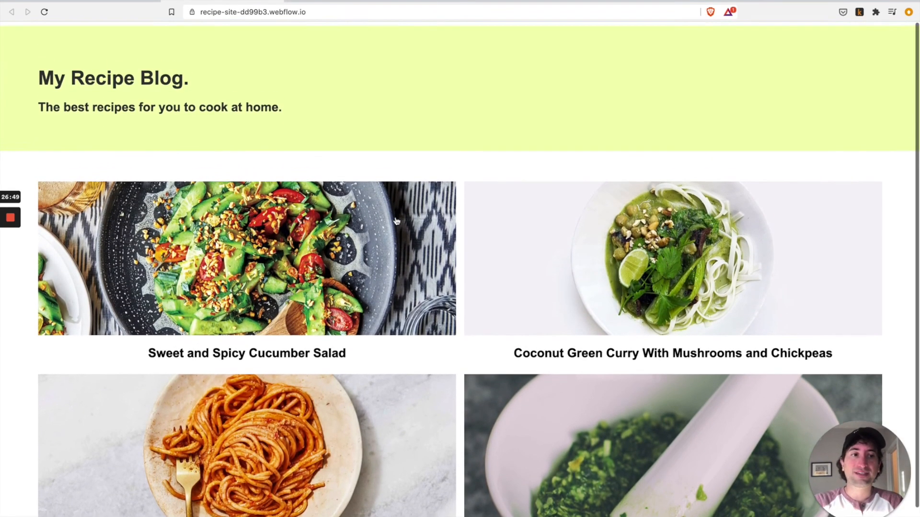
scroll(549, 172, down, 2)
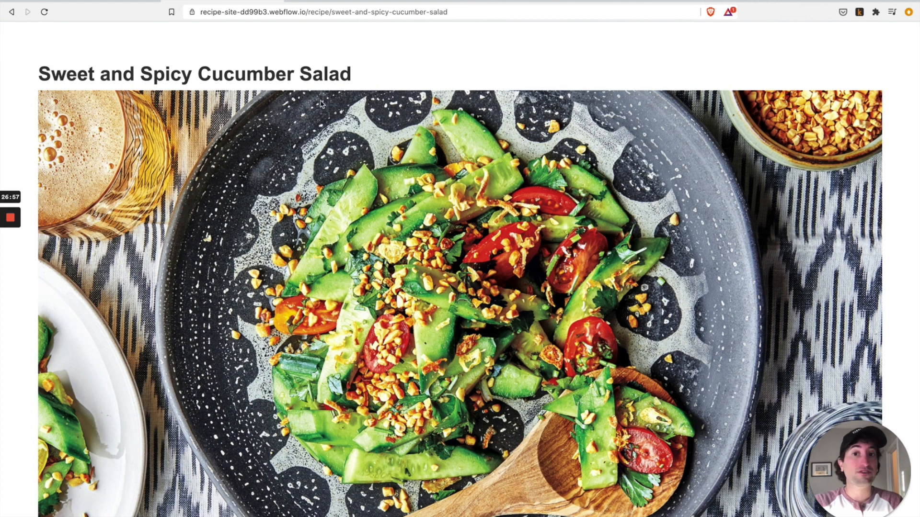
scroll(320, 96, down, 10)
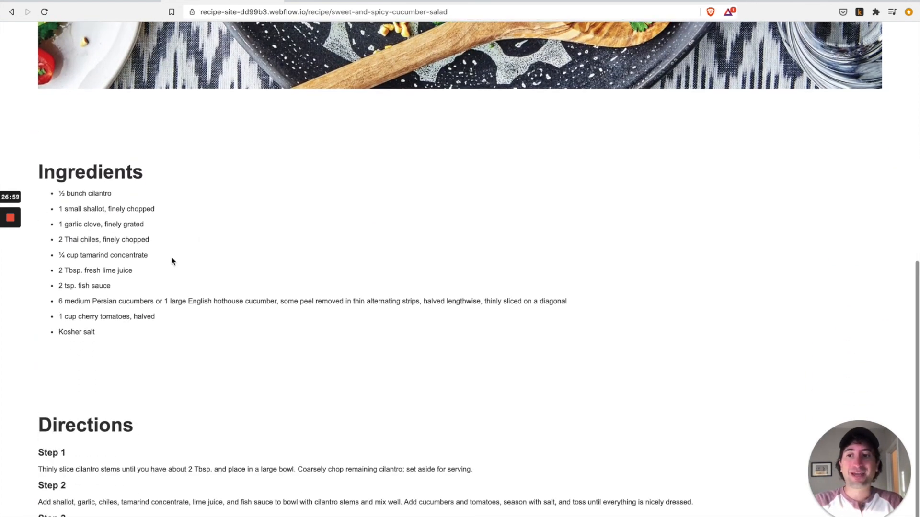
- Check the remaining directions on the published Sweet and Spicy Cucumber Salad page and return to the home page
scroll(201, 220, down, 2)
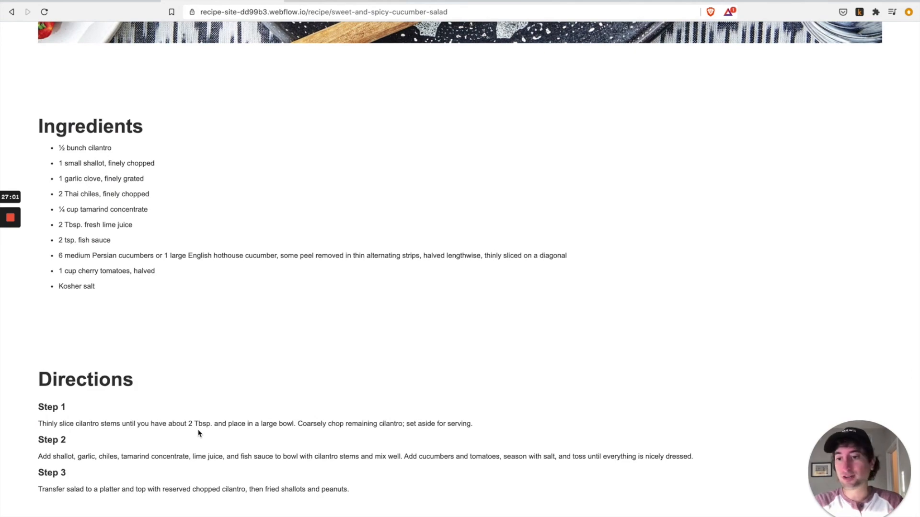
scroll(200, 433, up, 10)
scroll(459, 214, left, 5)
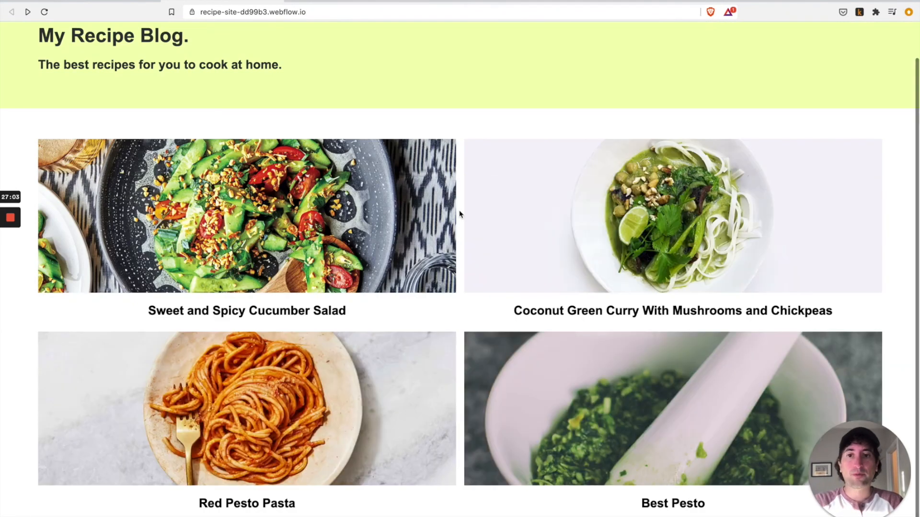
- Open the Coconut Green Curry With Mushrooms and Chickpeas recipe, examine its image and ingredients, and return to the home page
click(469, 214)
scroll(376, 212, down, 20)
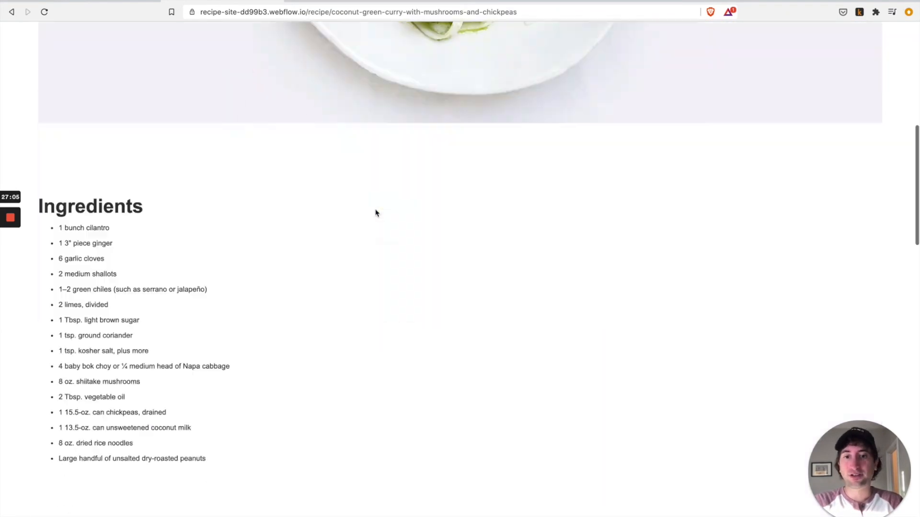
scroll(376, 213, up, 20)
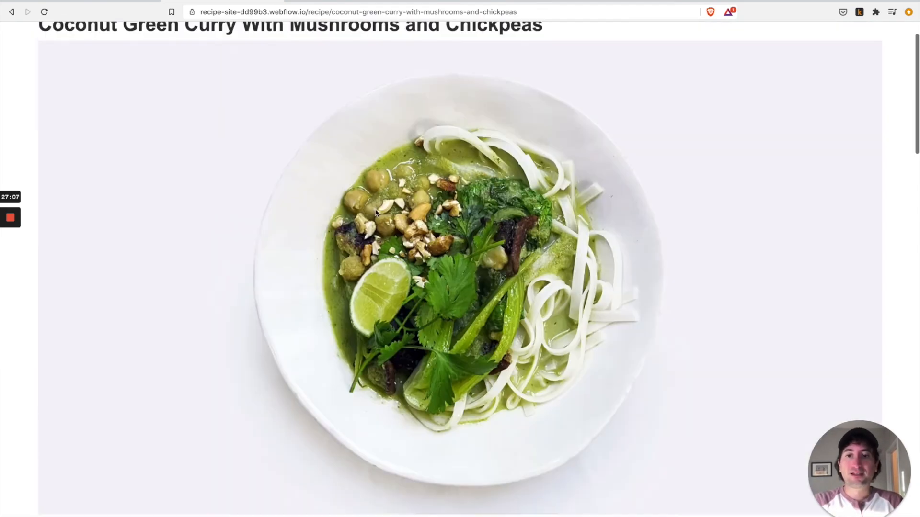
scroll(376, 213, down, 10)
scroll(376, 212, up, 10)
scroll(376, 213, left, 5)
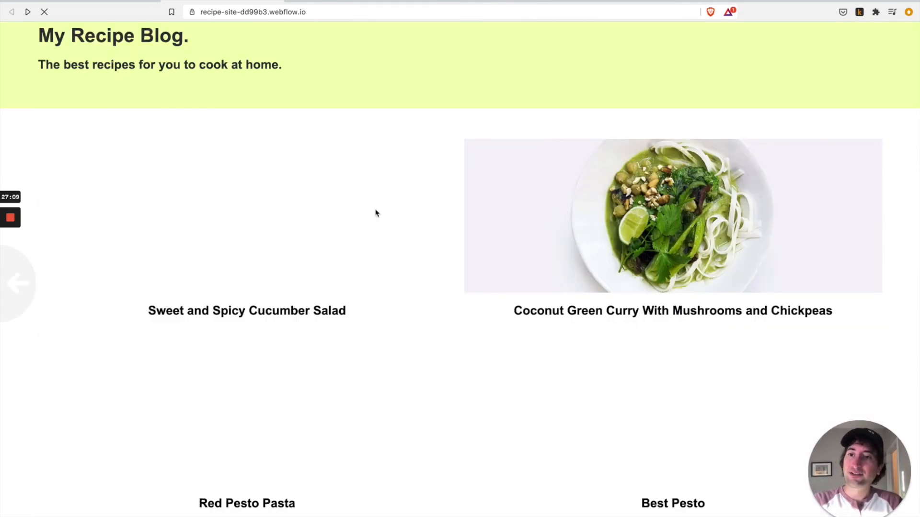
- Reopen the Sweet and Spicy Cucumber Salad recipe from the home grid, review the whole page, and return to the home page
scroll(376, 212, down, 2)
scroll(376, 212, up, 2)
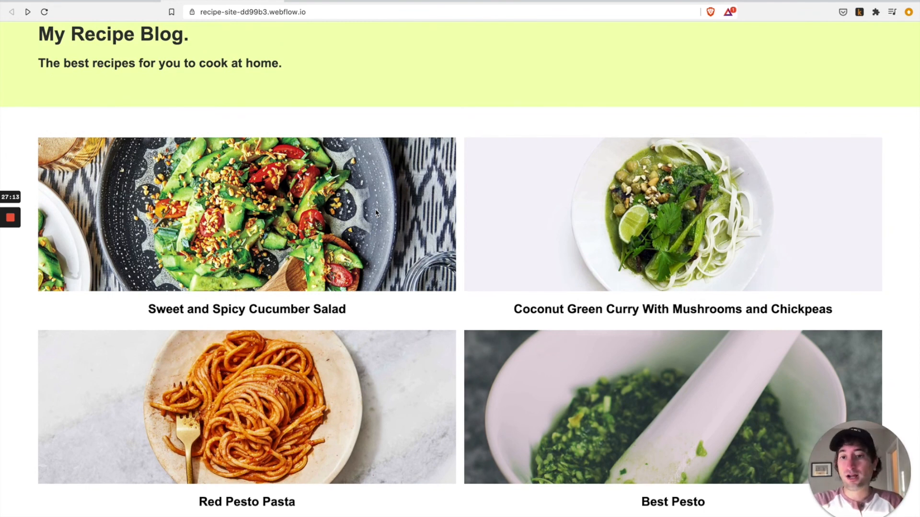
scroll(376, 213, up, 2)
scroll(376, 212, down, 2)
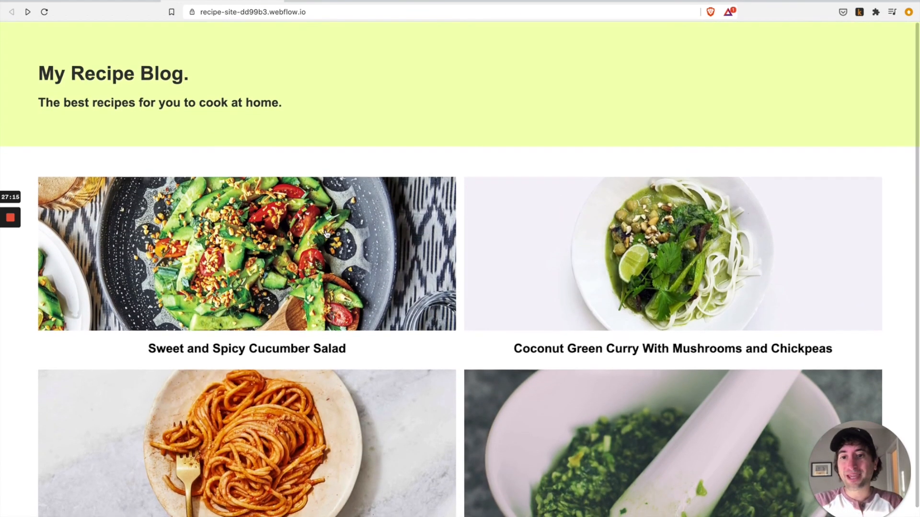
click(253, 200)
scroll(253, 200, down, 10)
scroll(250, 189, up, 10)
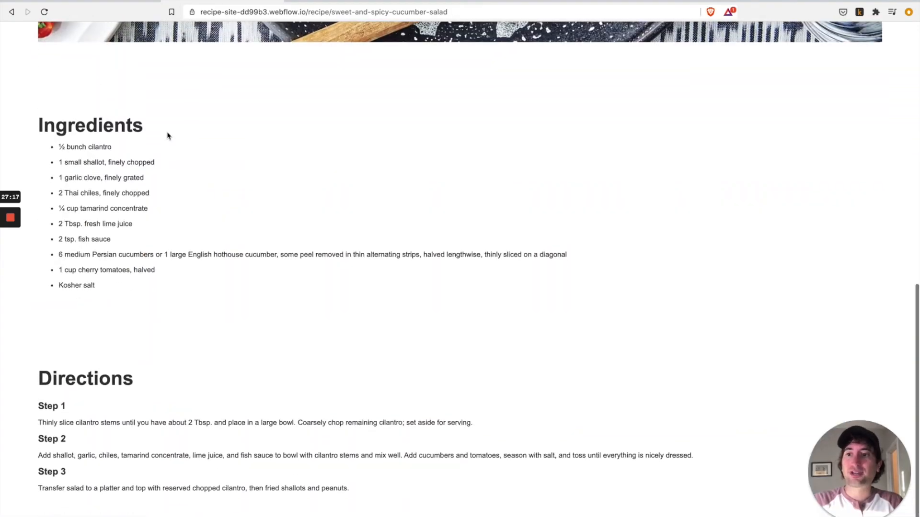
scroll(488, 367, down, 10)
scroll(297, 355, up, 10)
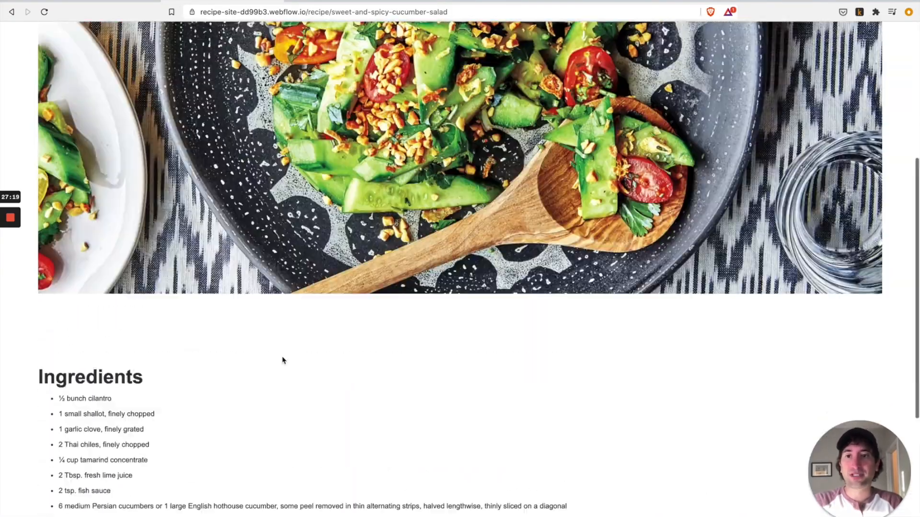
scroll(311, 243, left, 5)
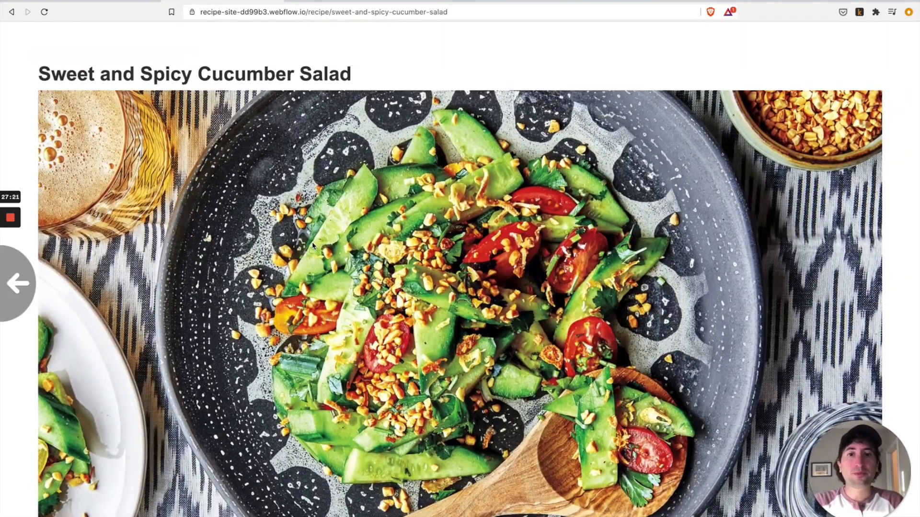
scroll(312, 243, up, 2)
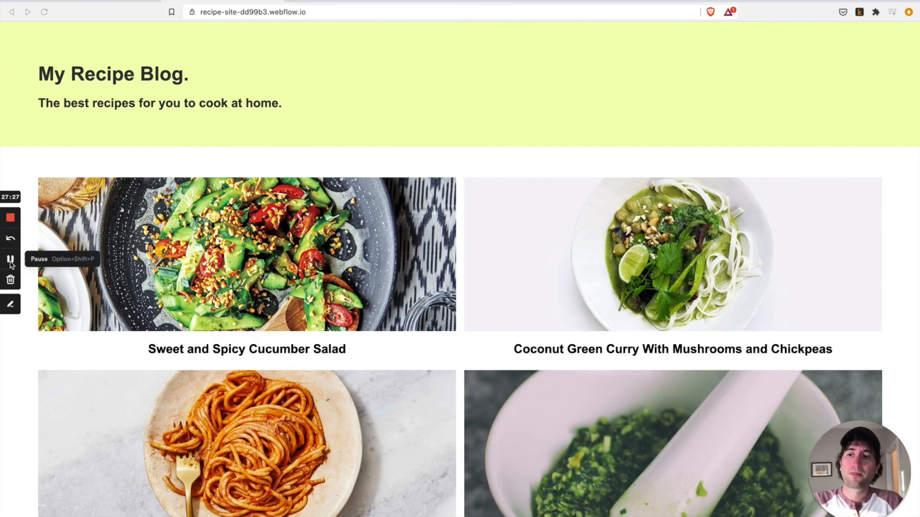
- Switch to the Webflow Designer, dismiss the publish dialog, and preview the Home page at the tablet and mobile landscape breakpoints
click(106, 1)
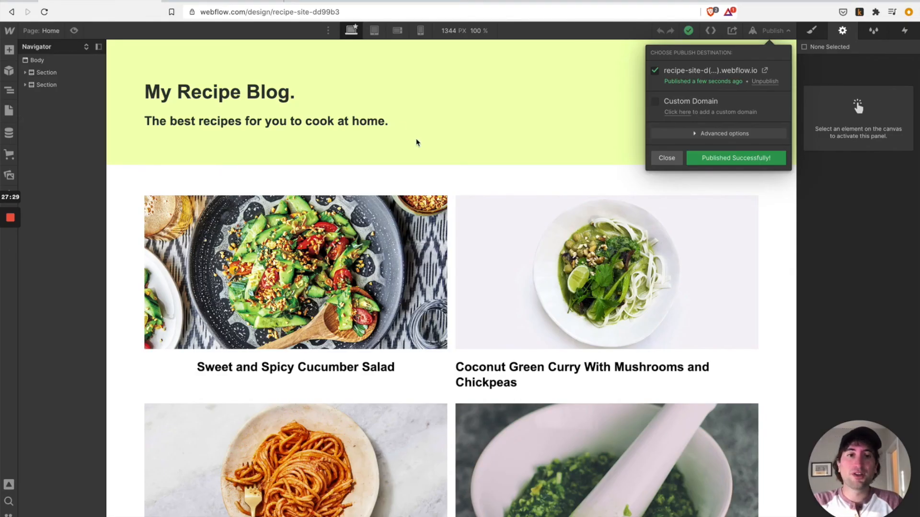
click(663, 157)
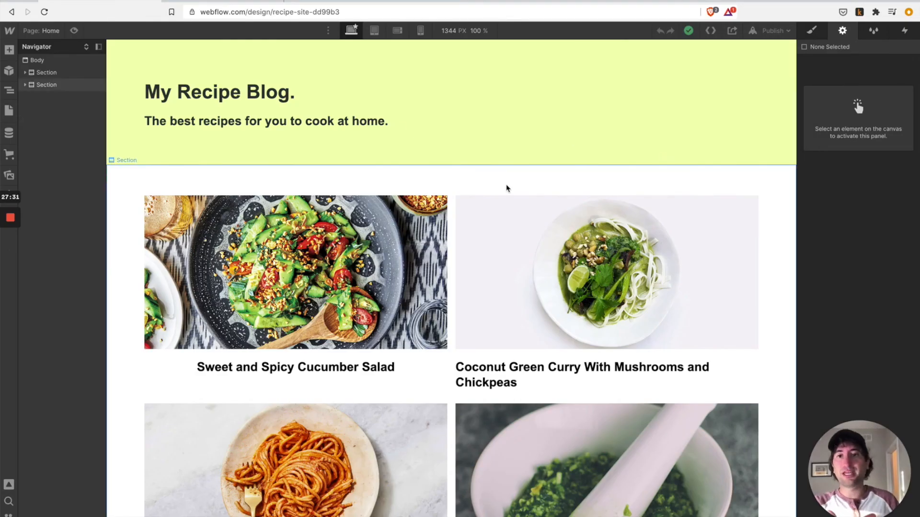
click(371, 31)
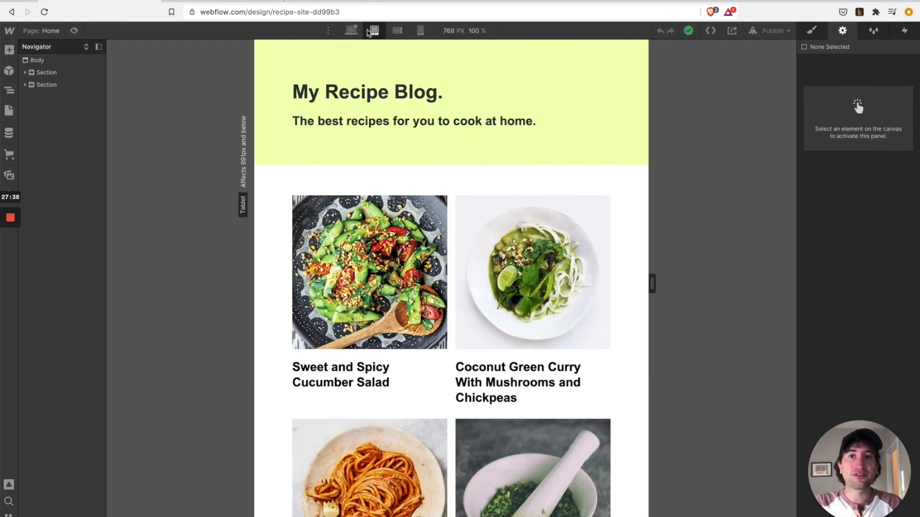
click(393, 32)
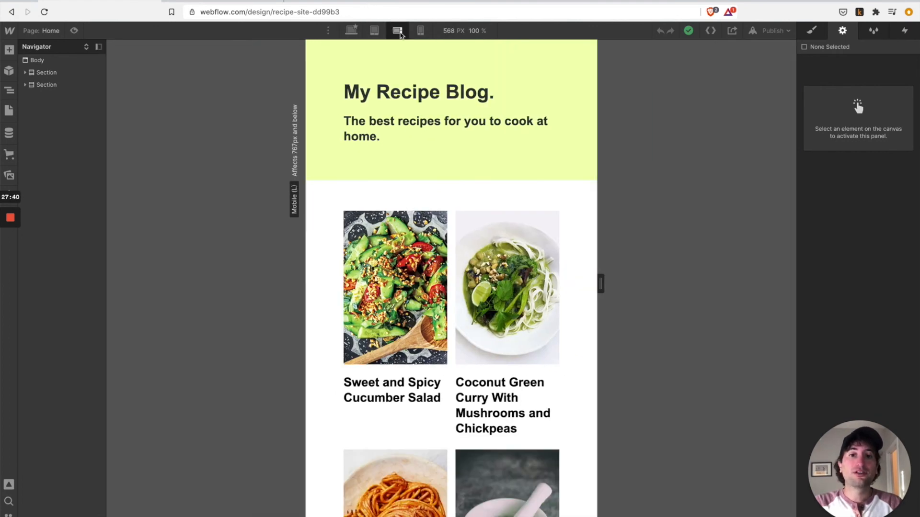
- Examine how the home page's heading and recipe grid adapt on the mobile portrait and tablet breakpoints
click(420, 31)
scroll(485, 185, down, 2)
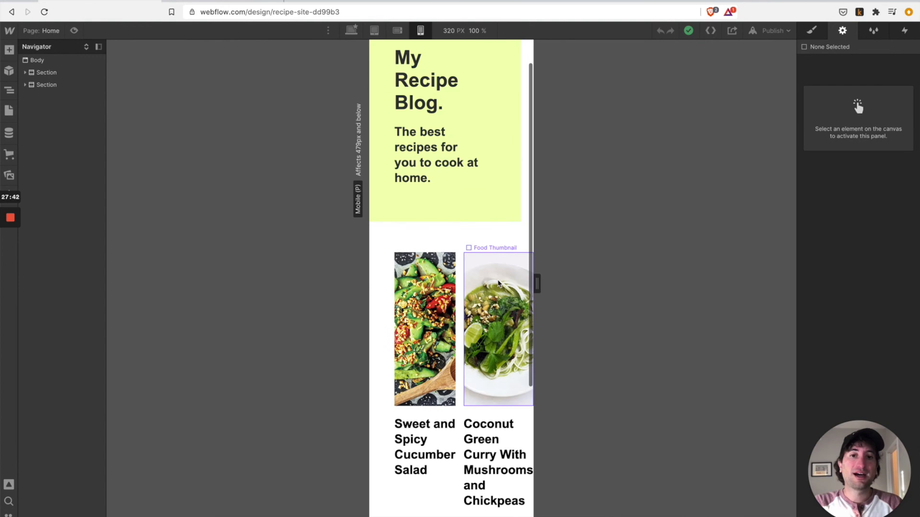
scroll(498, 283, down, 5)
scroll(433, 88, up, 4)
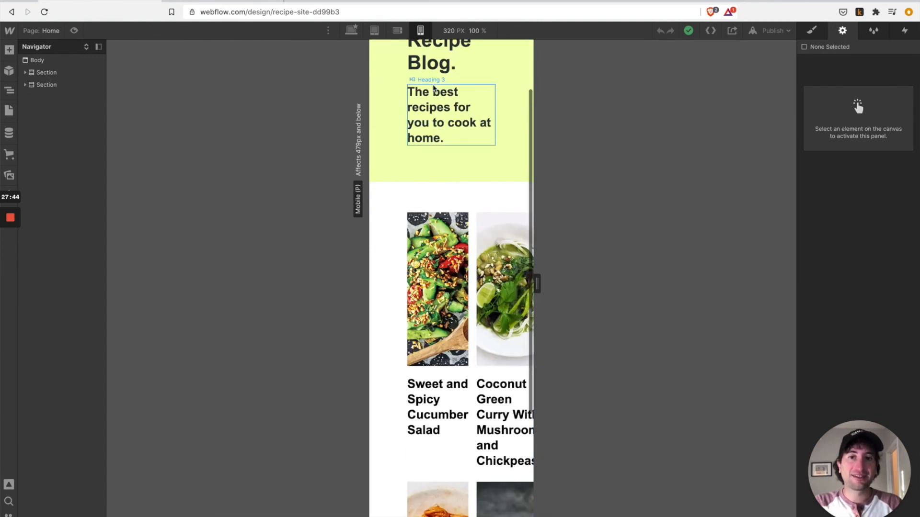
click(374, 31)
scroll(423, 87, down, 1)
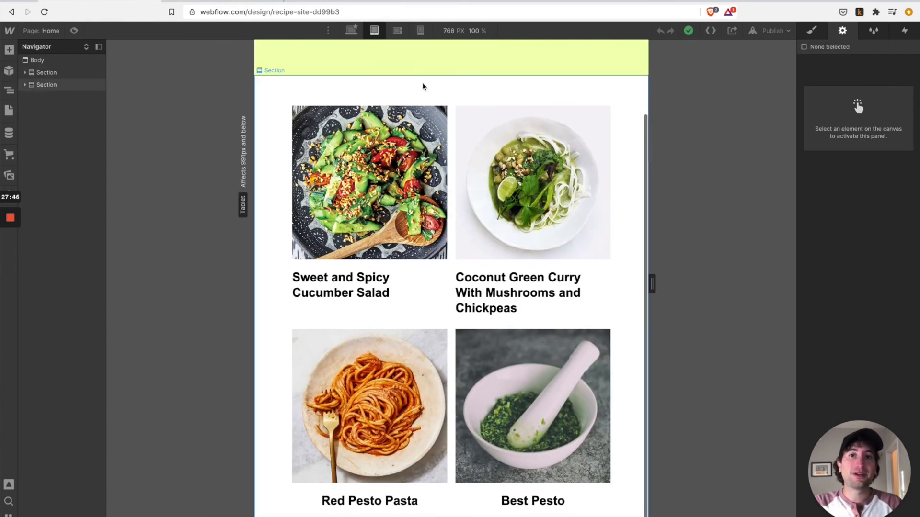
scroll(423, 87, up, 2)
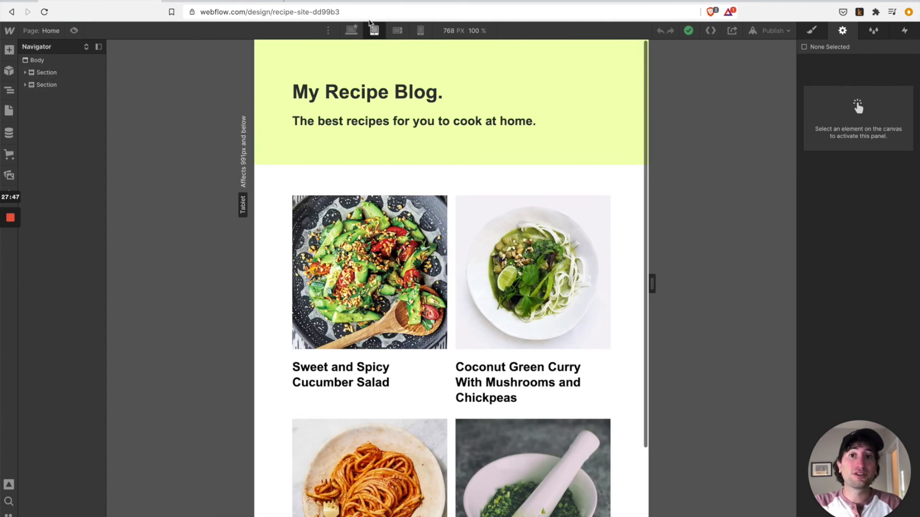
- Check the mobile landscape layout with the canvas widened to 767 px and the mobile portrait layout at 479 px
click(397, 31)
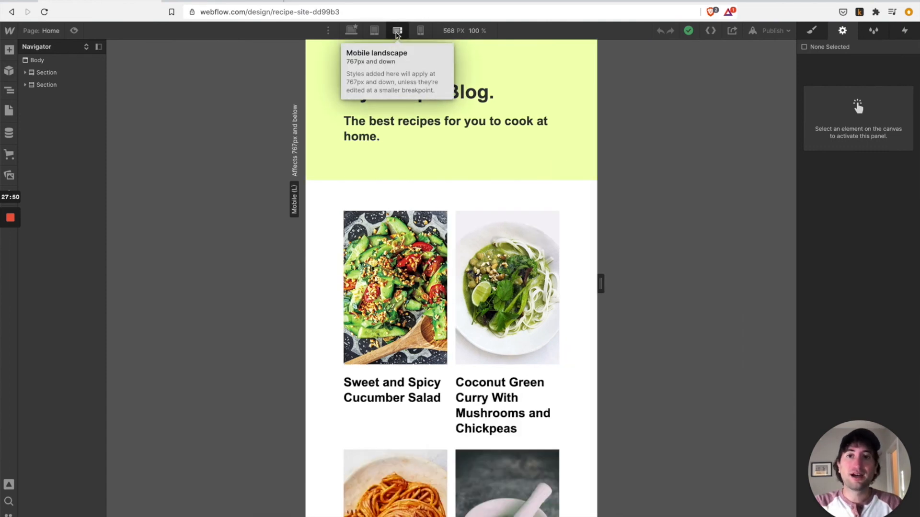
scroll(431, 174, down, 3)
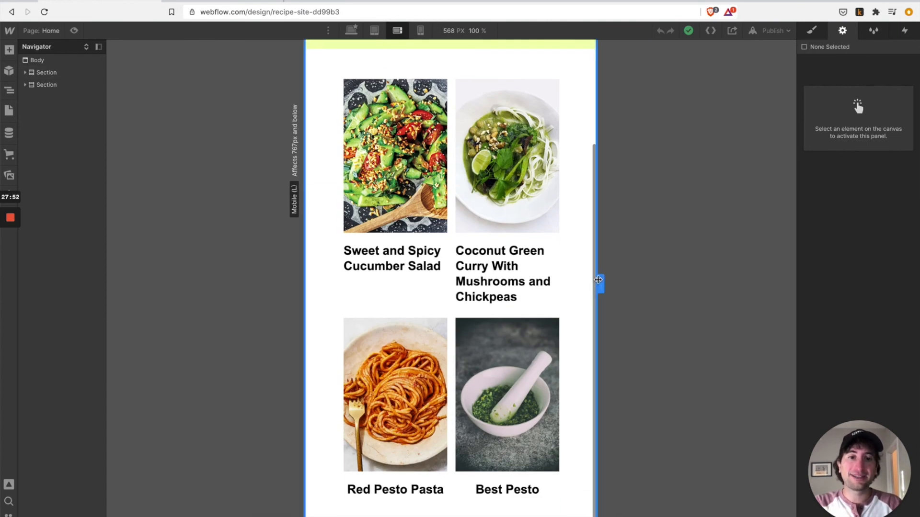
drag(601, 284, 577, 276)
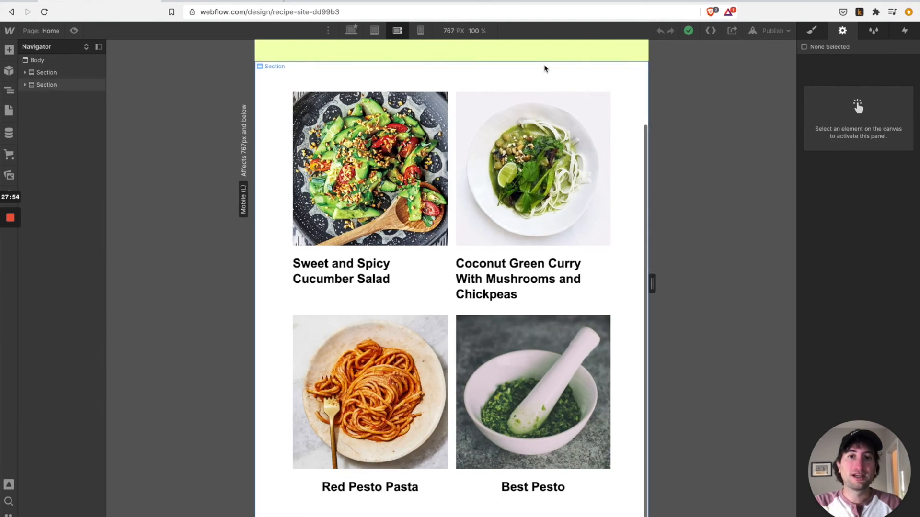
click(420, 31)
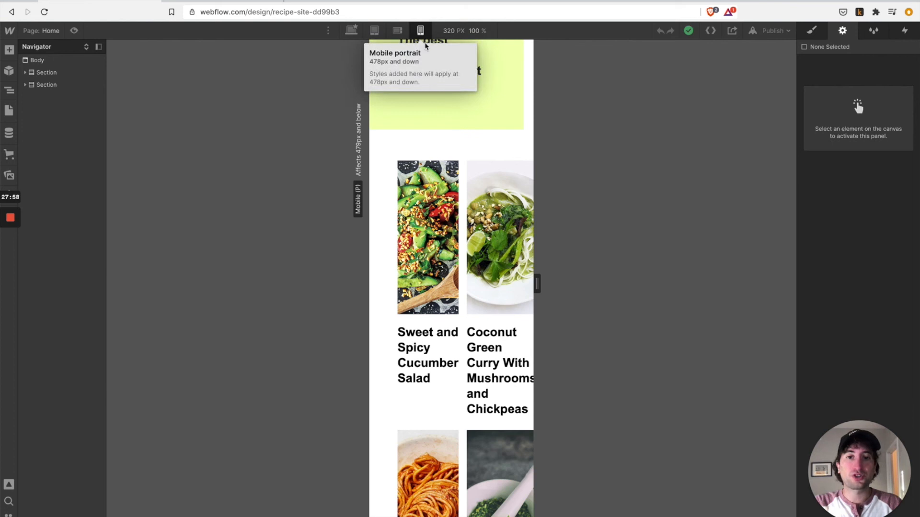
drag(537, 284, 652, 250)
scroll(479, 168, up, 3)
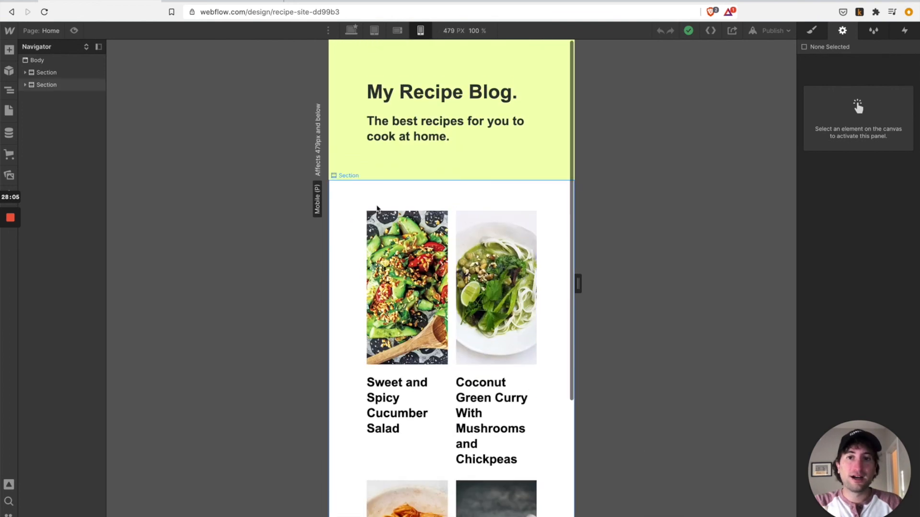
- On the mobile landscape breakpoint, set the recipe section's left and right padding to 21 px
click(397, 29)
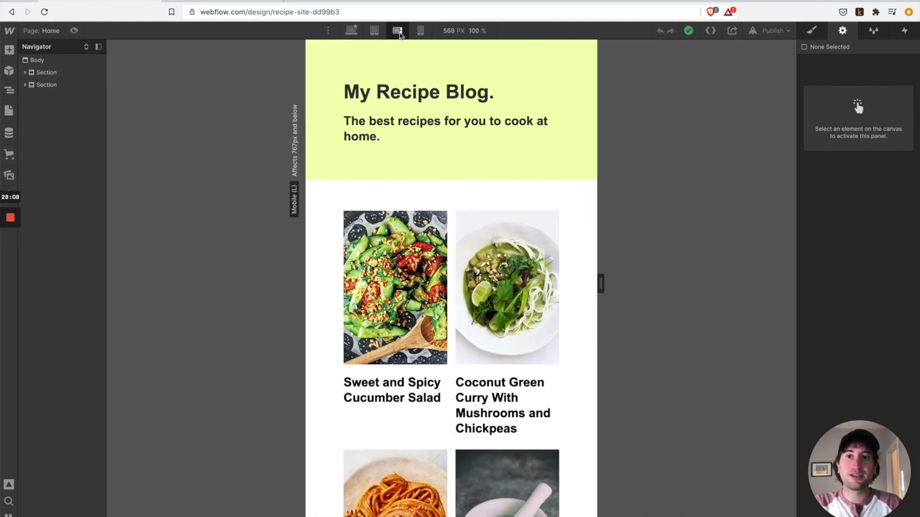
scroll(403, 208, down, 1)
scroll(403, 209, up, 1)
click(52, 86)
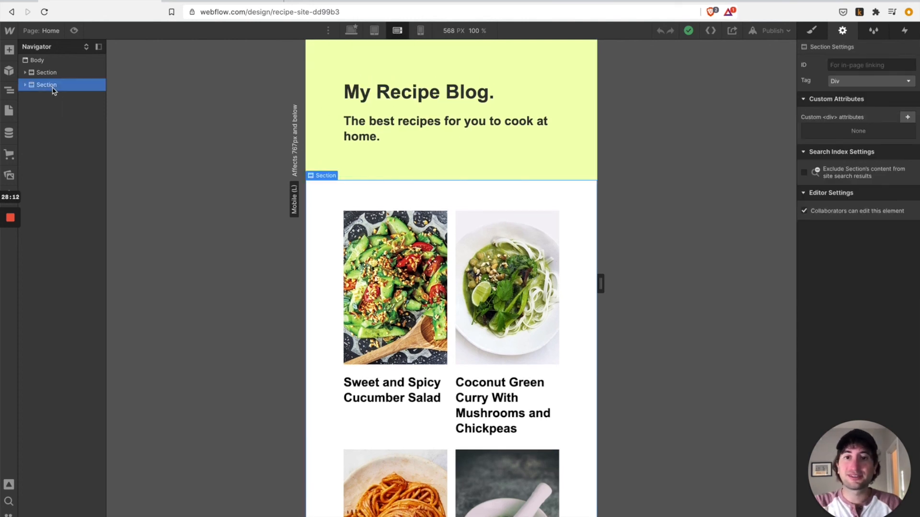
click(812, 30)
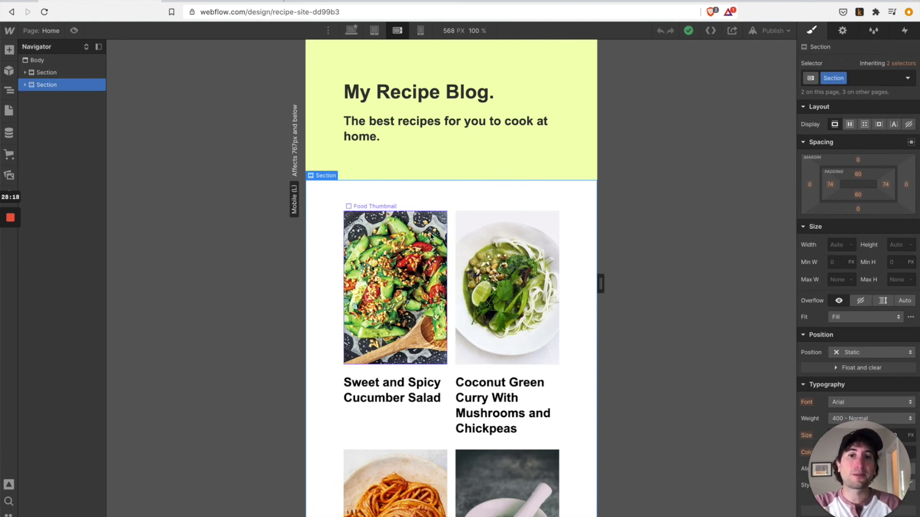
drag(833, 191, 806, 192)
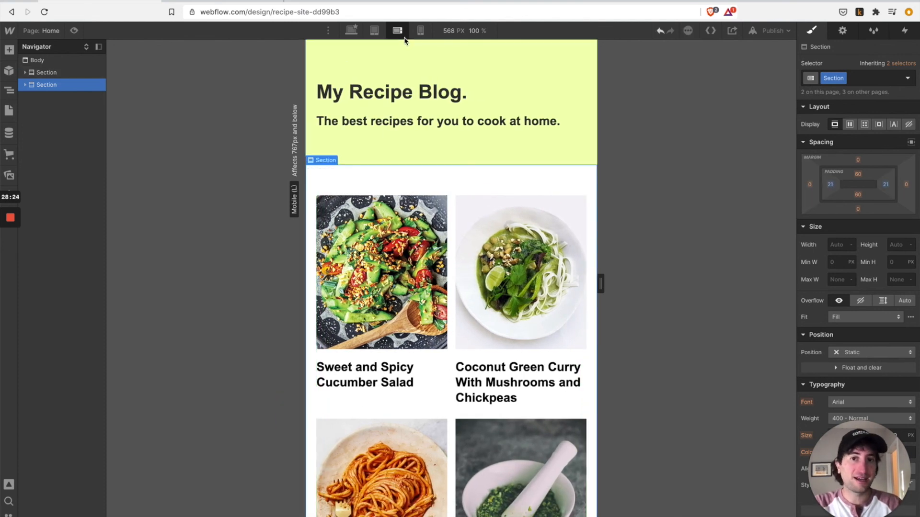
- Examine the section padding with mobile landscape widened to 767 px, and on the mobile portrait and tablet breakpoints
drag(601, 283, 778, 248)
scroll(568, 251, down, 3)
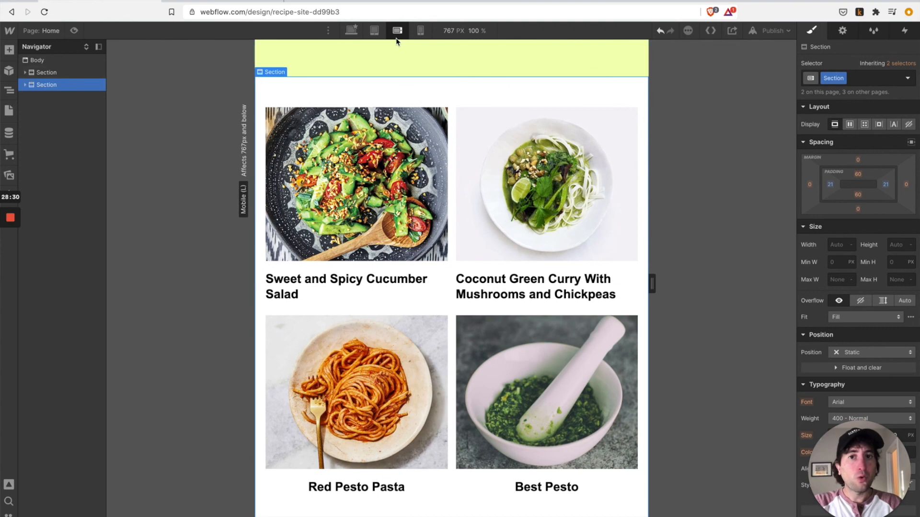
scroll(446, 108, up, 3)
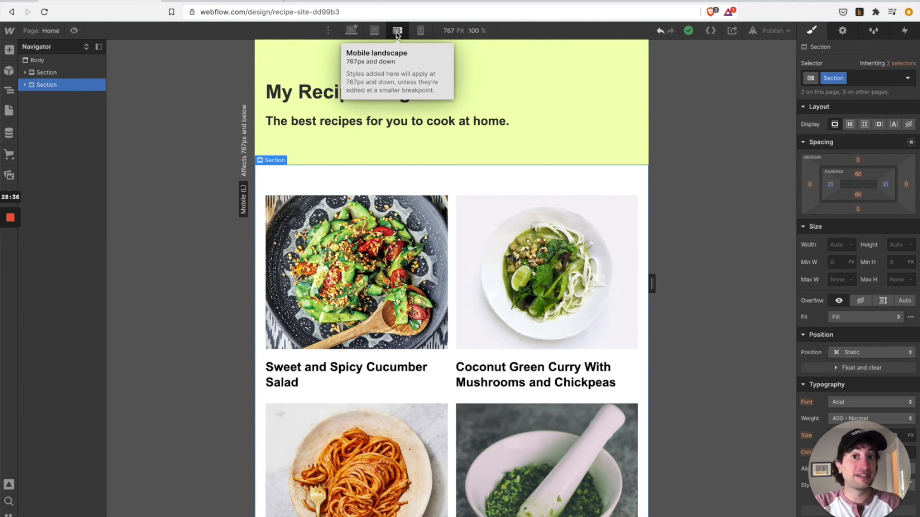
click(420, 30)
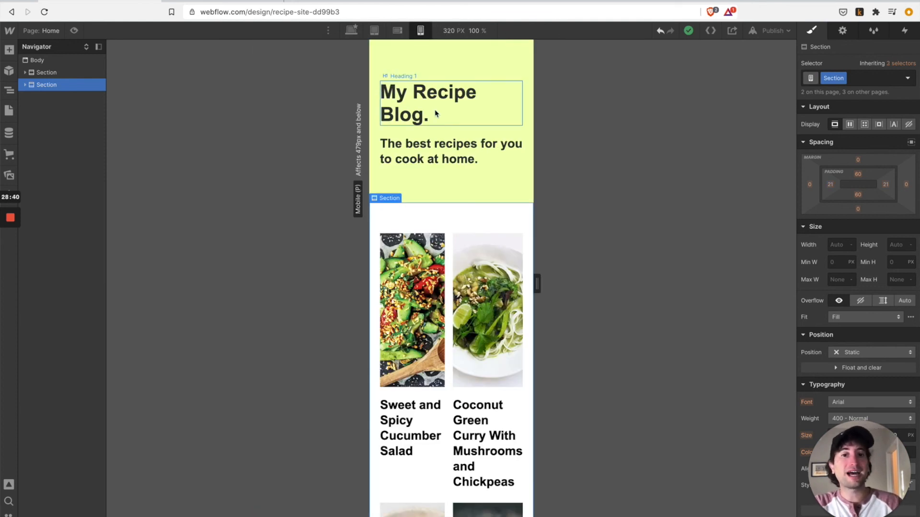
click(376, 32)
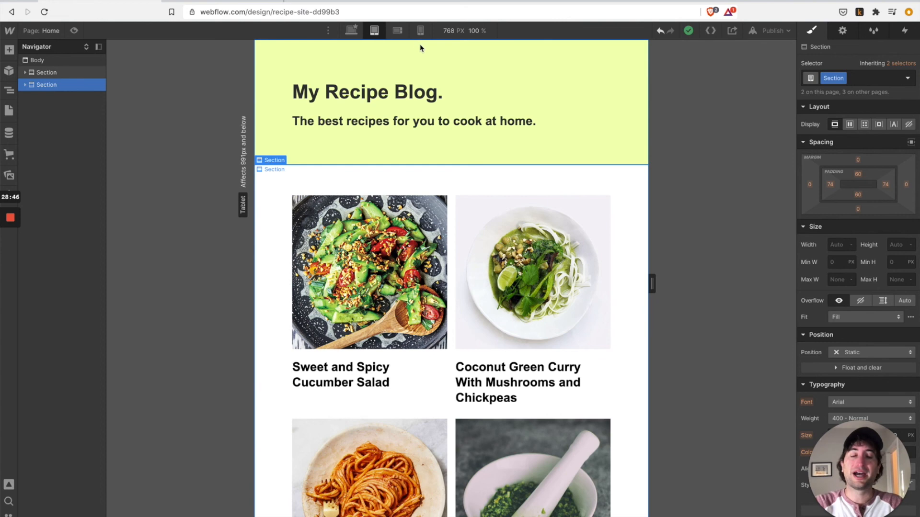
click(397, 31)
click(420, 30)
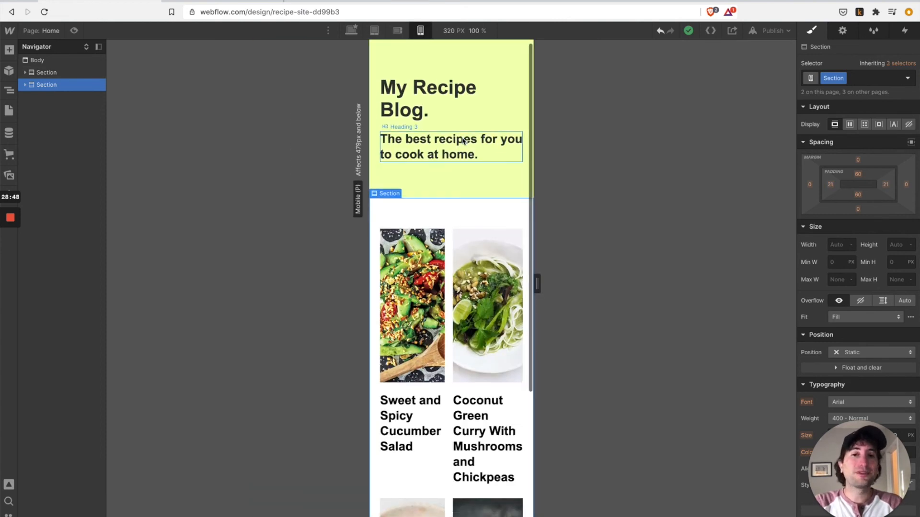
- On the mobile portrait breakpoint, delete one 1fr column from the Collection List grid so the recipes stack in one column
scroll(433, 161, down, 5)
scroll(433, 161, up, 2)
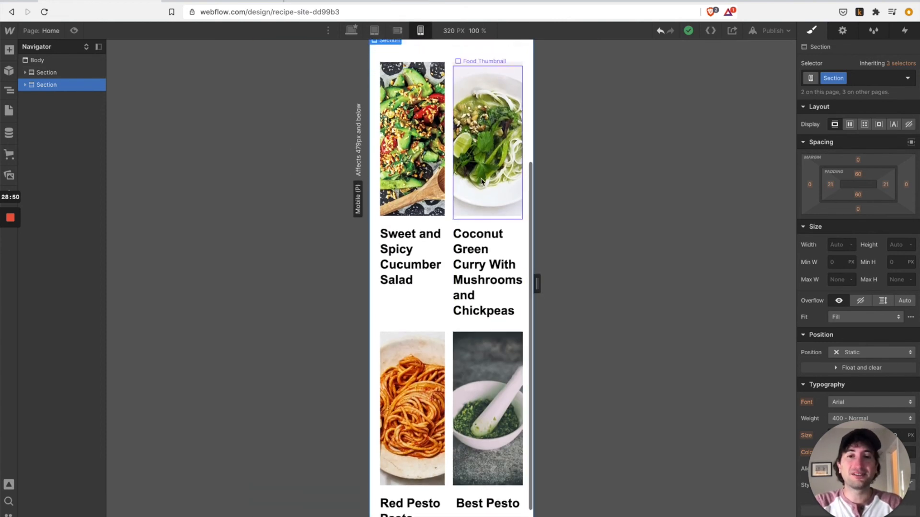
click(446, 109)
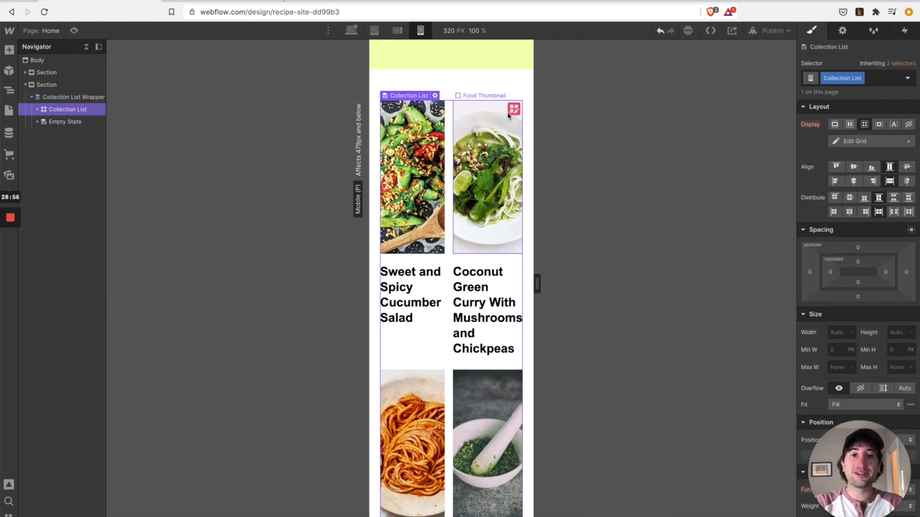
scroll(512, 114, up, 1)
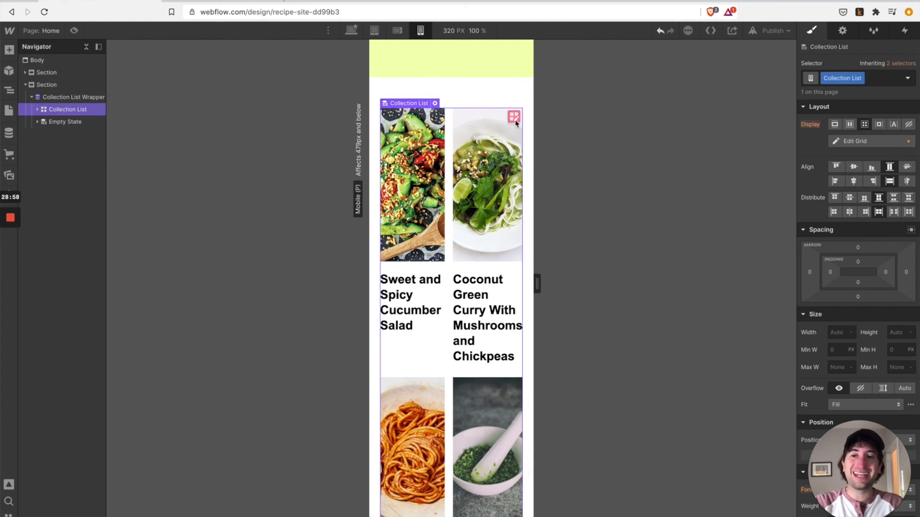
click(853, 142)
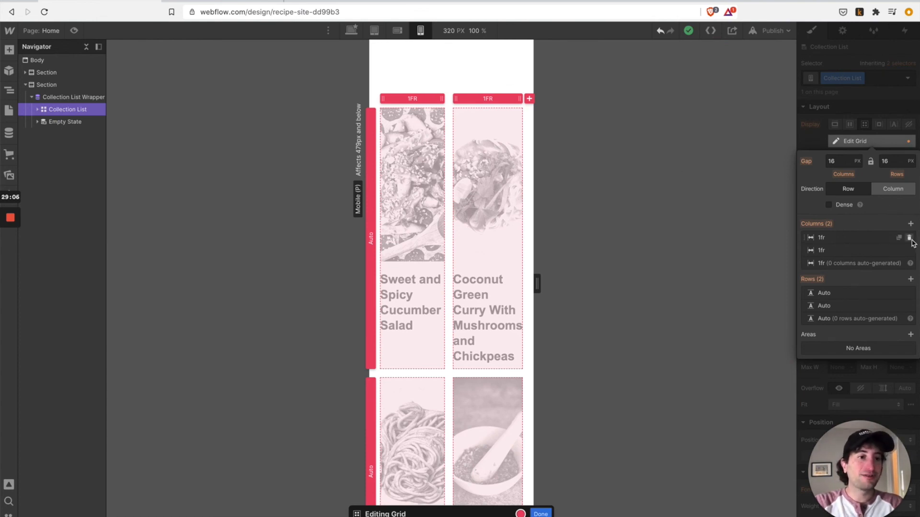
click(909, 238)
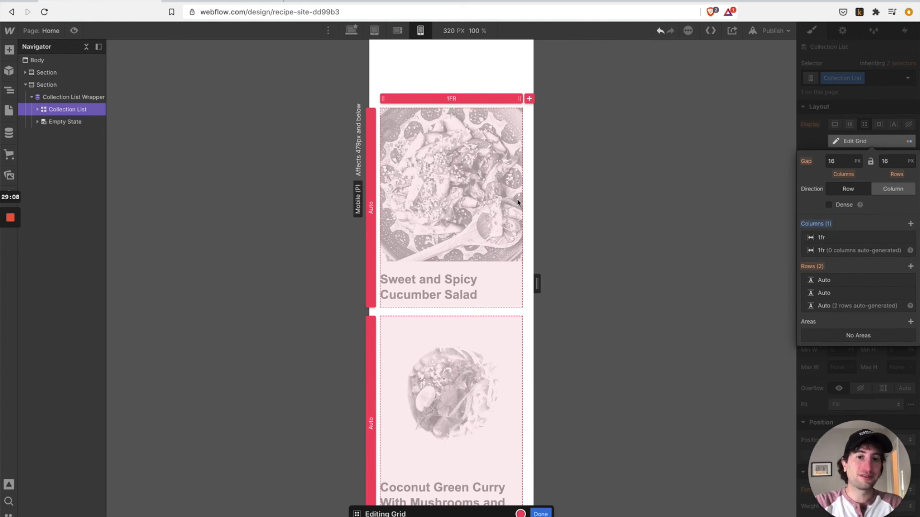
click(540, 514)
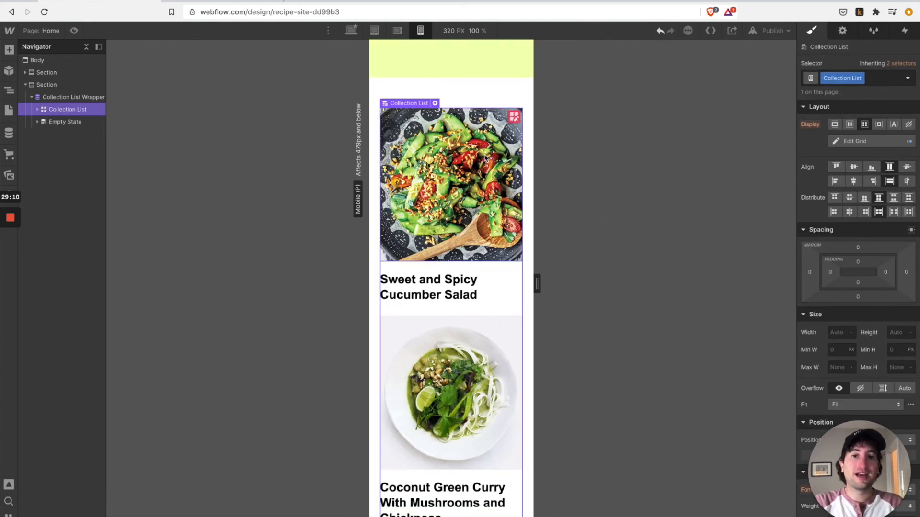
- Align the Recipe Link Group's children to the left on mobile portrait so the recipe titles are left-aligned
scroll(485, 158, up, 1)
scroll(486, 158, up, 3)
scroll(463, 168, down, 5)
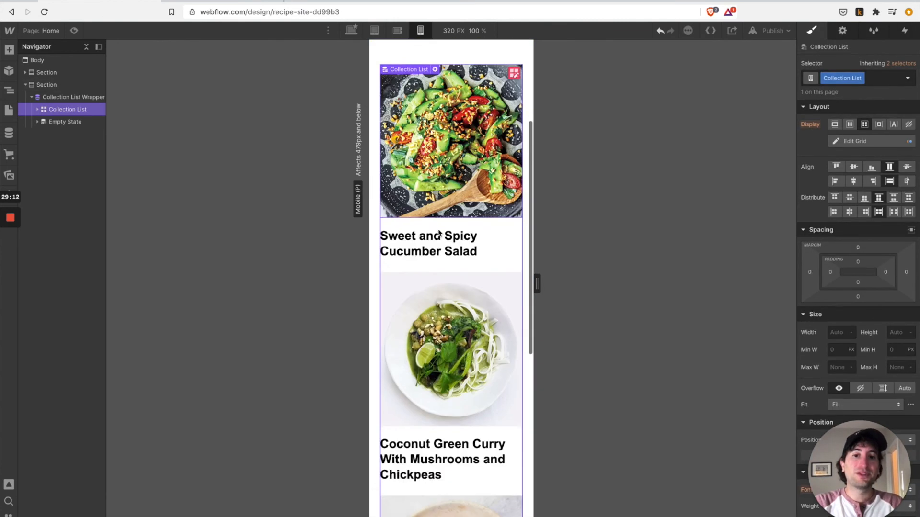
scroll(463, 167, down, 6)
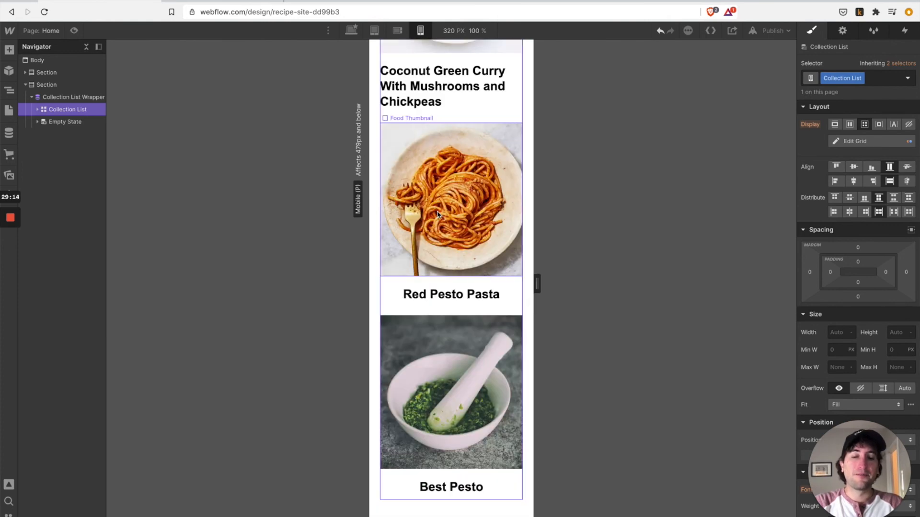
scroll(436, 147, up, 8)
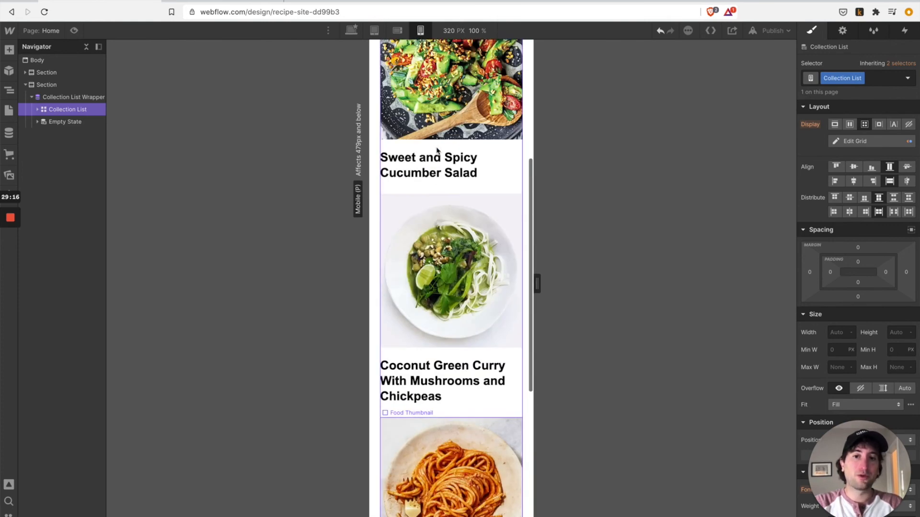
scroll(401, 293, down, 8)
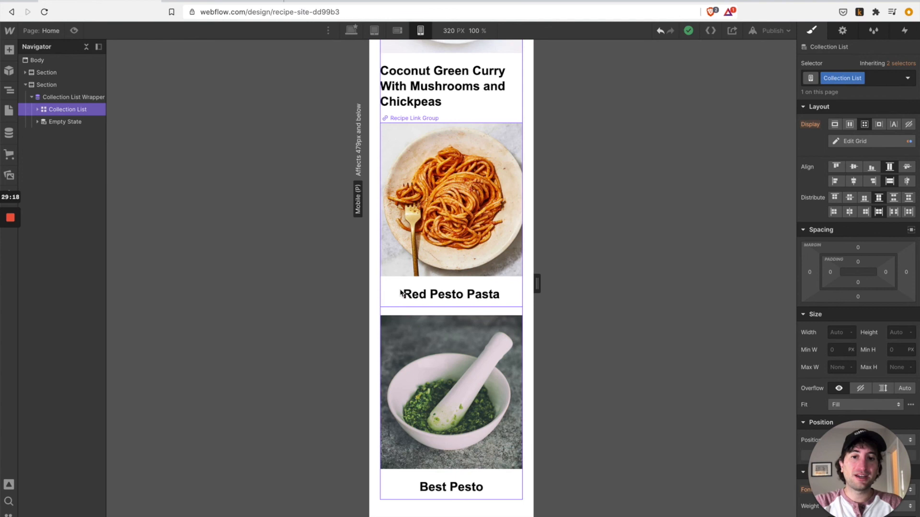
click(401, 294)
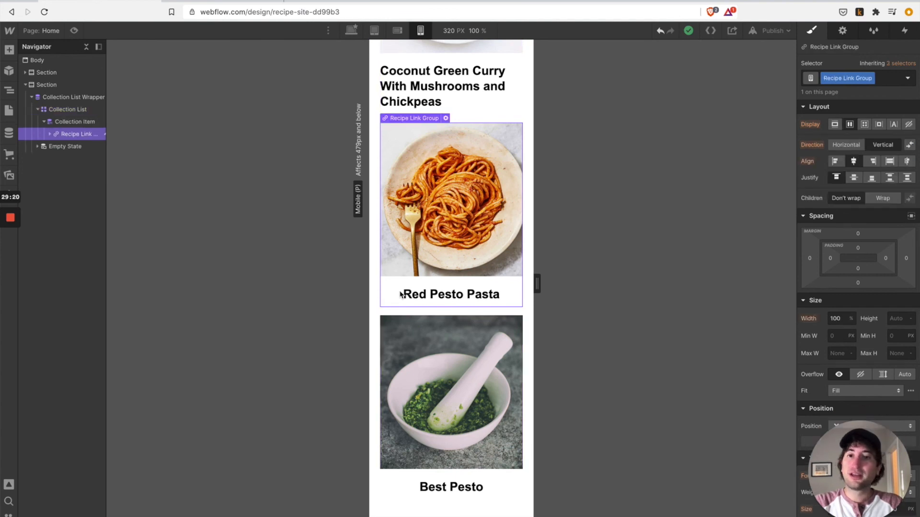
click(50, 135)
click(50, 134)
click(50, 135)
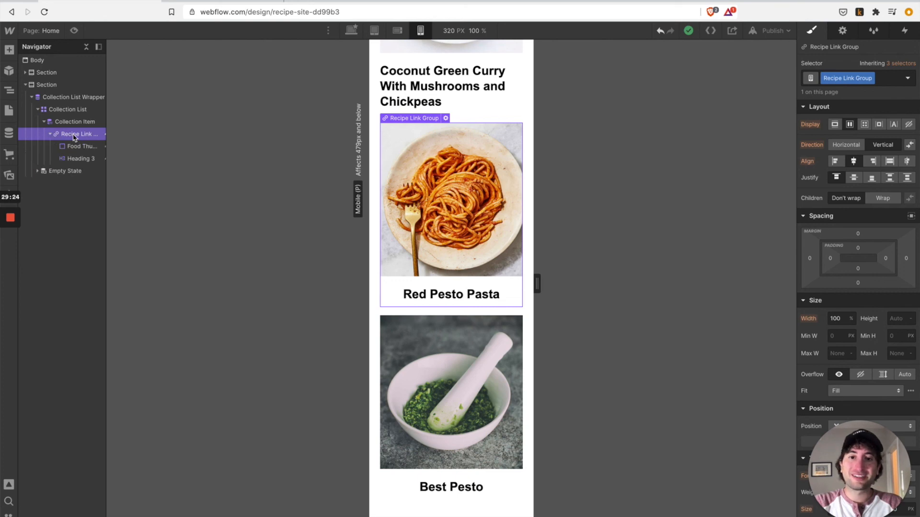
click(836, 163)
scroll(431, 311, up, 8)
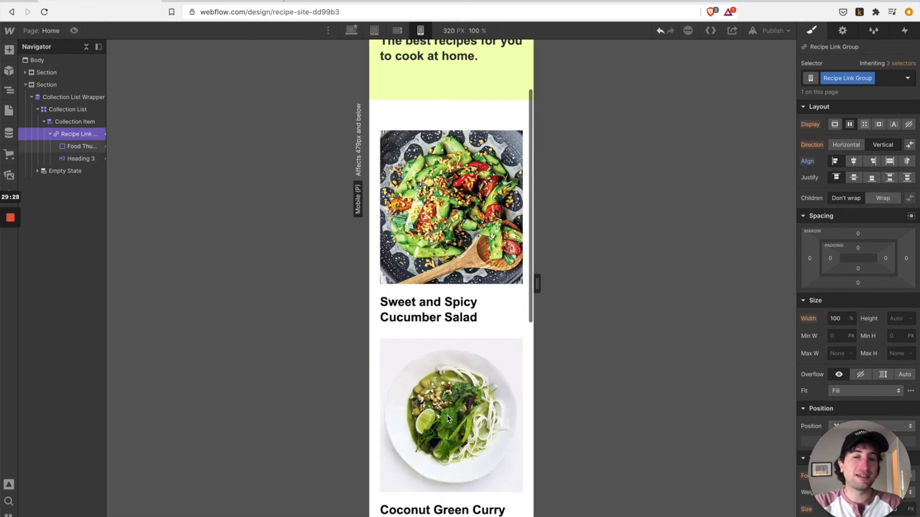
scroll(449, 406, down, 6)
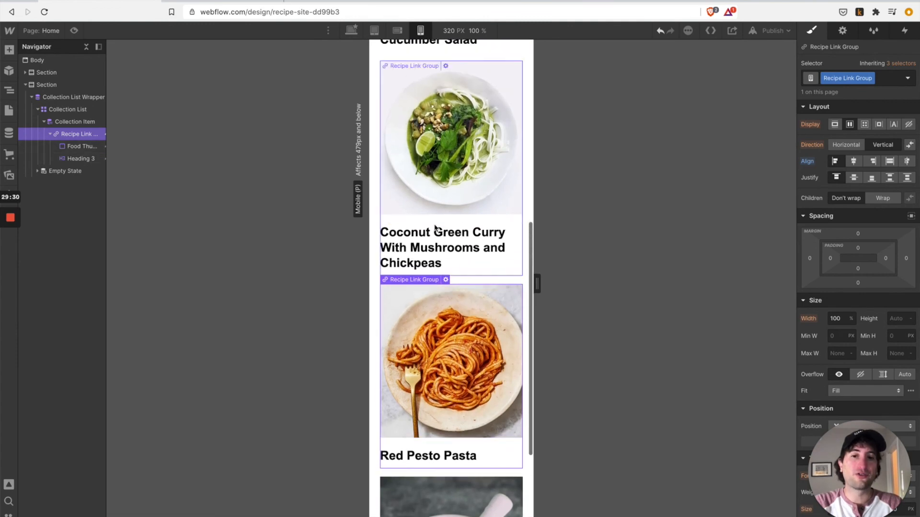
- Return to the desktop breakpoint with the first recipe's Food Thumbnail selected and look over the page
click(13, 260)
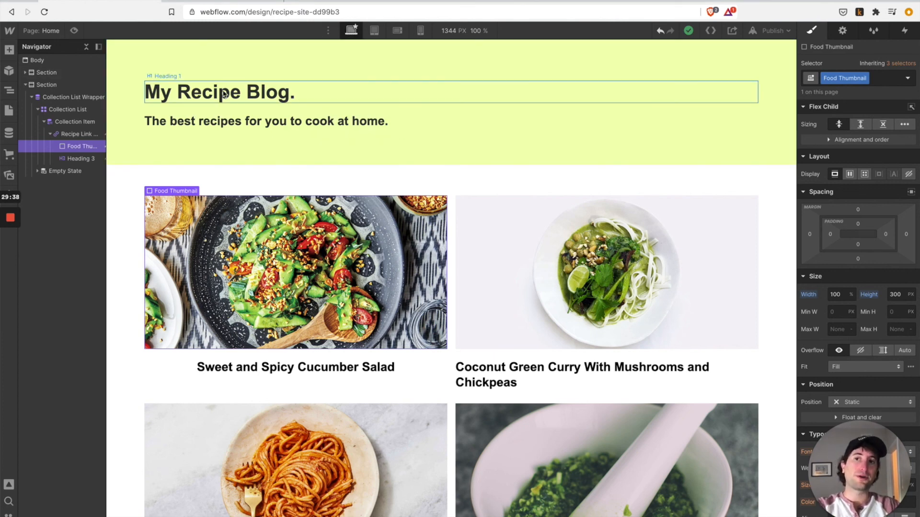
scroll(223, 93, down, 1)
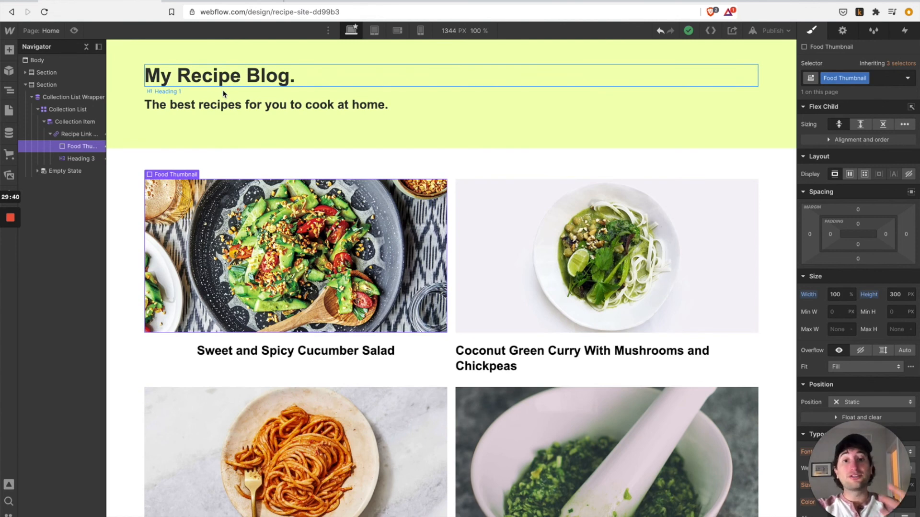
scroll(223, 94, down, 3)
scroll(223, 94, up, 4)
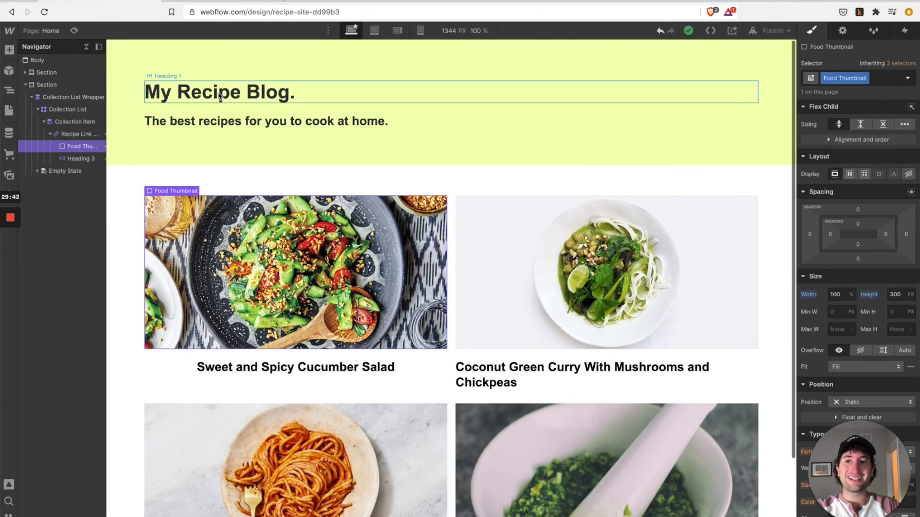
click(218, 96)
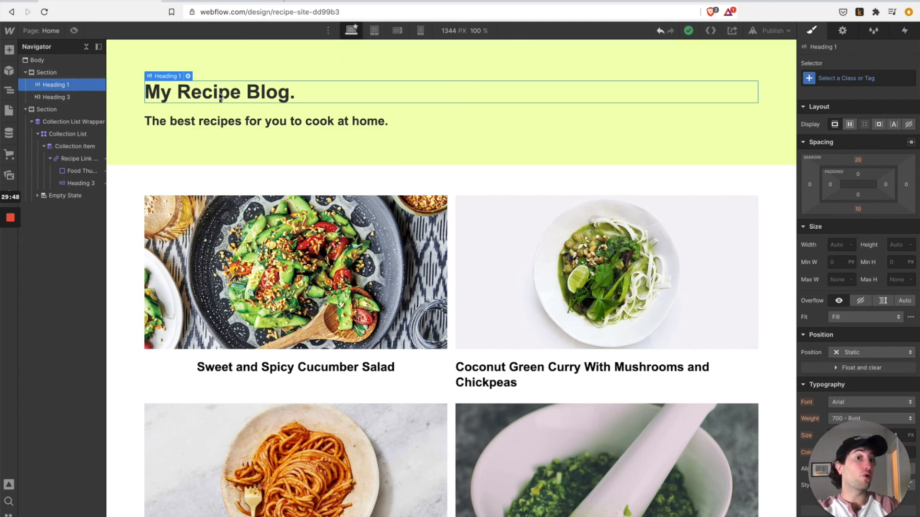
click(188, 76)
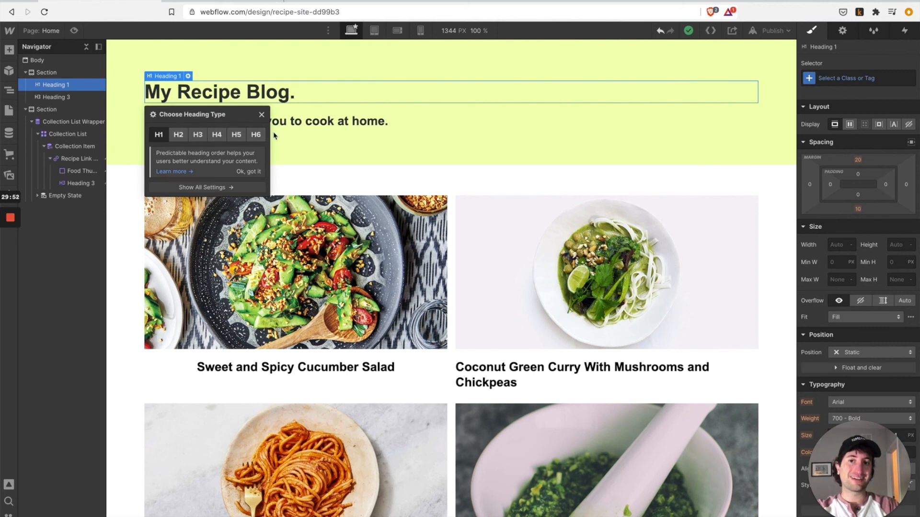
click(842, 77)
text(Heading)
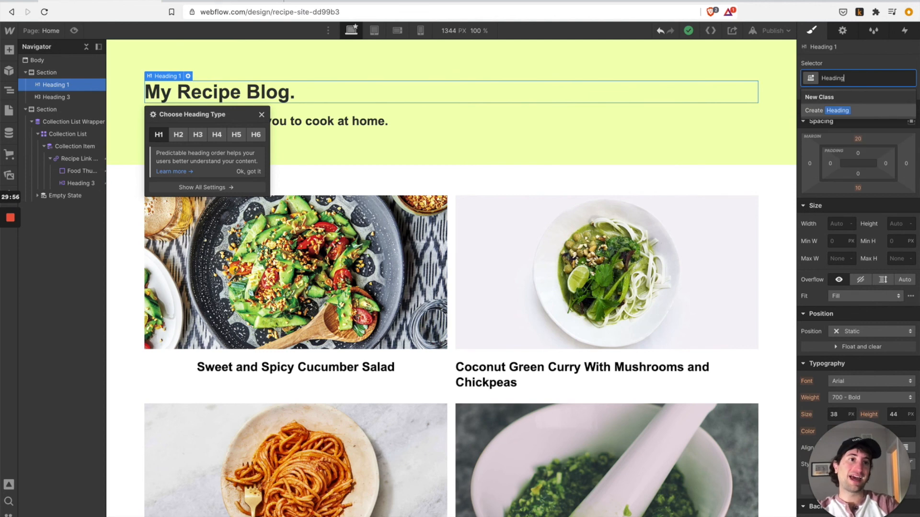
text(Ma)
key(BackSpace)
key(BackSpace)
key(BackSpace)
key(BackSpace)
key(BackSpace)
key(BackSpace)
key(BackSpace)
key(BackSpace)
key(BackSpace)
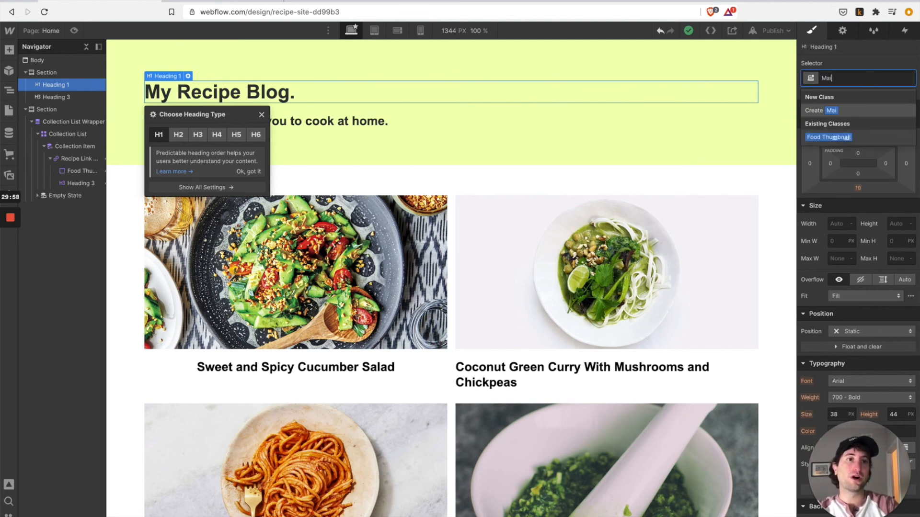
click(764, 69)
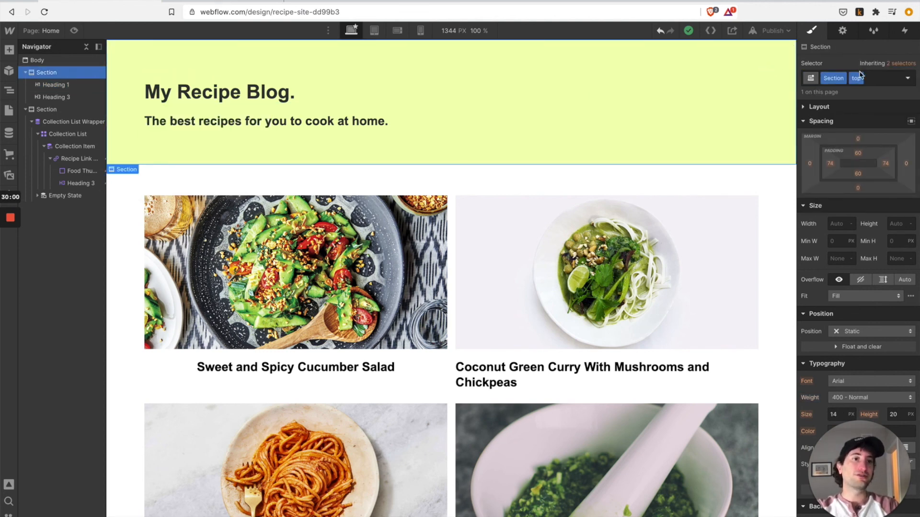
- Apply the Montserrat font to all H1 headings through the "My Recipe Blog." heading's HTML tag selector
click(309, 101)
click(838, 78)
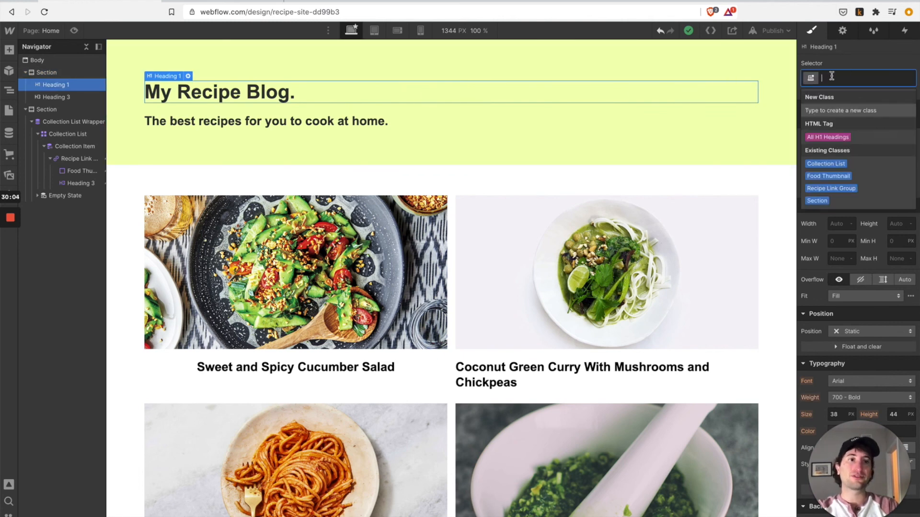
click(836, 138)
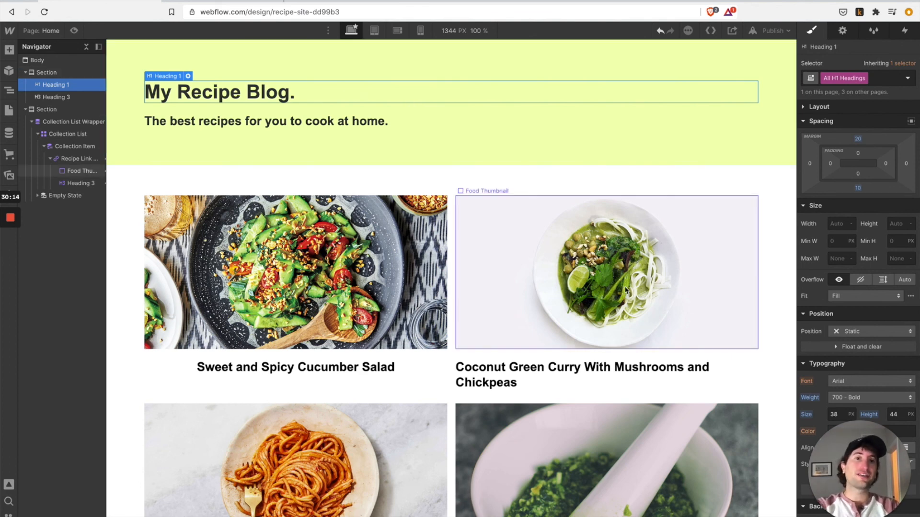
scroll(854, 280, down, 5)
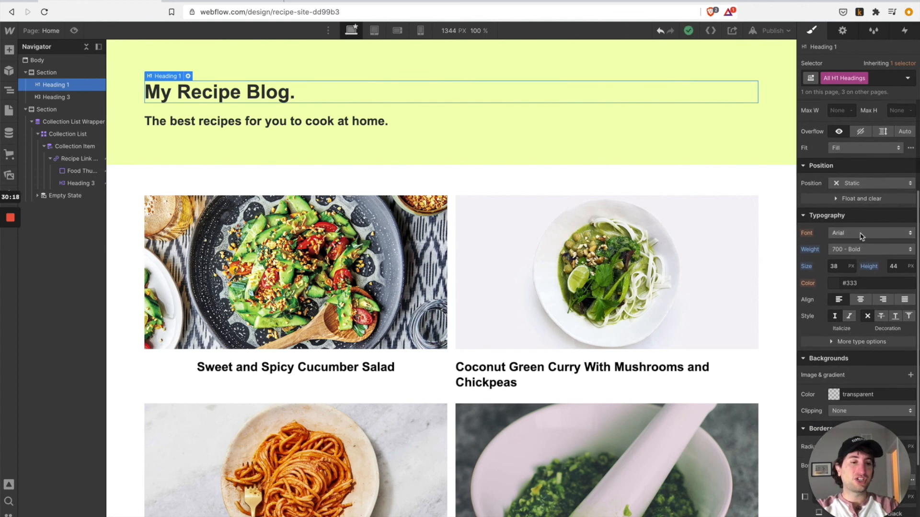
click(860, 233)
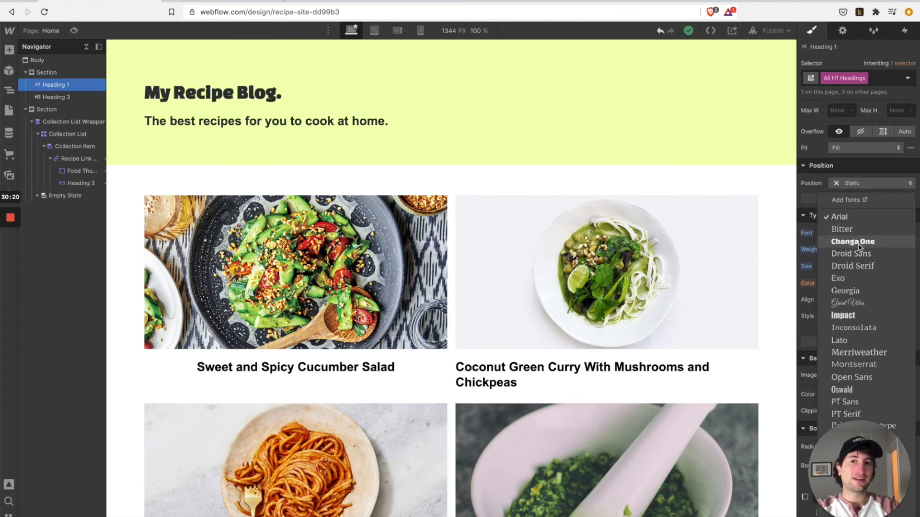
drag(862, 440, 681, 431)
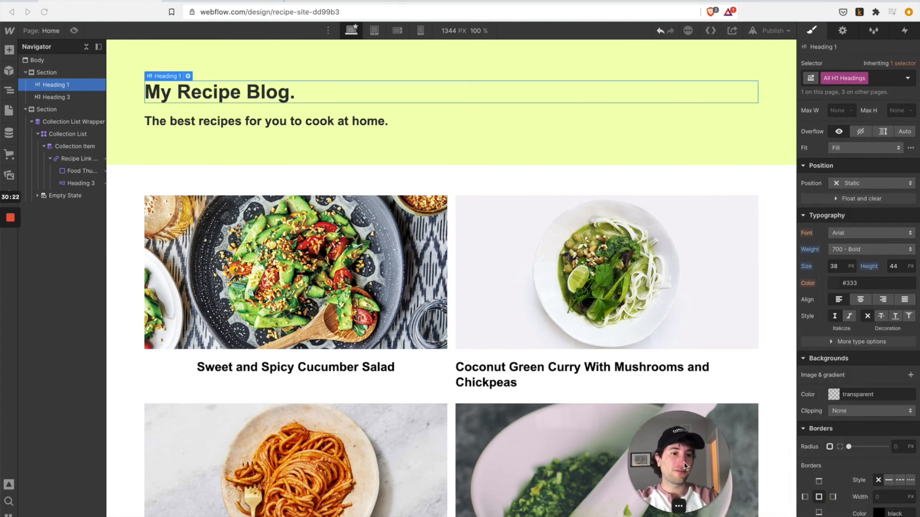
click(858, 234)
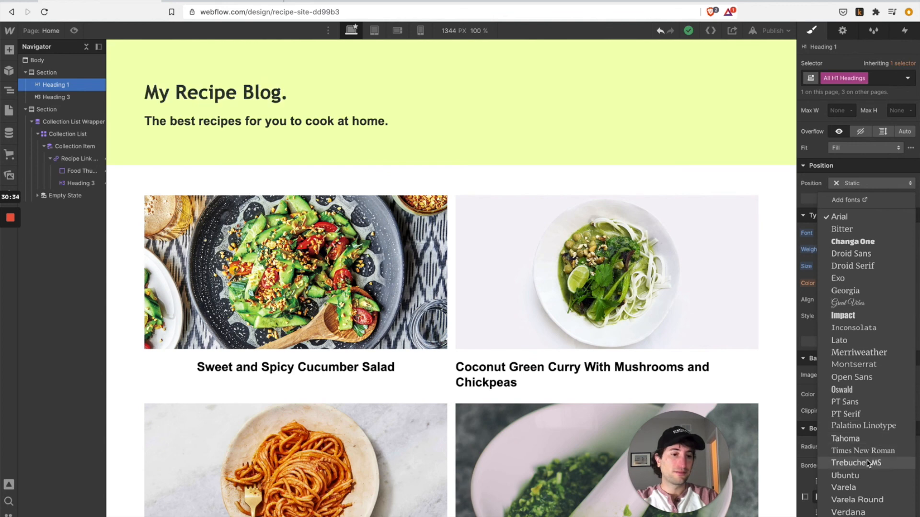
click(872, 371)
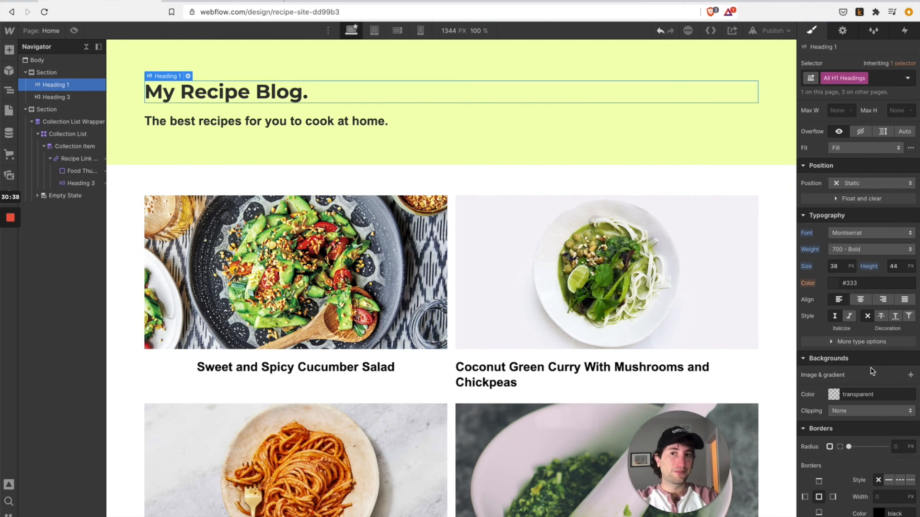
- Set the All H1 Headings weight to 800 - Extra Bold and the text colour to black
click(854, 250)
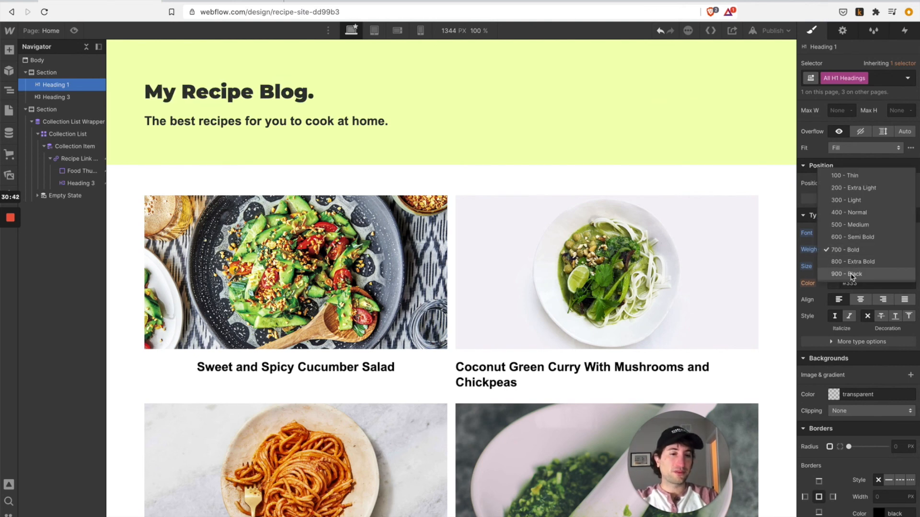
click(851, 262)
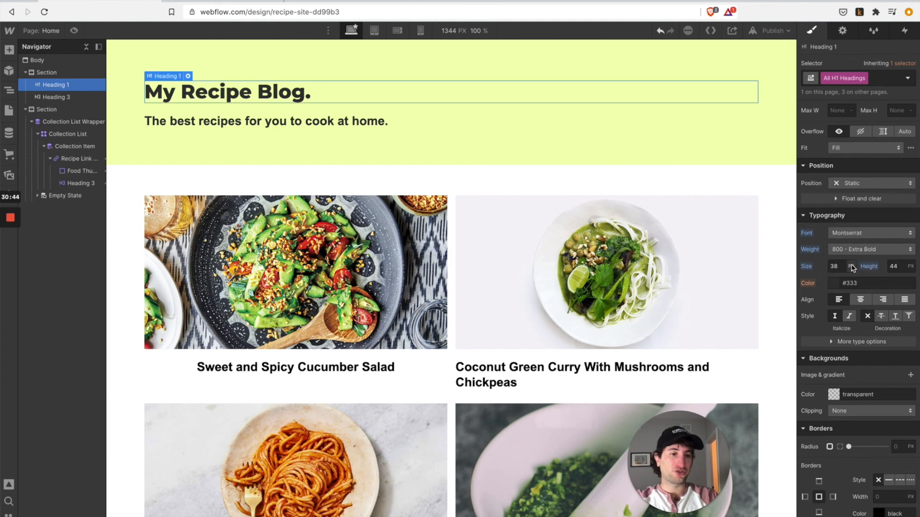
click(835, 284)
drag(822, 345, 762, 451)
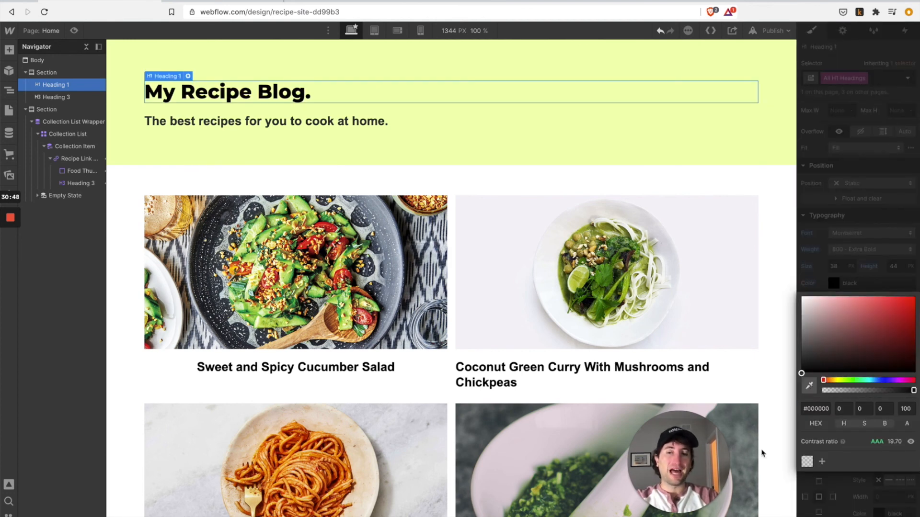
click(854, 226)
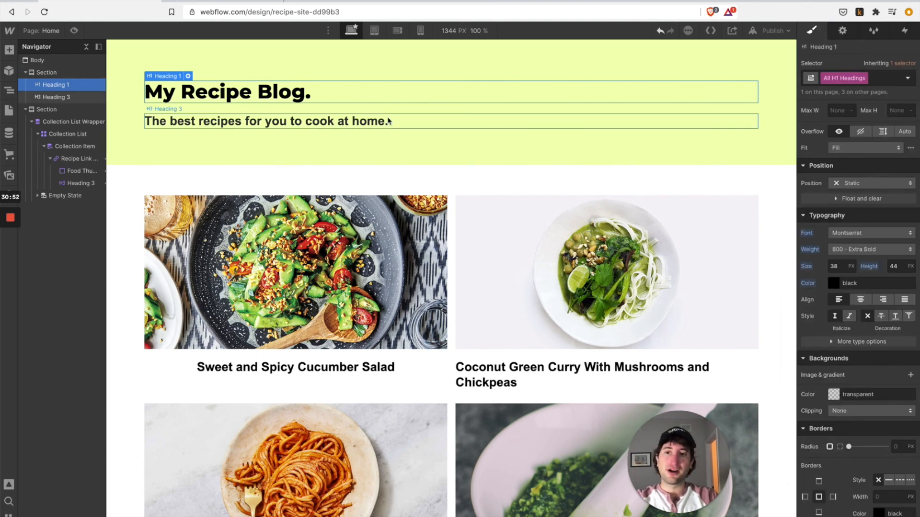
- Style the All H3 Headings tag, via the subheading under the blog title, with the Inconsolata font and black text
click(328, 123)
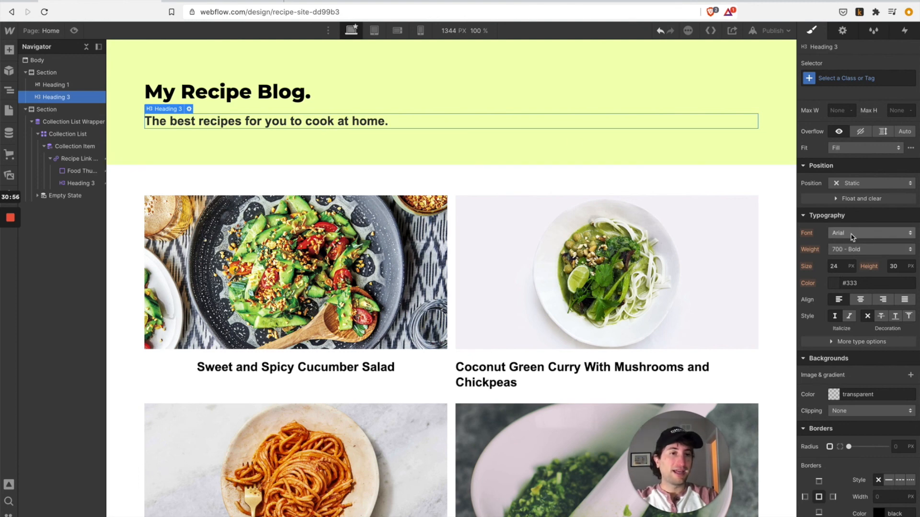
click(835, 76)
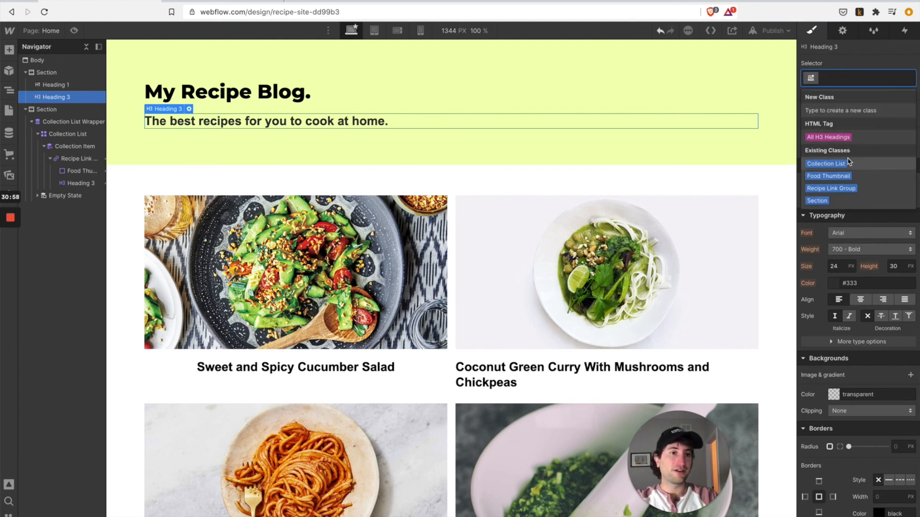
click(840, 141)
scroll(854, 279, down, 1)
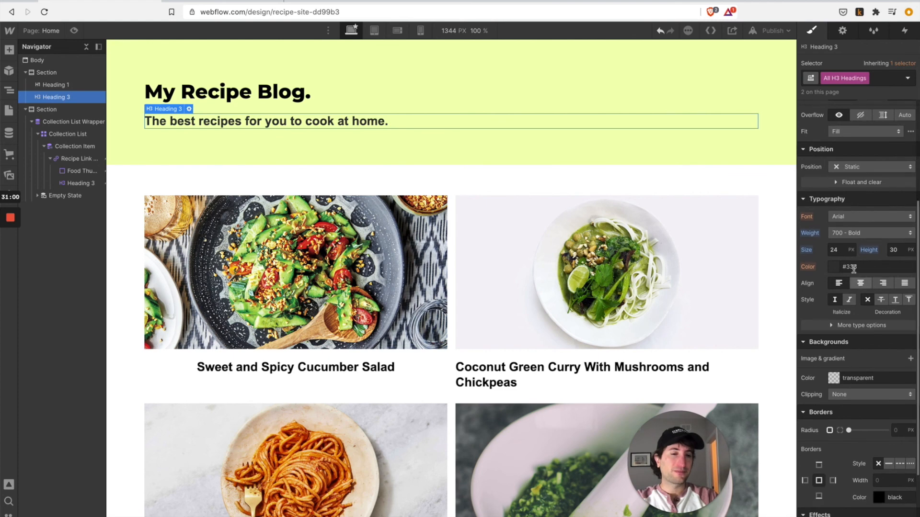
click(854, 217)
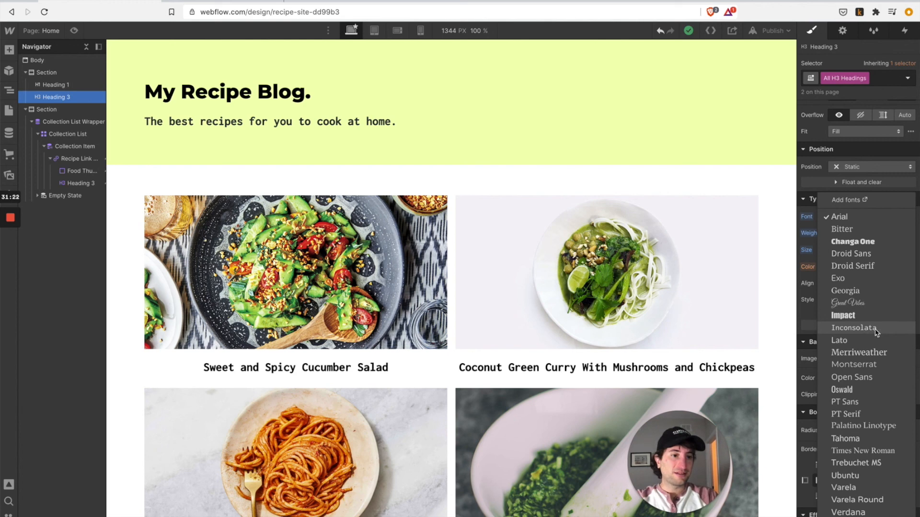
click(854, 327)
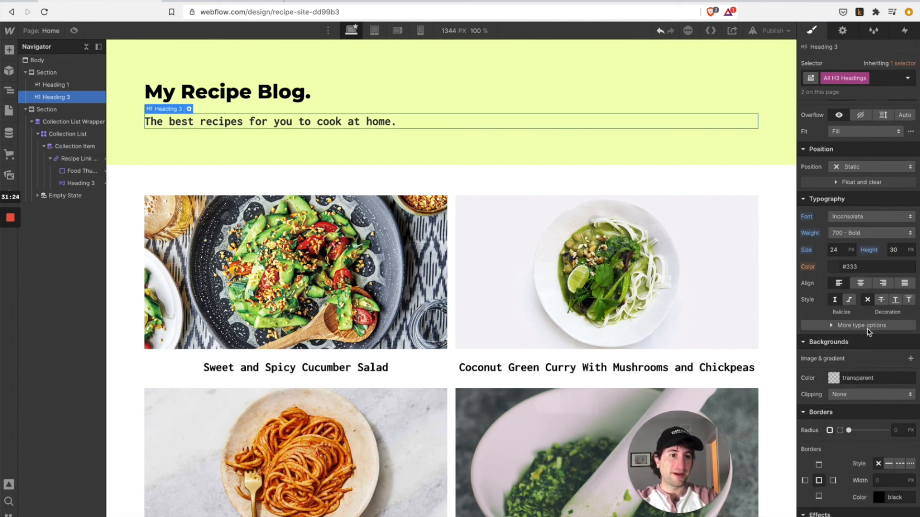
click(832, 268)
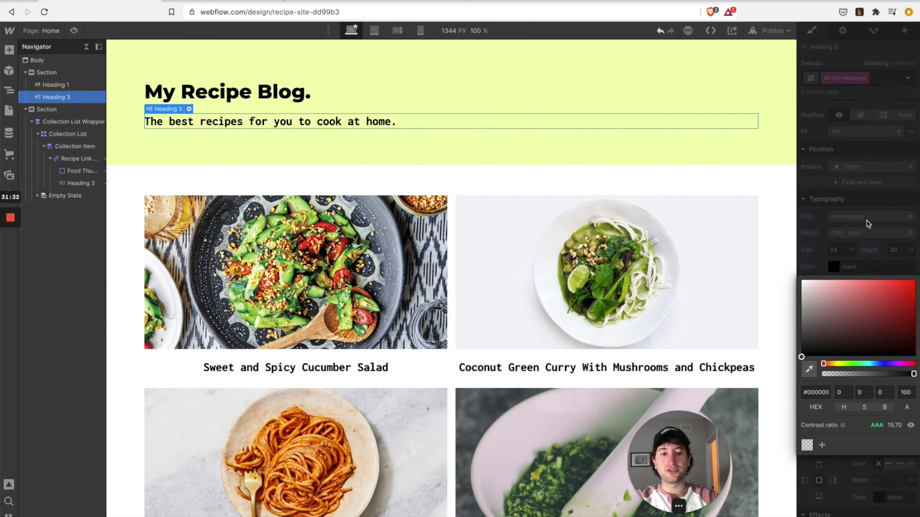
click(867, 224)
- Set the All H3 Headings top margin to 10 px and the bottom margin to 5 px
scroll(860, 182, up, 4)
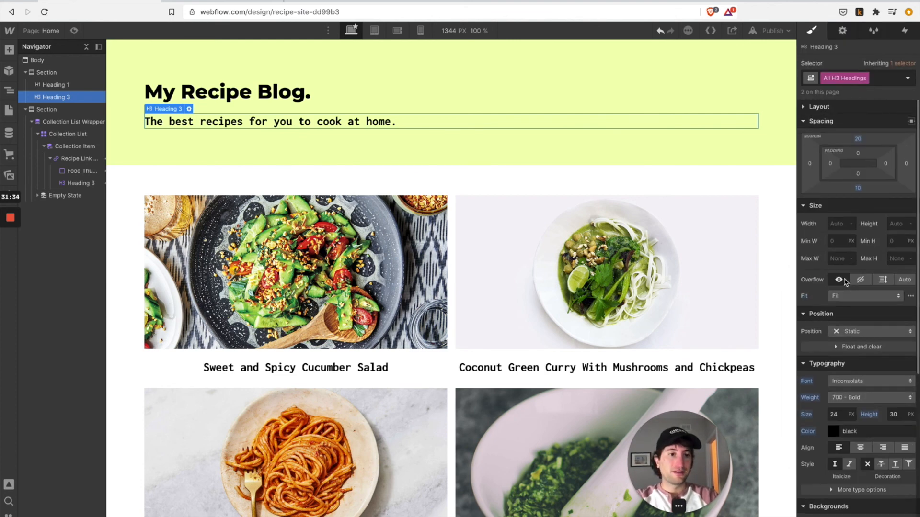
click(858, 139)
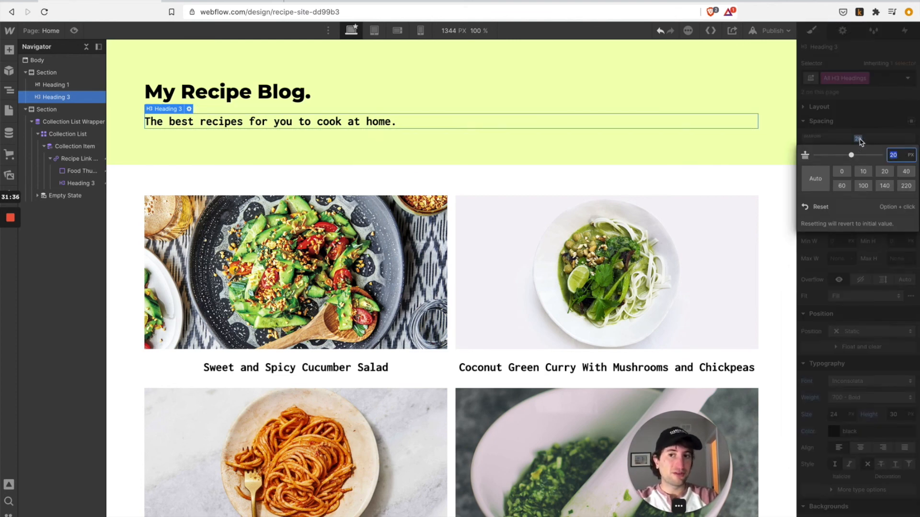
text(10)
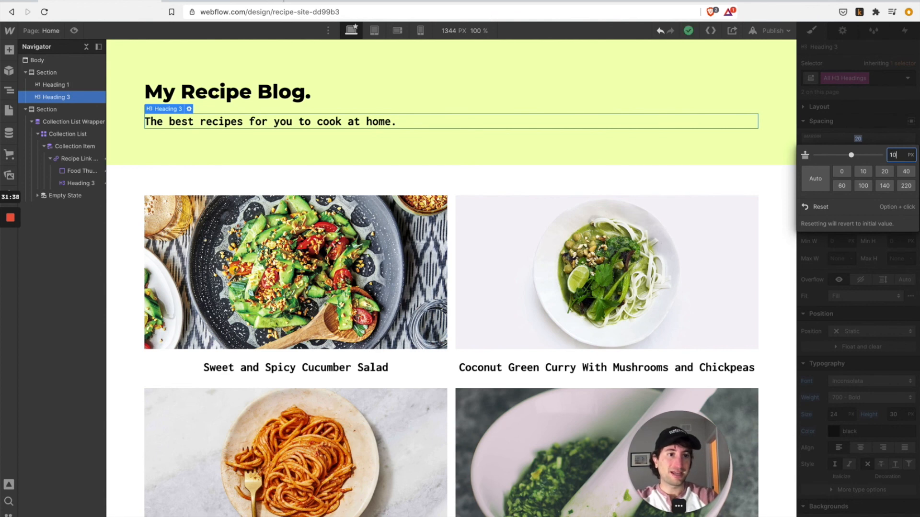
key(Return)
click(857, 187)
text(5)
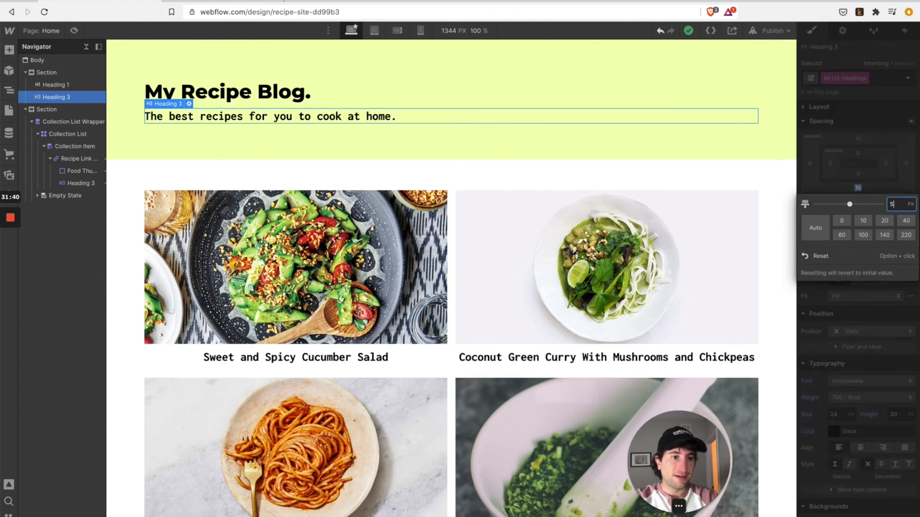
key(Return)
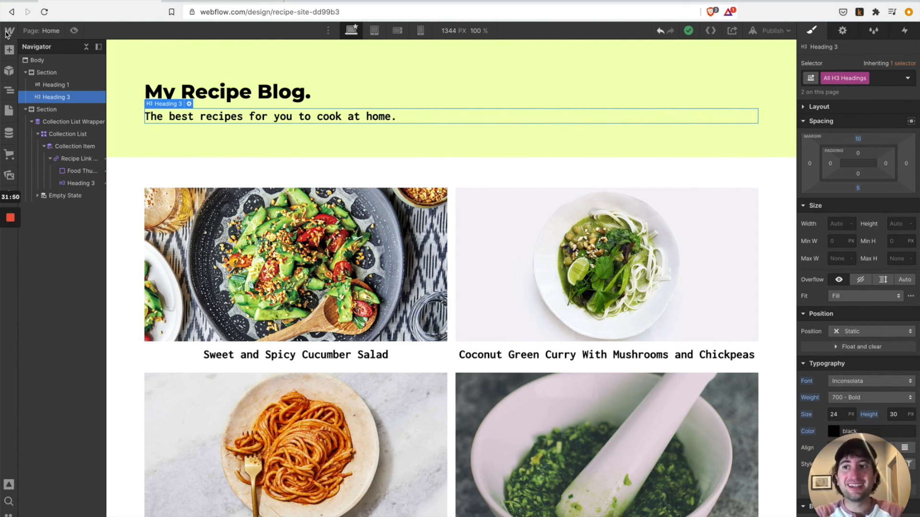
mouse_move(9, 31)
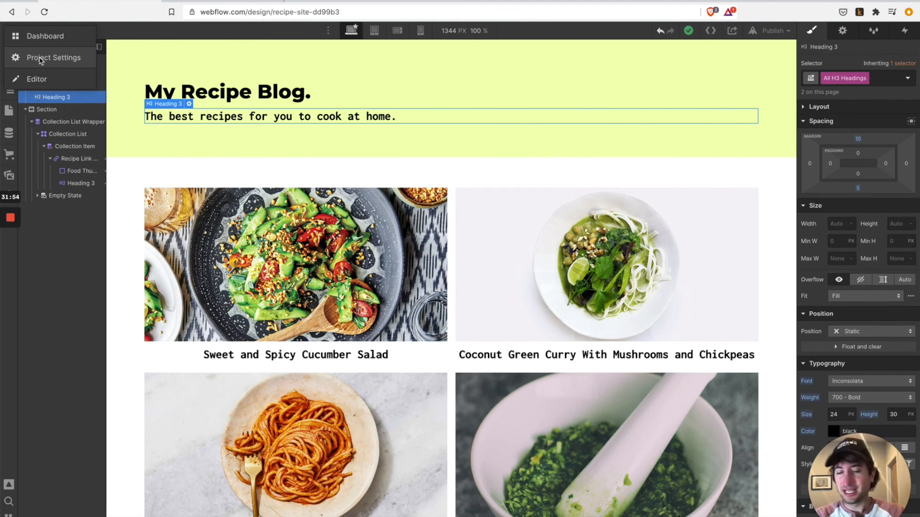
click(181, 179)
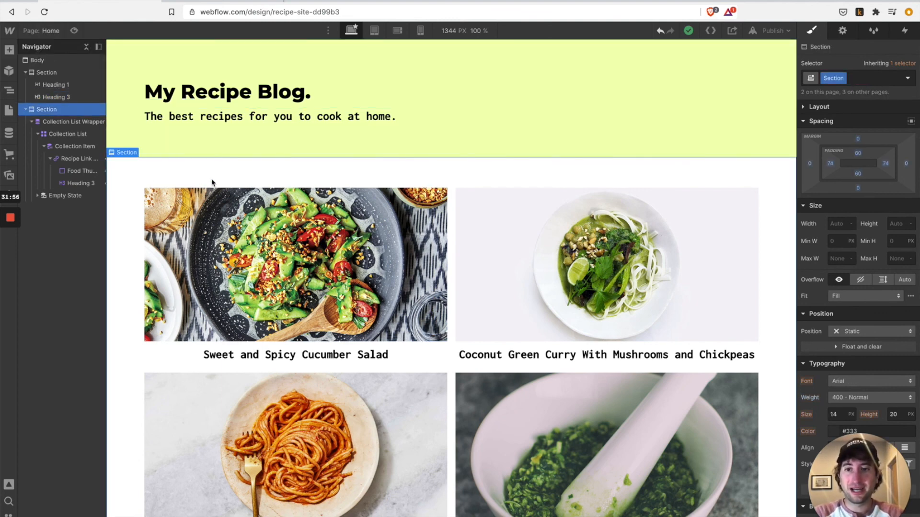
scroll(212, 183, down, 1)
scroll(212, 182, up, 1)
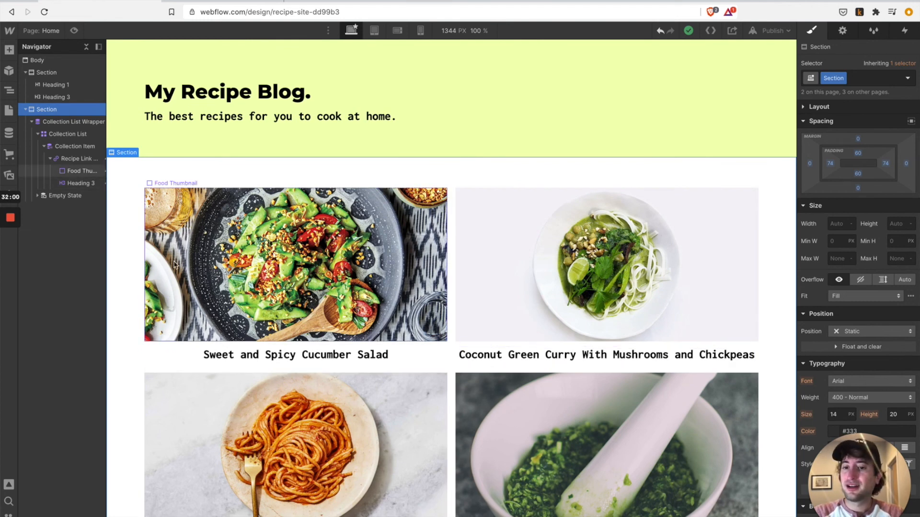
scroll(461, 304, down, 1)
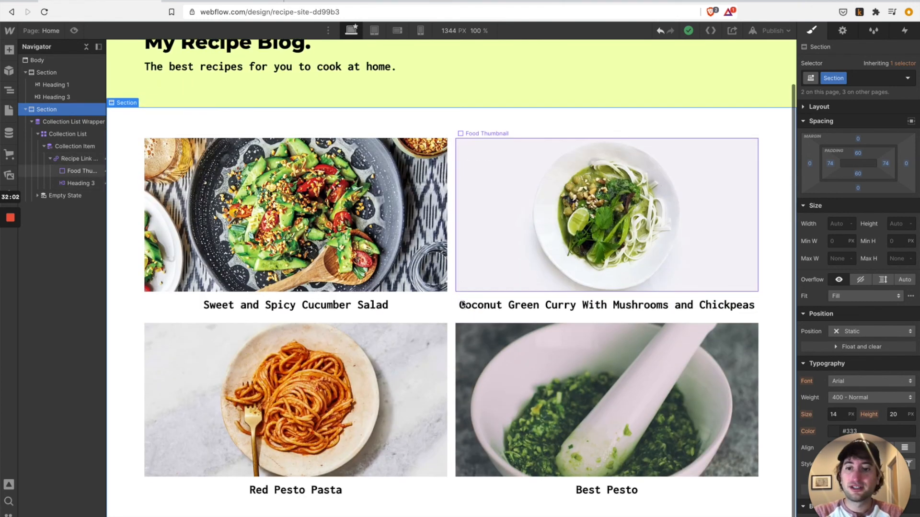
scroll(195, 182, up, 1)
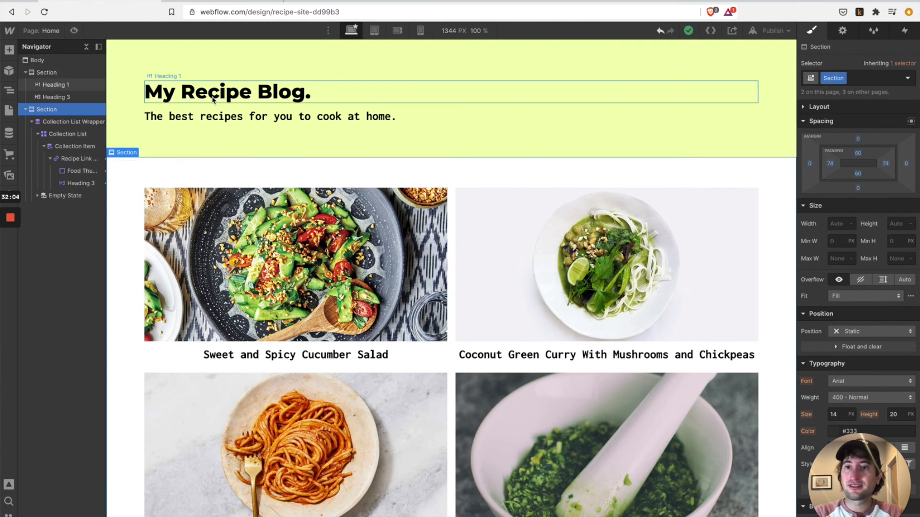
scroll(154, 189, down, 1)
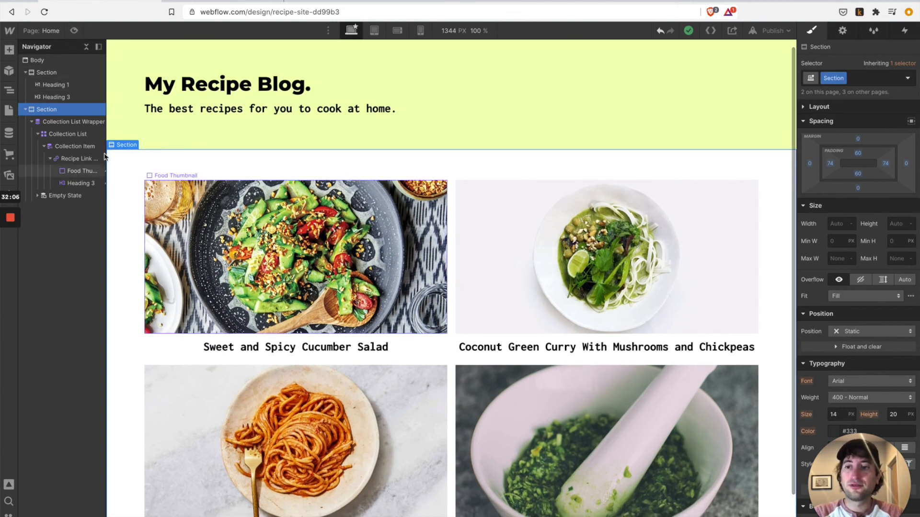
- Left-align the contents of the Recipe Link Group in the recipe collection list
click(75, 158)
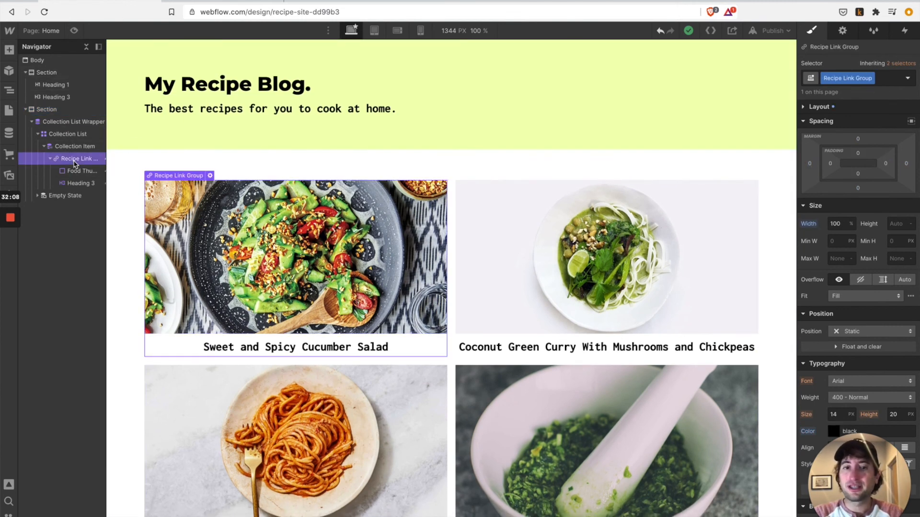
drag(816, 470, 12, 477)
scroll(431, 335, down, 2)
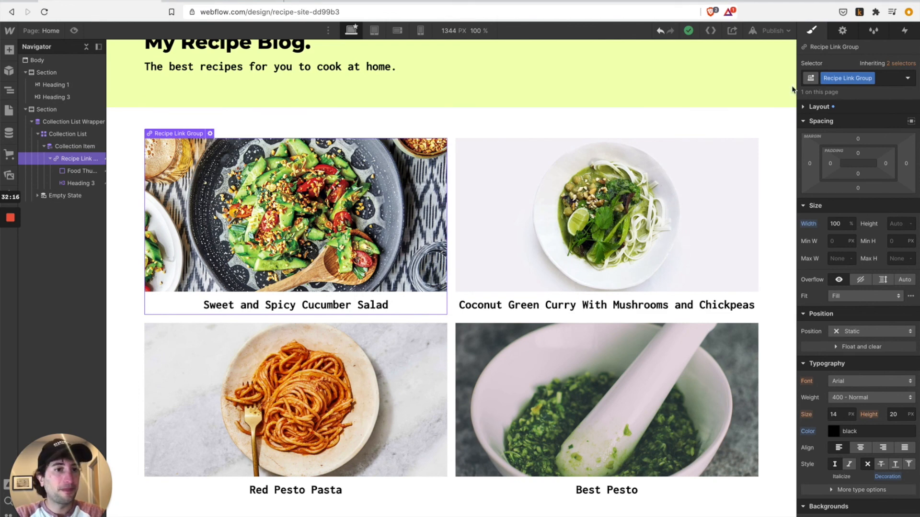
click(804, 107)
click(836, 161)
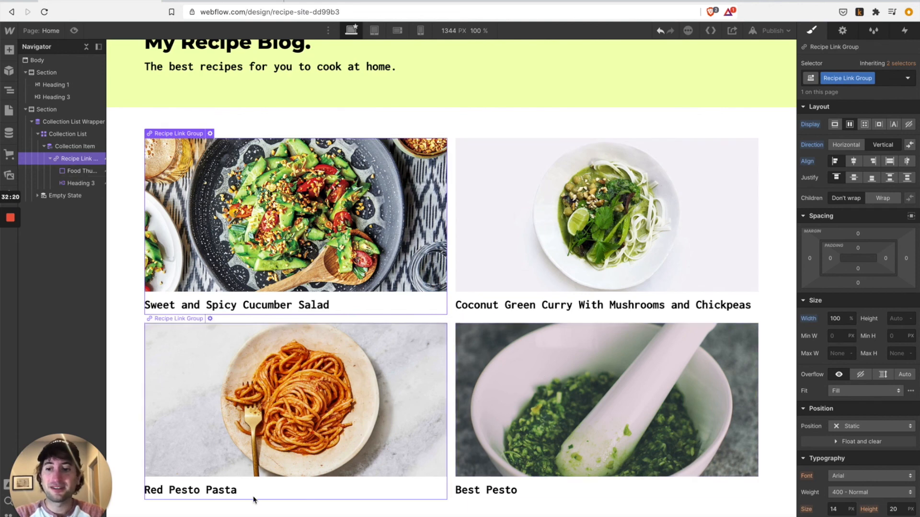
scroll(253, 500, up, 1)
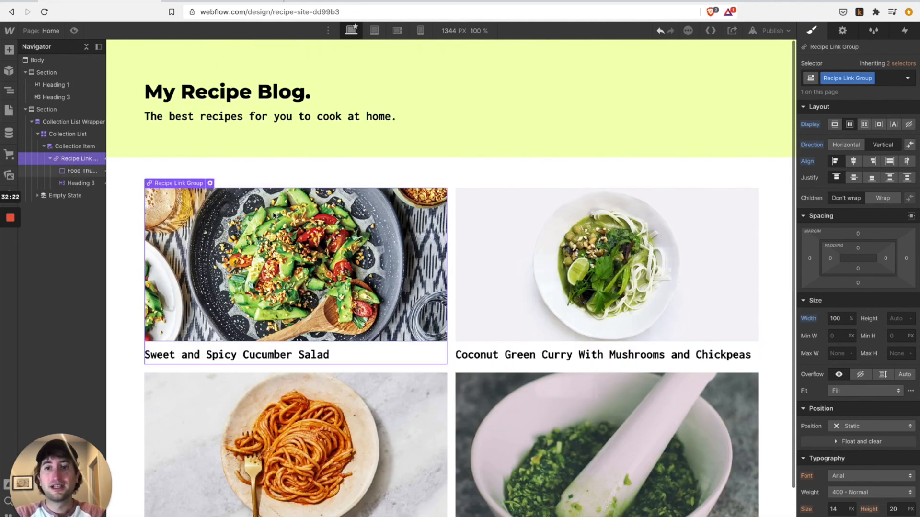
click(213, 182)
scroll(213, 182, down, 1)
scroll(211, 179, up, 1)
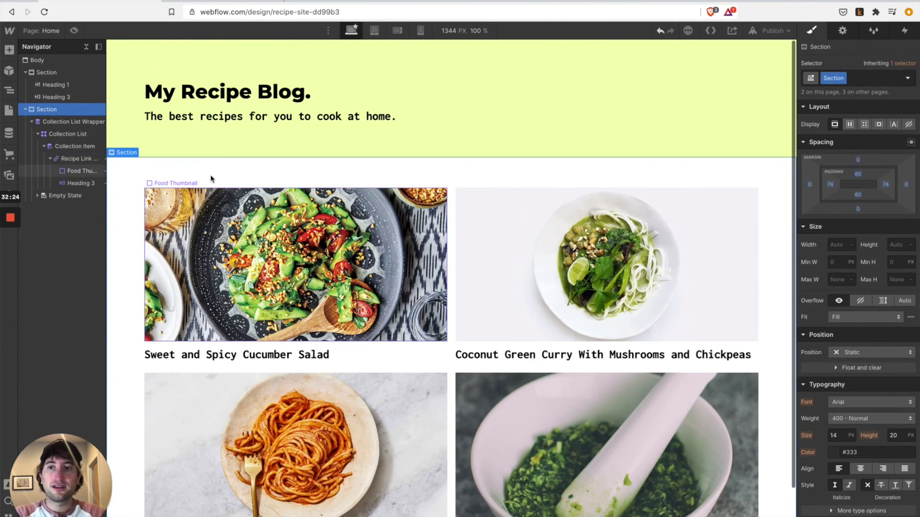
- Check the home page at the tablet, mobile landscape and mobile portrait breakpoints, and return to the desktop view
click(374, 30)
click(397, 30)
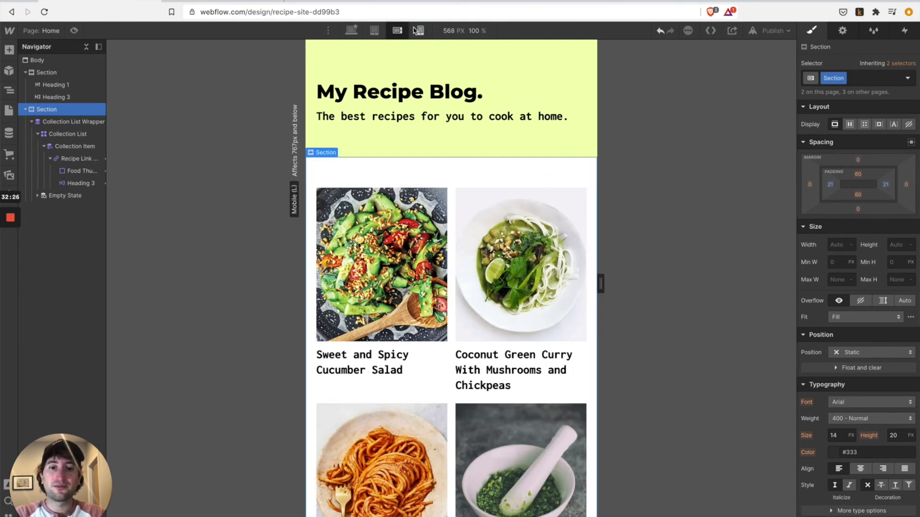
click(418, 31)
scroll(445, 192, down, 10)
scroll(445, 208, up, 10)
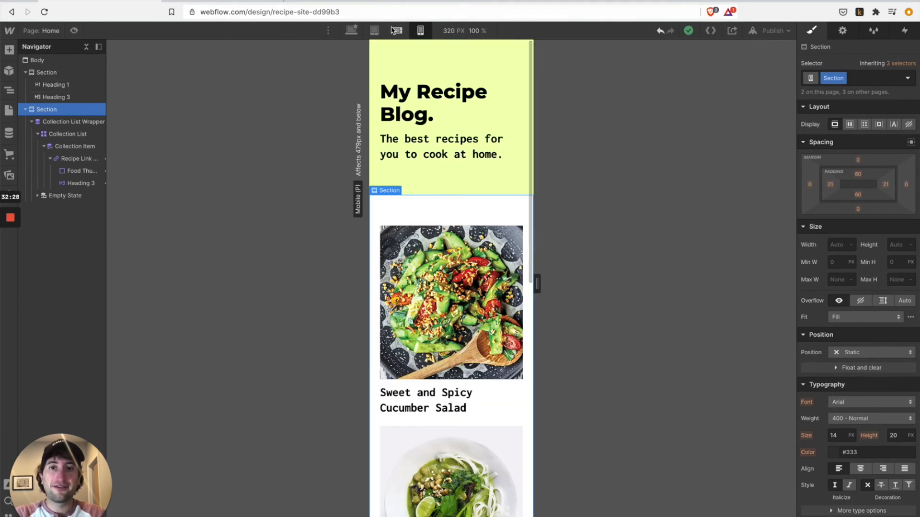
click(353, 32)
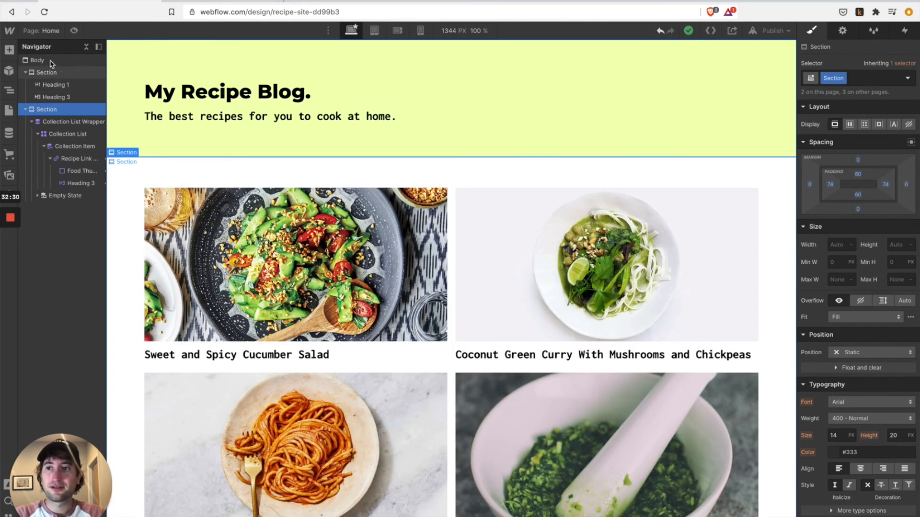
- Open the Recipes Template page and review the Best Pesto recipe from its title to the Ingredients and Directions
click(9, 110)
click(67, 265)
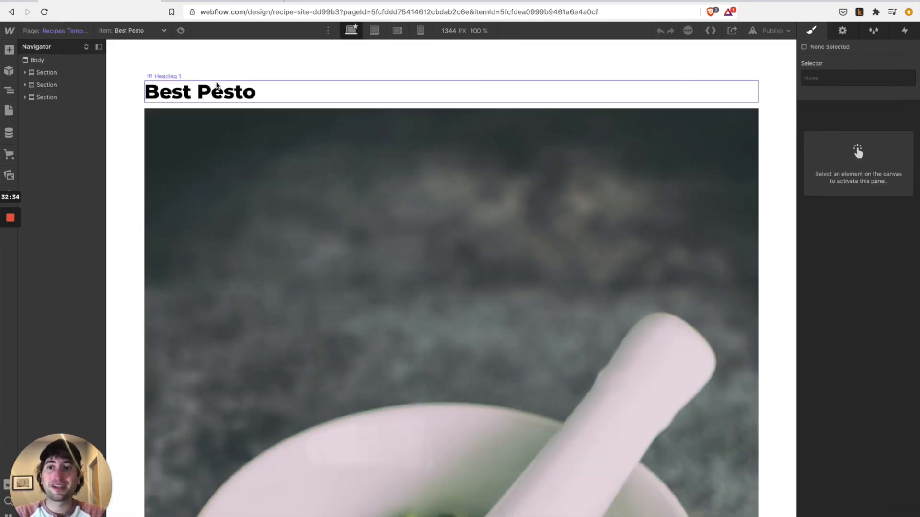
scroll(253, 117, down, 10)
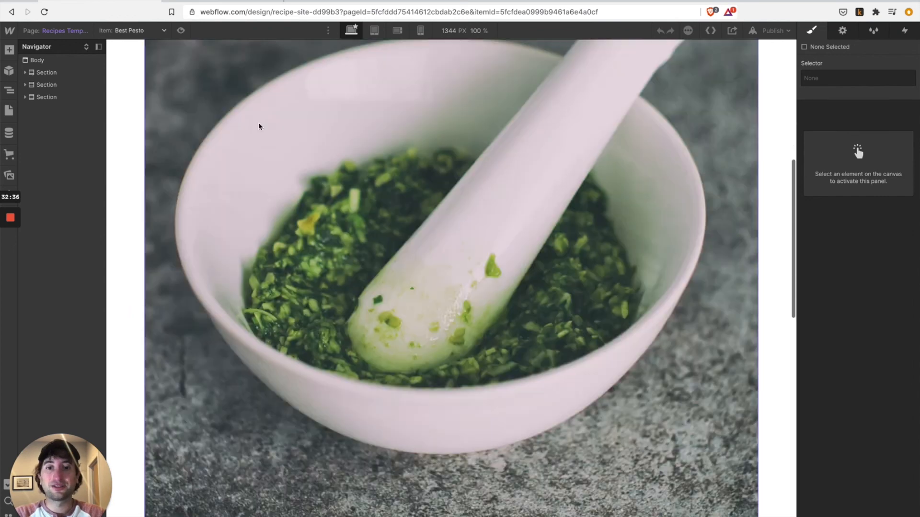
scroll(134, 52, up, 2)
scroll(171, 159, down, 1)
scroll(171, 159, down, 2)
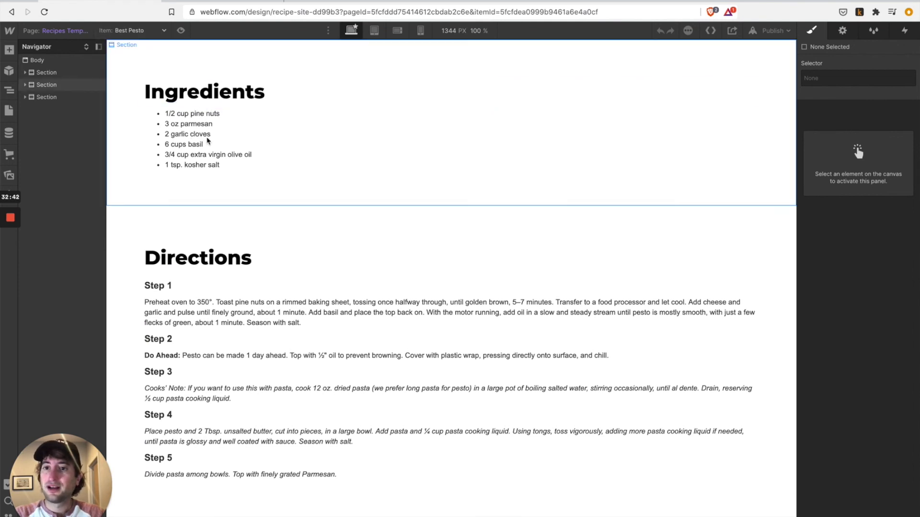
- Inspect the rich text blocks under Ingredients and Directions and the text source of the Directions block
double_click(216, 313)
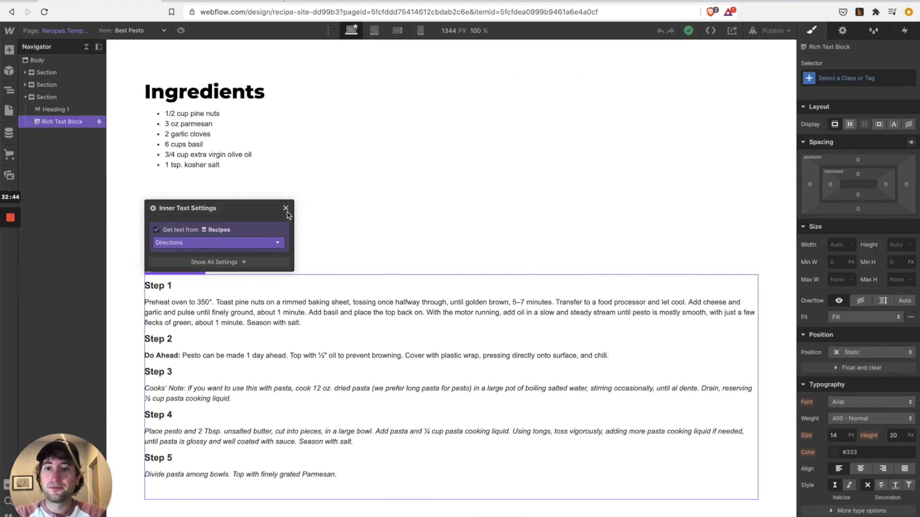
click(285, 208)
double_click(211, 309)
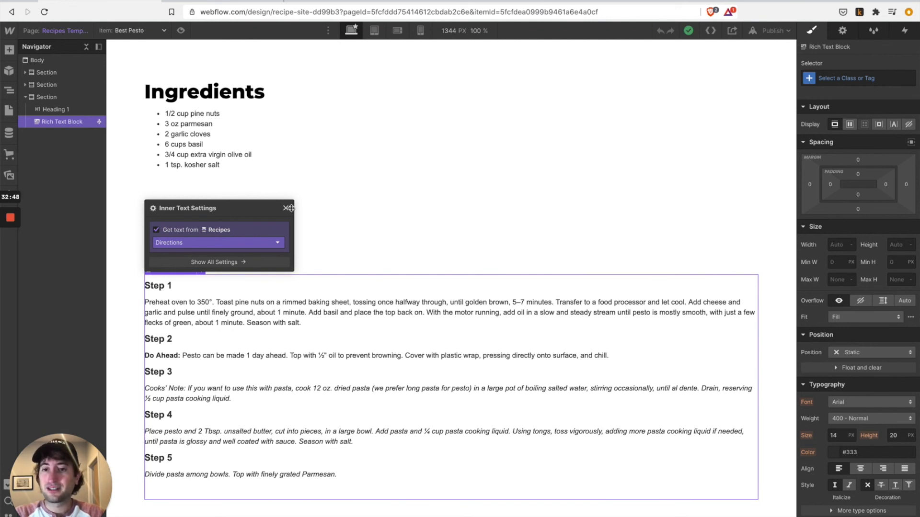
click(188, 149)
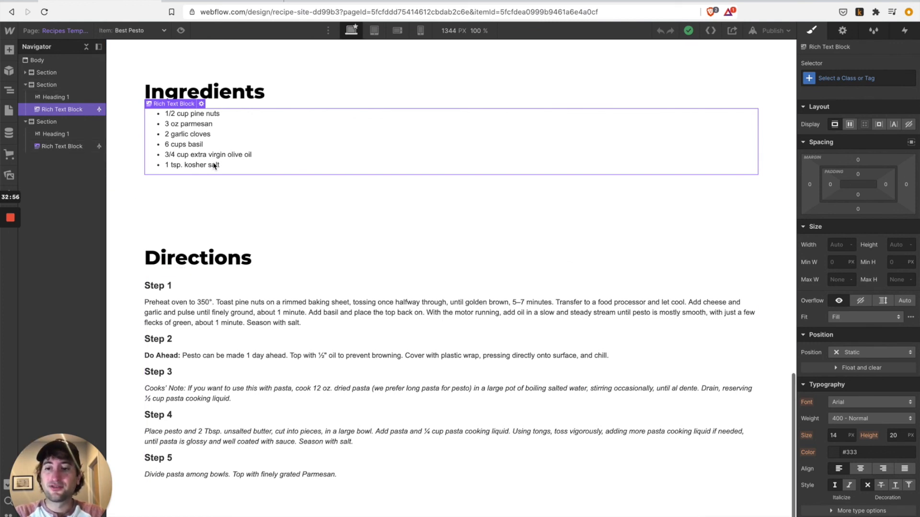
click(154, 287)
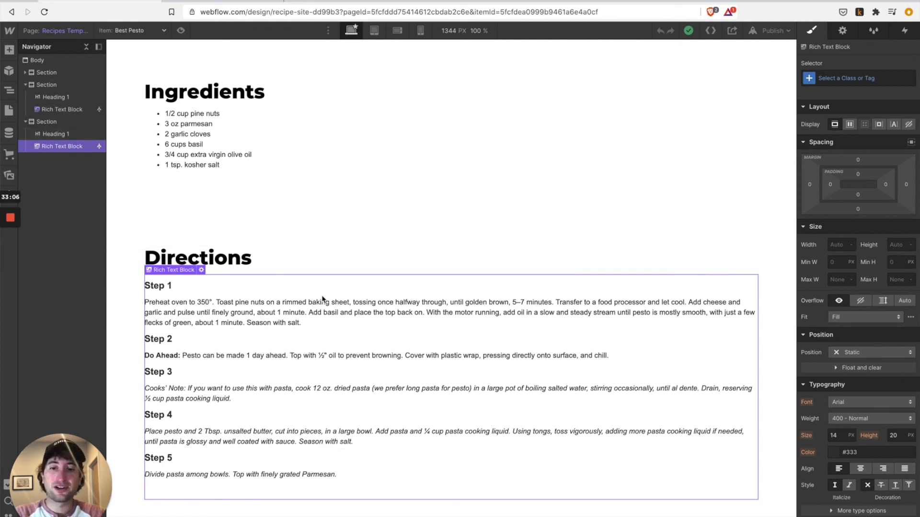
scroll(209, 329, up, 3)
scroll(208, 326, down, 3)
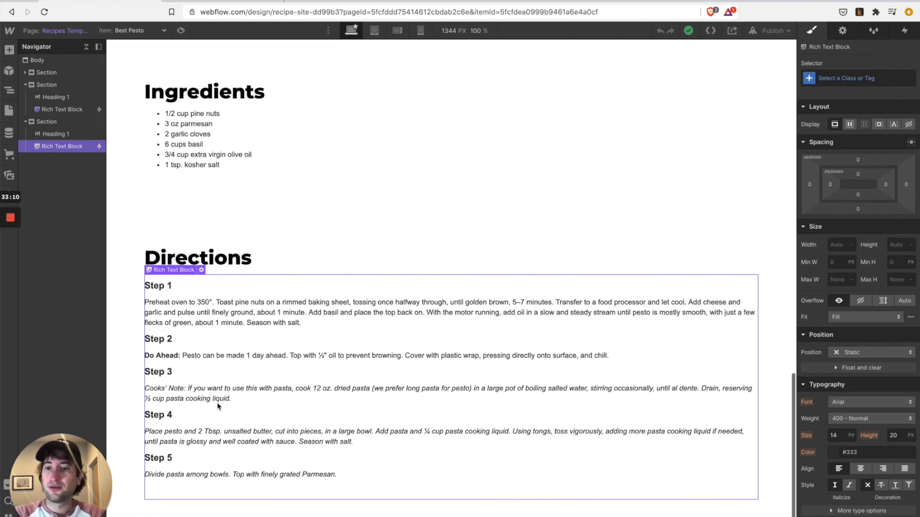
- Add a static Rich Text element below the recipe steps in the Directions section
click(9, 50)
scroll(87, 259, down, 5)
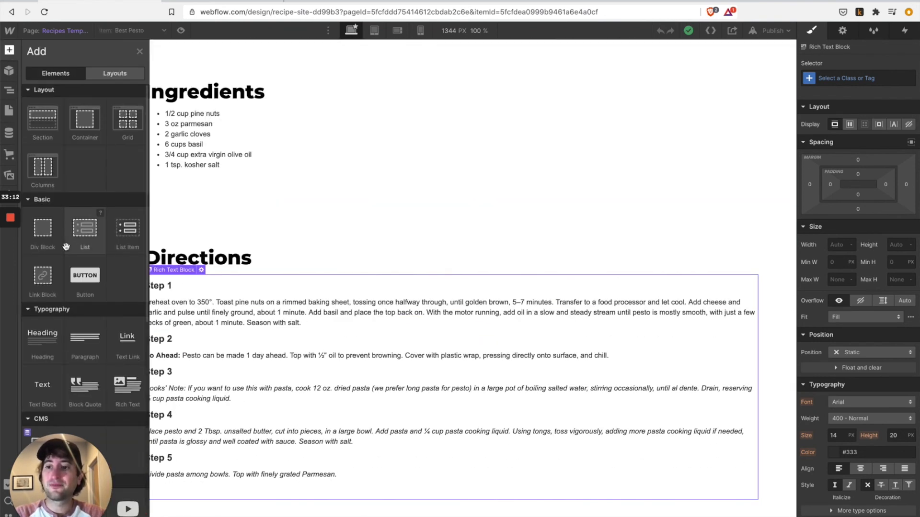
drag(128, 265, 283, 479)
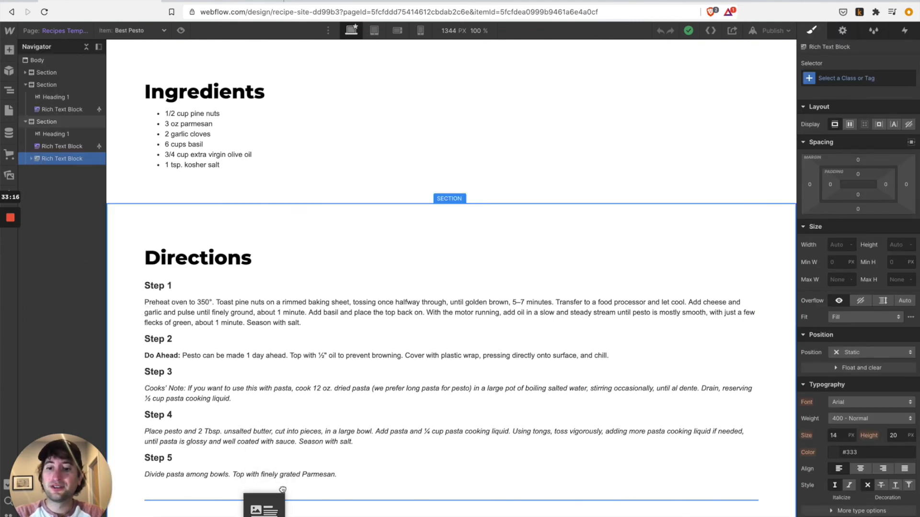
scroll(349, 425, down, 3)
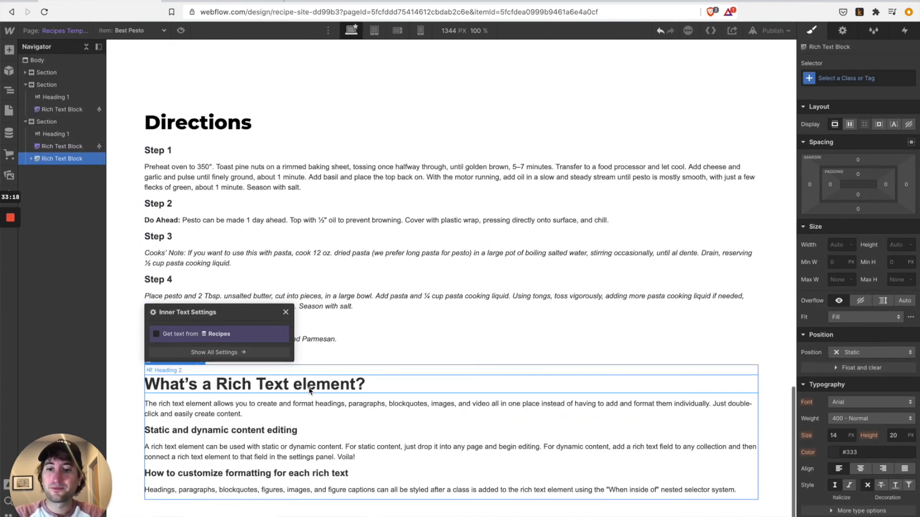
- Apply the Montserrat font to All H2 Headings through the "What's a Rich Text element?" heading in the added rich text block
click(309, 389)
double_click(309, 389)
triple_click(267, 384)
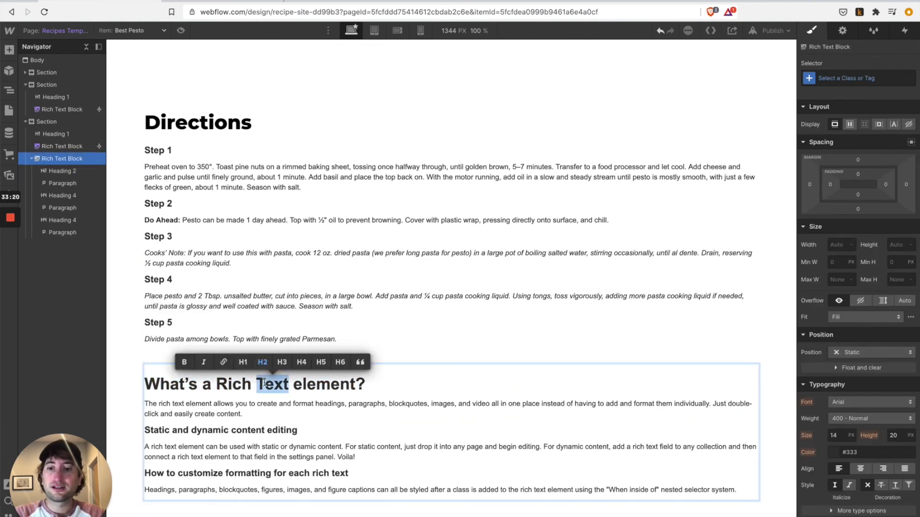
click(326, 356)
click(334, 391)
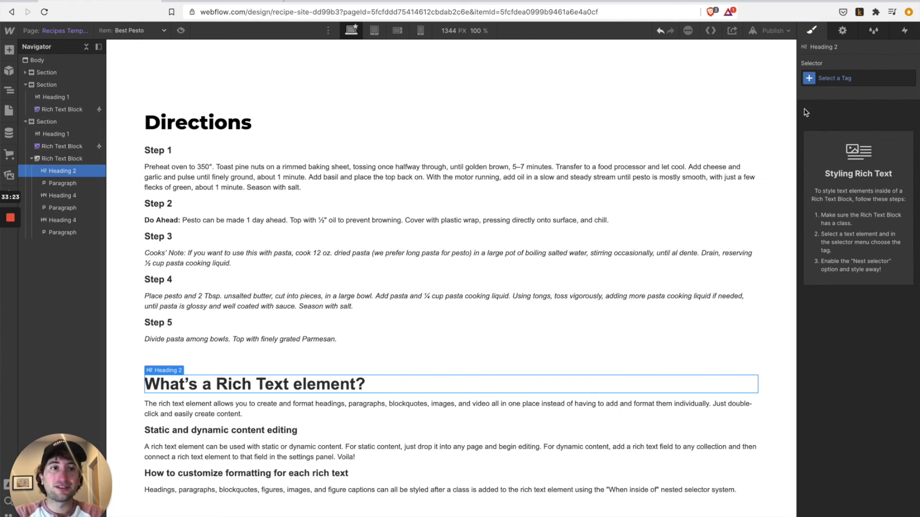
click(834, 79)
click(840, 111)
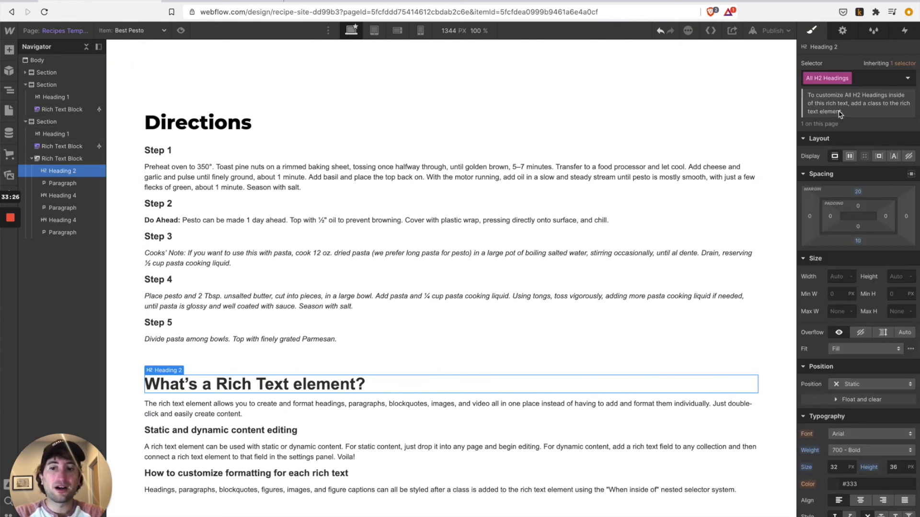
scroll(855, 316, down, 4)
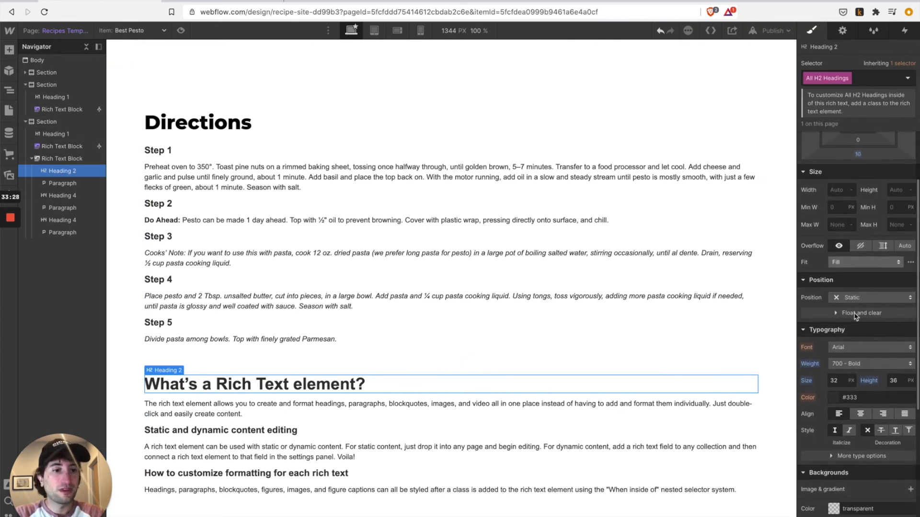
click(850, 328)
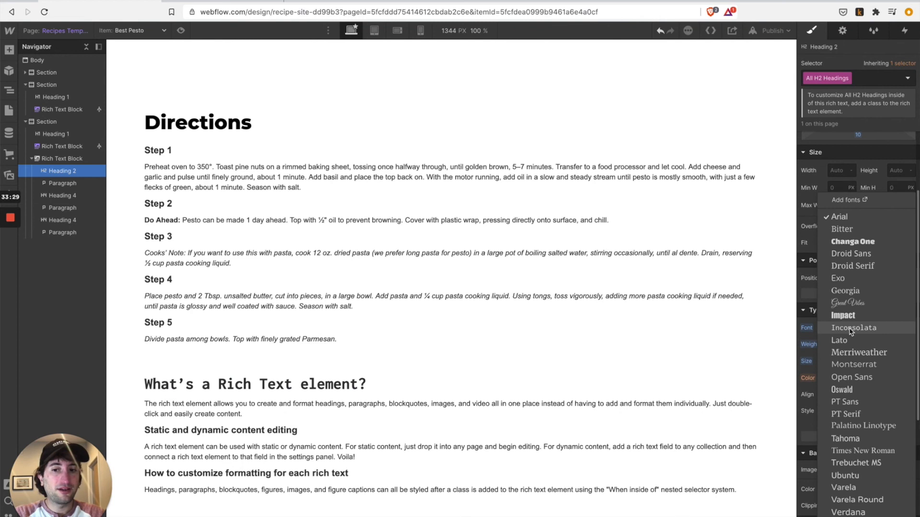
click(855, 367)
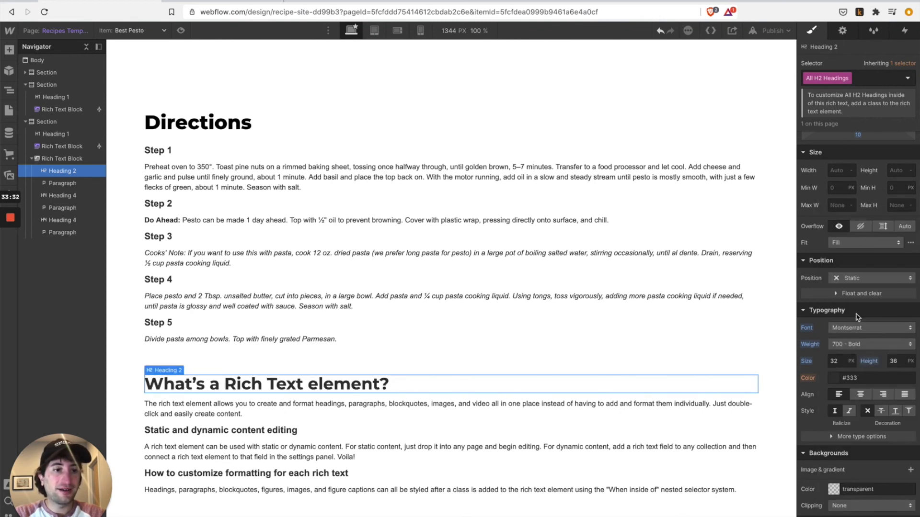
- Set the All H2 Headings text colour to black
scroll(858, 318, down, 1)
click(833, 326)
click(819, 376)
drag(819, 376, 683, 513)
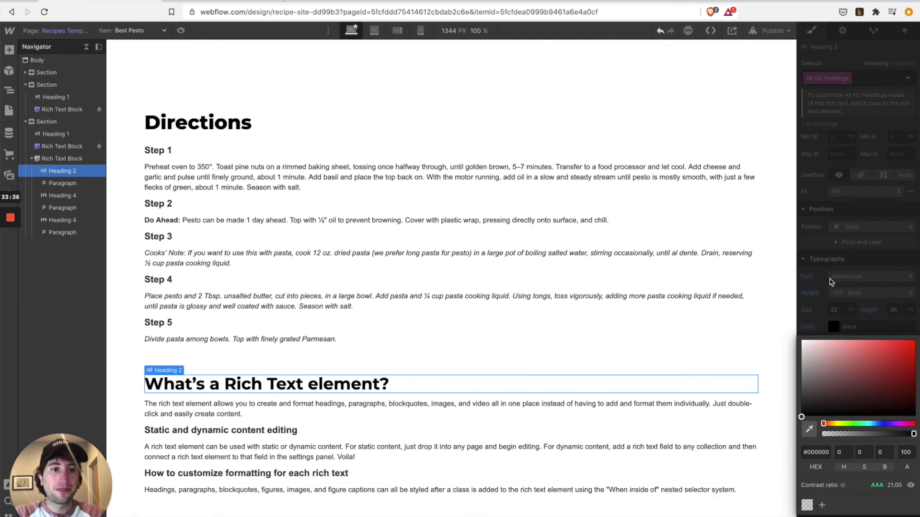
- Style the All H4 Headings tag, via the "Static and dynamic content editing" heading, with the Inconsolata font and black text
click(220, 430)
click(836, 79)
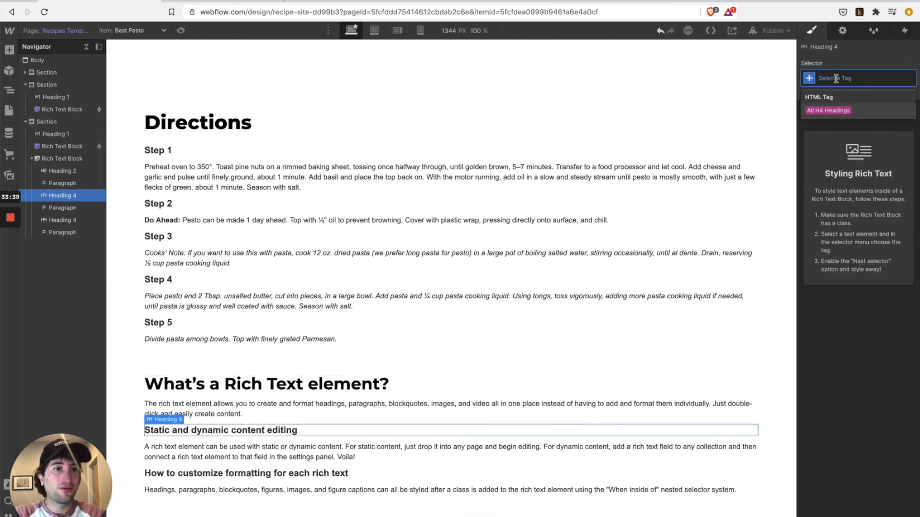
click(829, 110)
scroll(851, 376, down, 3)
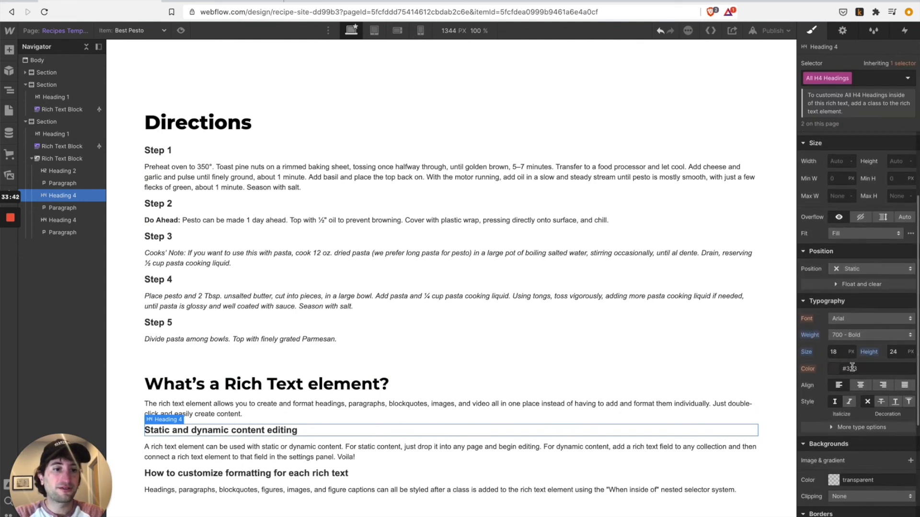
click(848, 319)
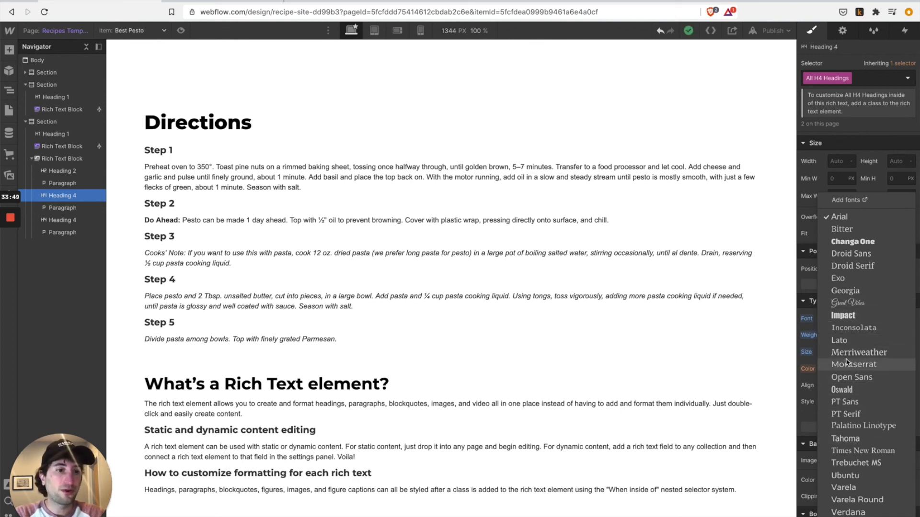
click(870, 332)
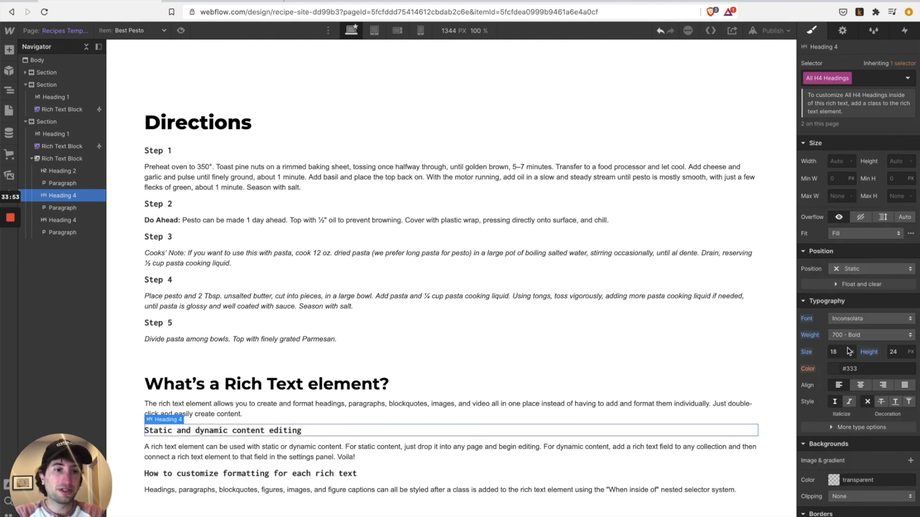
click(836, 370)
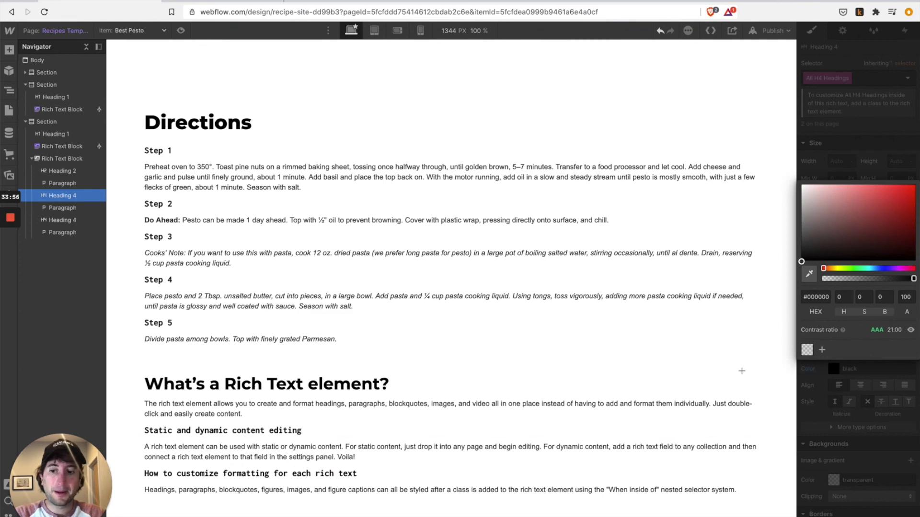
- Apply the Lato font to All Paragraphs through the paragraph under "Static and dynamic content editing"
click(308, 447)
click(837, 80)
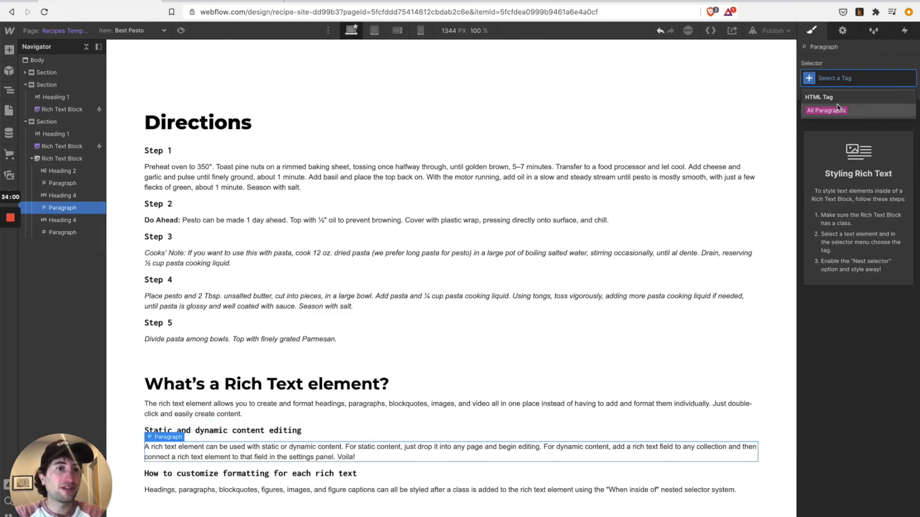
click(838, 111)
scroll(855, 269, down, 5)
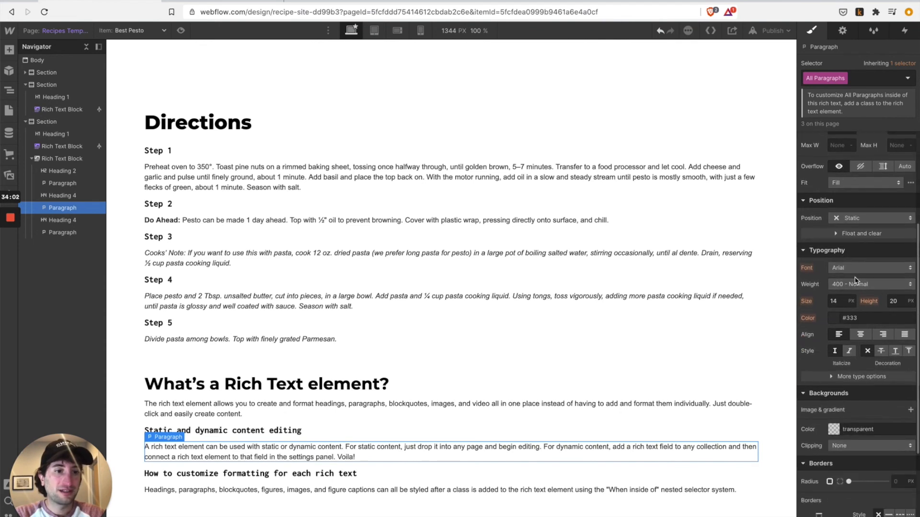
click(855, 269)
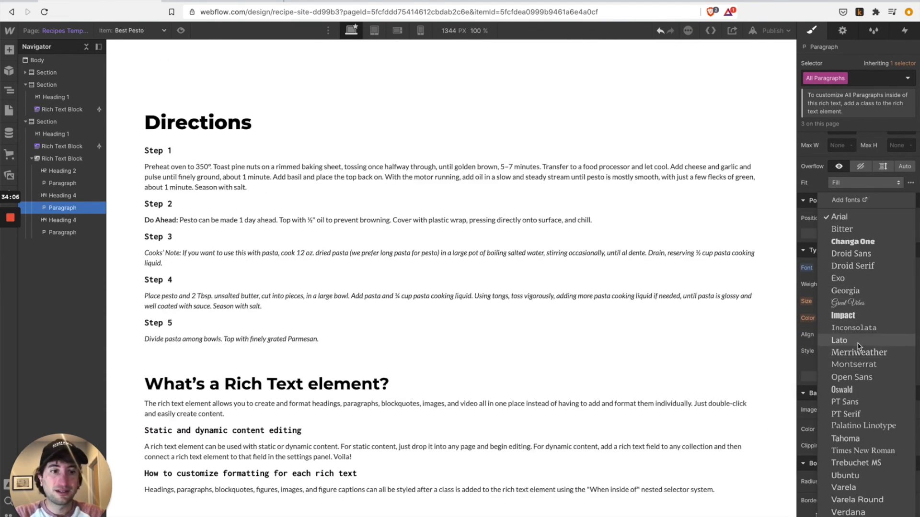
click(839, 340)
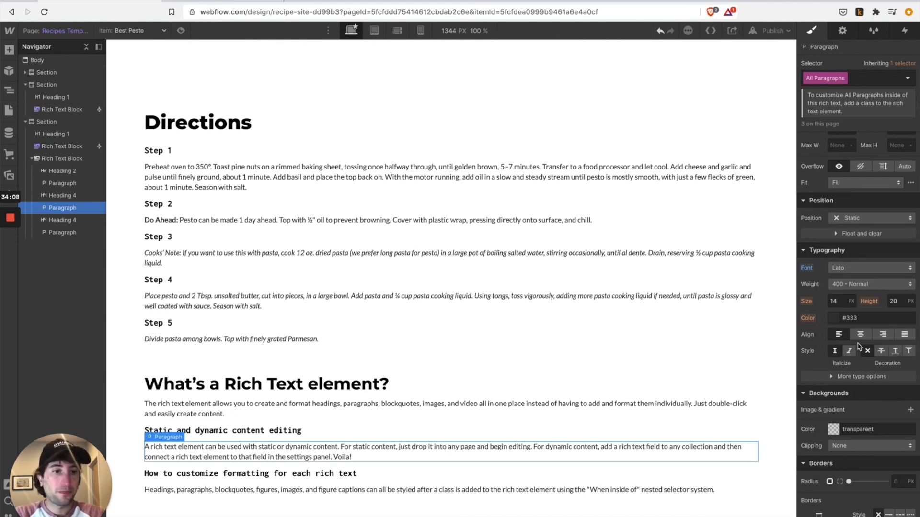
- Set the All Paragraphs text colour to black
click(831, 320)
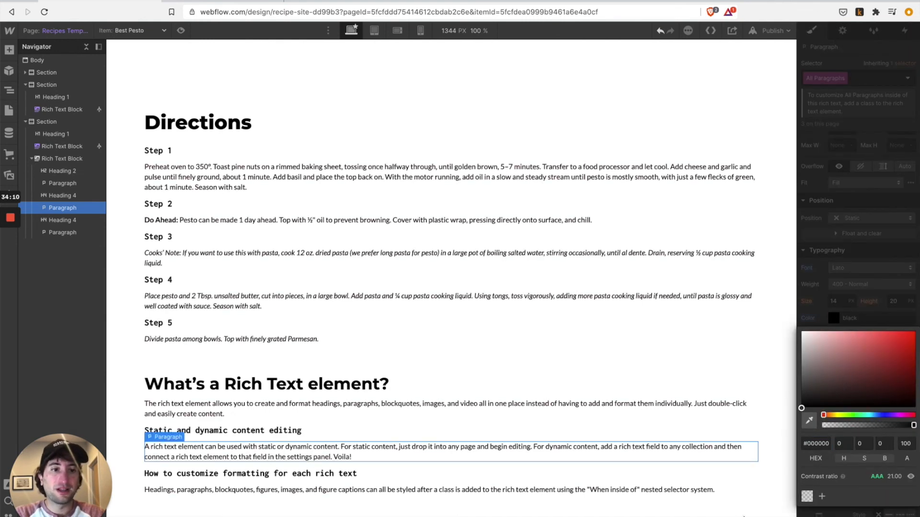
mouse_move(4, 254)
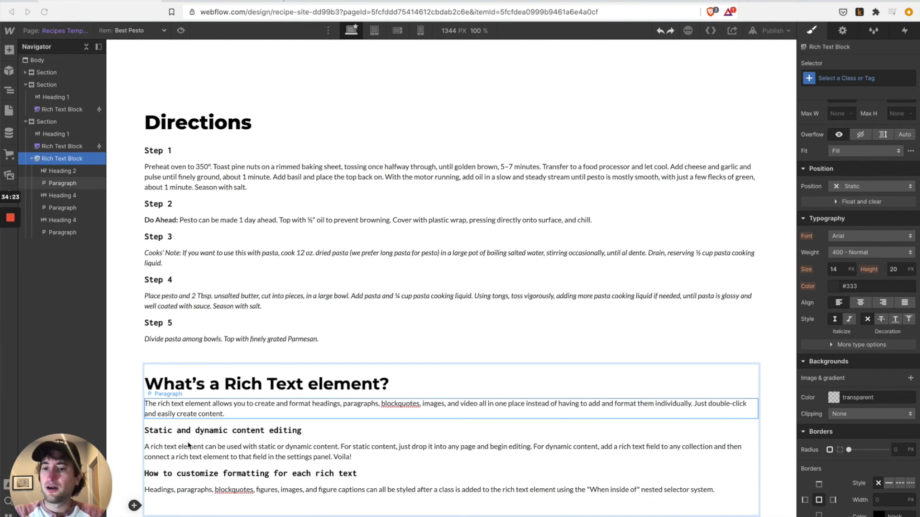
- Insert a bulleted list on a new line at the end of the added rich text block
key(Return)
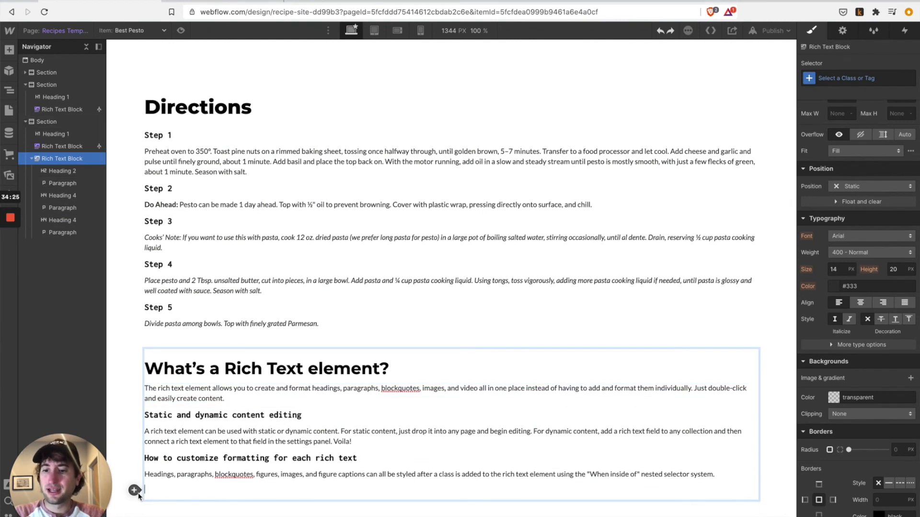
click(135, 491)
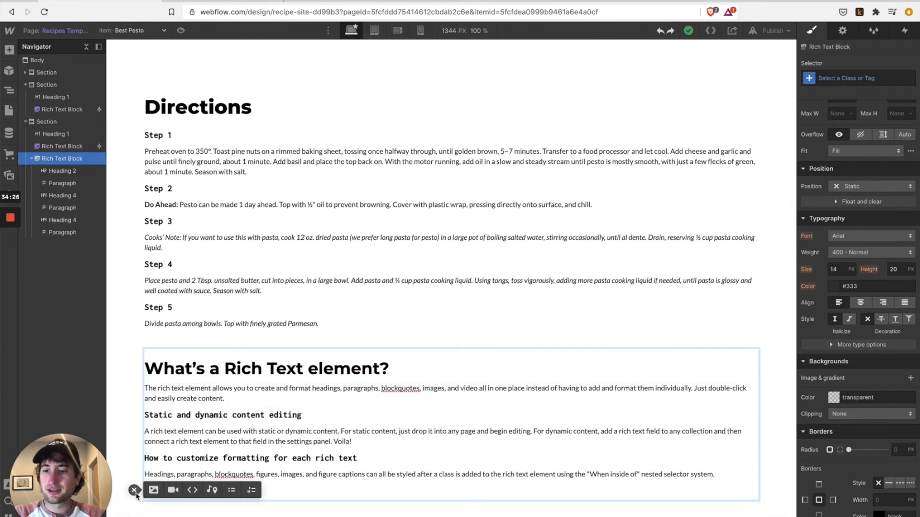
click(312, 487)
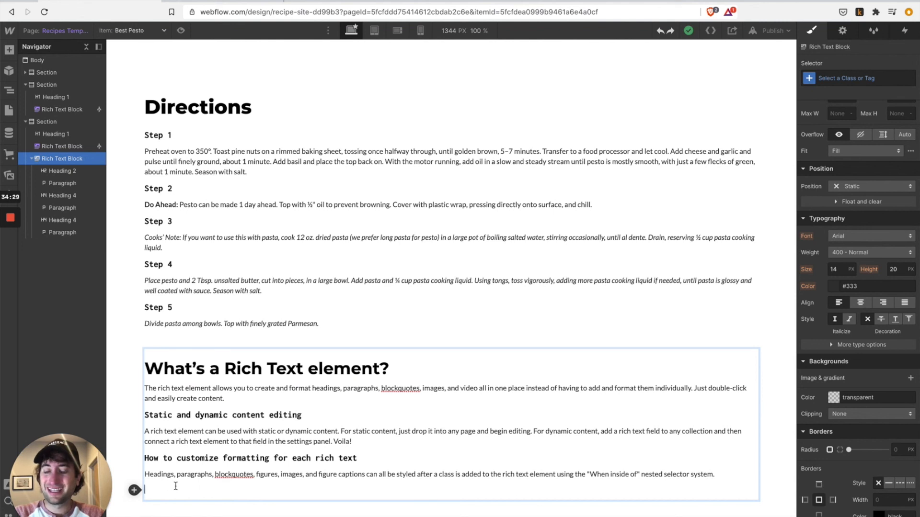
key(Return)
scroll(431, 287, down, 1)
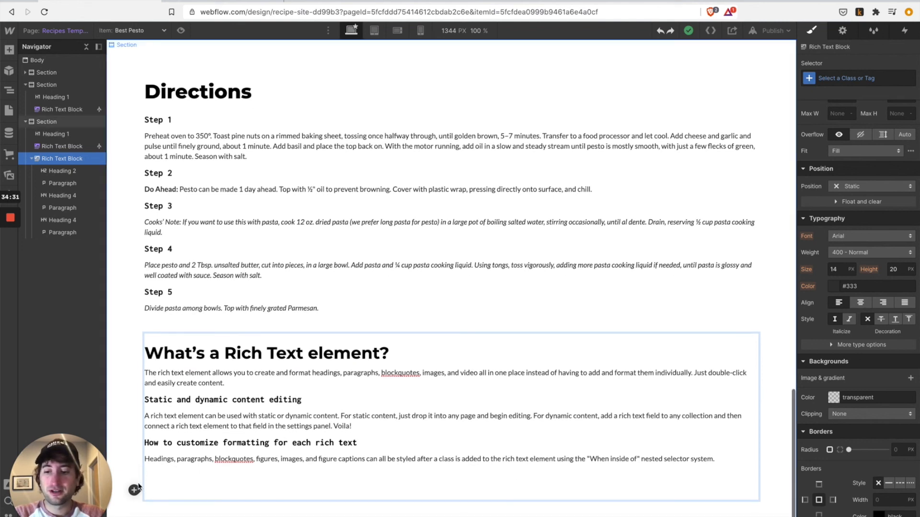
click(134, 490)
click(232, 490)
- Fill the bulleted list with three items, each reading "test"
text(asd)
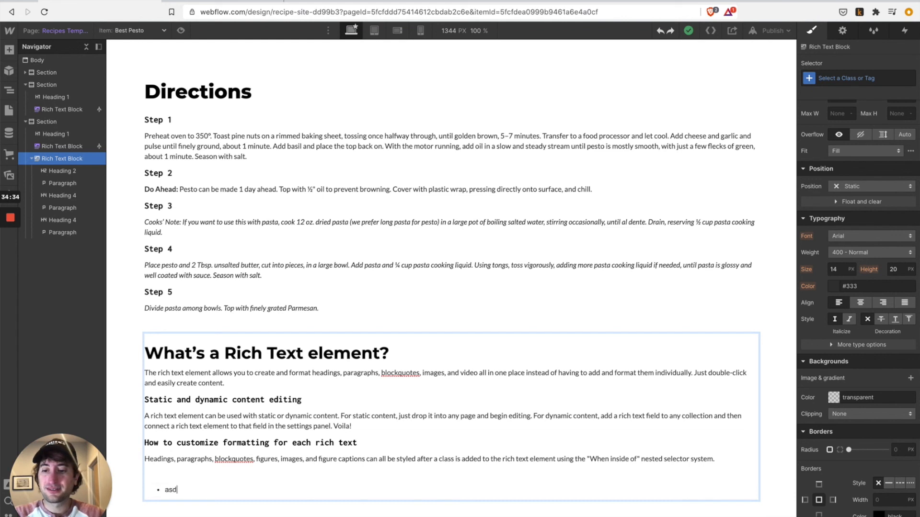
key(BackSpace)
text(test)
key(Return)
text(test)
key(Return)
text(test)
- Apply the Lato font to the All List Items tag through the first "test" list item
double_click(168, 487)
drag(198, 492, 165, 490)
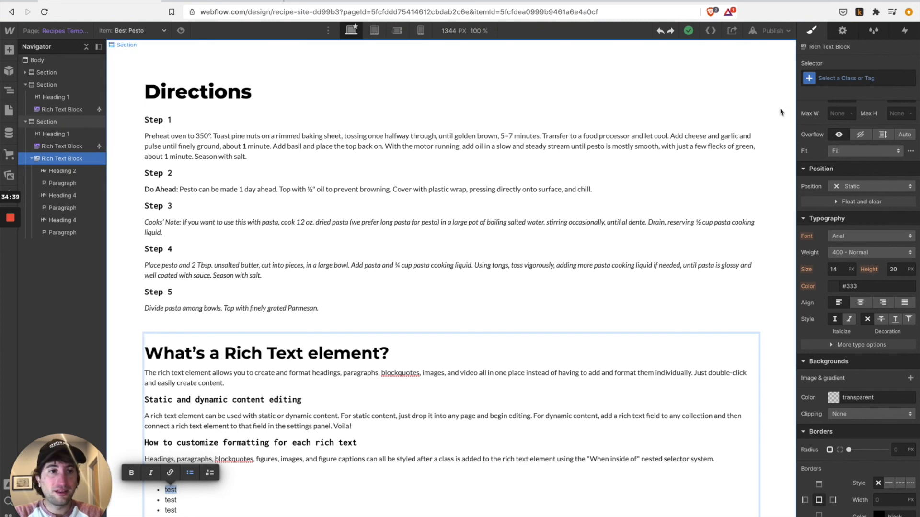
click(840, 78)
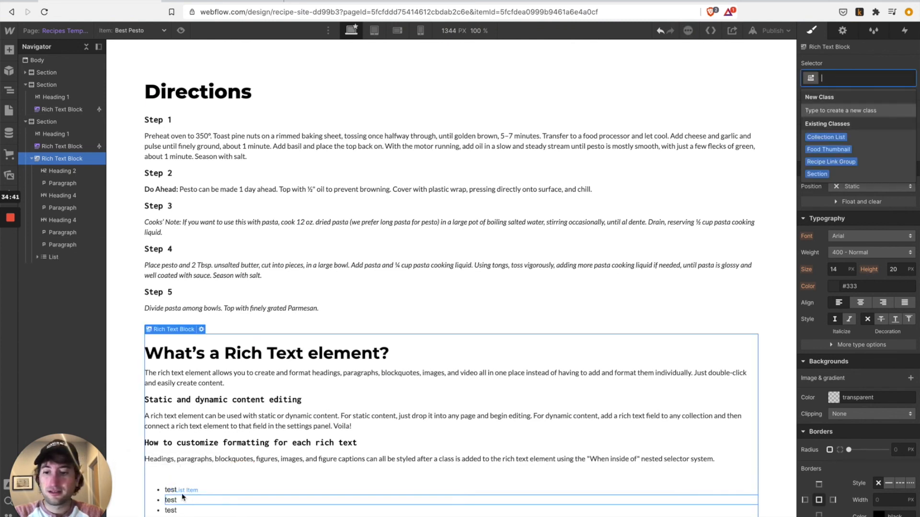
click(187, 490)
click(828, 79)
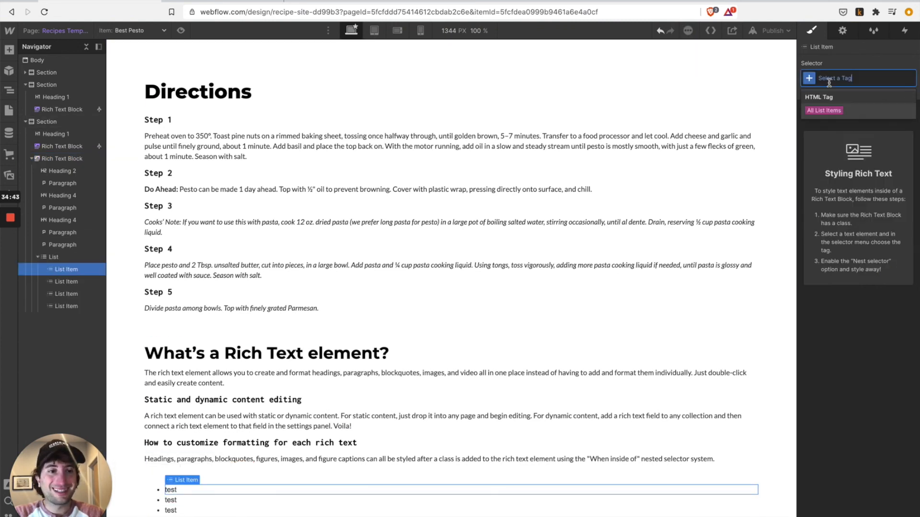
click(835, 111)
scroll(845, 201, down, 4)
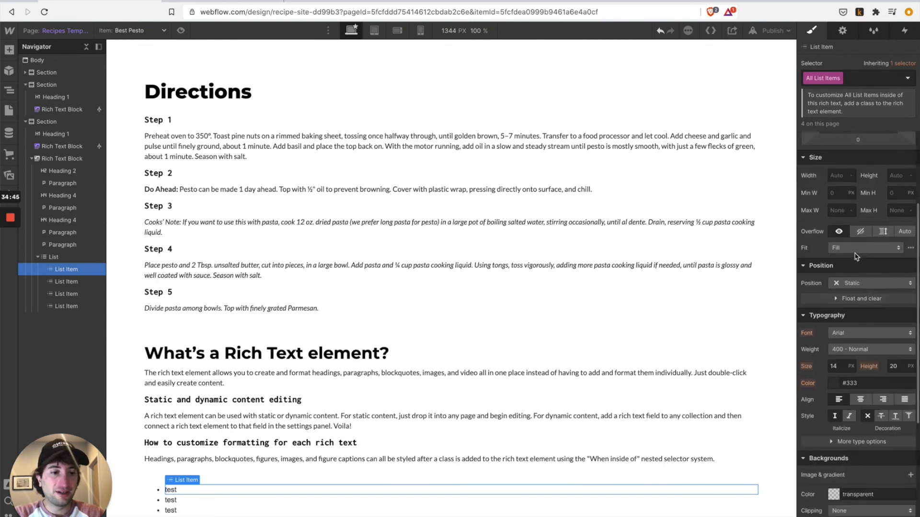
click(860, 302)
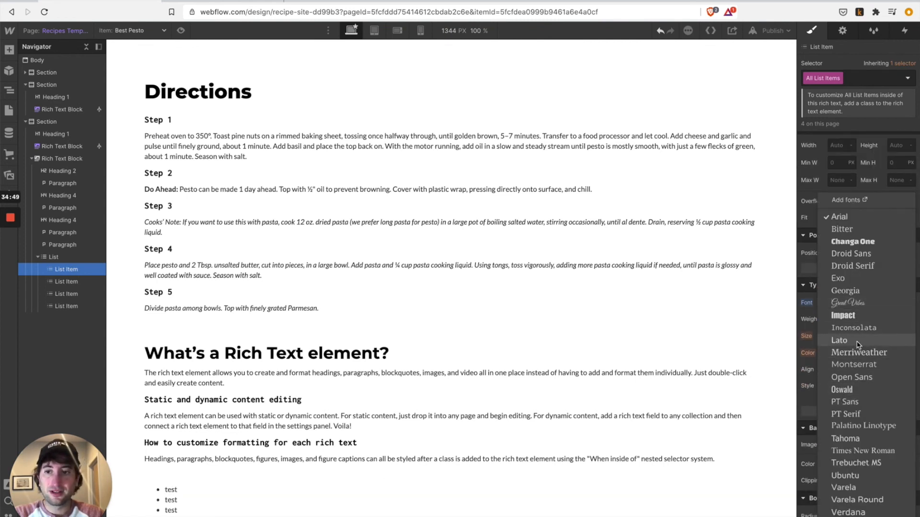
click(839, 340)
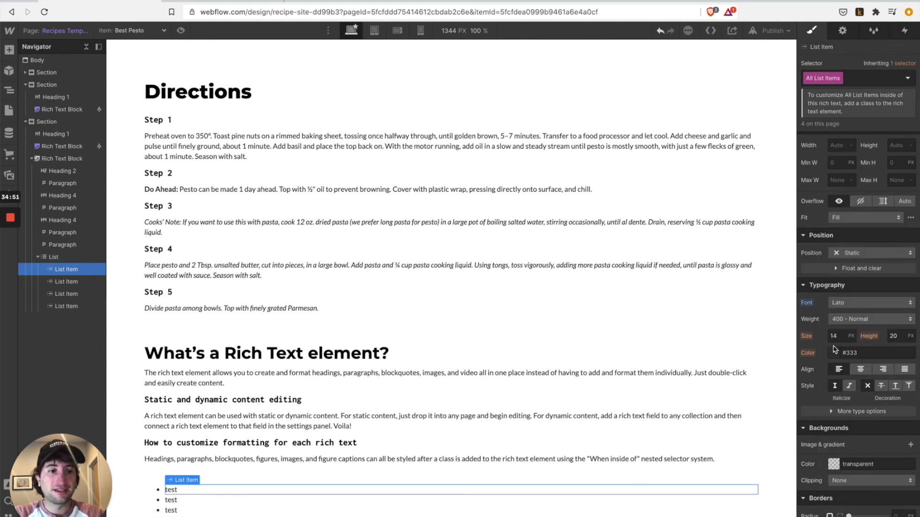
- Set the All List Items text colour to black and check the Ingredients list above
click(833, 353)
drag(822, 383, 801, 443)
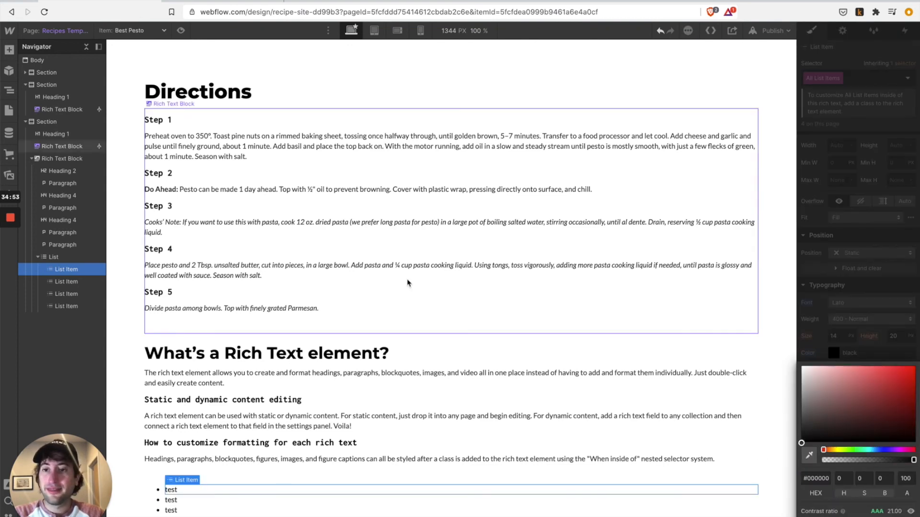
scroll(201, 304, up, 8)
scroll(197, 365, down, 8)
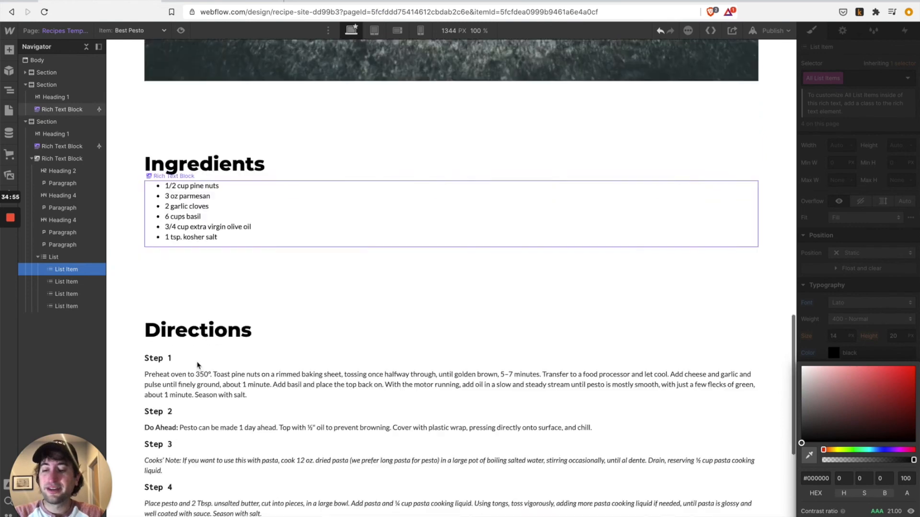
- Delete the added "What's a Rich Text element?" rich text block from the Directions section
click(196, 312)
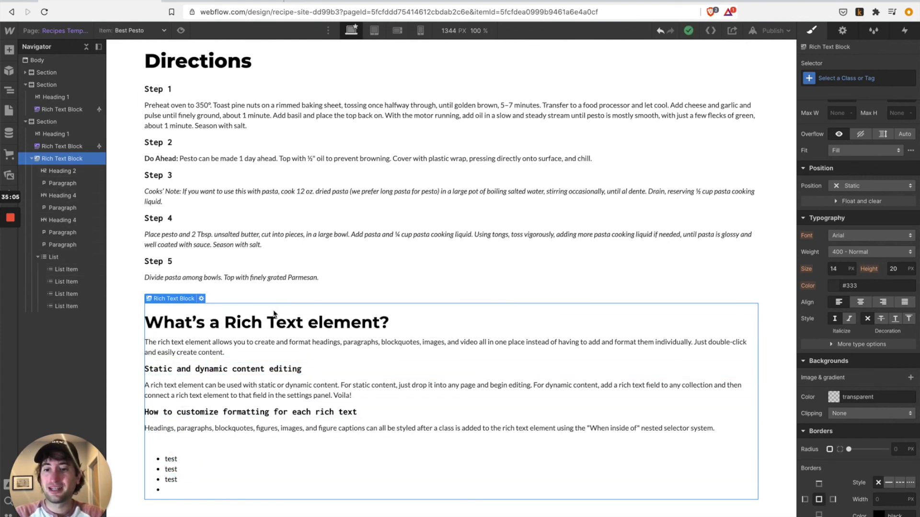
key(Delete)
scroll(274, 312, up, 20)
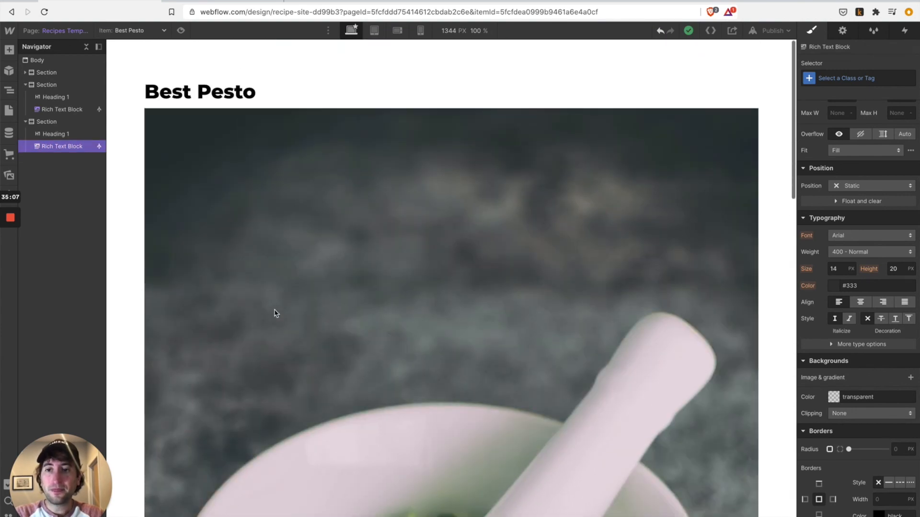
- Preview the template with the Red Pesto Pasta item and examine its title, image, ingredients and directions
click(7, 261)
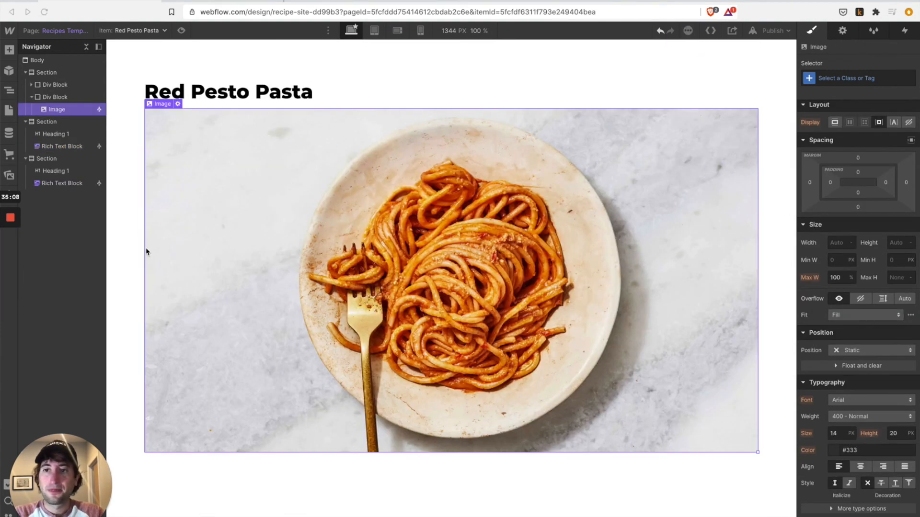
scroll(146, 252, down, 10)
scroll(146, 252, up, 10)
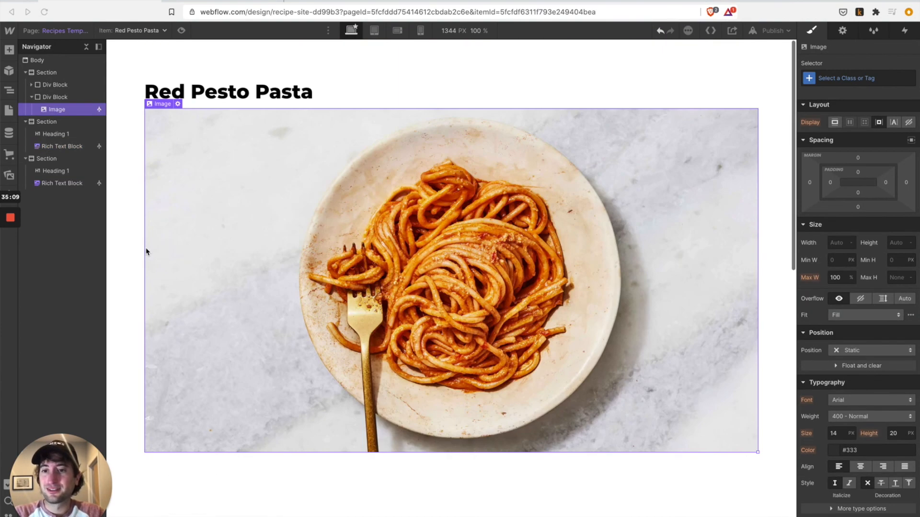
click(199, 107)
scroll(216, 144, down, 10)
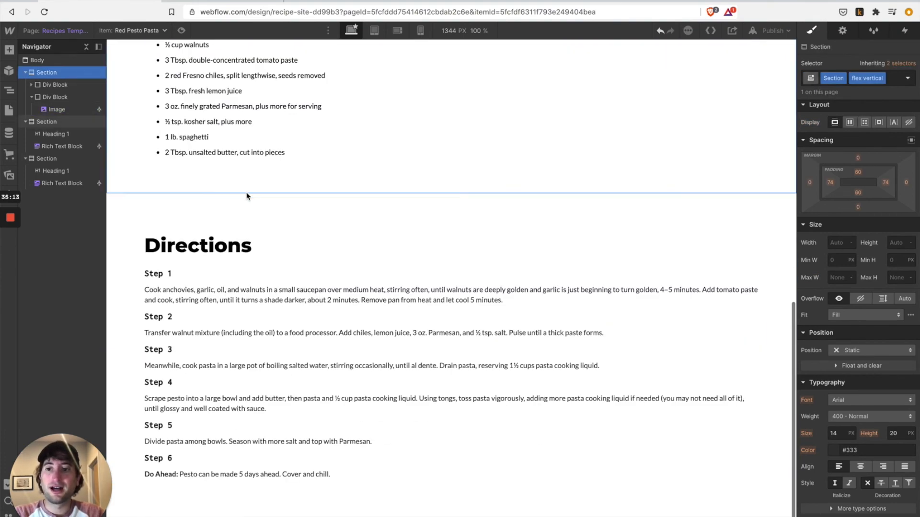
scroll(240, 263, up, 10)
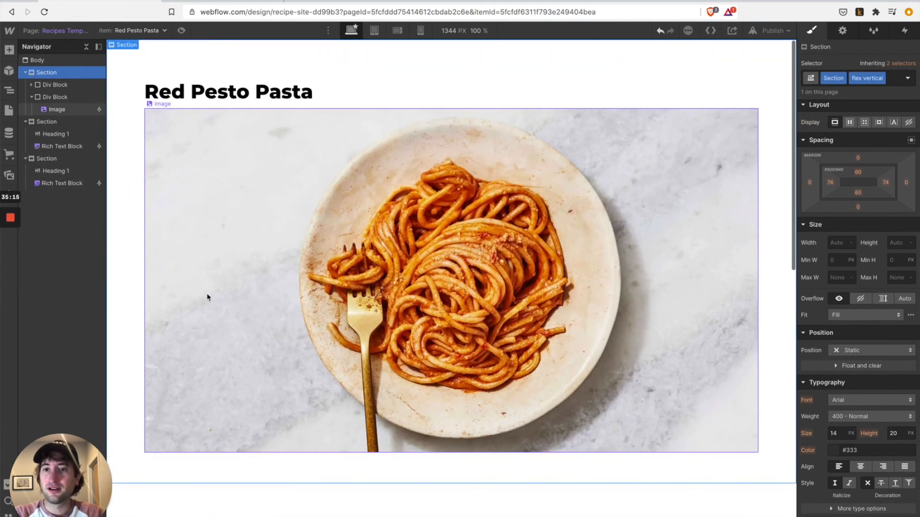
scroll(207, 297, down, 10)
scroll(221, 116, up, 4)
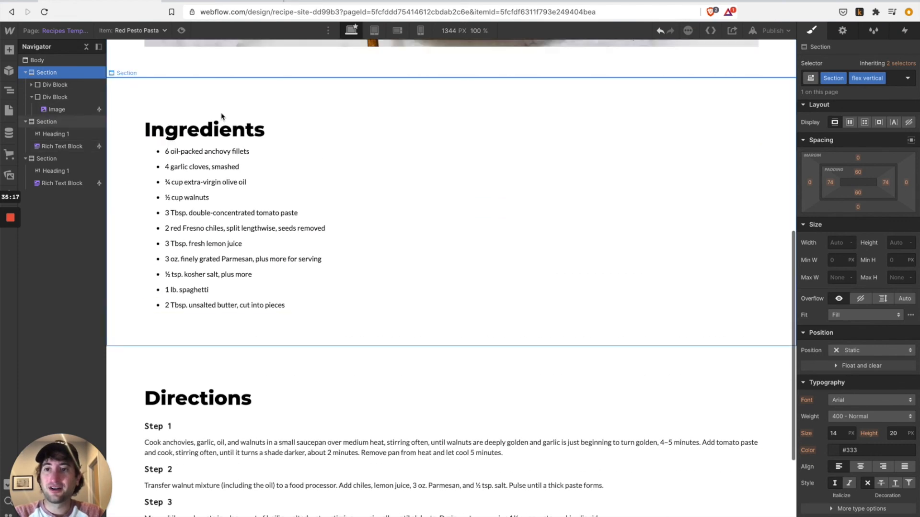
scroll(239, 266, down, 3)
scroll(242, 263, up, 10)
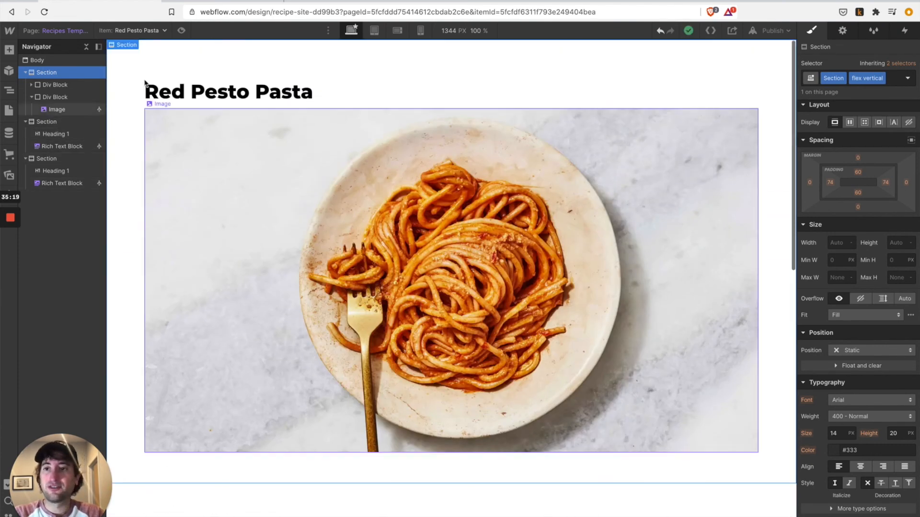
- Open the Home page and look over its header and recipe grid
click(68, 34)
click(59, 112)
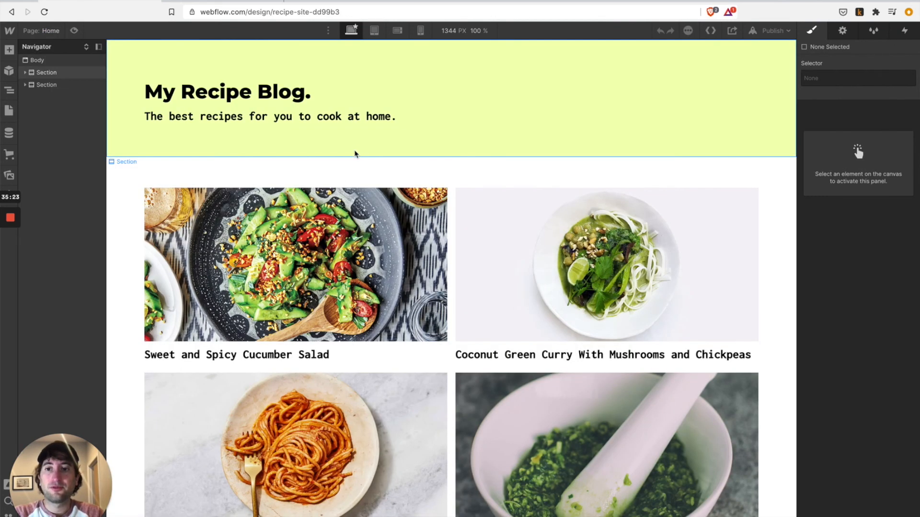
scroll(356, 150, down, 2)
scroll(356, 150, up, 2)
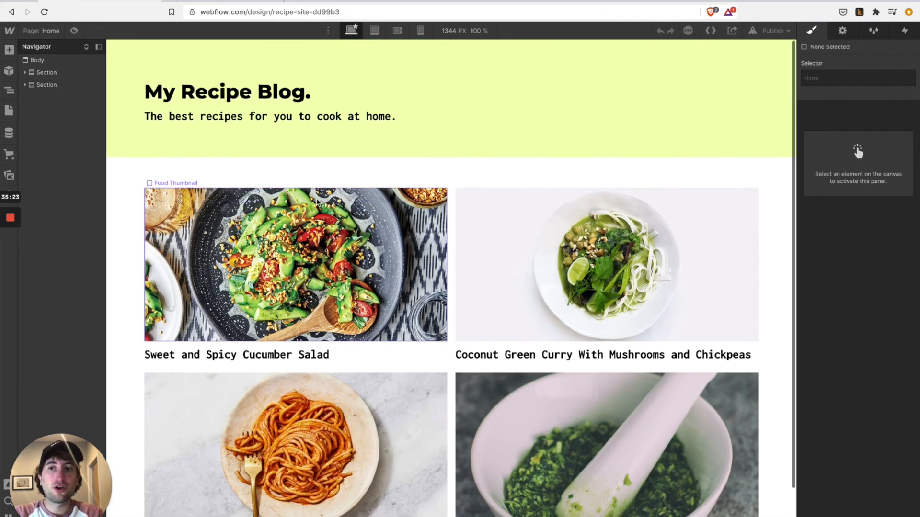
- Change the background colour of the header section around "My Recipe Blog." to light grey #f8f8f8
click(175, 156)
scroll(851, 158, down, 6)
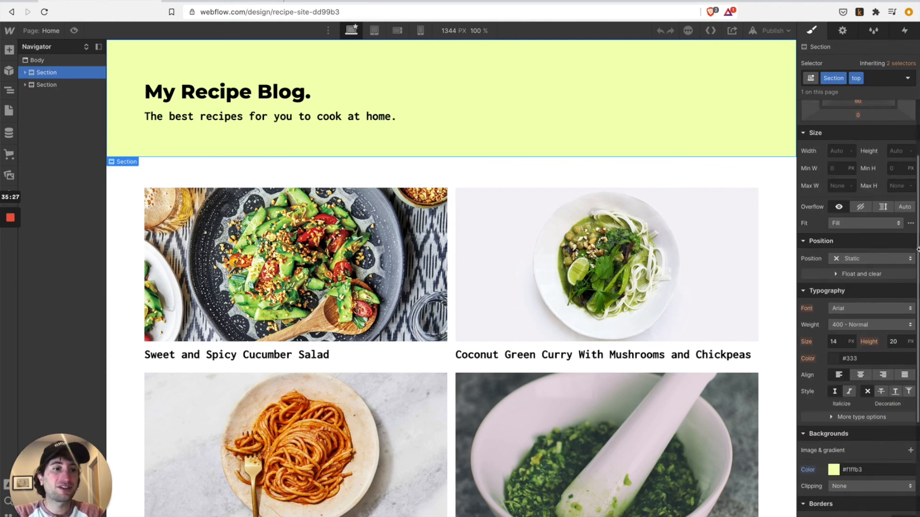
click(833, 265)
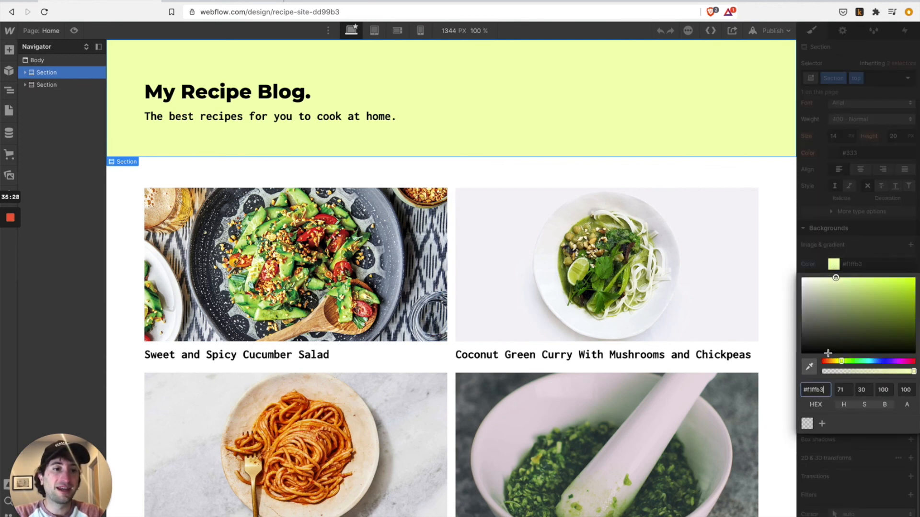
mouse_move(822, 308)
mouse_down()
mouse_move(769, 291)
mouse_move(788, 277)
mouse_up()
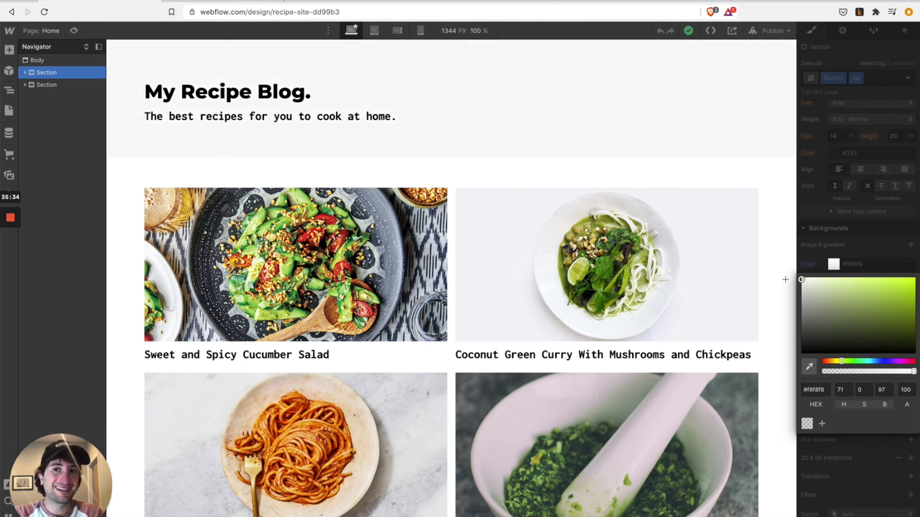
drag(785, 279, 786, 283)
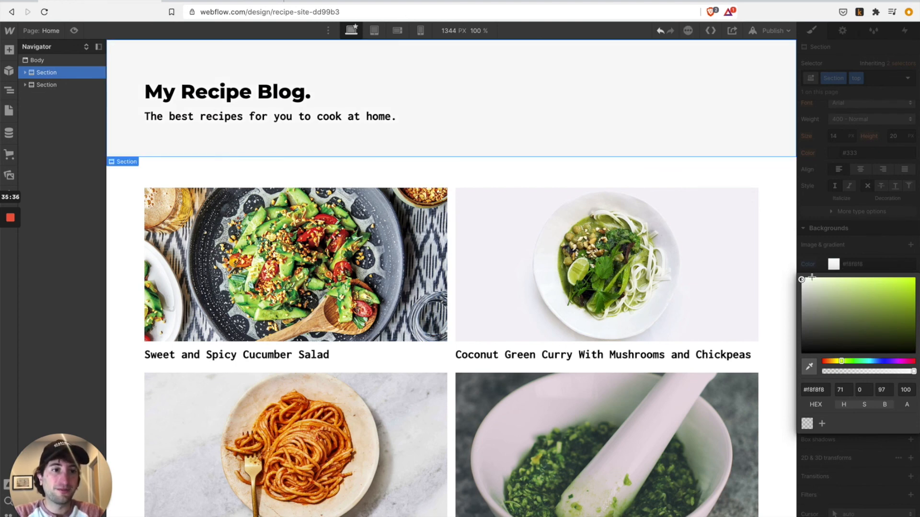
click(879, 239)
click(149, 289)
scroll(147, 288, down, 1)
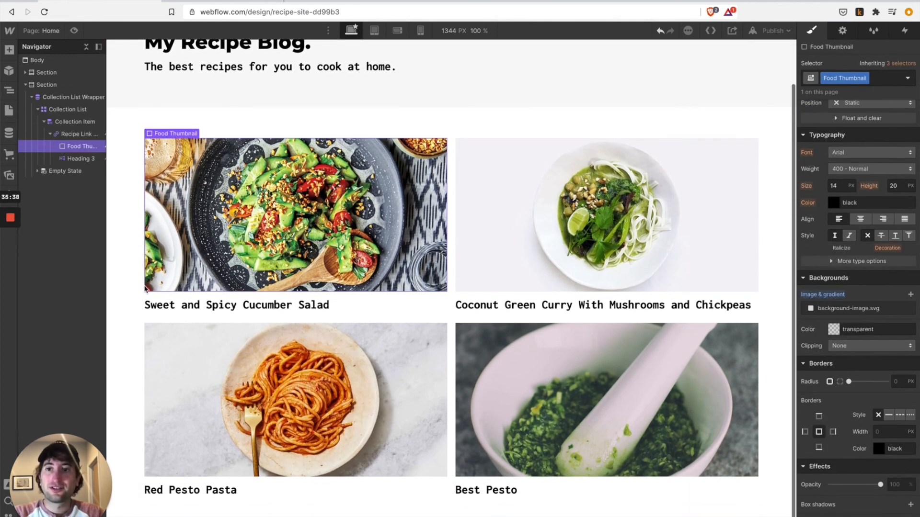
scroll(239, 182, up, 1)
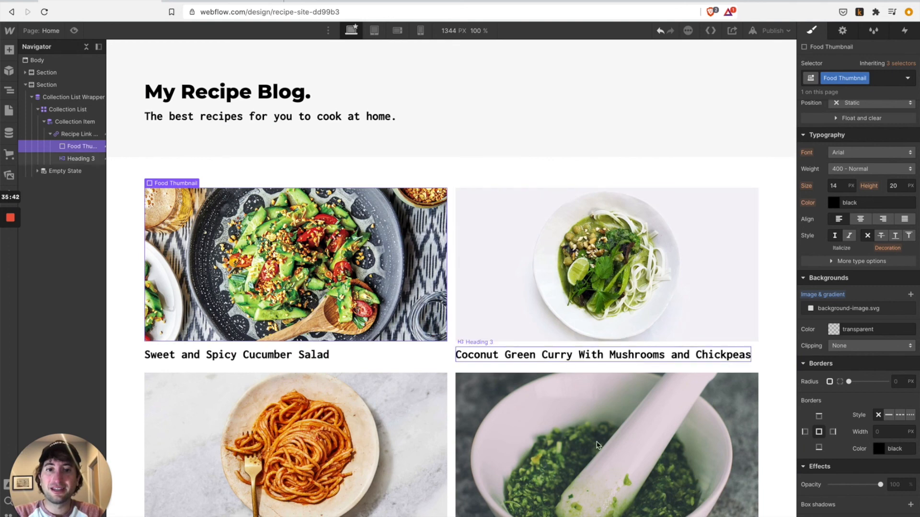
- Publish the site to its webflow.io domain and open the live site
mouse_move(17, 218)
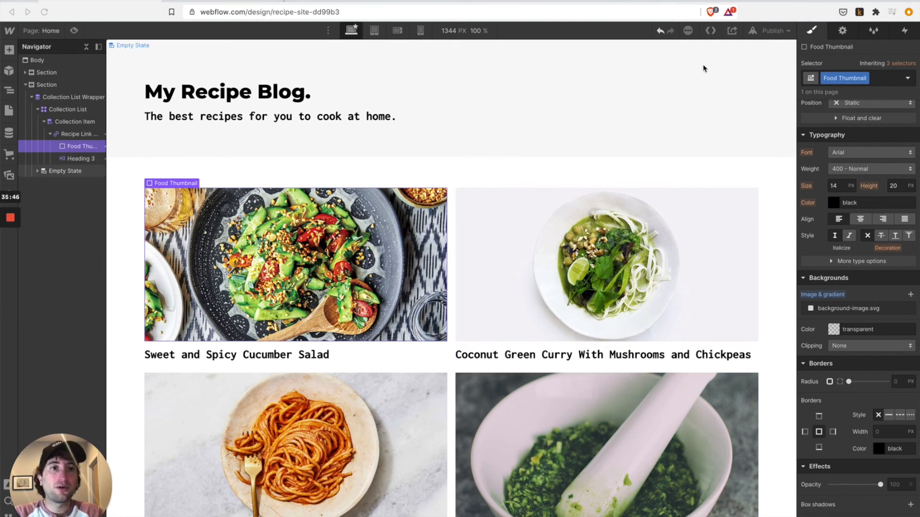
click(774, 31)
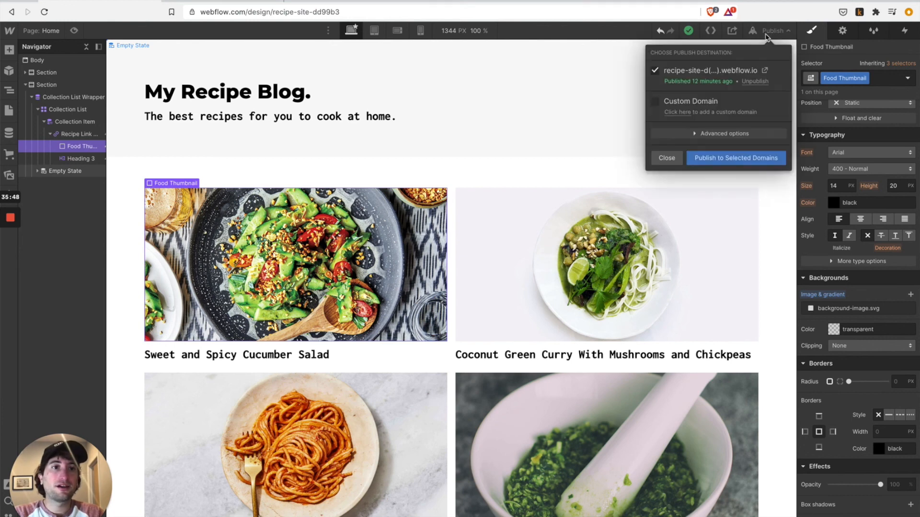
click(735, 159)
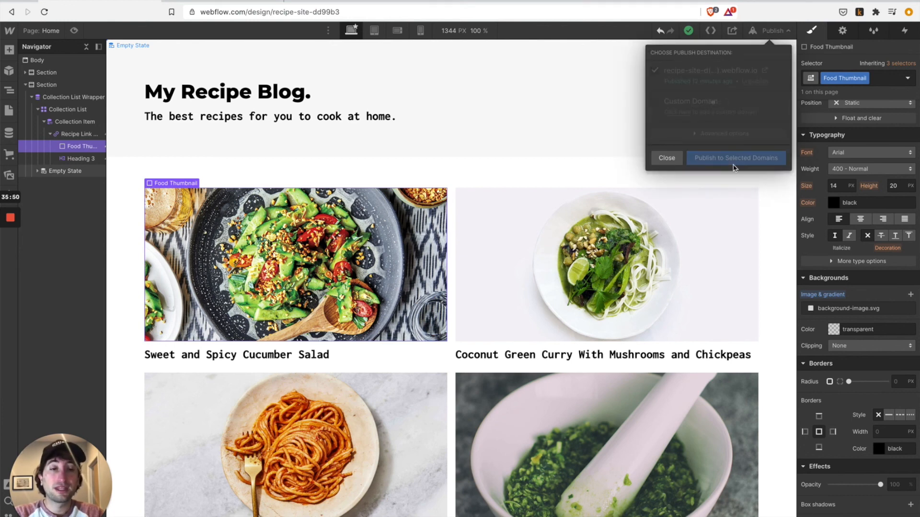
click(765, 71)
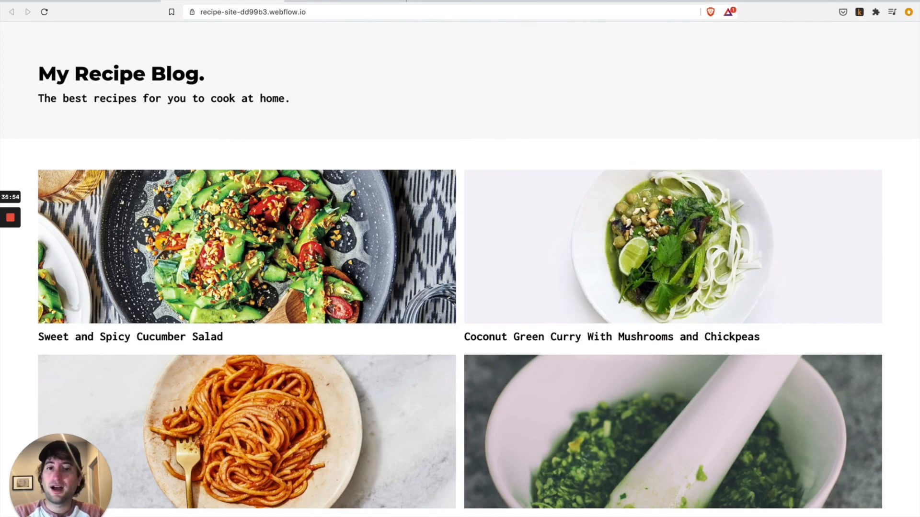
- Open the Sweet and Spicy Cucumber Salad recipe on the live site, examine its image, ingredients and directions, and return to the home page
scroll(343, 218, down, 1)
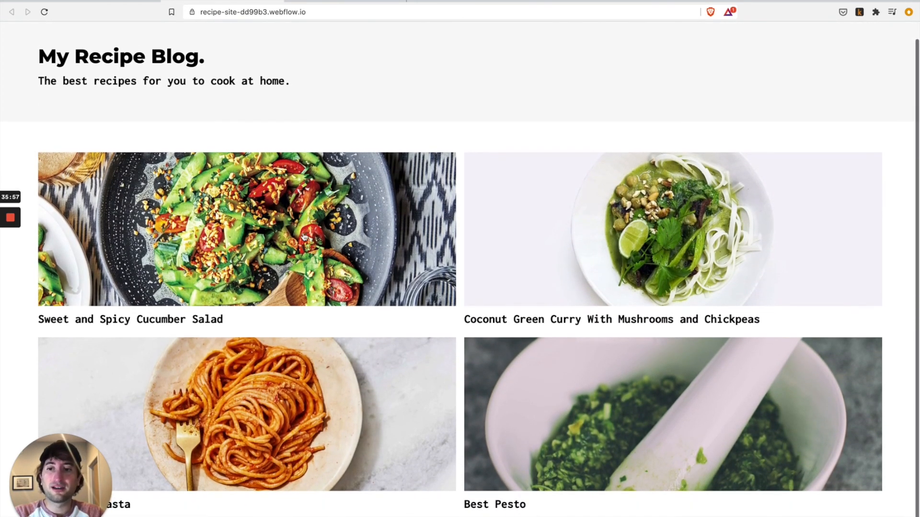
click(304, 236)
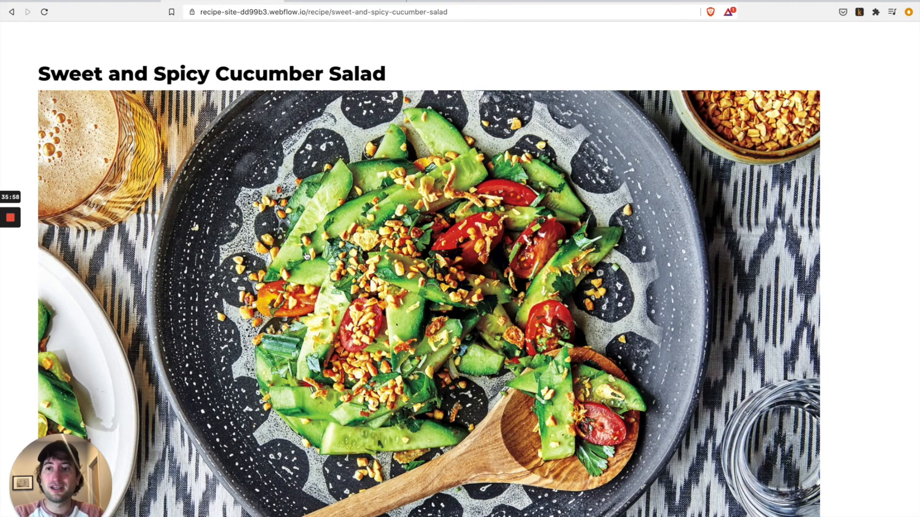
scroll(306, 255, down, 10)
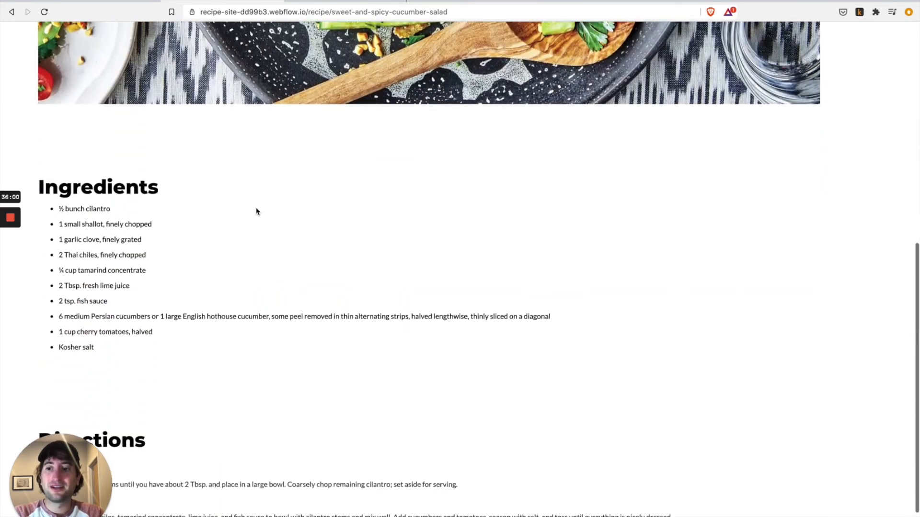
scroll(249, 353, up, 10)
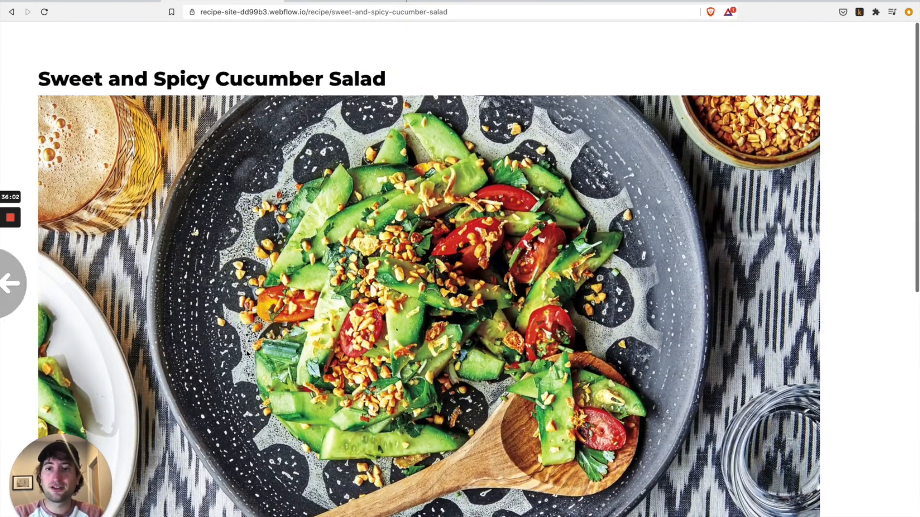
key(alt+Left)
scroll(247, 354, up, 1)
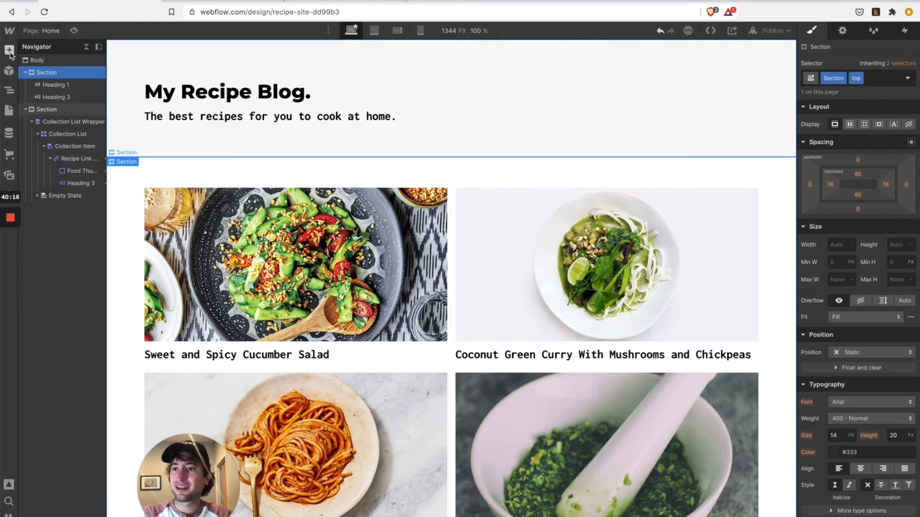
- In the Webflow Designer, add a Navbar component as the first element of the Home page body
click(9, 49)
scroll(80, 313, down, 10)
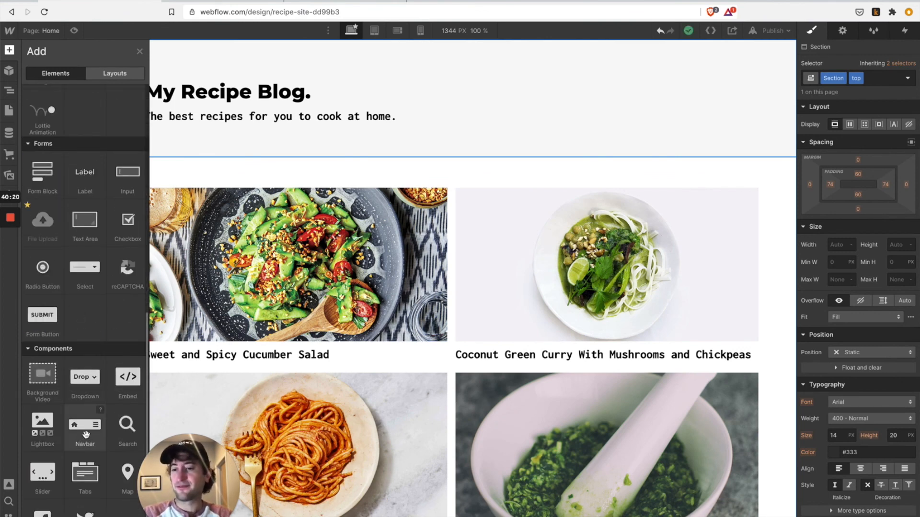
drag(89, 435, 59, 72)
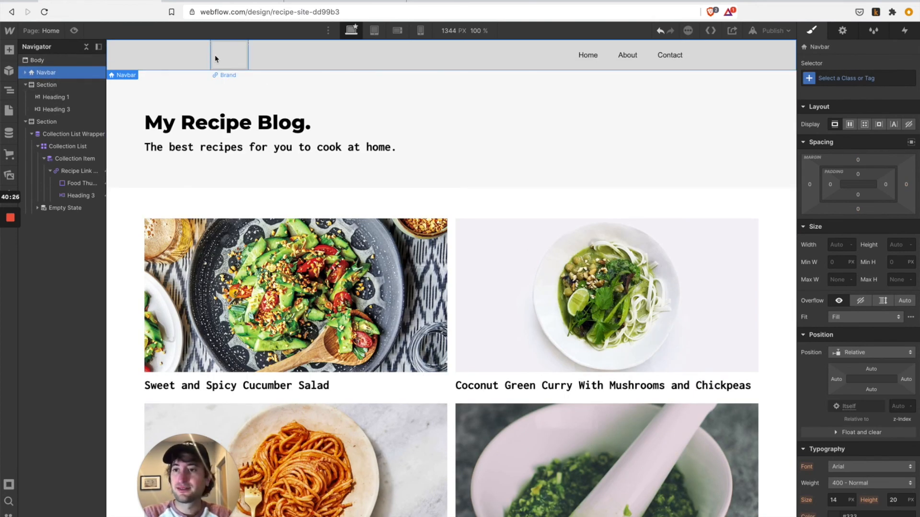
- Change the navbar's background colour to dark grey #222222
click(24, 74)
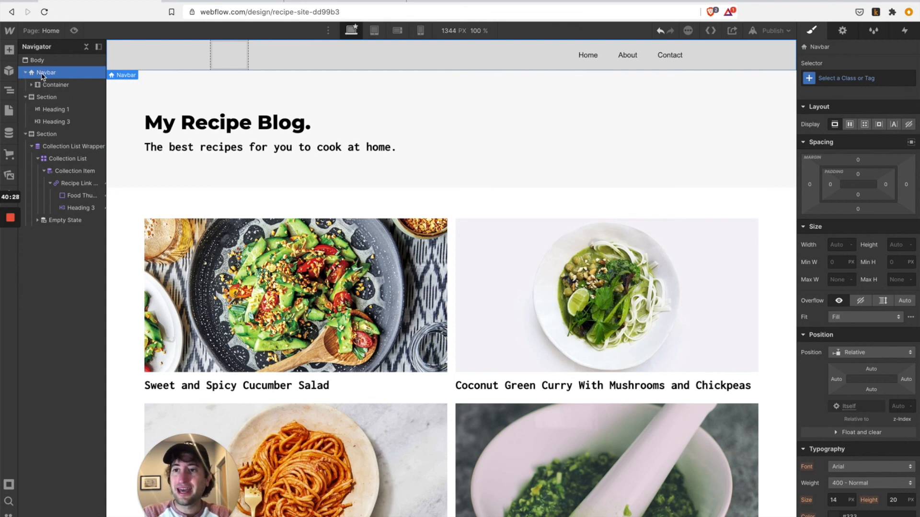
scroll(838, 306, down, 4)
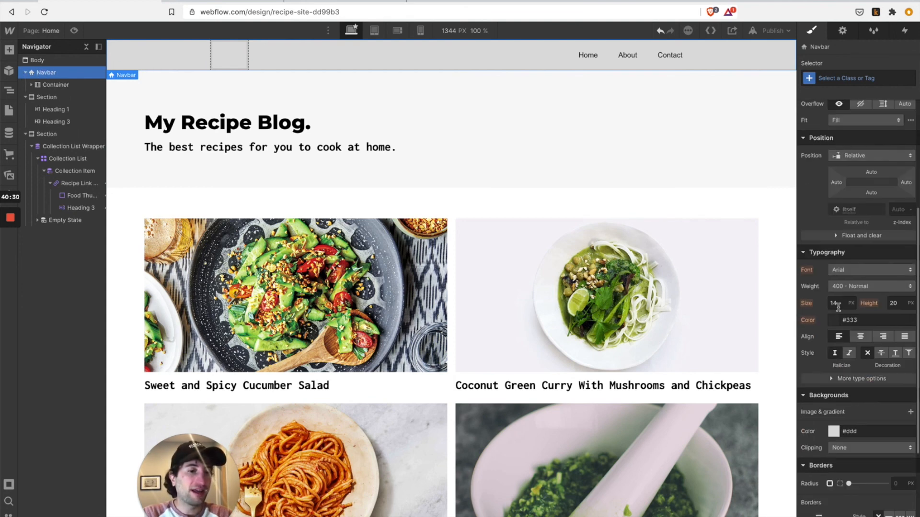
scroll(836, 378, down, 1)
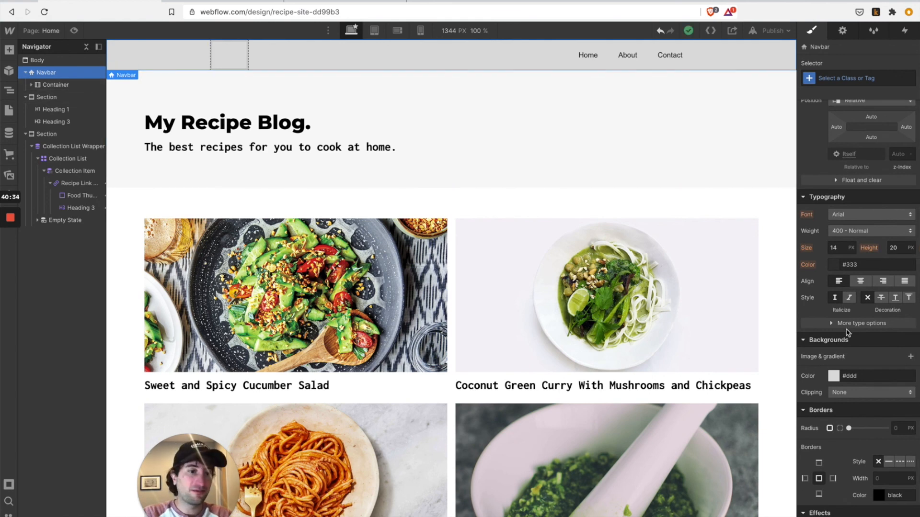
click(834, 376)
drag(832, 261, 780, 278)
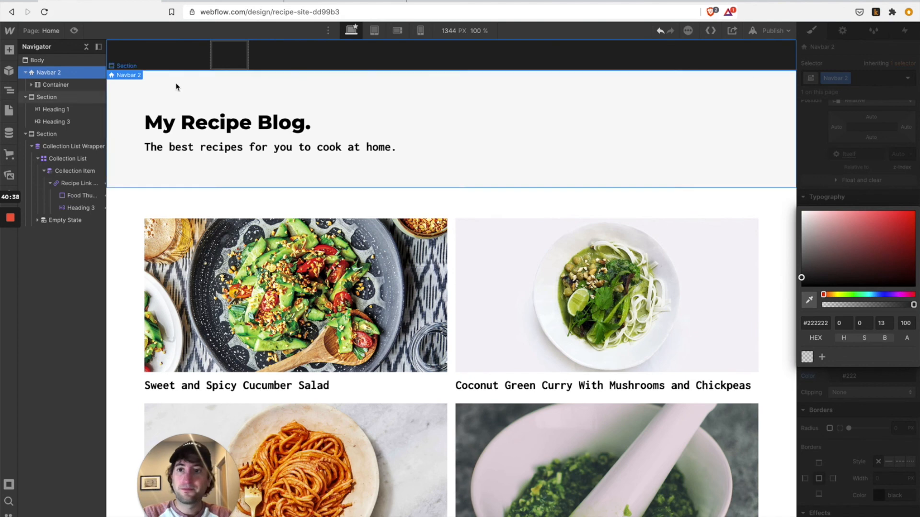
- Add an H1 heading inside the navbar's Brand link and give it the new class Brand Logo
click(241, 63)
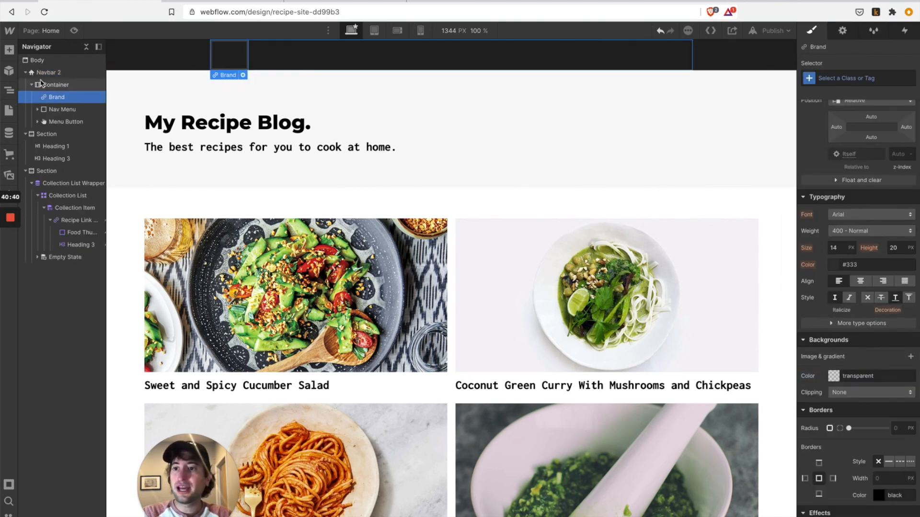
click(9, 49)
scroll(41, 283, down, 2)
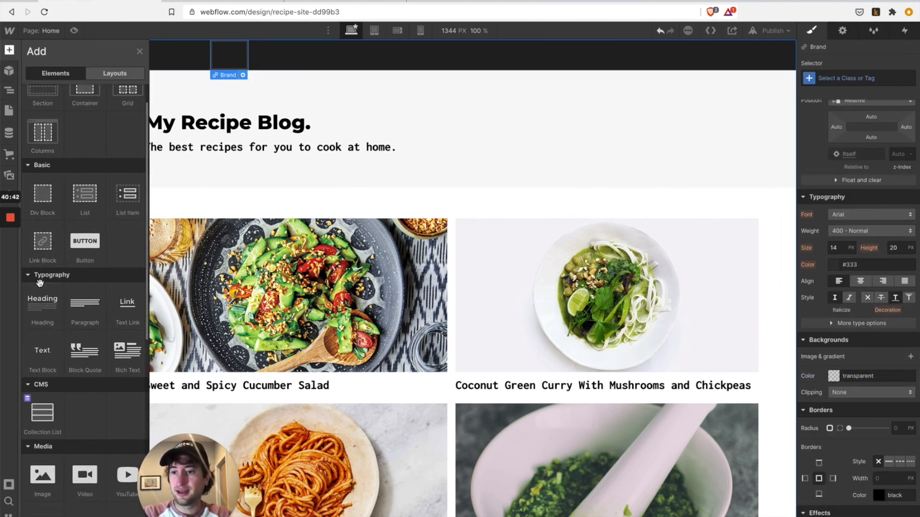
drag(38, 322, 233, 55)
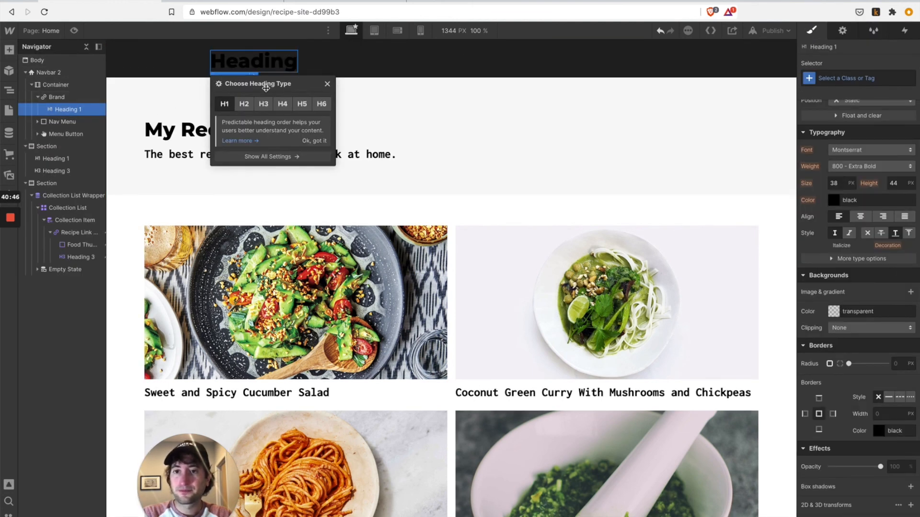
click(821, 75)
text(Logo)
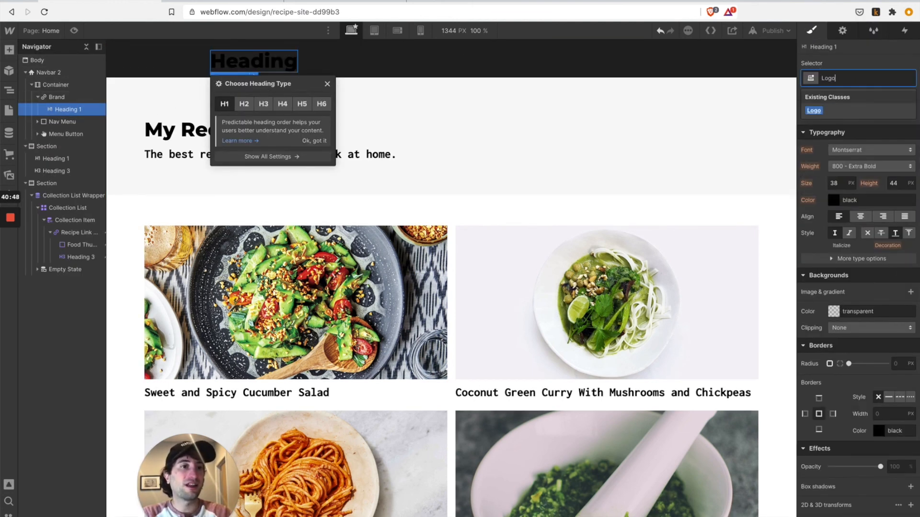
text(Brand Logo)
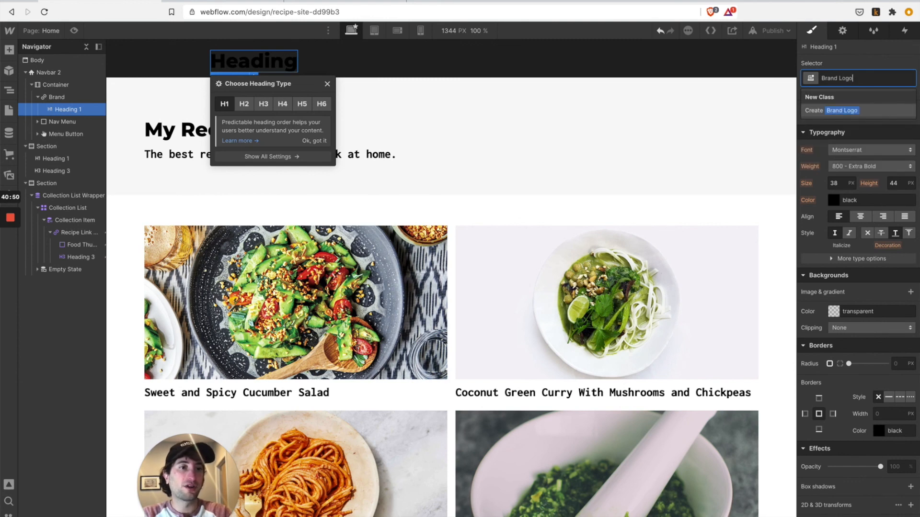
key(Return)
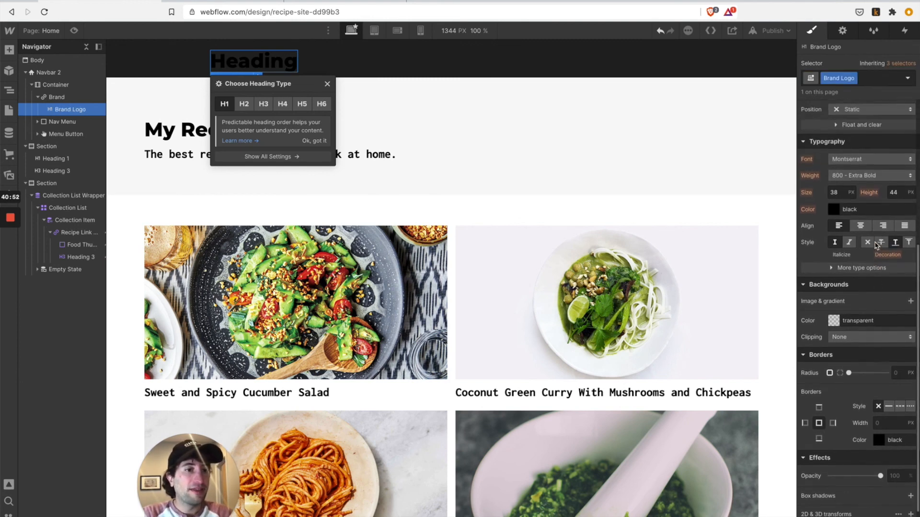
- Set the Brand Logo heading's text colour to white
click(835, 221)
drag(812, 271, 699, 75)
click(821, 145)
- Replace the navbar heading's placeholder text with "Top Recipes"
double_click(254, 61)
text(My)
key(BackSpace)
key(BackSpace)
text(Top)
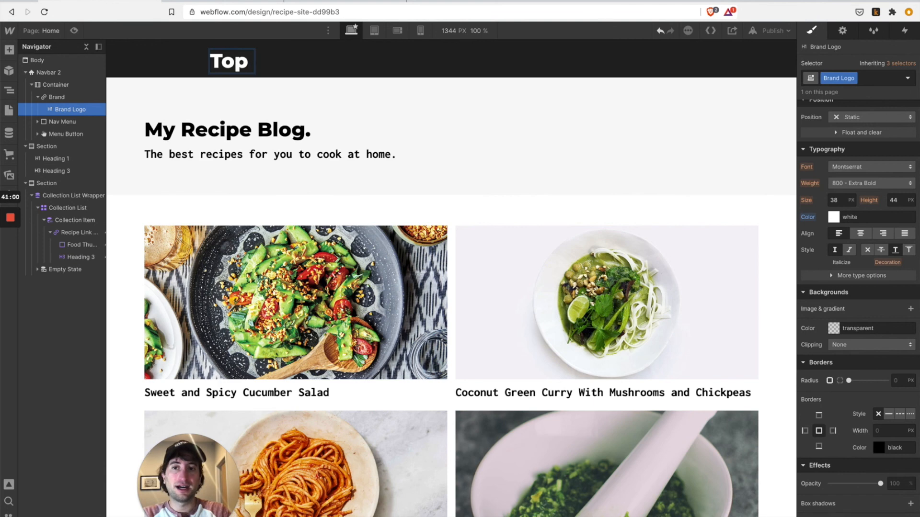
text( Recipes)
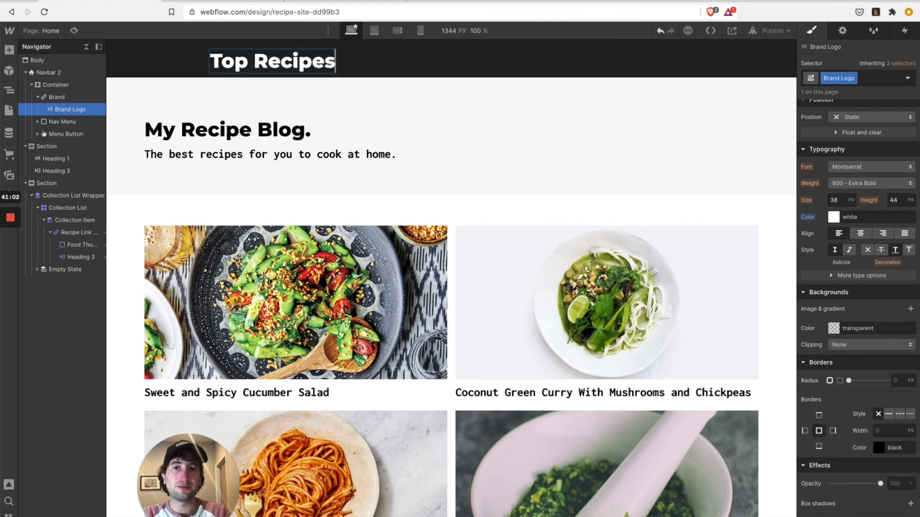
key(Escape)
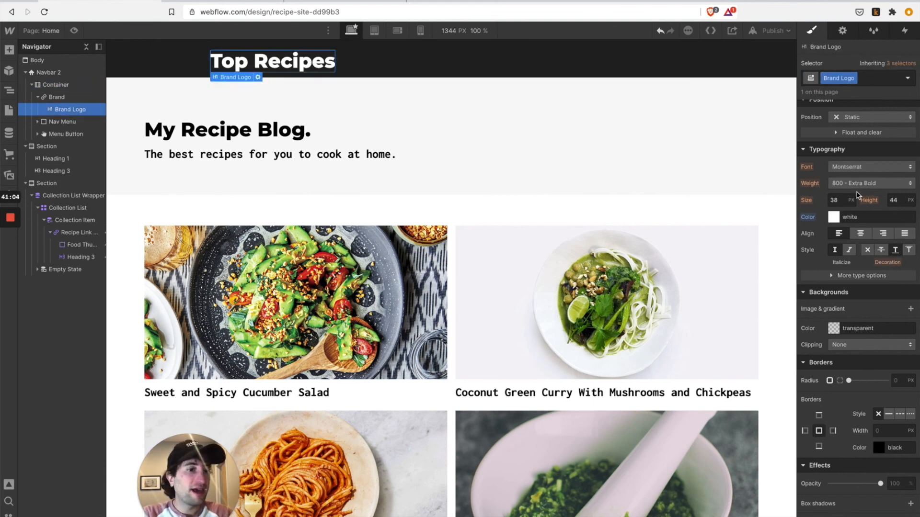
- Set the Brand Logo heading's font to Changa One
scroll(854, 149, down, 2)
click(854, 151)
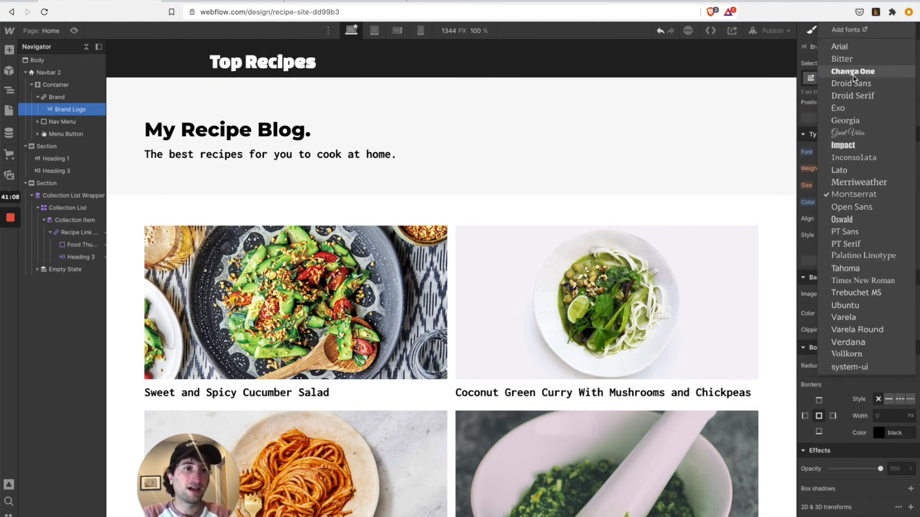
click(853, 75)
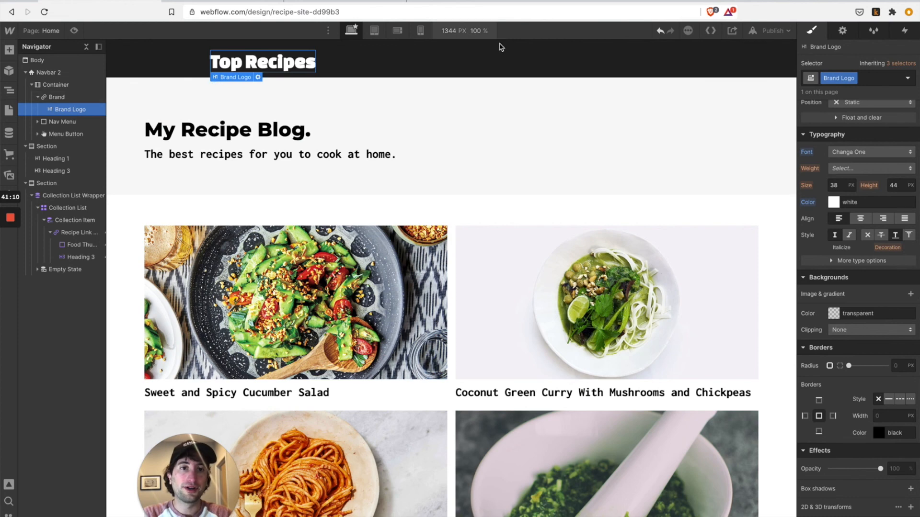
- Delete the Nav Menu with its Home, About and Contact links from the navbar container
click(495, 42)
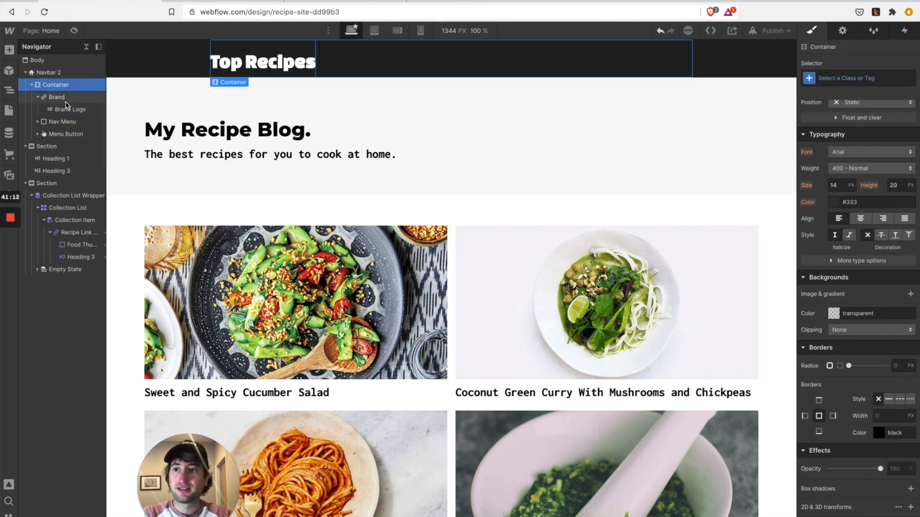
click(68, 125)
key(BackSpace)
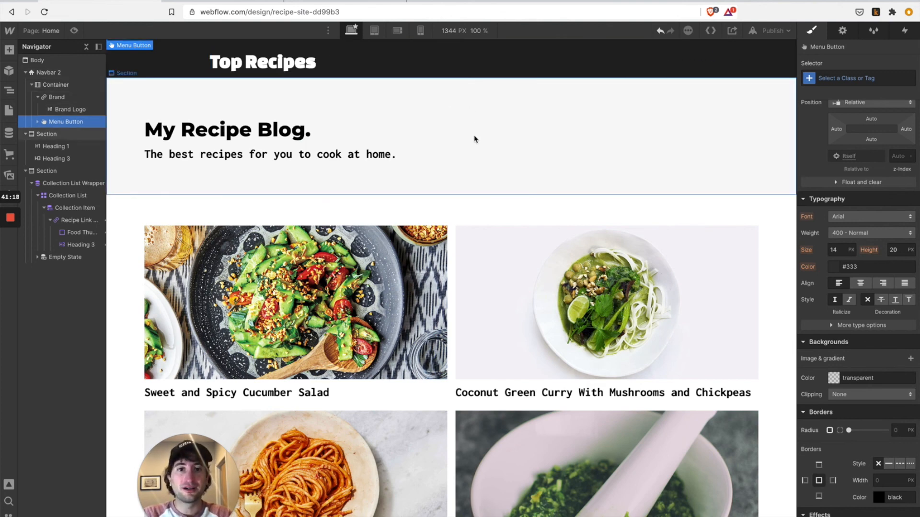
- Link the Brand block around the "Top Recipes" logo to the Home page
click(67, 110)
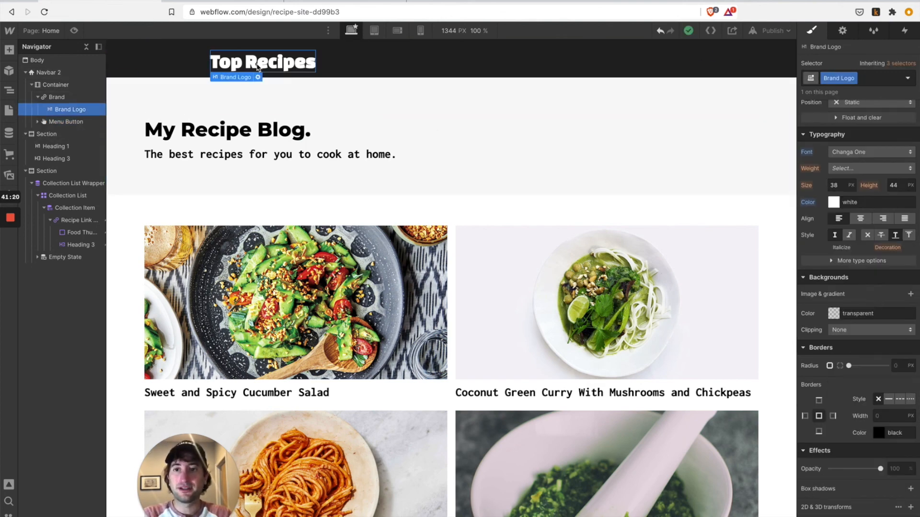
click(58, 99)
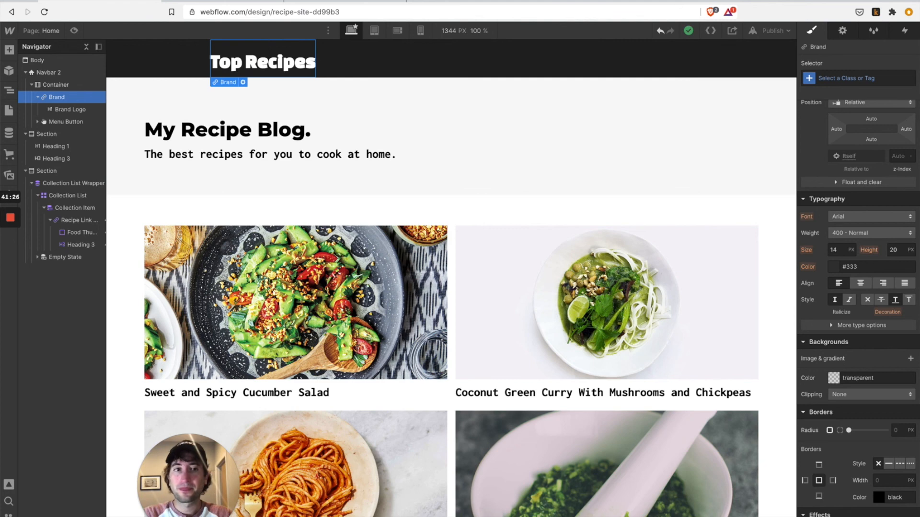
click(846, 33)
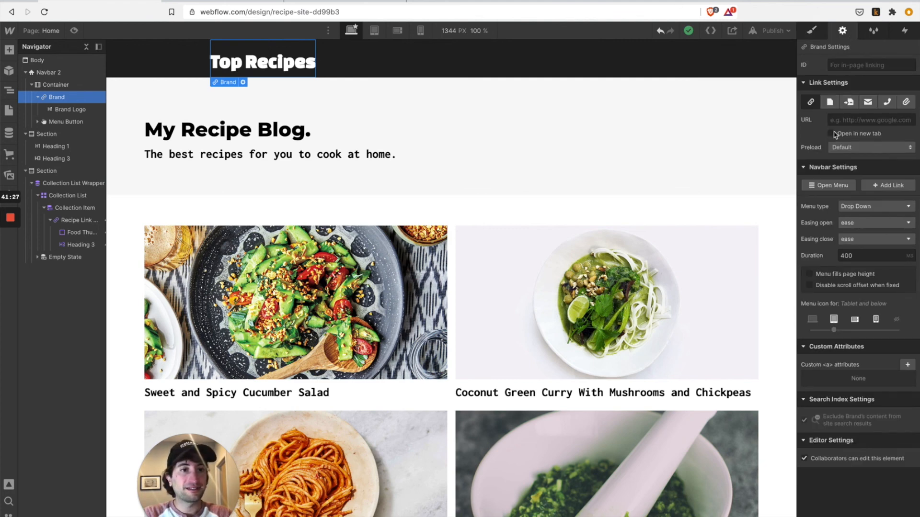
click(829, 102)
click(843, 120)
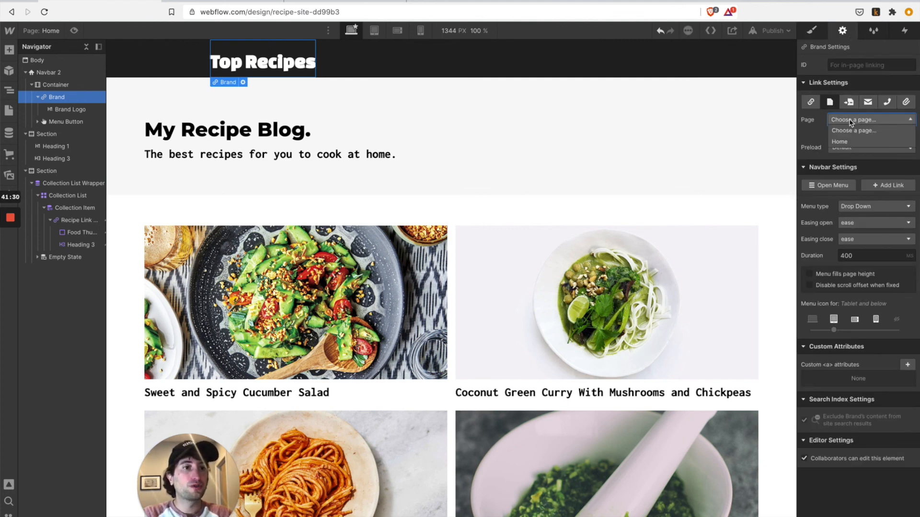
click(844, 142)
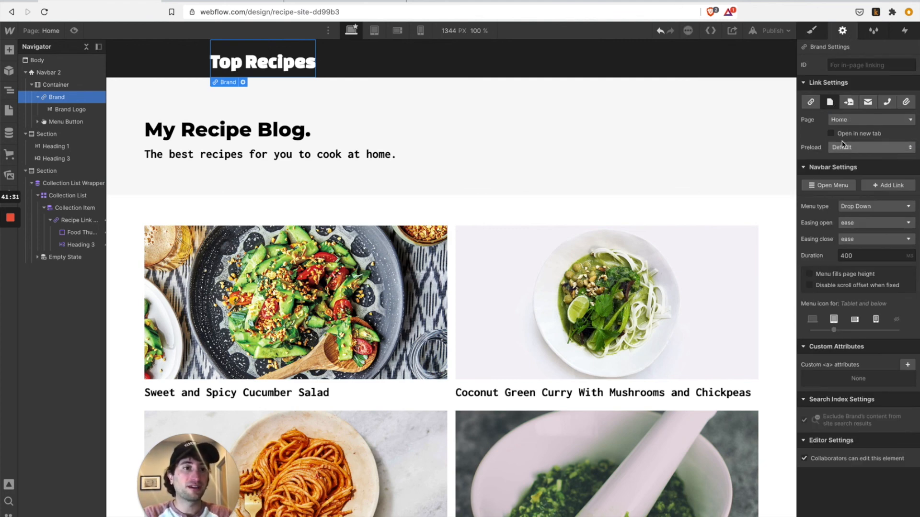
click(609, 153)
scroll(288, 139, down, 3)
scroll(288, 139, up, 3)
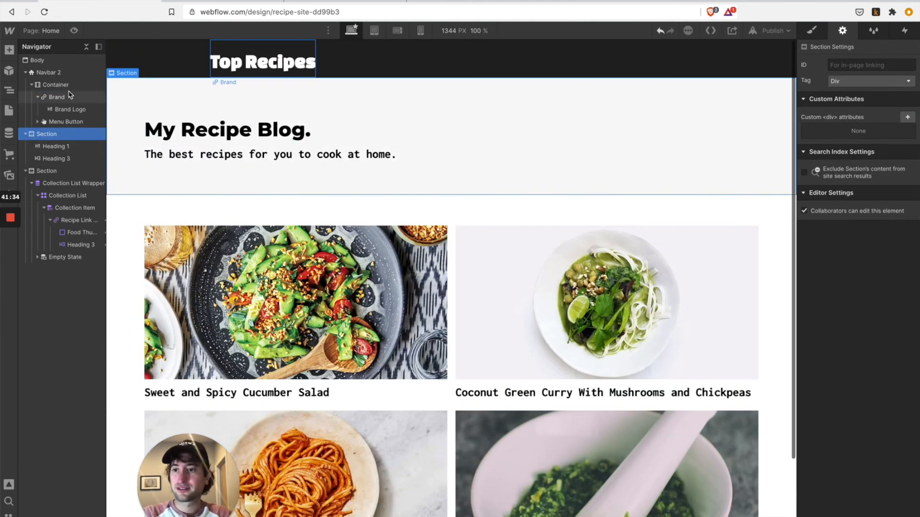
- Create a reusable symbol named Navbar from the whole navbar and return from symbol editing to the Home page
click(50, 75)
click(25, 73)
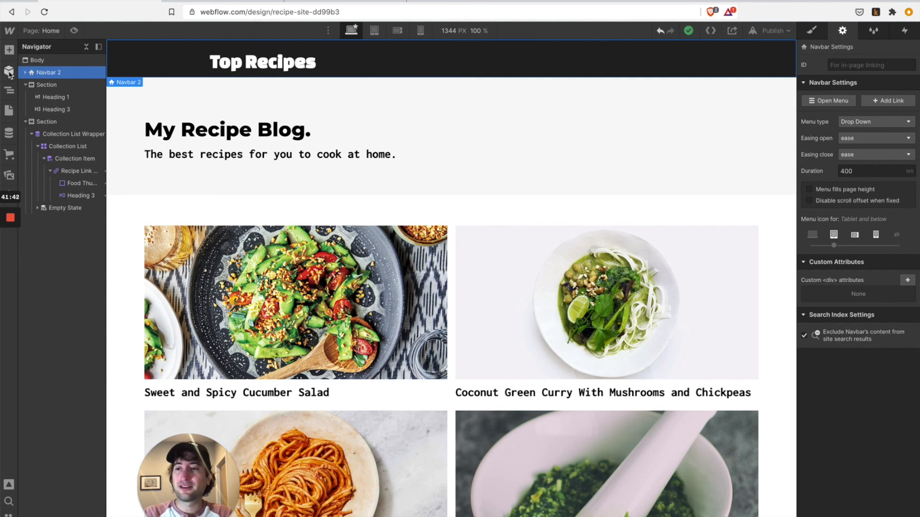
click(8, 71)
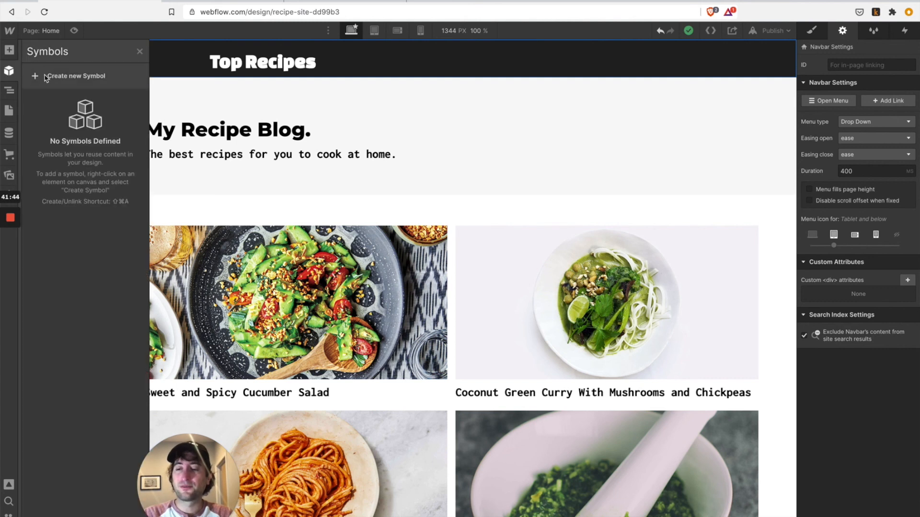
click(46, 76)
text(Navbar)
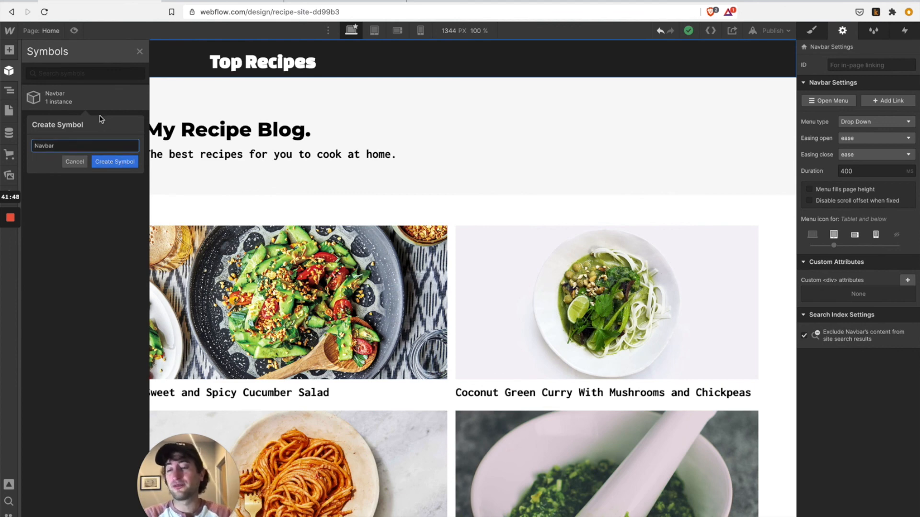
click(106, 165)
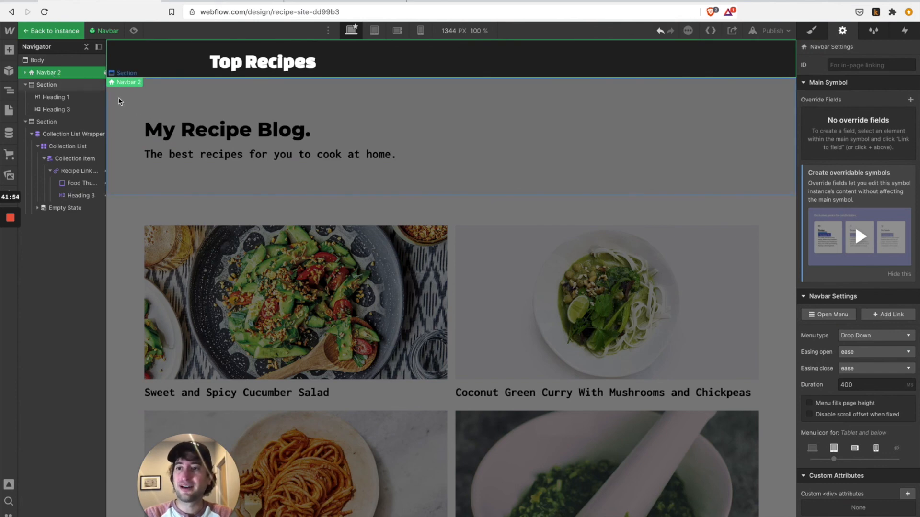
click(31, 32)
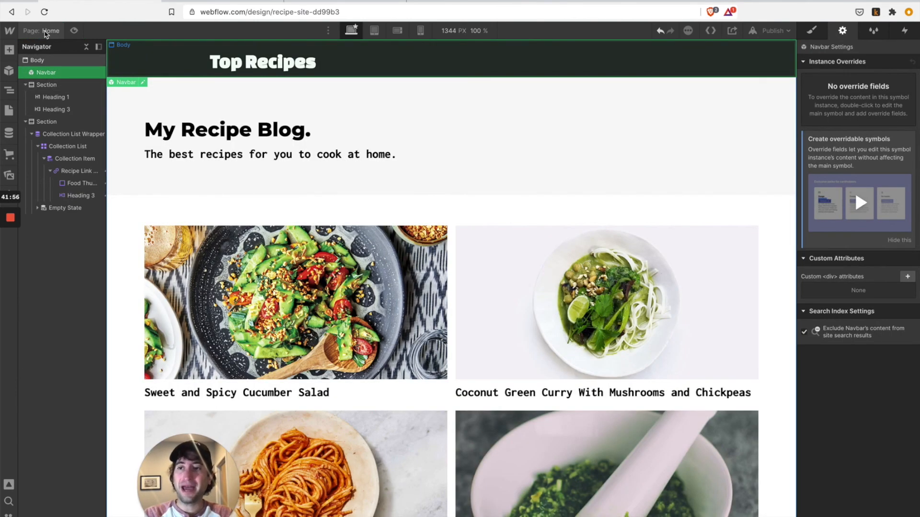
- Place the Navbar symbol at the top of the Recipes Template page, above its first section
click(46, 31)
click(72, 265)
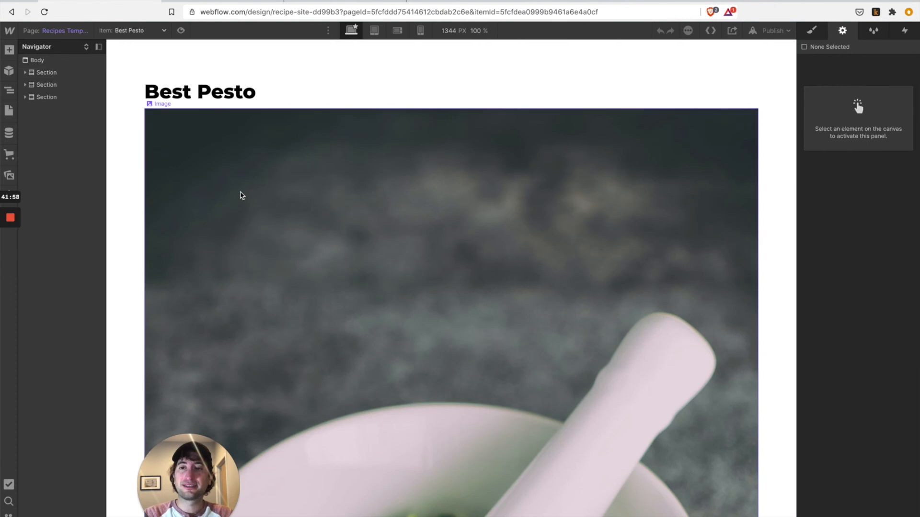
click(9, 49)
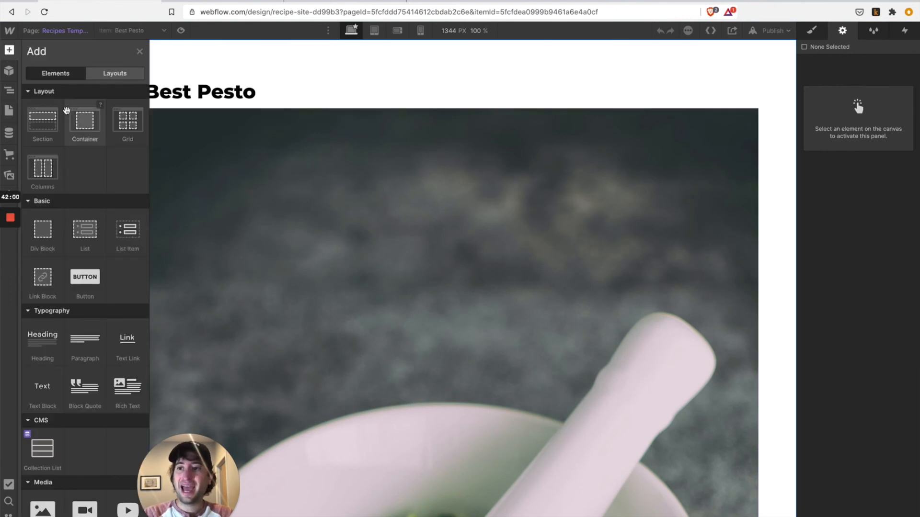
click(8, 71)
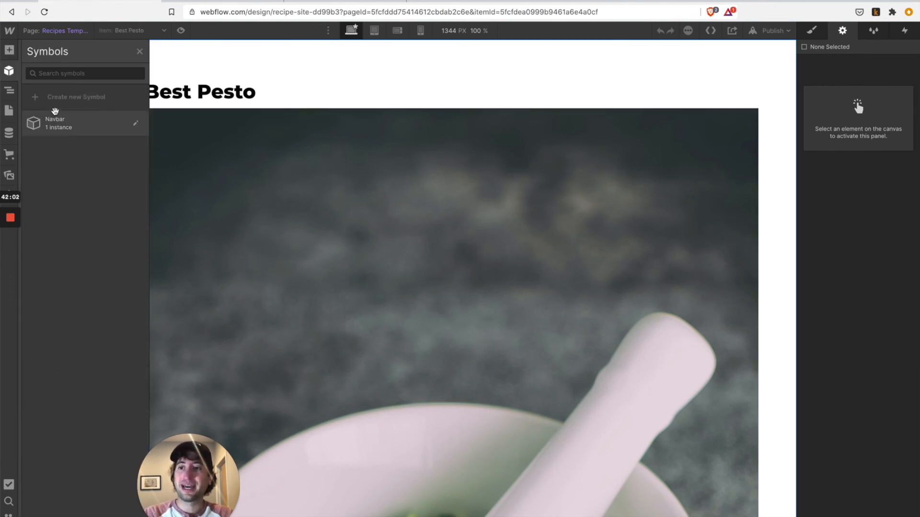
drag(54, 123, 66, 72)
click(254, 92)
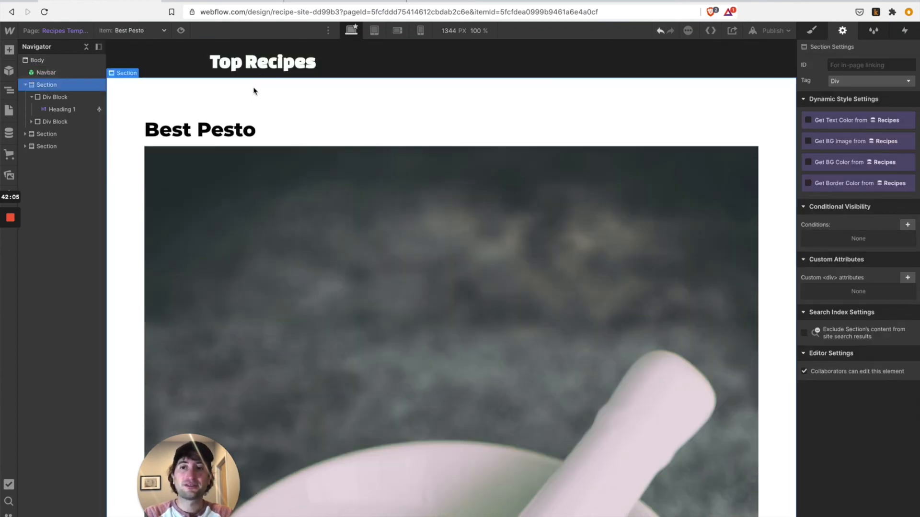
double_click(177, 64)
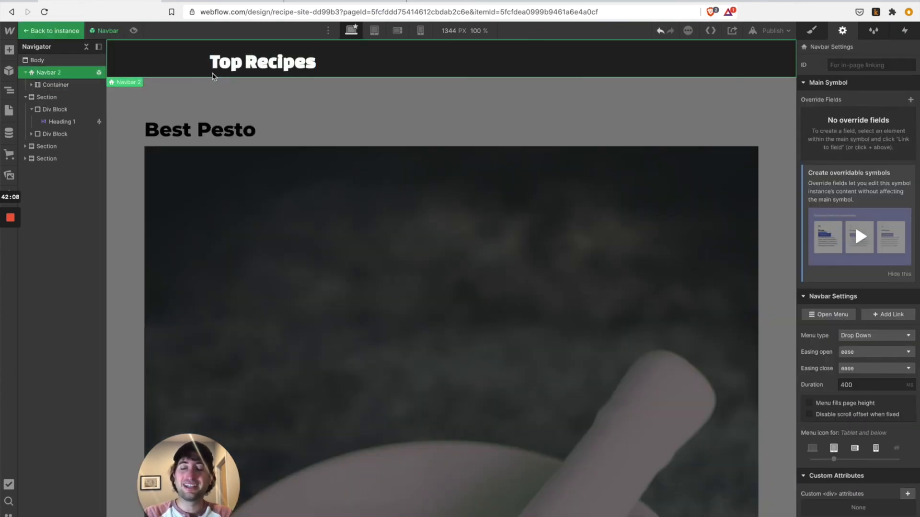
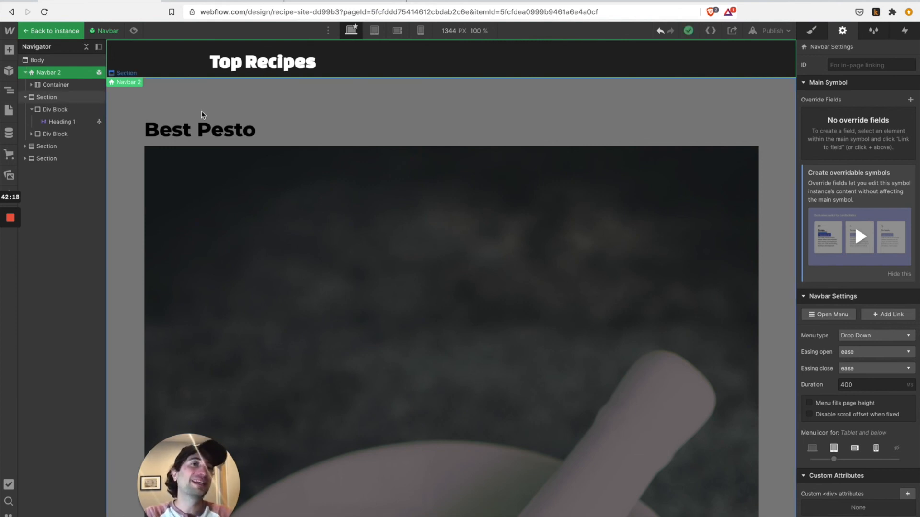
double_click(232, 99)
scroll(326, 453, down, 15)
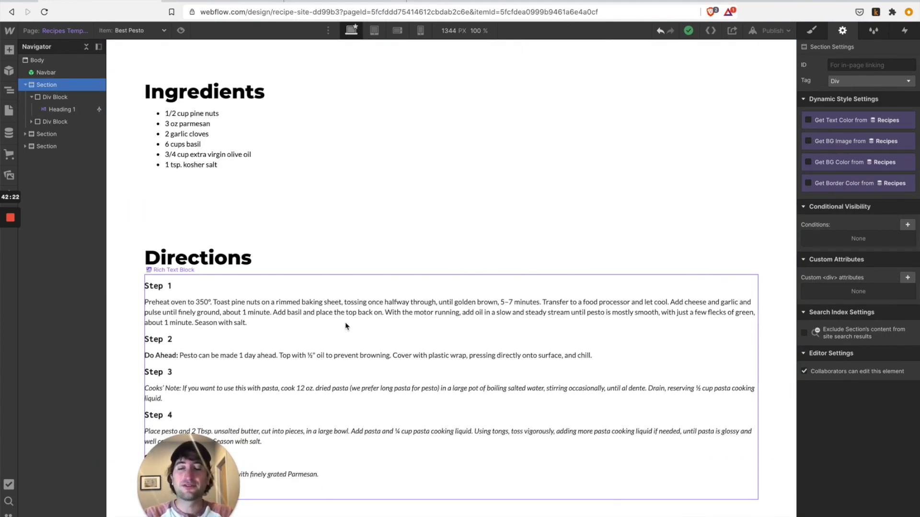
scroll(345, 324, up, 15)
- Return to the Home page and publish the site to its webflow.io domain
click(57, 31)
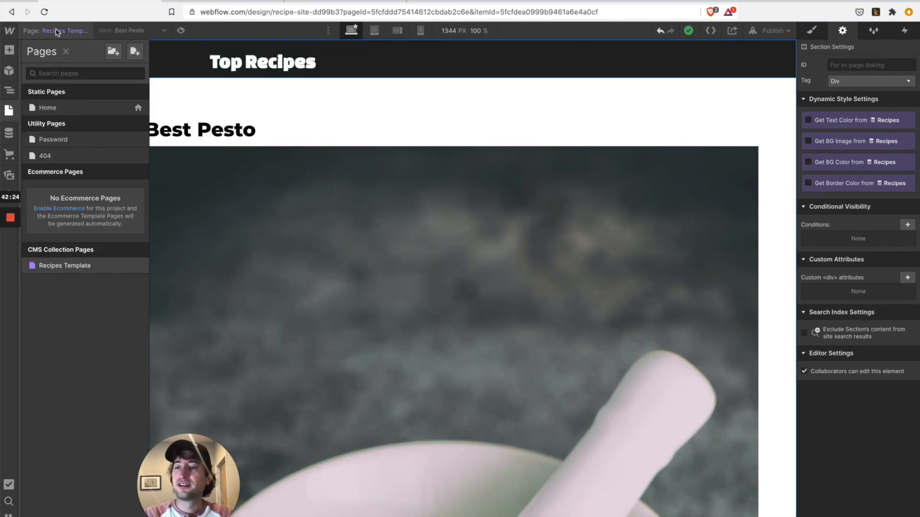
click(57, 107)
scroll(387, 181, down, 2)
scroll(388, 181, up, 2)
click(772, 30)
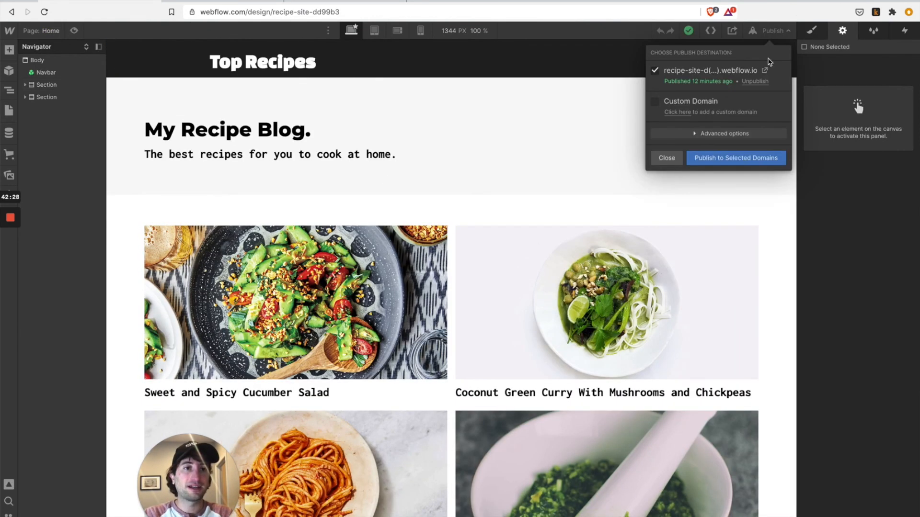
click(733, 156)
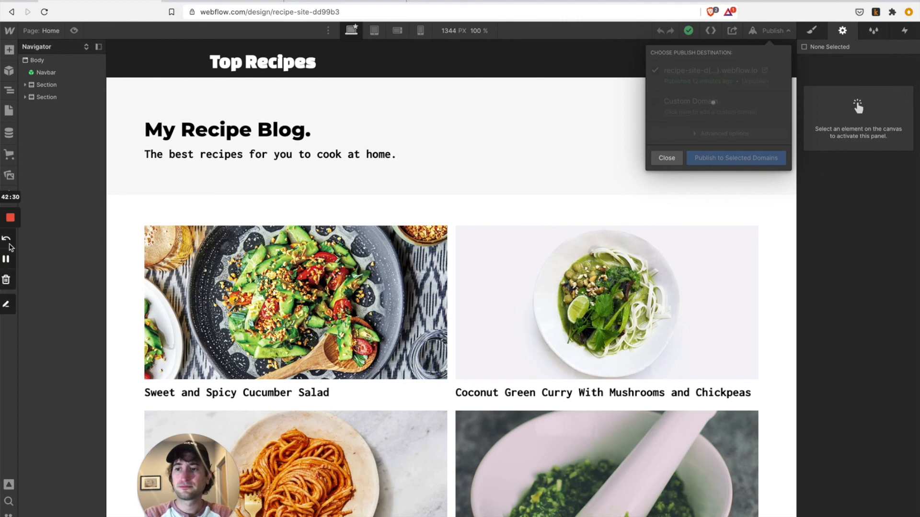
- Check the published site by opening the Sweet and Spicy Cucumber Salad recipe and returning to the homepage through the "Top Recipes" logo
click(766, 71)
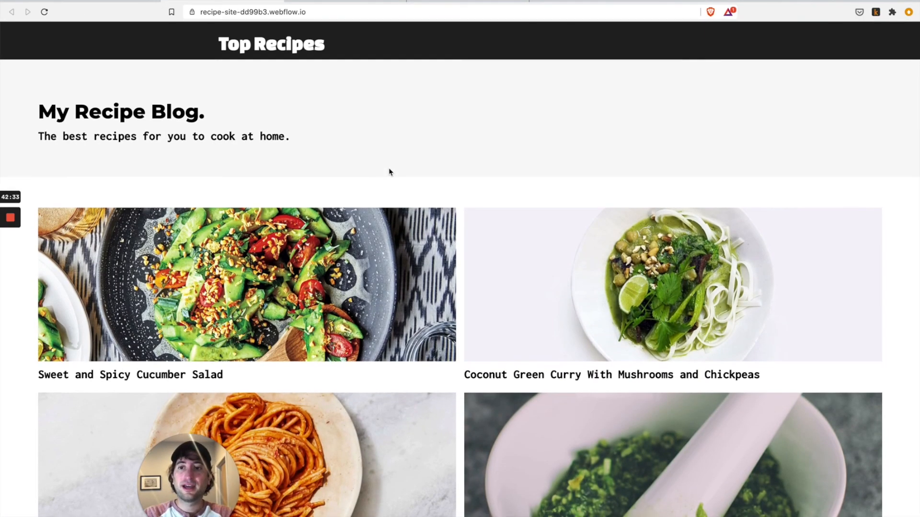
scroll(326, 121, down, 2)
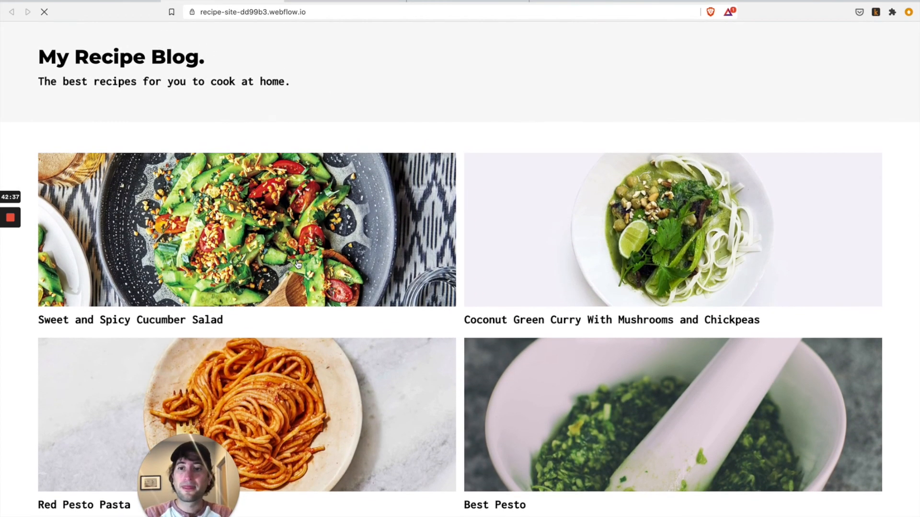
click(298, 265)
scroll(298, 265, down, 10)
scroll(297, 265, up, 10)
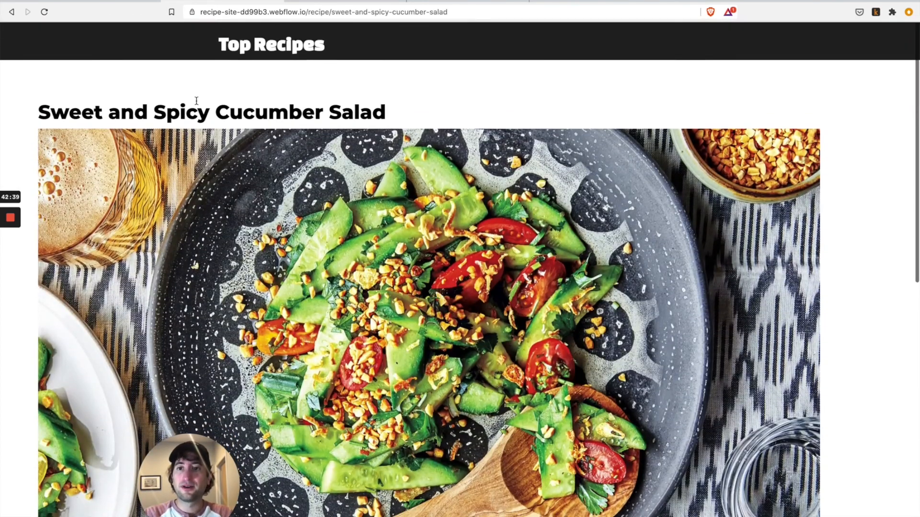
click(278, 53)
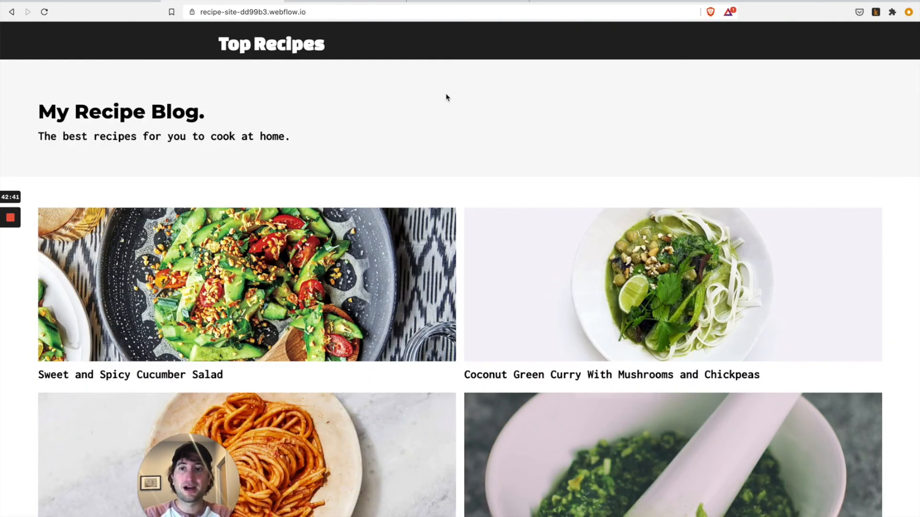
scroll(157, 142, down, 2)
scroll(158, 144, up, 2)
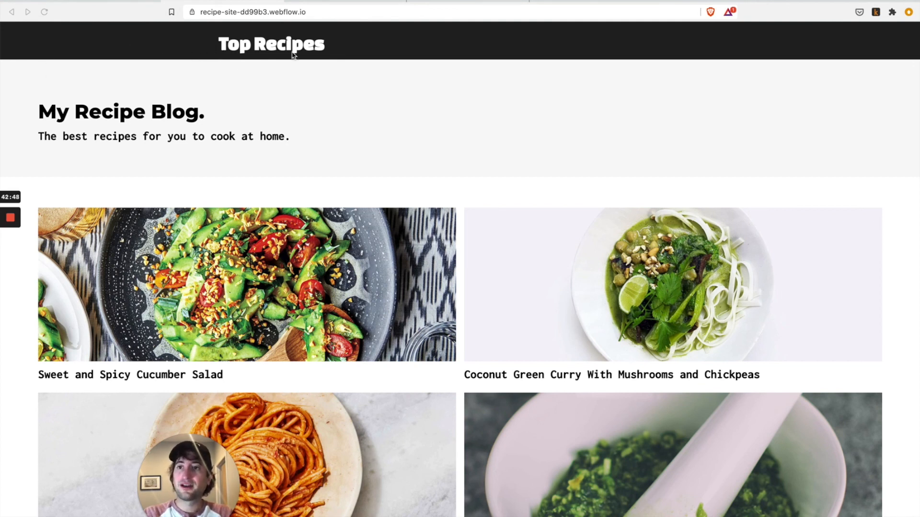
- Back in the Webflow Designer, move the Brand block out of the Navbar symbol's container and delete the container with its Menu Button
click(103, 2)
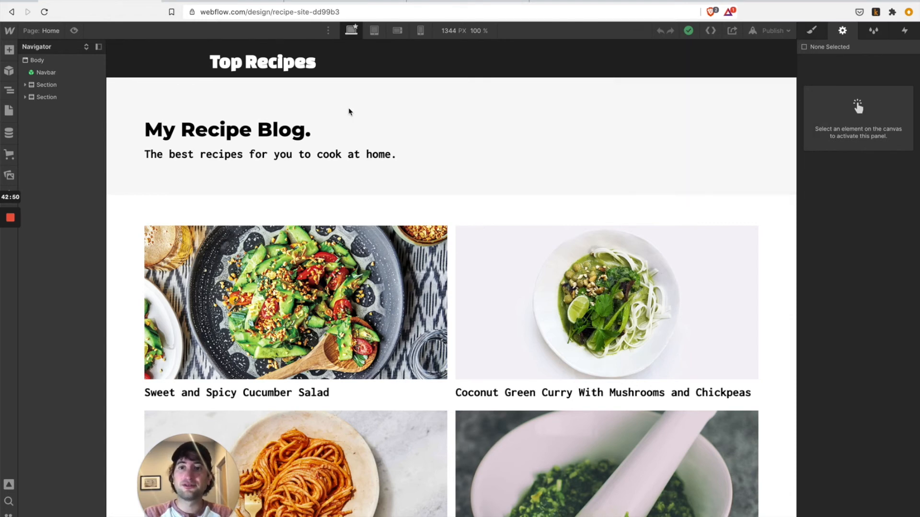
click(191, 70)
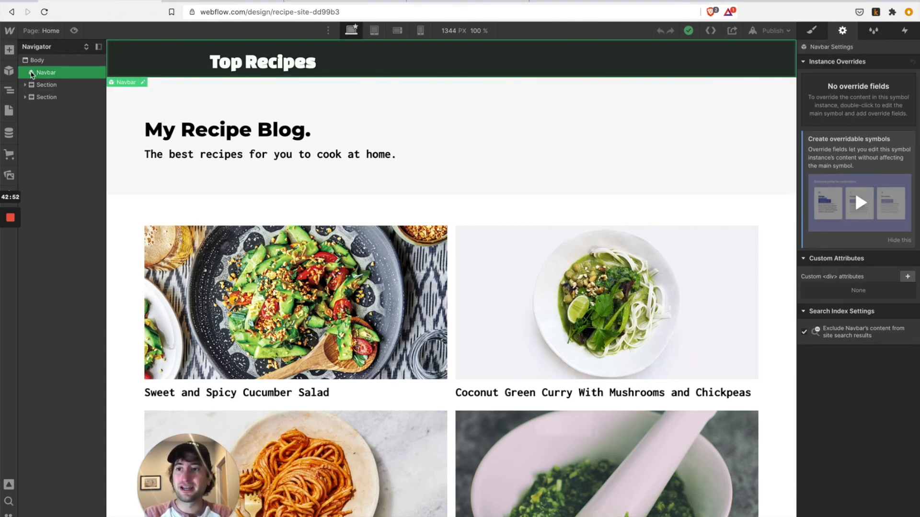
double_click(44, 72)
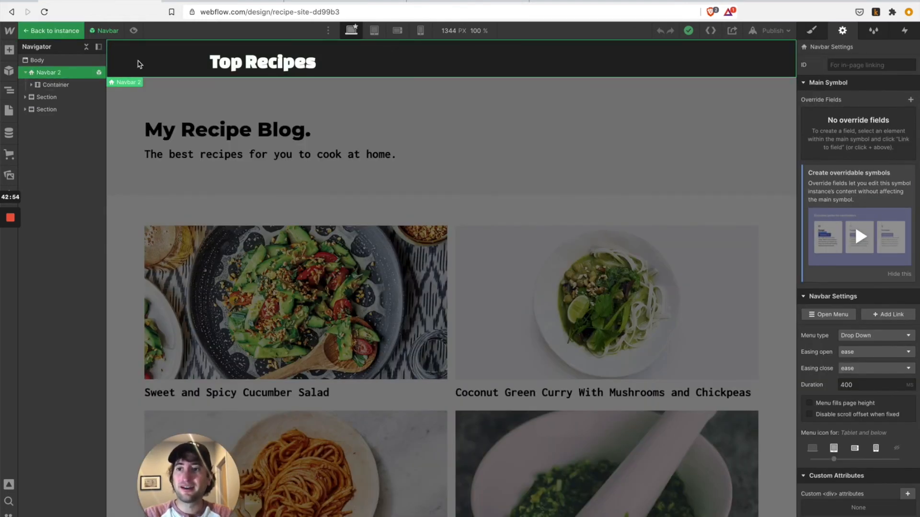
click(53, 85)
click(32, 84)
drag(56, 99, 57, 80)
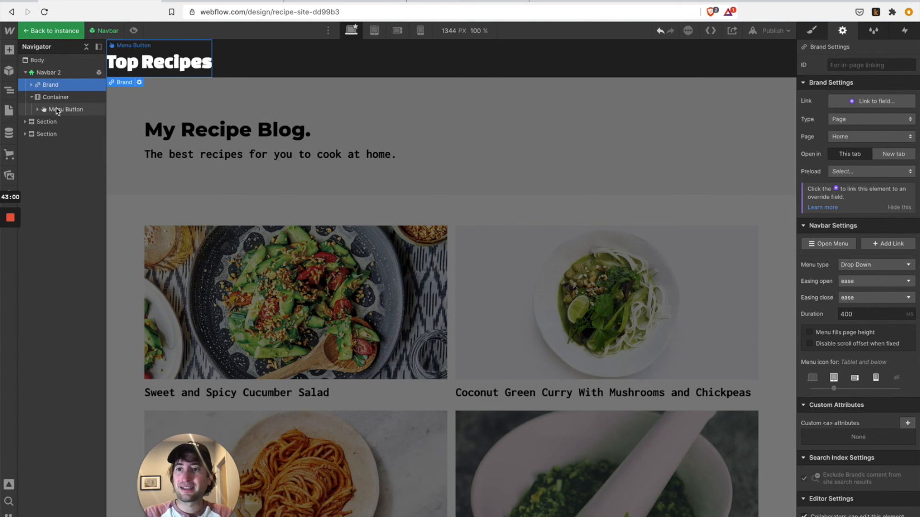
click(59, 98)
key(BackSpace)
click(63, 74)
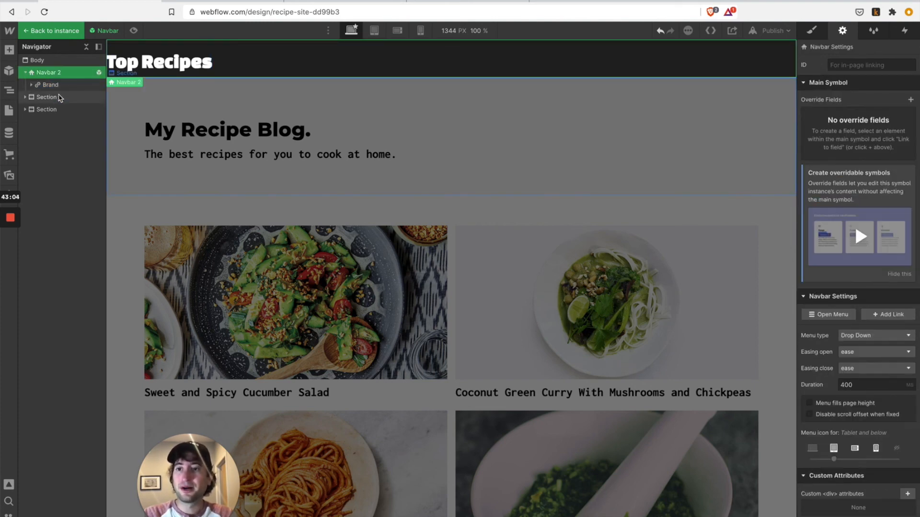
click(57, 96)
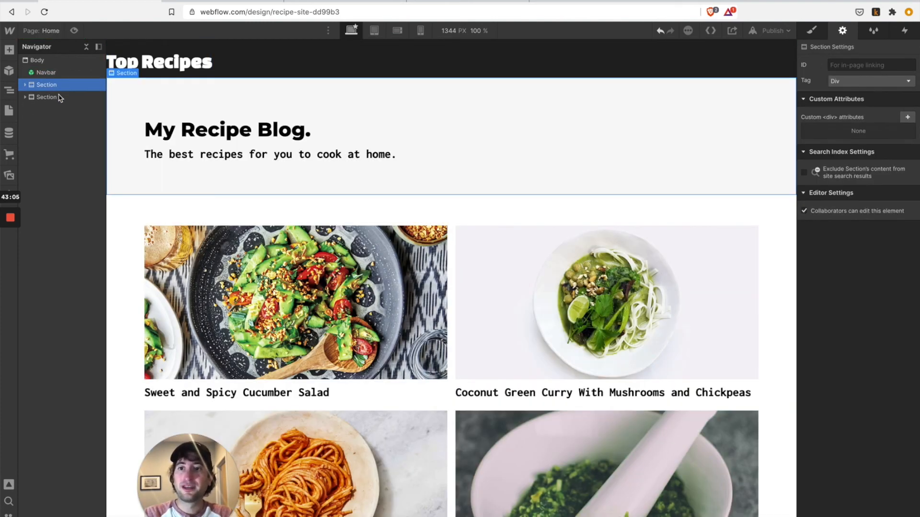
- Set the Navbar symbol's left and right padding to 74 px at the desktop breakpoint, matching the top section's side padding
click(811, 31)
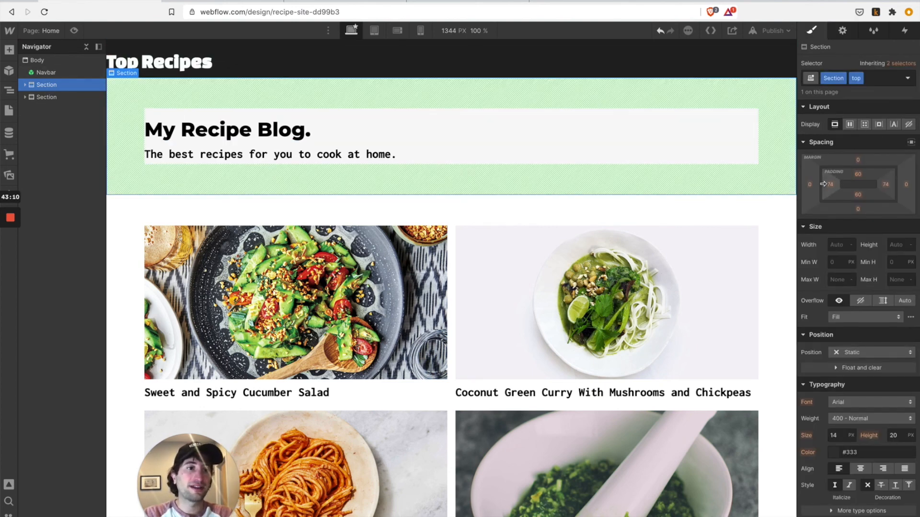
click(55, 73)
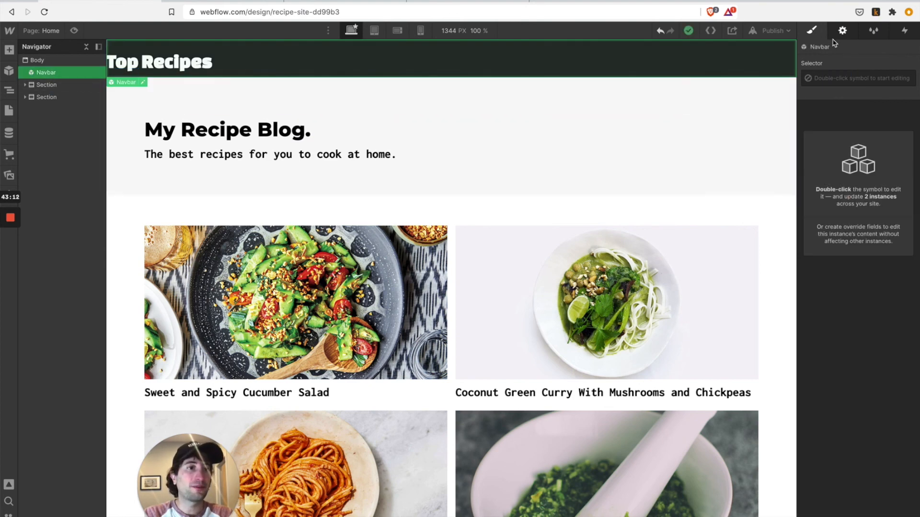
double_click(600, 62)
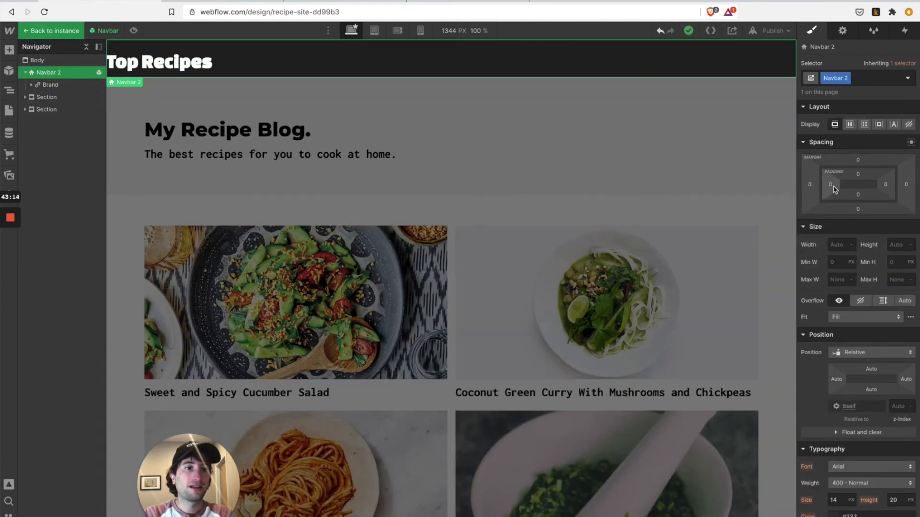
click(830, 185)
text(74)
key(Return)
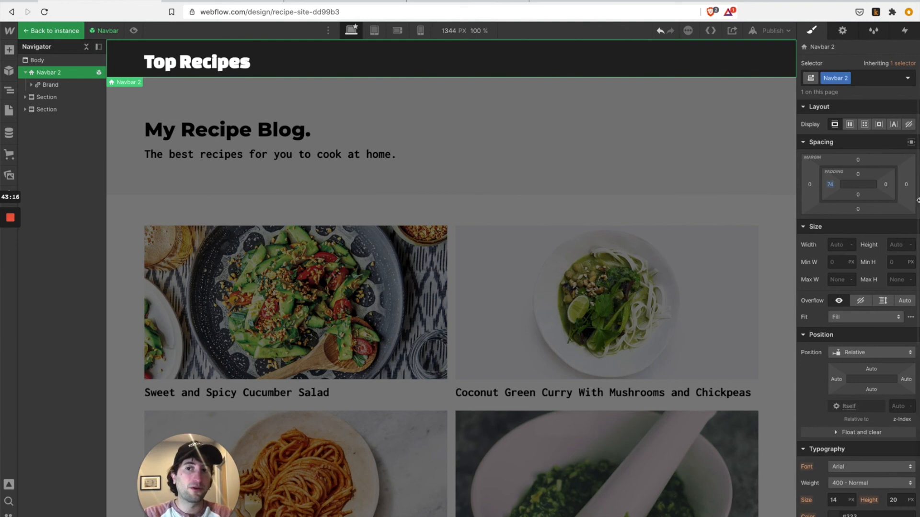
click(885, 185)
text(74)
key(Return)
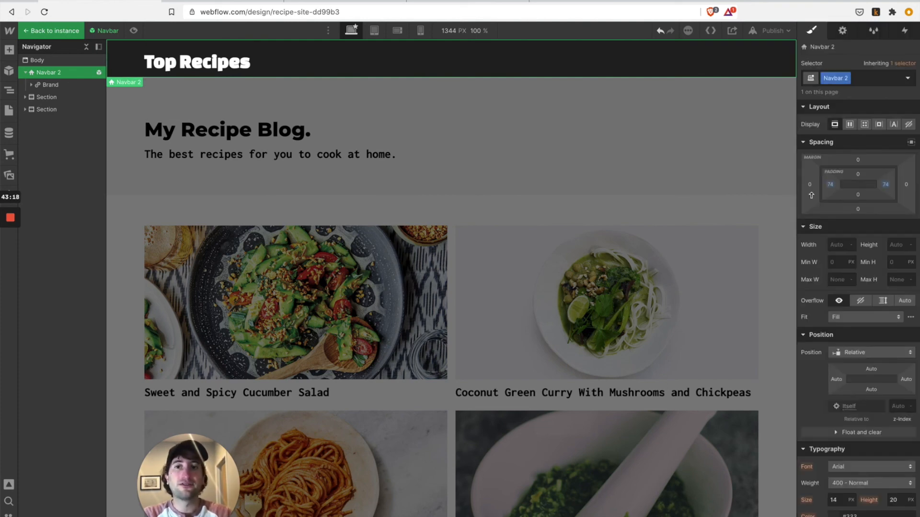
click(329, 113)
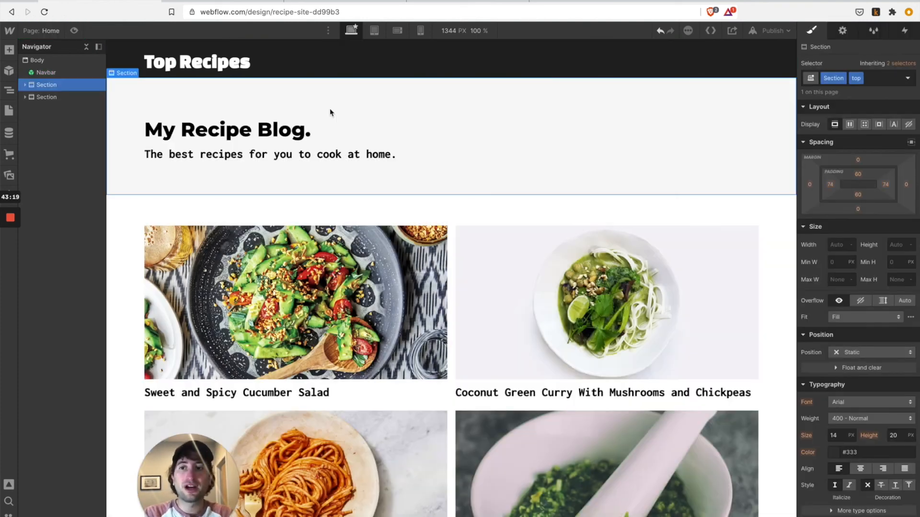
- Set the Navbar symbol's left and right padding to 21 px at the mobile landscape breakpoint
click(374, 30)
click(397, 30)
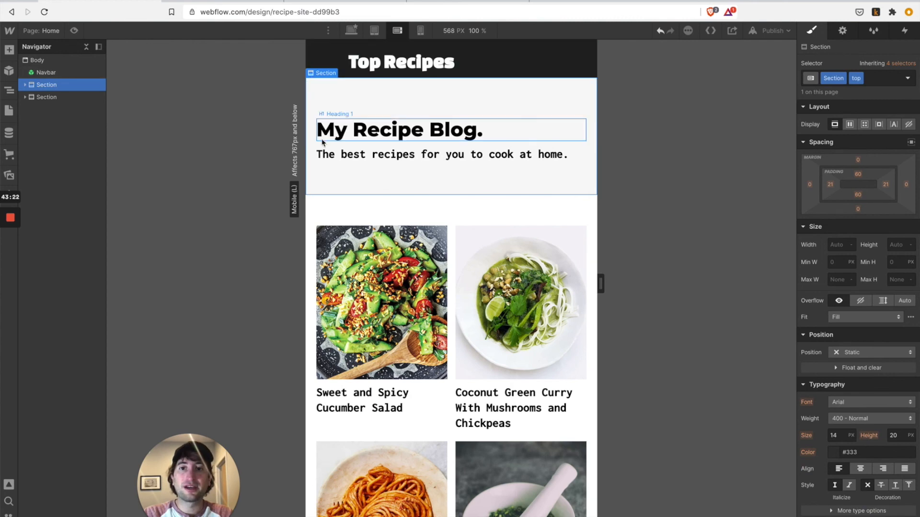
double_click(328, 56)
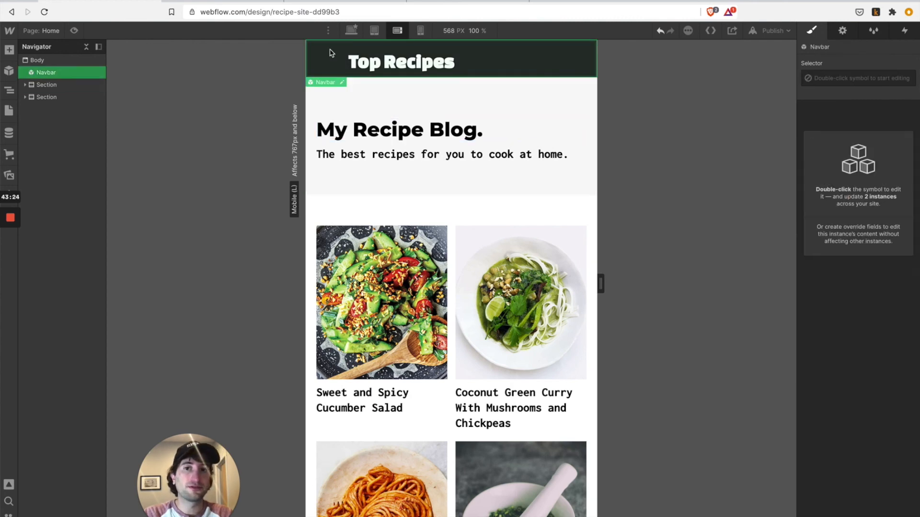
click(829, 185)
text(21)
key(Return)
click(893, 186)
text(21)
key(Return)
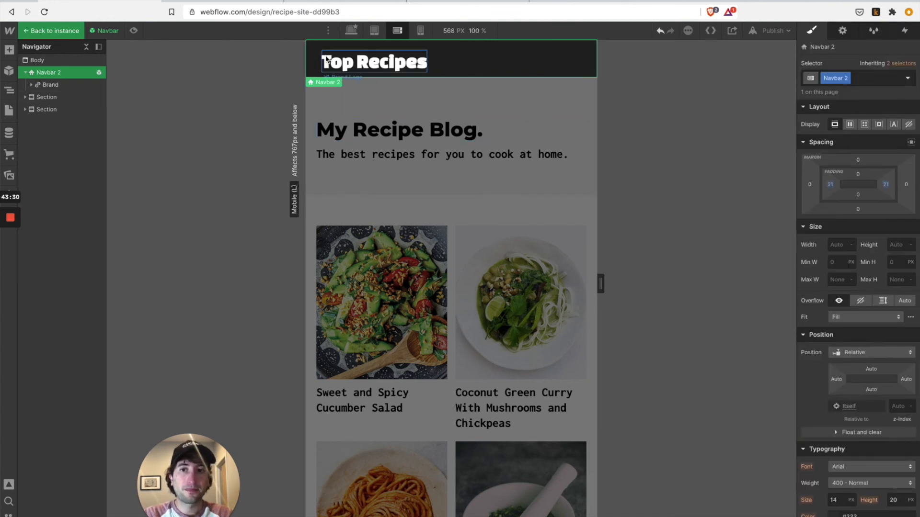
click(374, 105)
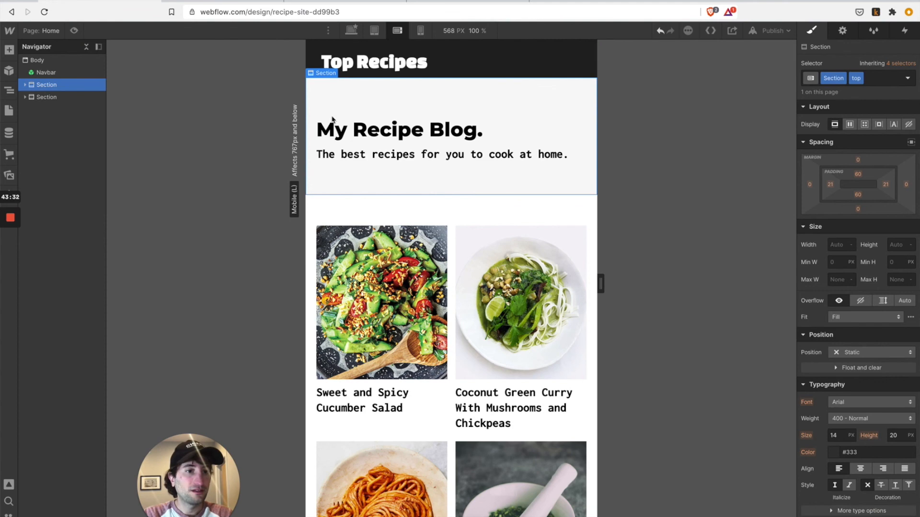
- Set the Brand block's left padding to 0 px at the desktop breakpoint so the logo lines up with the page heading
click(416, 32)
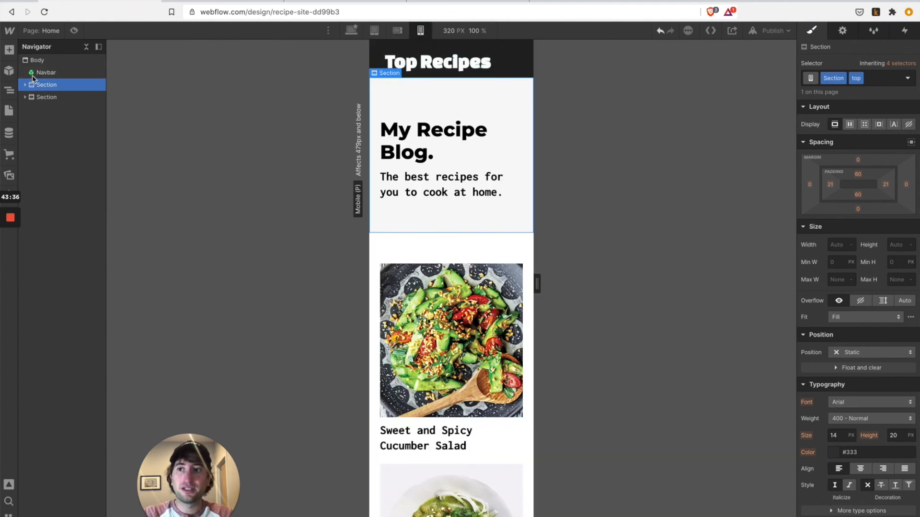
double_click(46, 72)
click(382, 60)
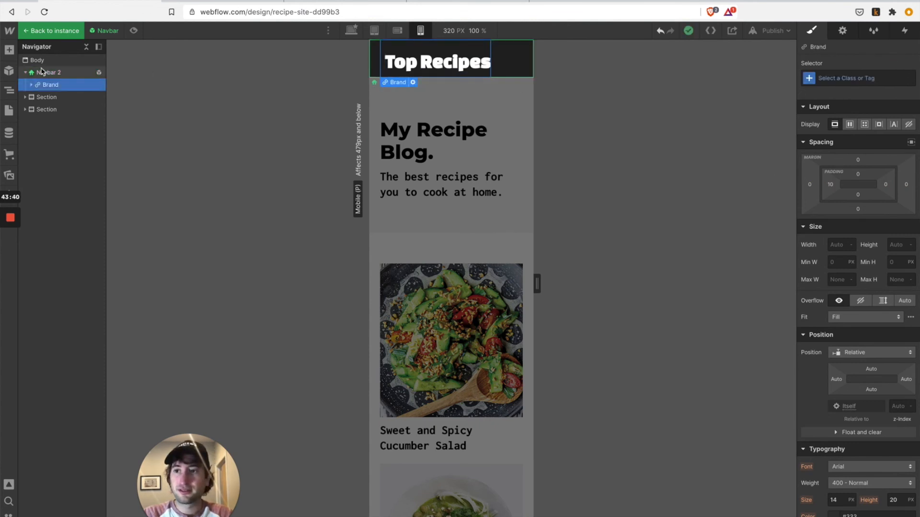
click(351, 30)
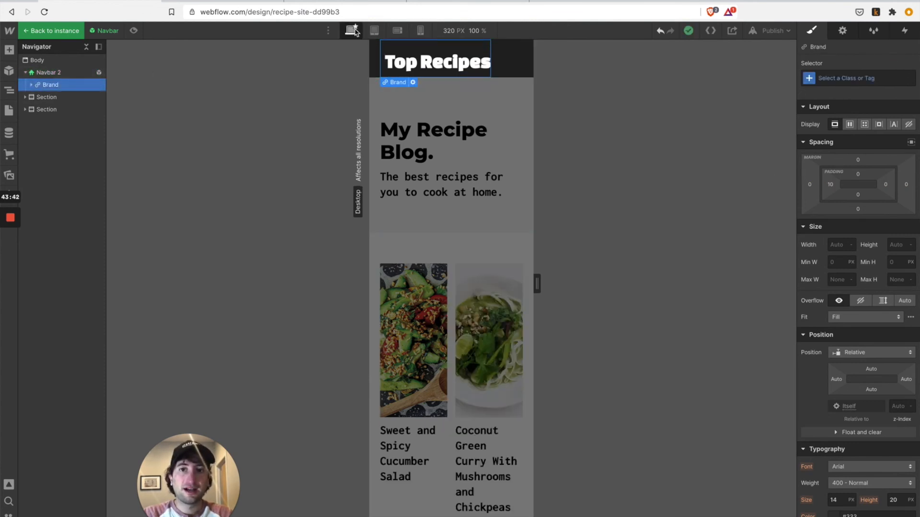
drag(829, 185, 822, 183)
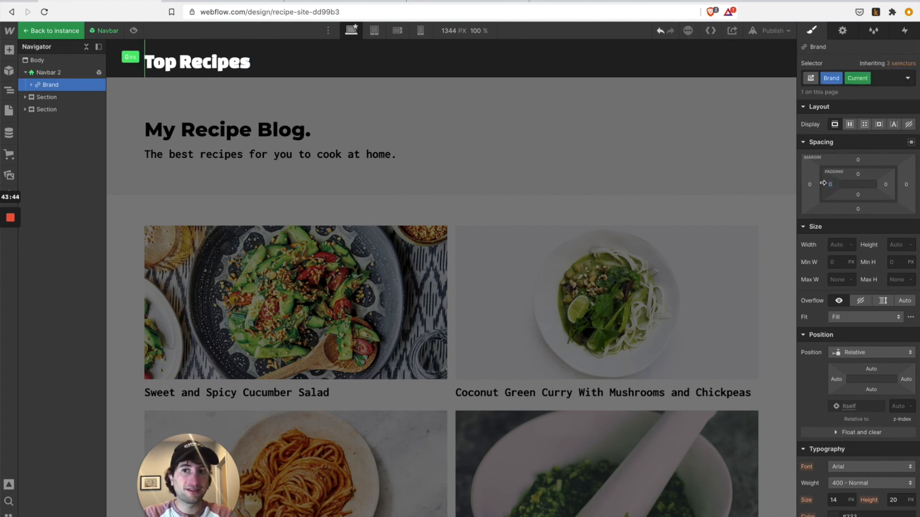
- Check the logo's alignment with the page heading at the tablet, mobile landscape and mobile portrait breakpoints, ending back on desktop
drag(728, 192, 719, 187)
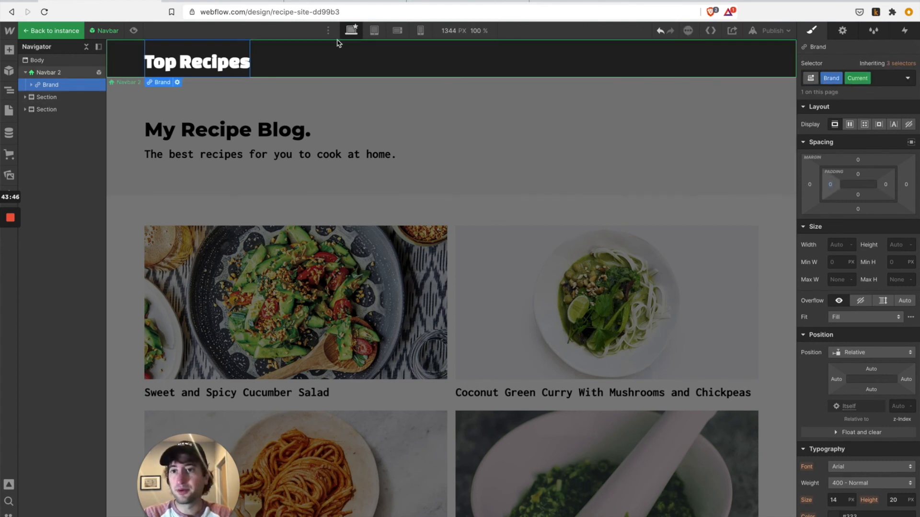
click(374, 30)
click(399, 30)
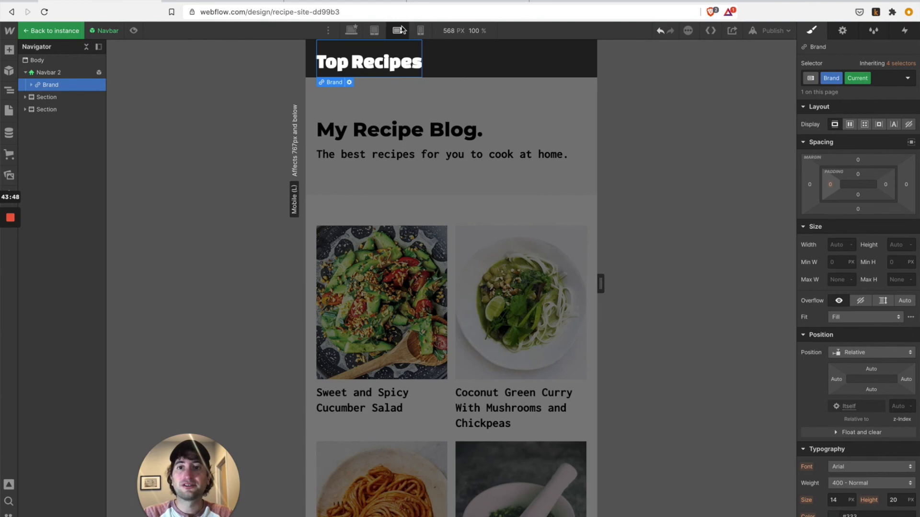
click(420, 30)
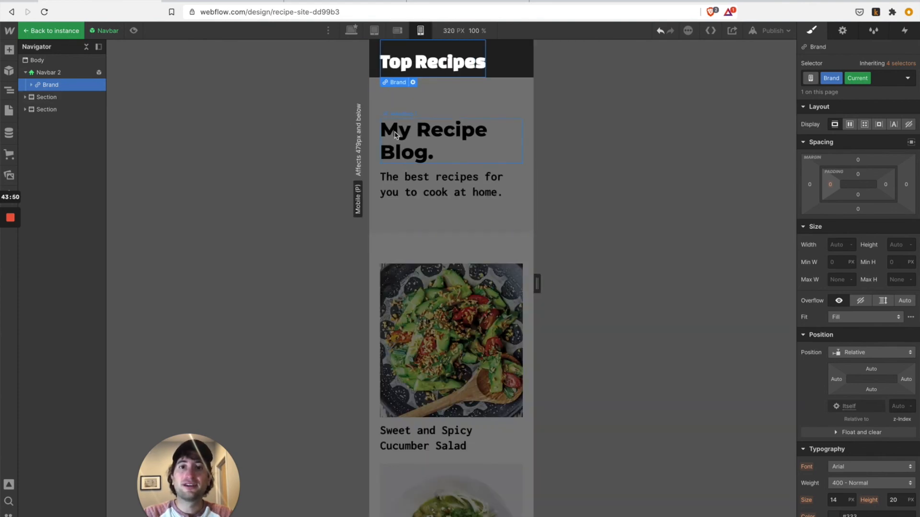
click(351, 30)
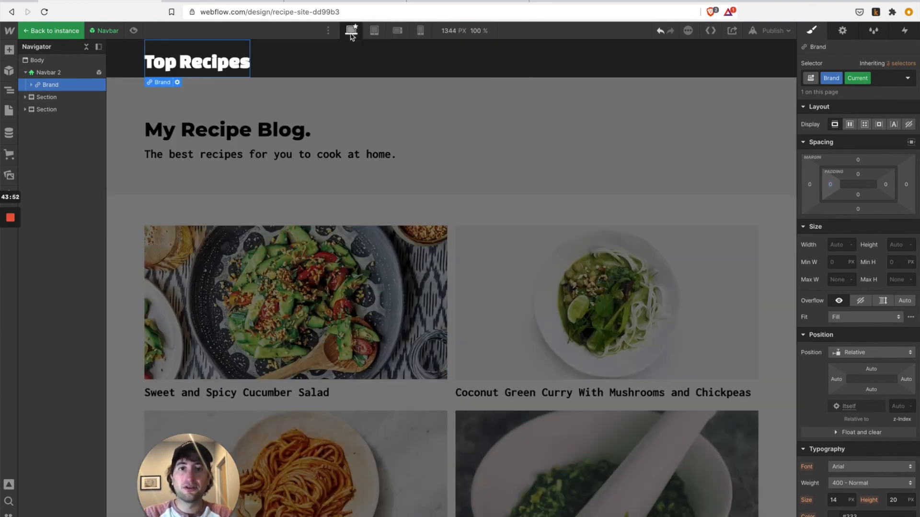
- Leave the Navbar symbol and publish the site to its webflow.io domain
click(482, 146)
click(771, 30)
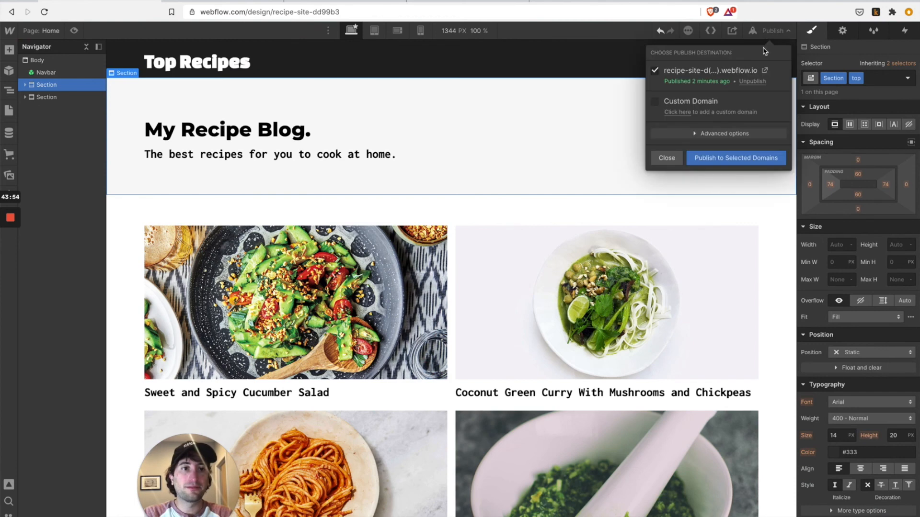
click(725, 159)
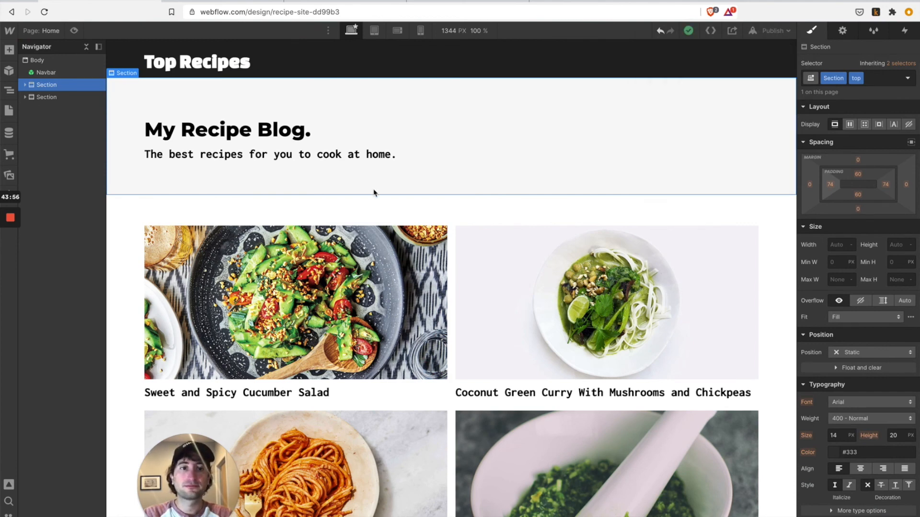
click(772, 31)
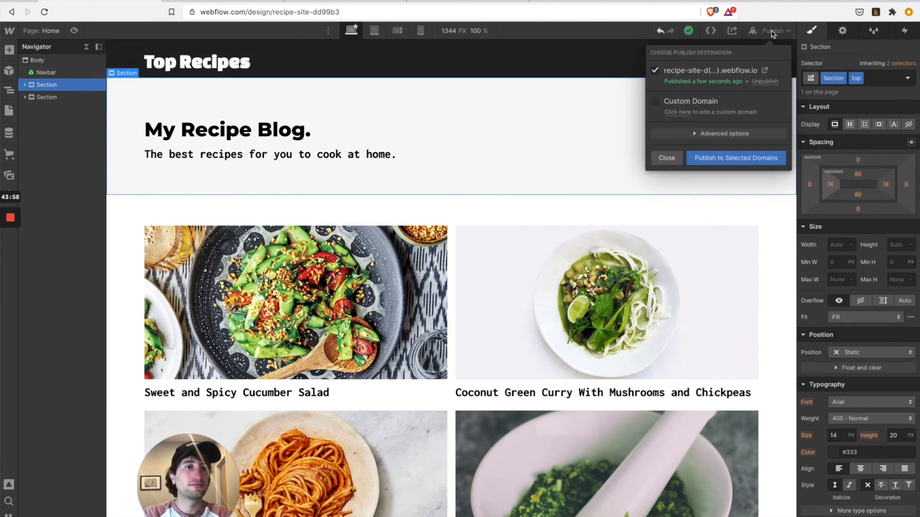
click(771, 32)
- Switch to the published recipe site and reload its home page to load the new navbar
click(309, 3)
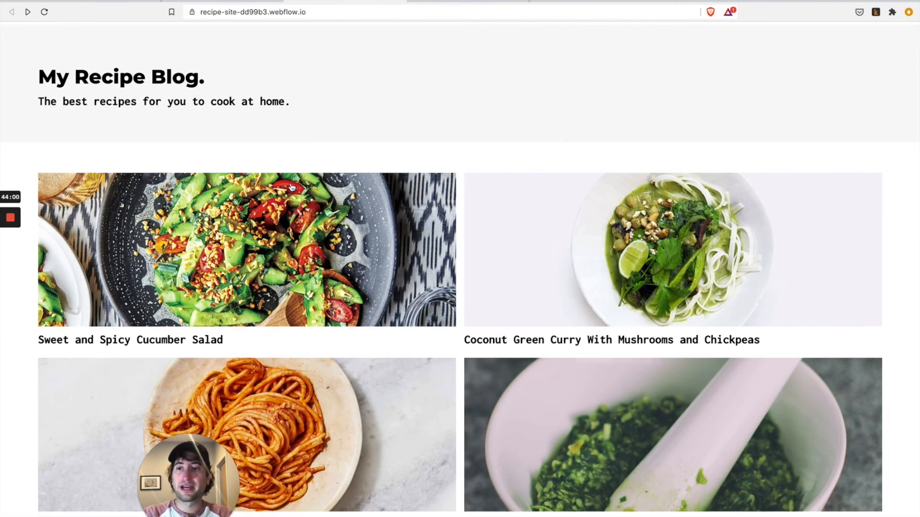
key(shift+super+r)
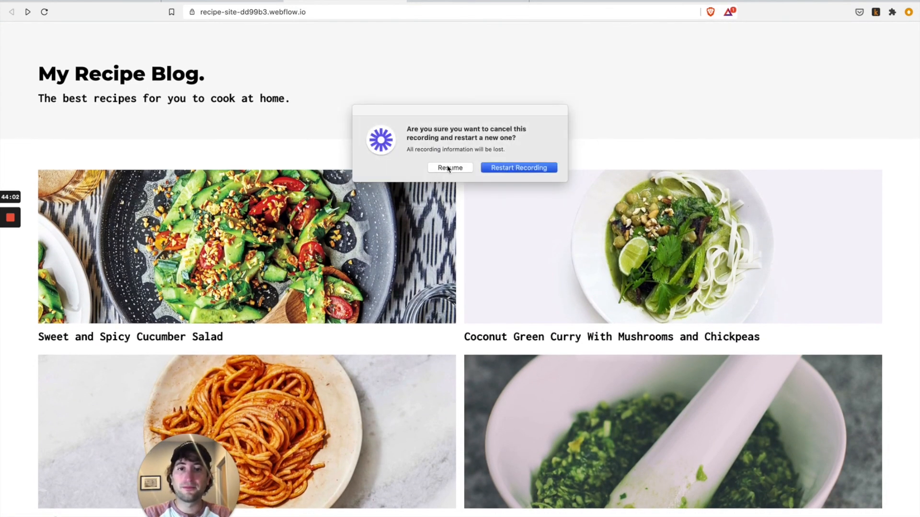
click(467, 168)
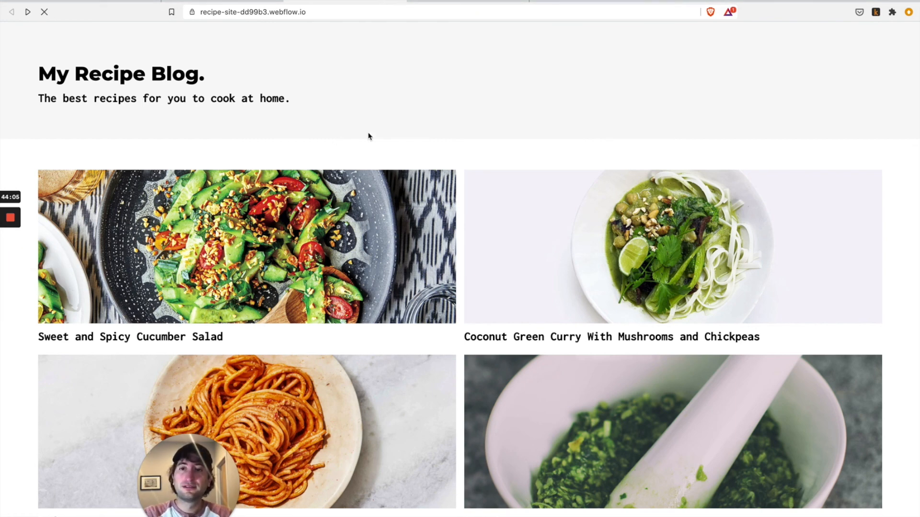
key(super+r)
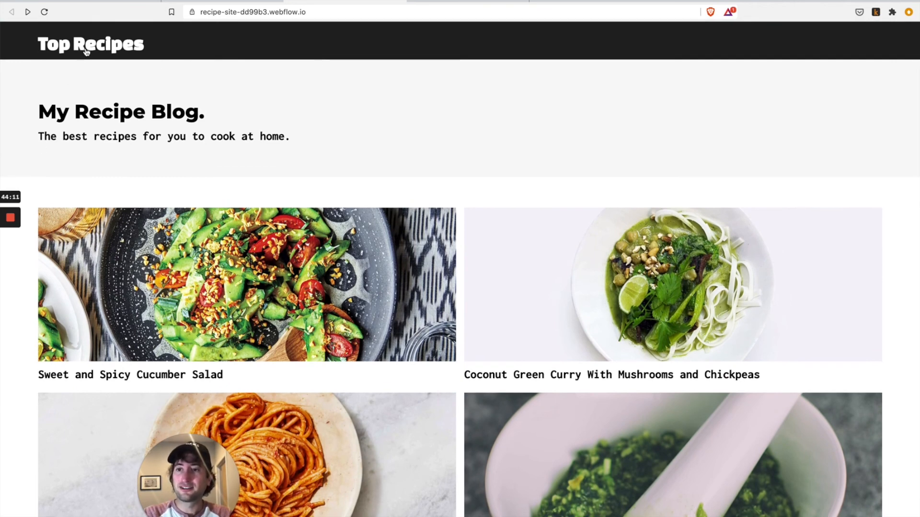
- Review the Red Pesto Pasta recipe page on the live site and return home through the Top Recipes logo
scroll(307, 306, down, 2)
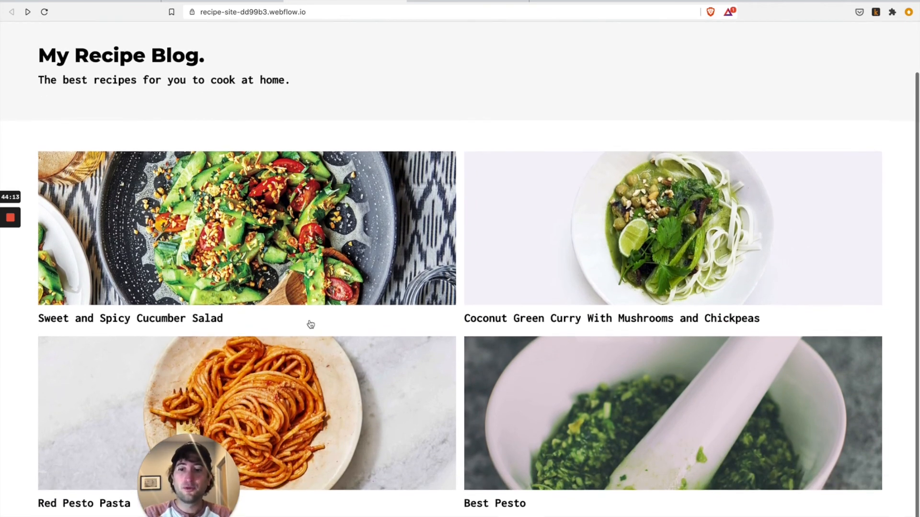
click(313, 364)
drag(193, 490, 863, 460)
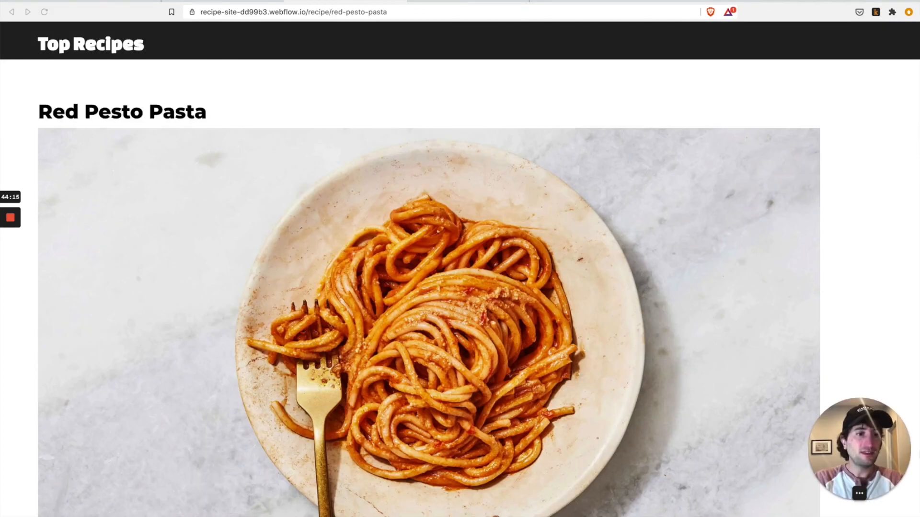
scroll(272, 136, down, 10)
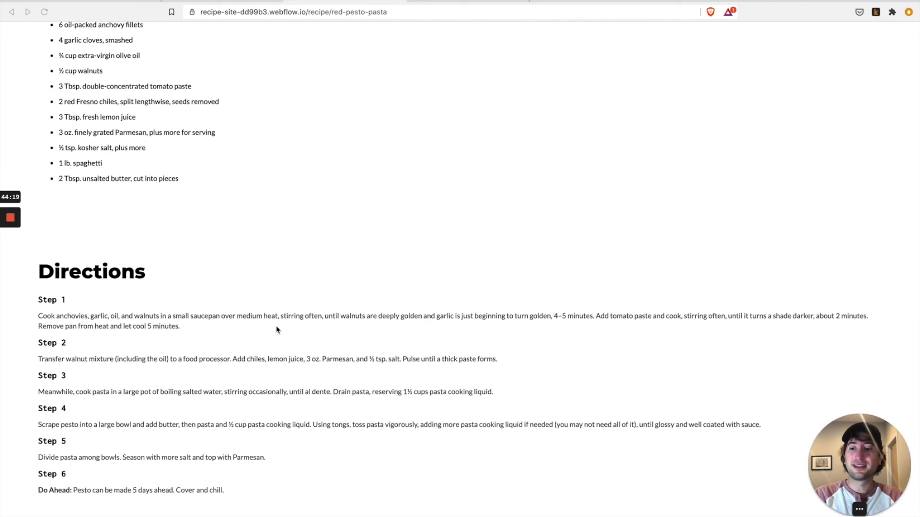
scroll(277, 329, up, 10)
click(121, 49)
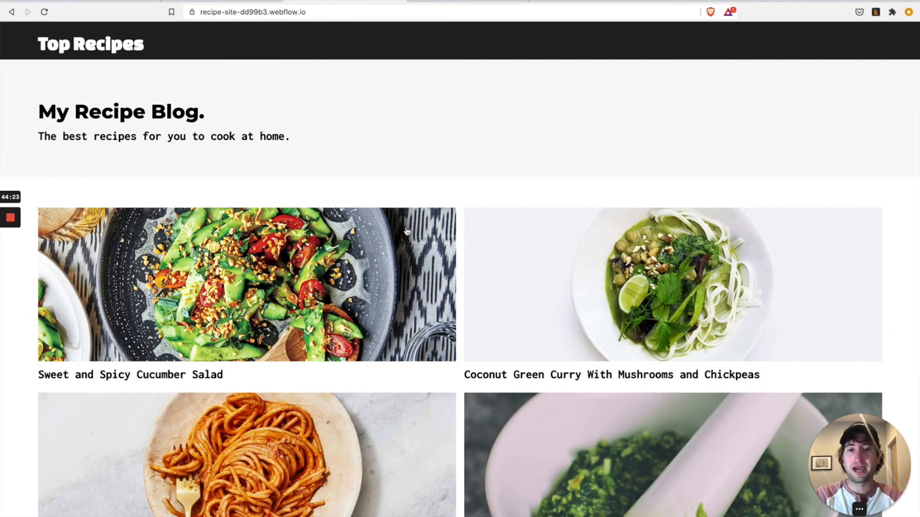
- Review the Sweet and Spicy Cucumber Salad page's ingredients and directions, return home through the logo and look over the recipe grid
scroll(479, 271, down, 2)
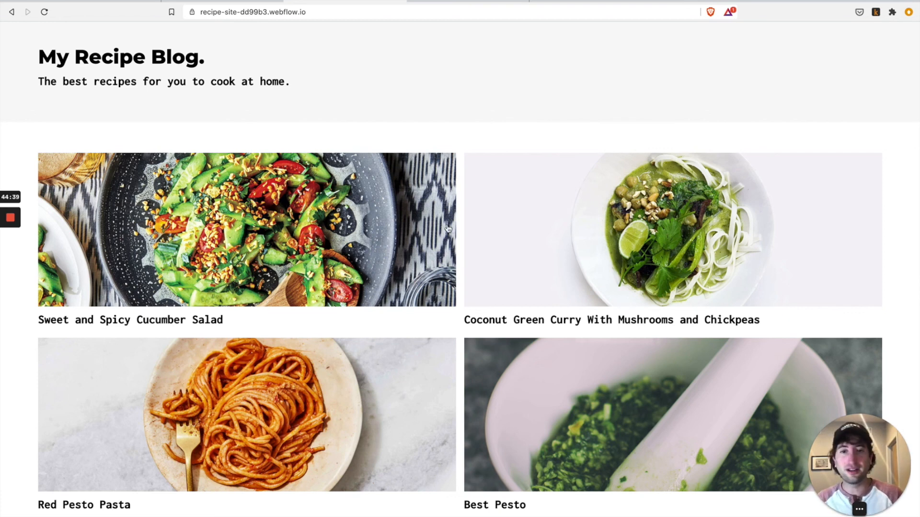
click(294, 188)
scroll(351, 201, down, 10)
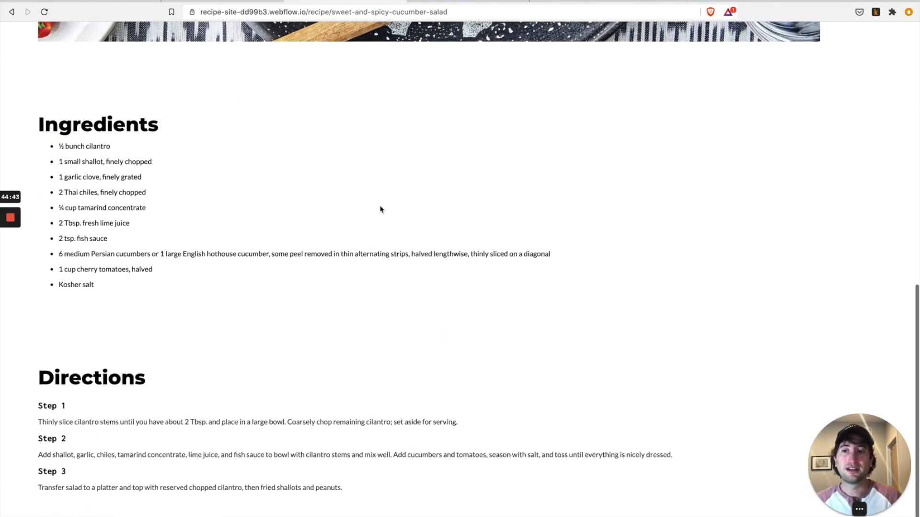
scroll(380, 207, up, 10)
click(138, 44)
scroll(484, 189, down, 3)
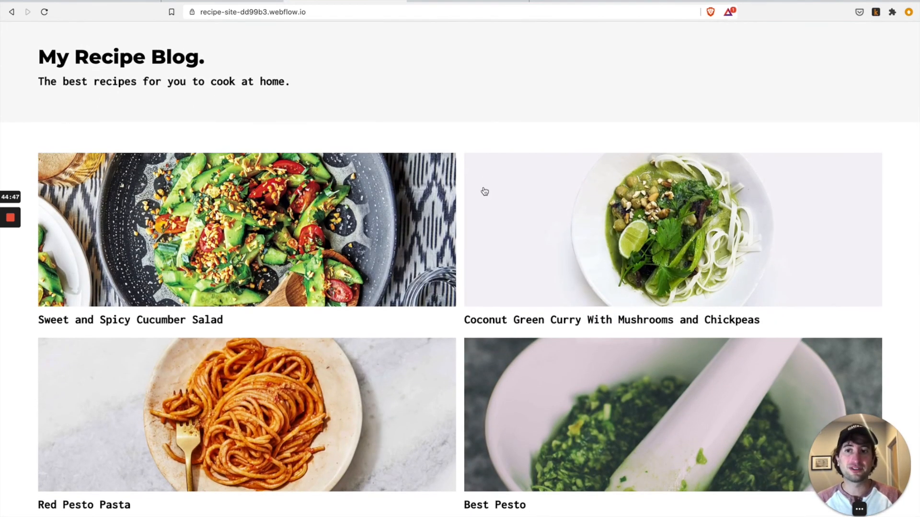
scroll(484, 191, up, 2)
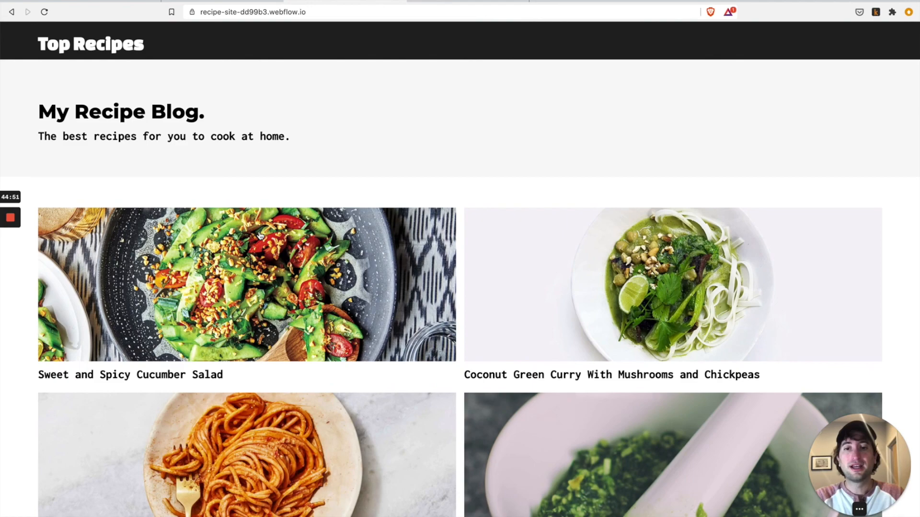
- Revisit the Sweet and Spicy Cucumber Salad page from top to bottom and test the navbar logo's home link again
scroll(260, 235, down, 2)
scroll(253, 239, up, 2)
click(246, 246)
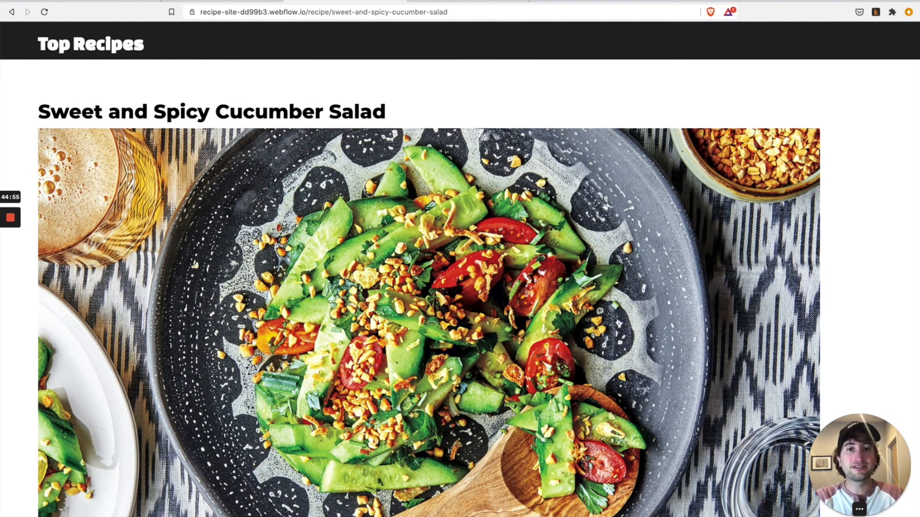
scroll(368, 304, down, 10)
scroll(230, 206, up, 10)
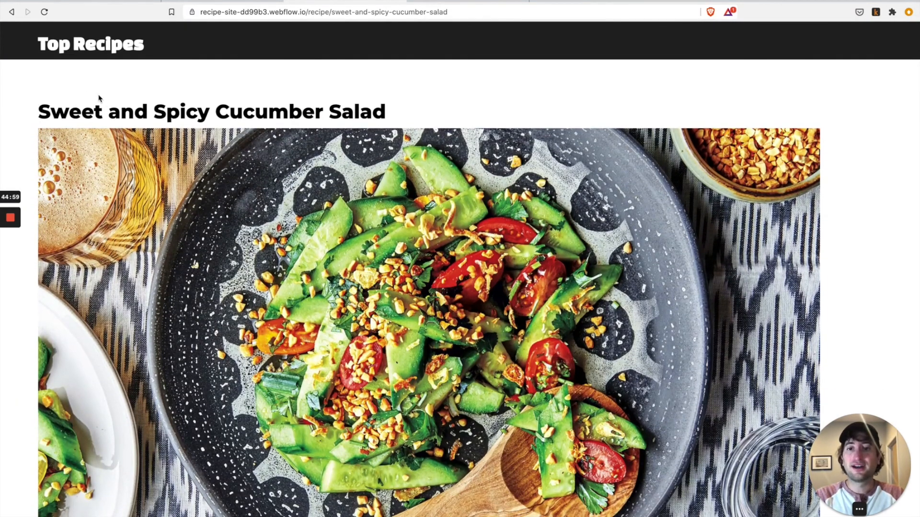
mouse_move(4, 260)
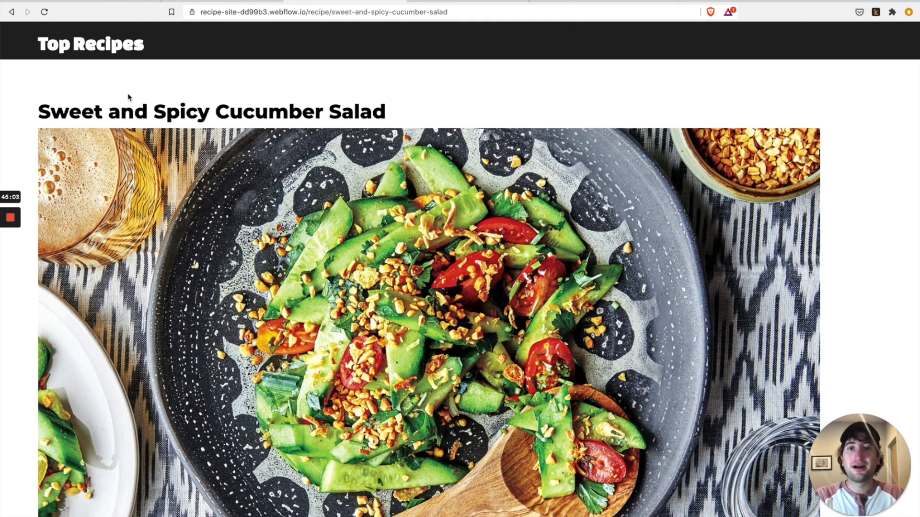
scroll(207, 156, down, 15)
scroll(143, 96, up, 15)
click(67, 38)
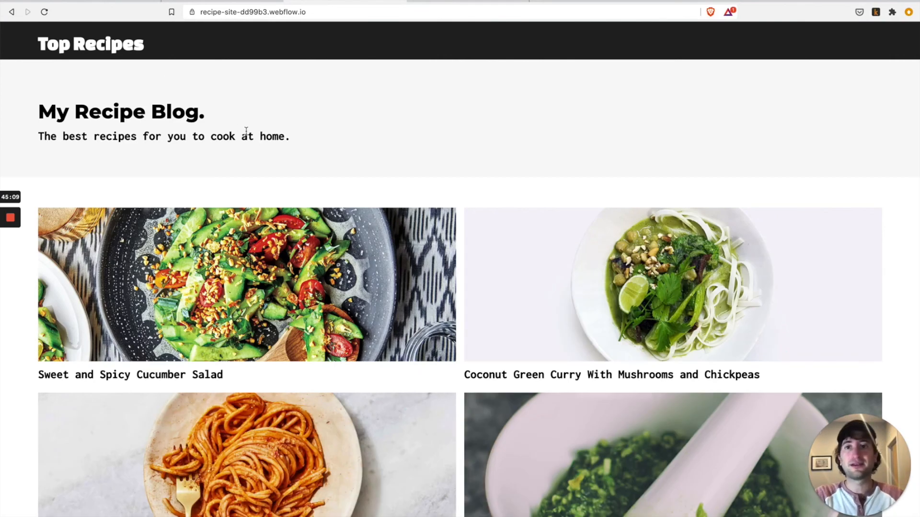
- Back in the Webflow Designer, create a new CMS collection named Cuisine Type
click(118, 4)
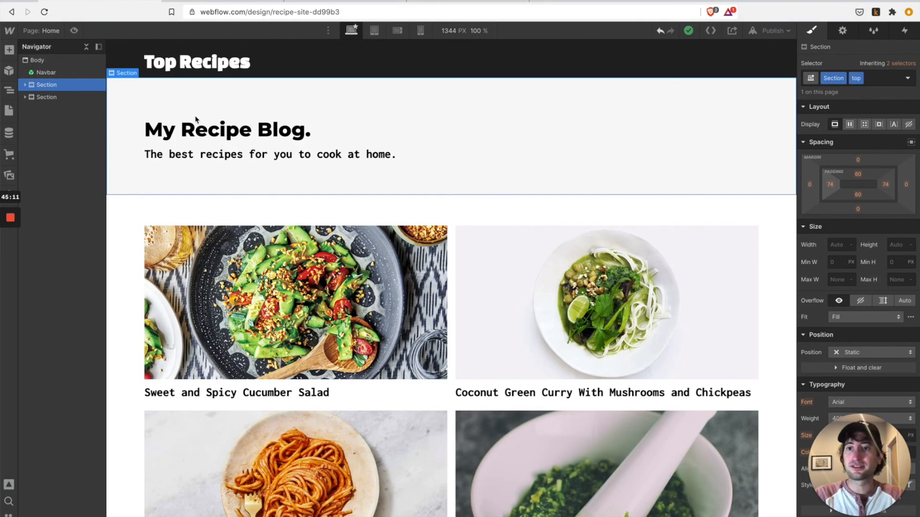
click(8, 134)
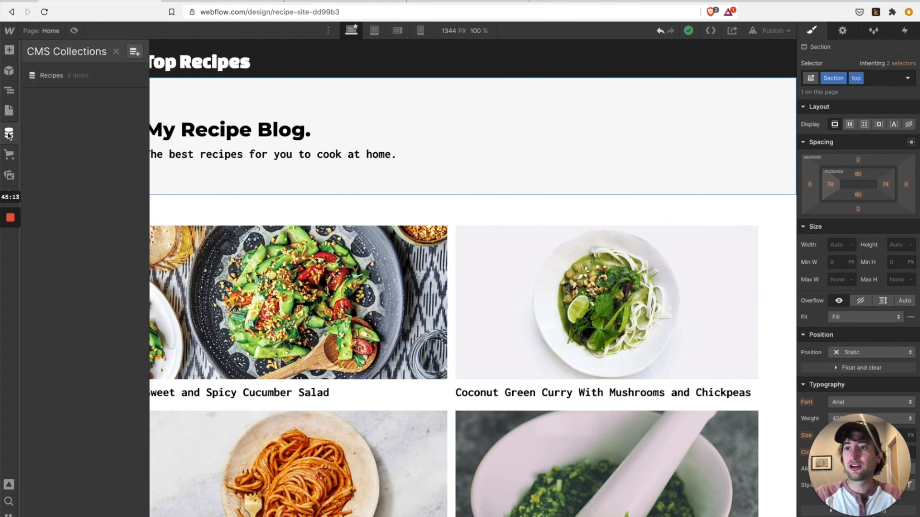
click(135, 52)
text(Cui)
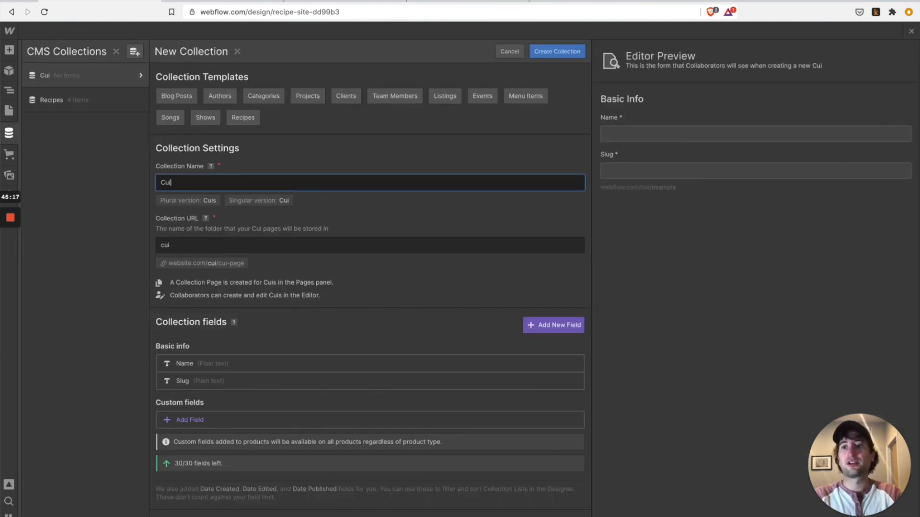
text(sine Type)
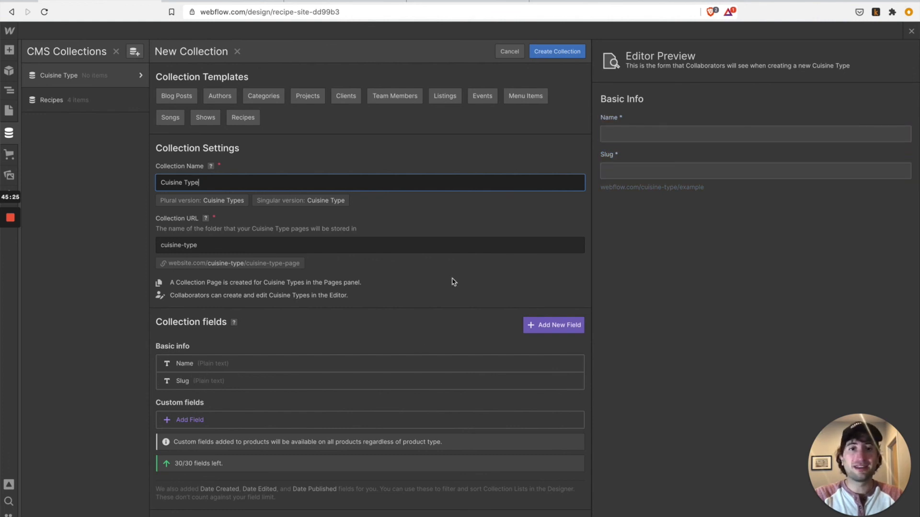
click(569, 54)
- Add an item named Italian to the Cuisine Types collection
click(862, 55)
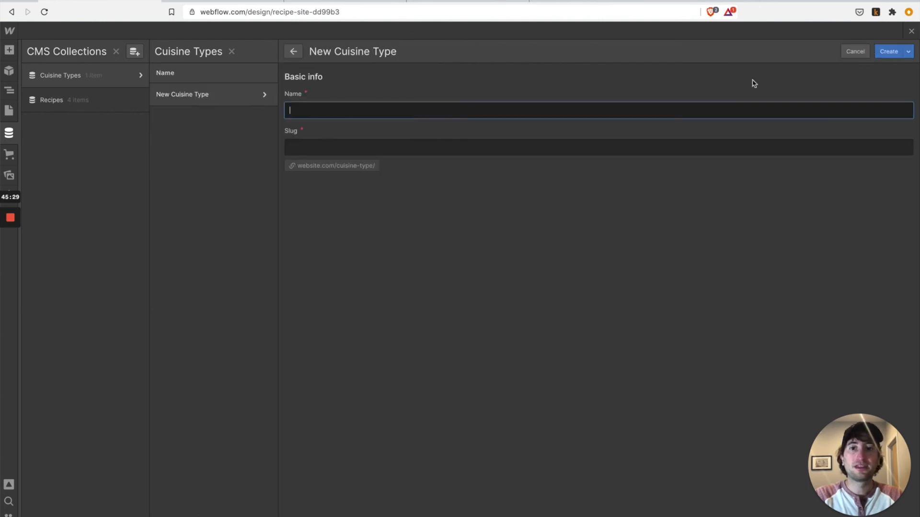
text(It)
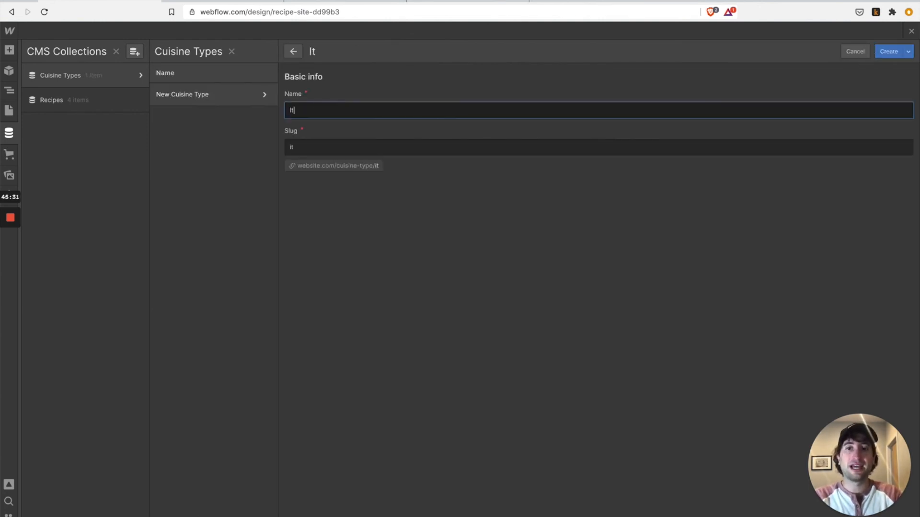
text(alian)
click(887, 51)
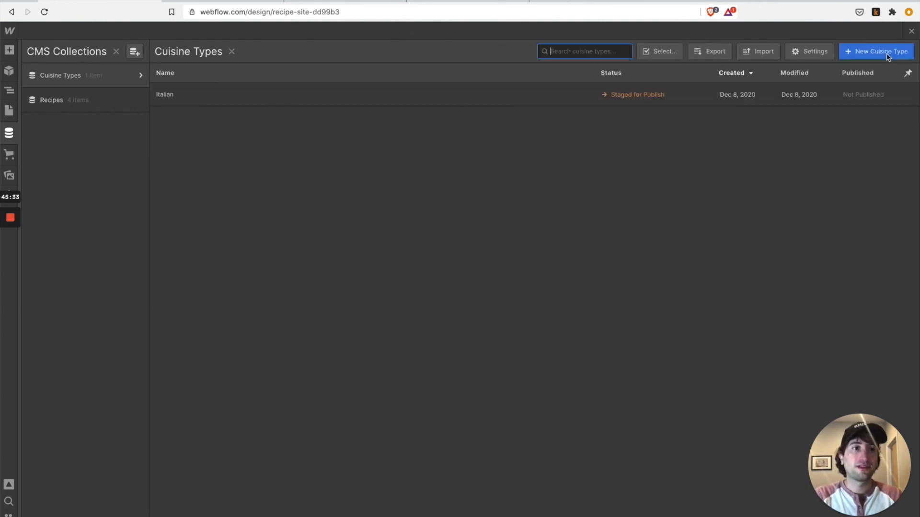
- Add two more items, Thai and Mexican, to the Cuisine Types collection
click(879, 55)
text(Thai)
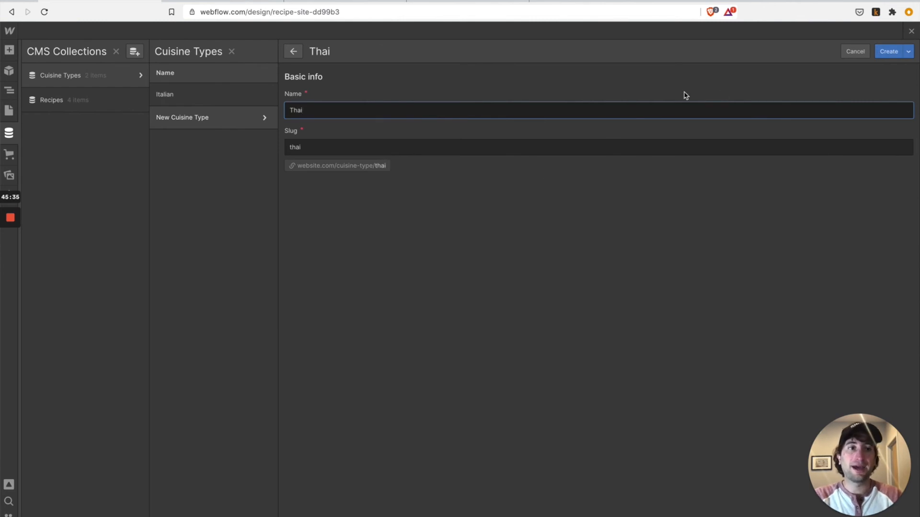
click(882, 54)
click(892, 52)
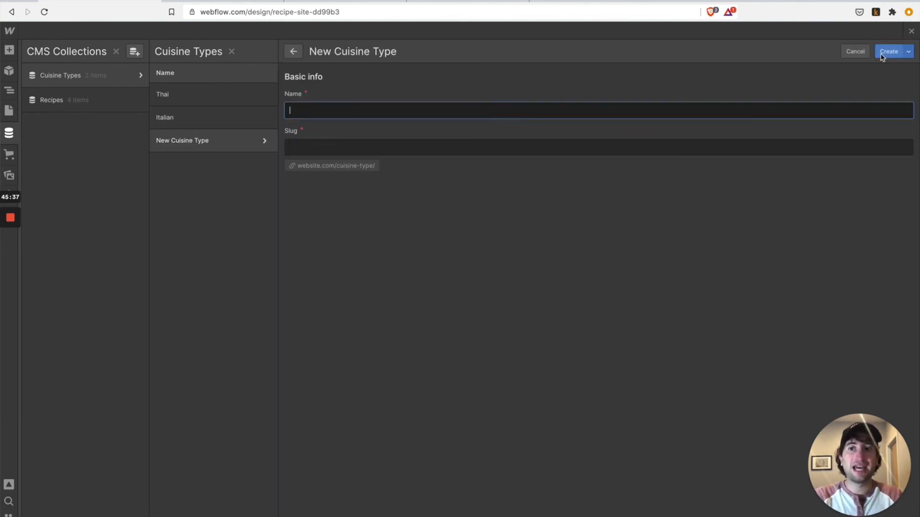
text(Mexican)
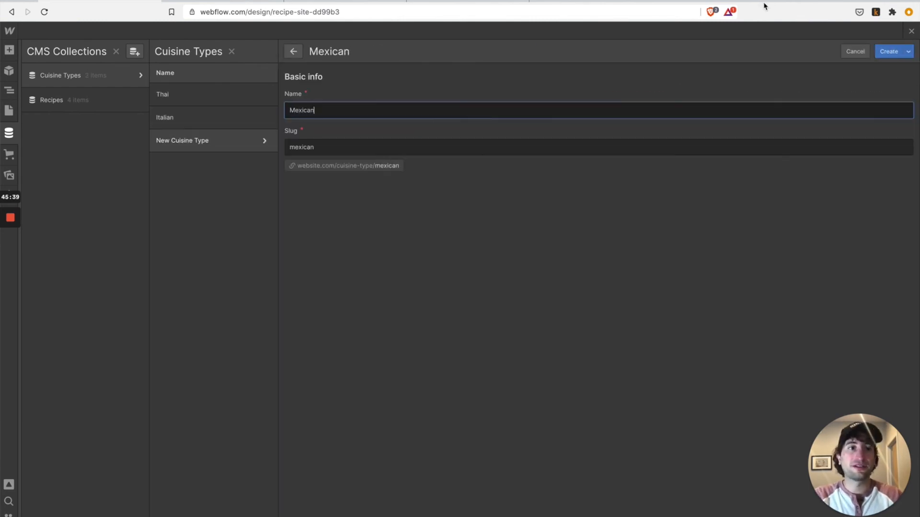
click(888, 52)
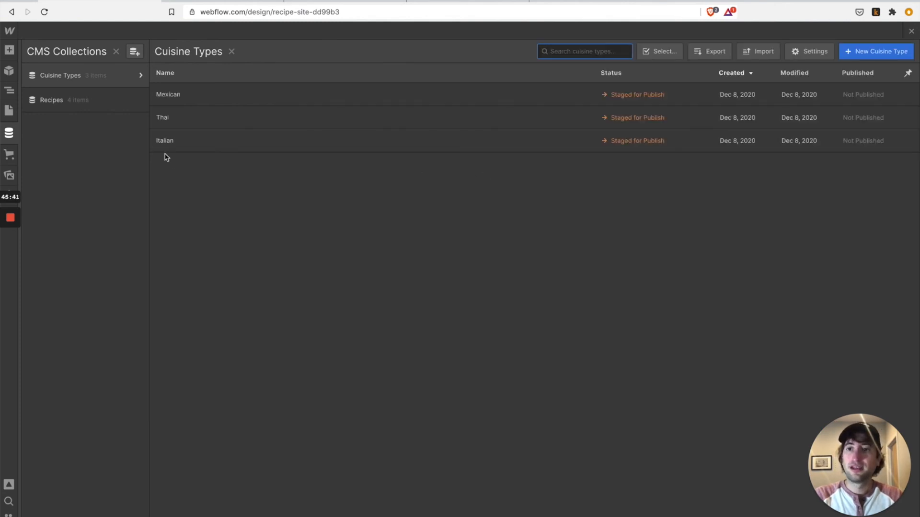
- Open the collection settings of the Recipes CMS collection
click(79, 101)
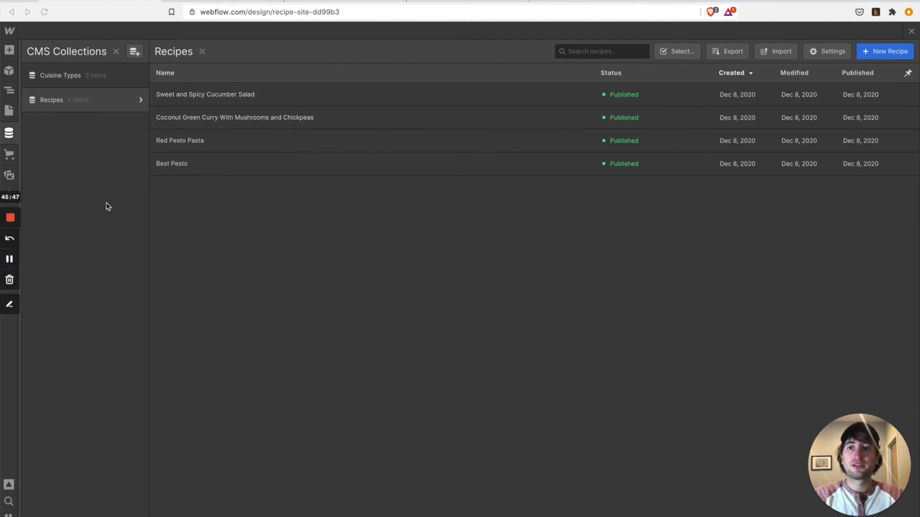
click(204, 95)
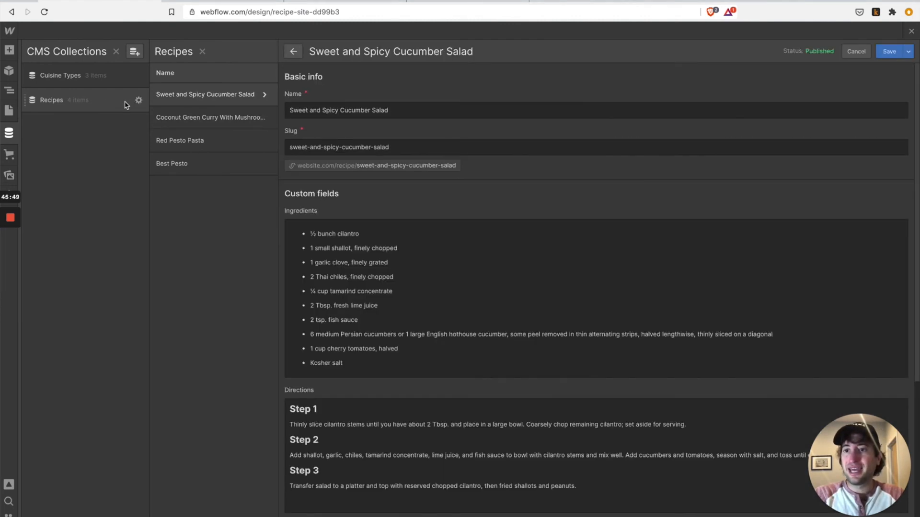
click(137, 100)
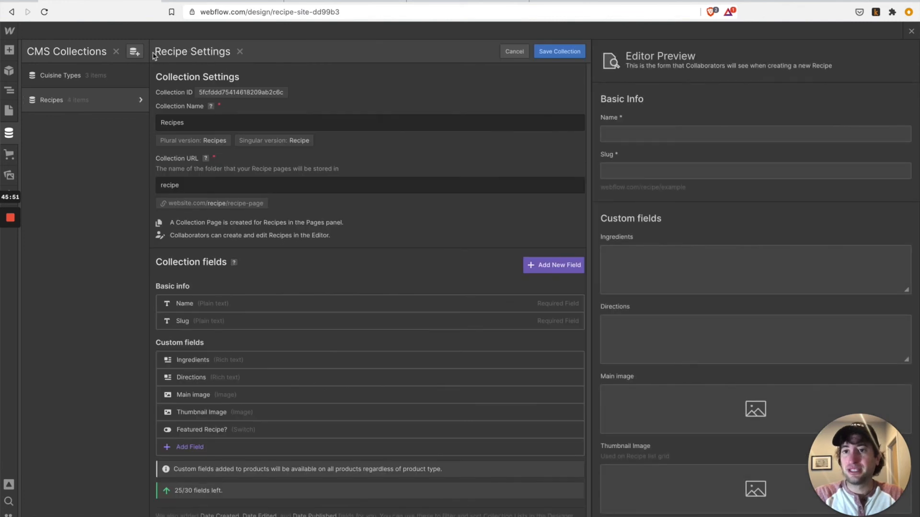
scroll(471, 231, down, 1)
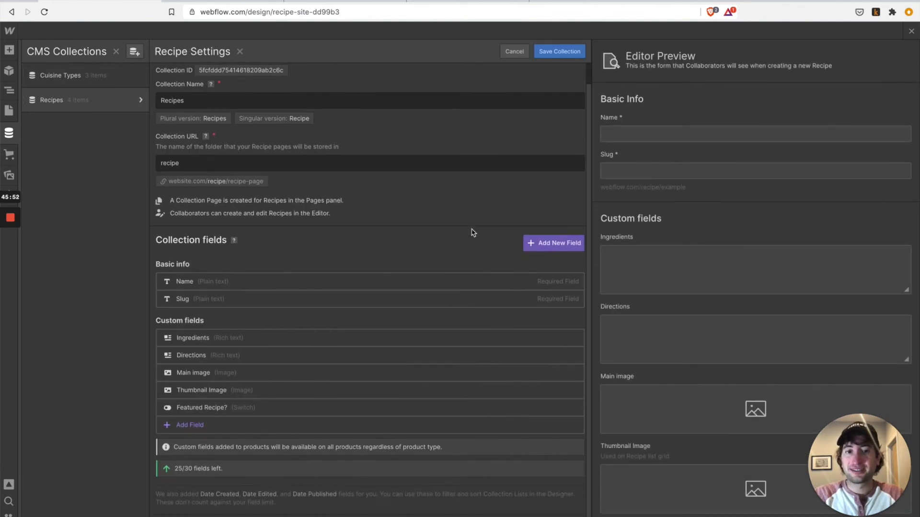
- Add a Reference field labelled Cuisine Type that points to the Cuisine Types collection, and save the Recipes collection
click(554, 243)
scroll(398, 279, down, 5)
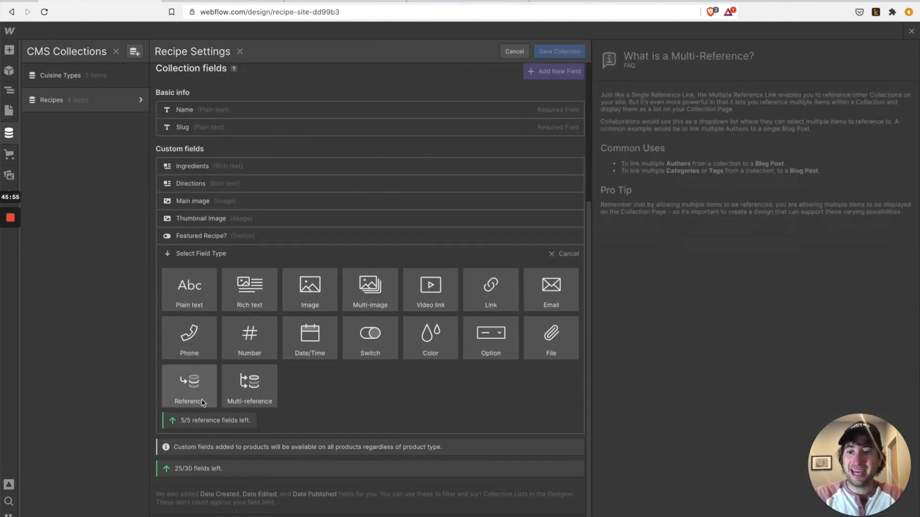
click(191, 385)
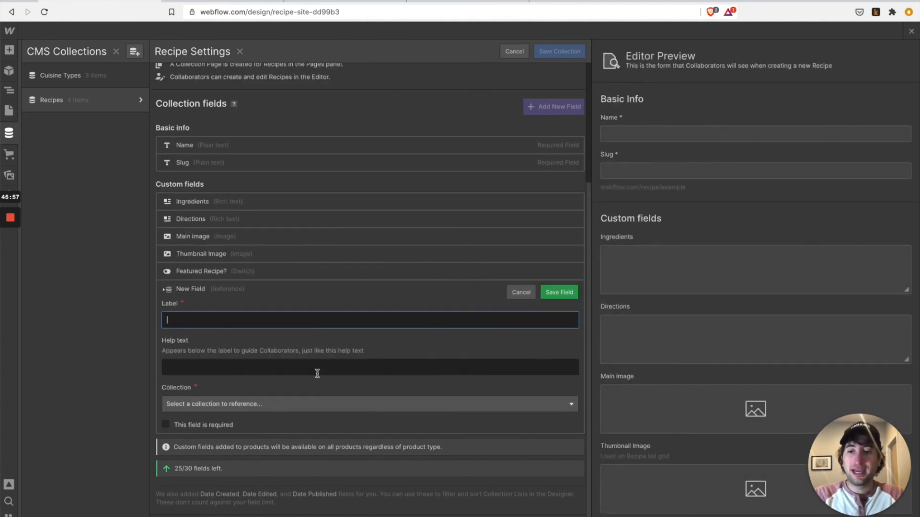
text(Cuisin)
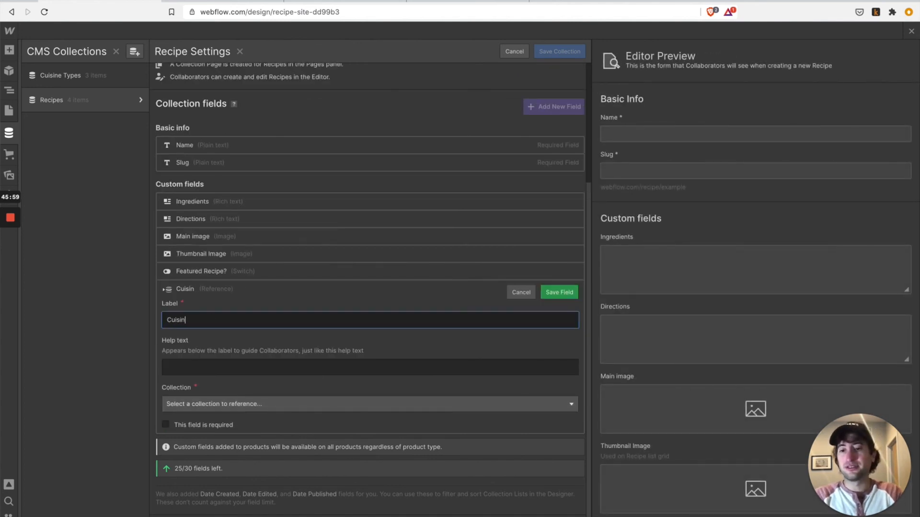
text(e Type)
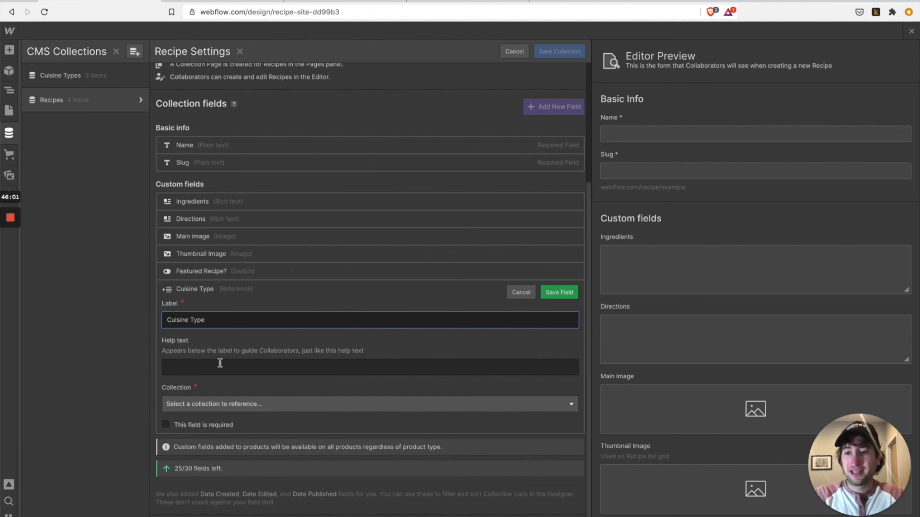
click(209, 405)
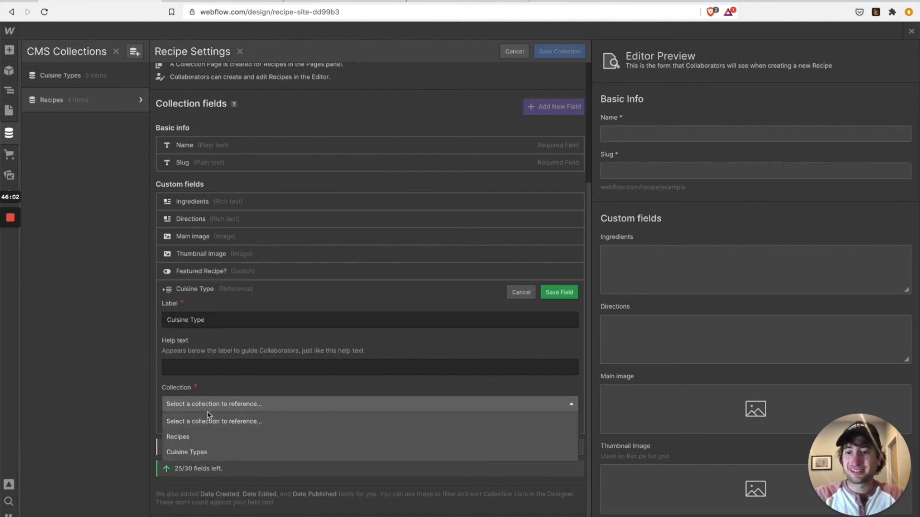
click(200, 451)
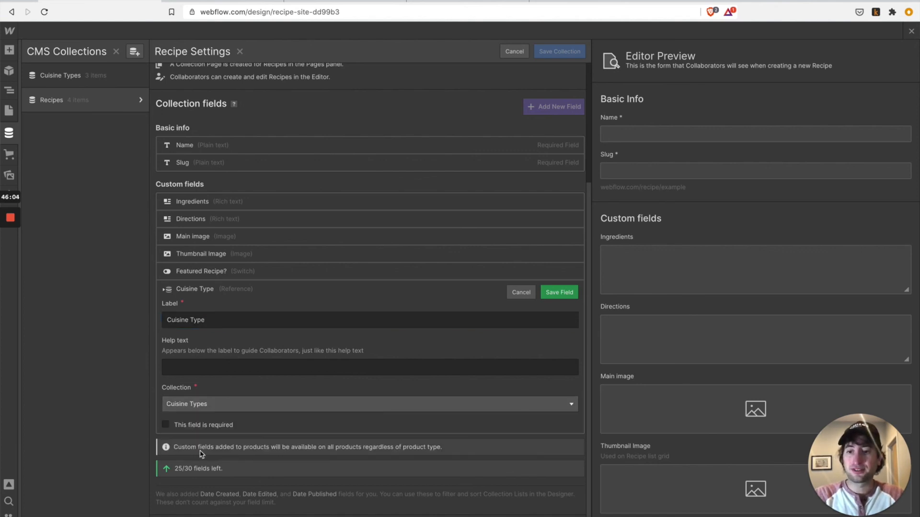
click(558, 293)
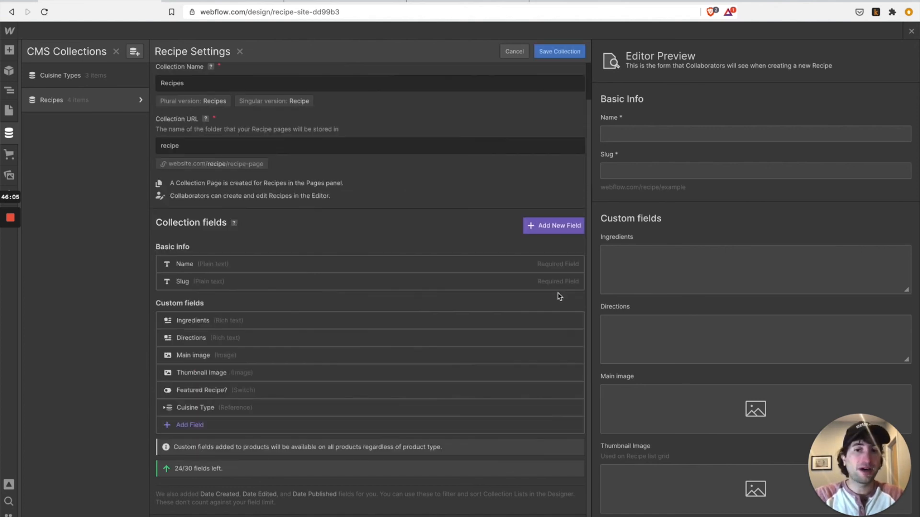
click(559, 52)
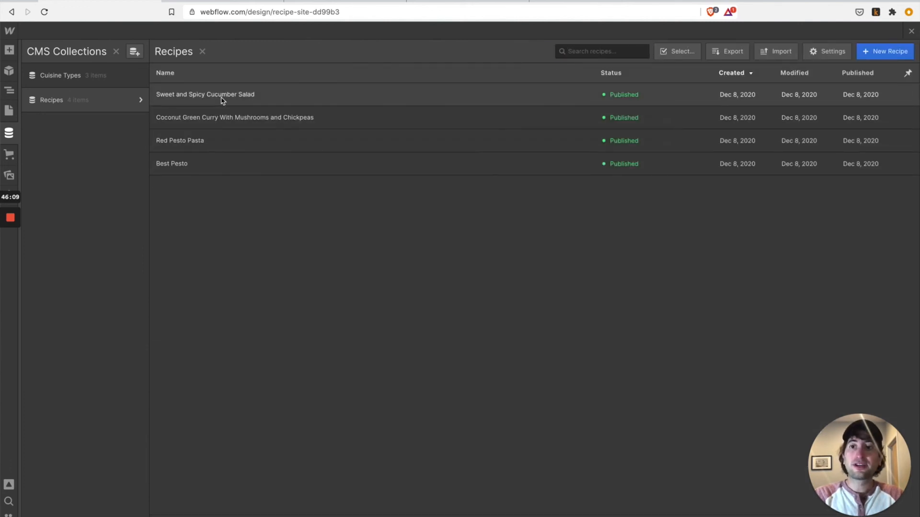
- Set the Sweet and Spicy Cucumber Salad recipe's cuisine type to Thai and save it
click(222, 96)
scroll(343, 346, down, 5)
click(332, 467)
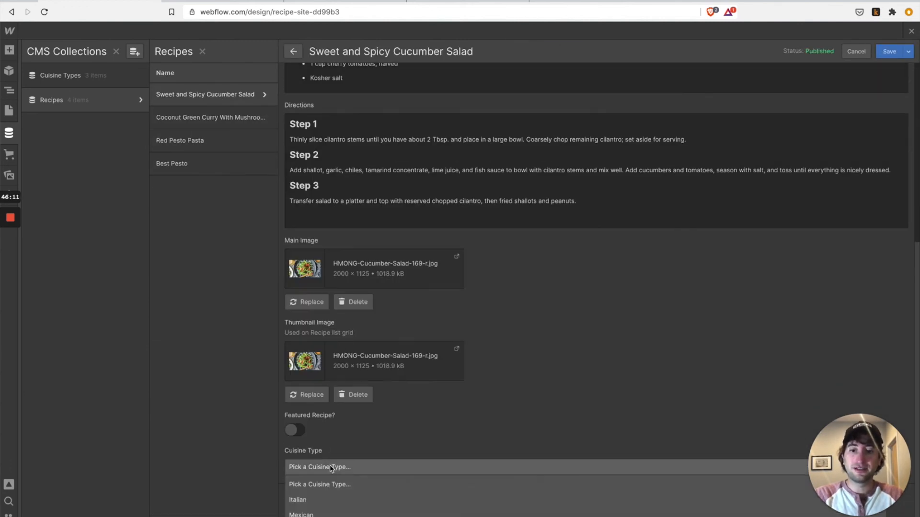
click(318, 499)
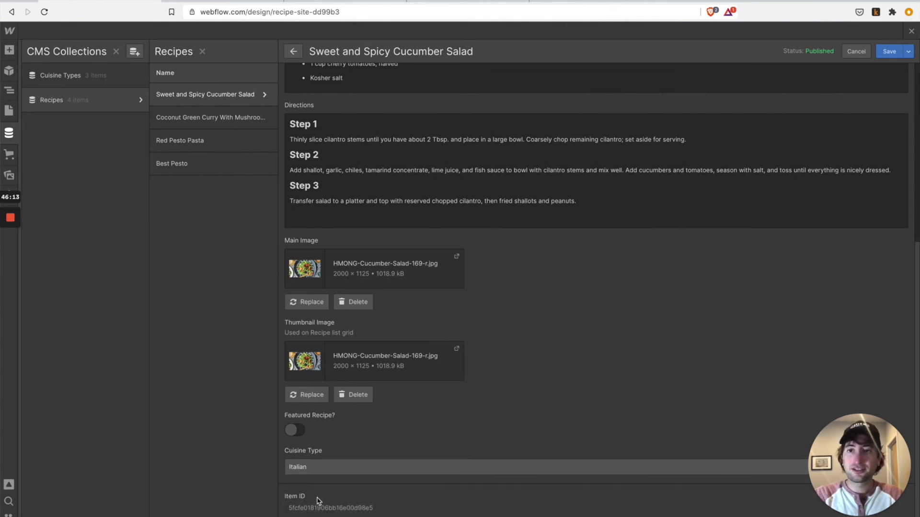
click(330, 467)
click(329, 516)
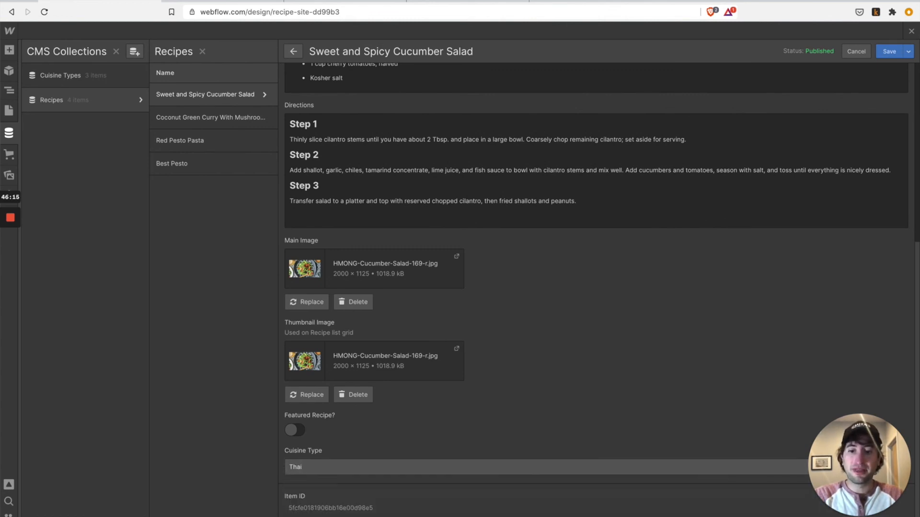
click(889, 51)
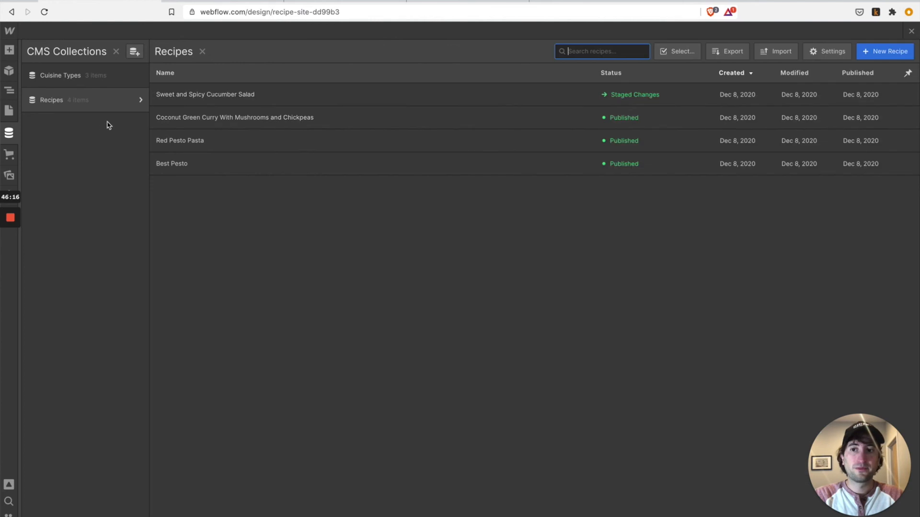
- Assign the Thai cuisine type to the Coconut Green Curry With Mushrooms and Chickpeas recipe and save it
click(222, 118)
scroll(347, 467, down, 15)
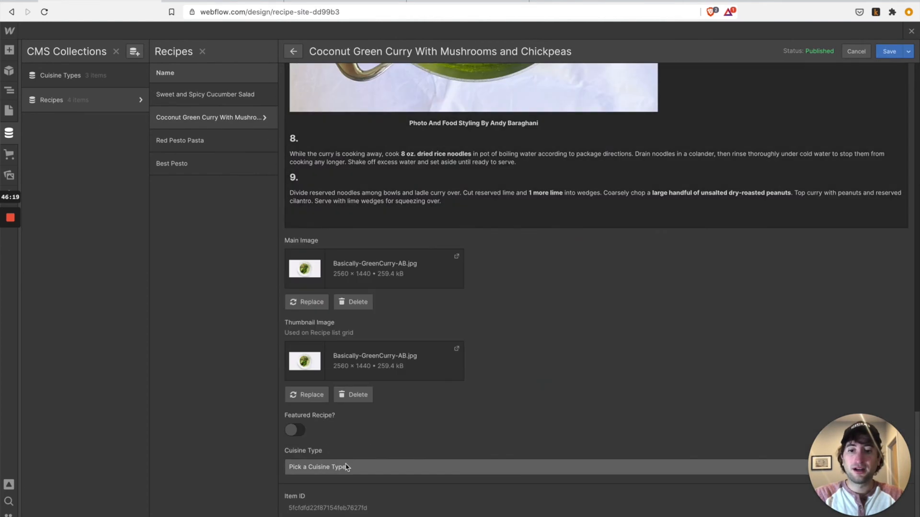
click(340, 474)
click(330, 514)
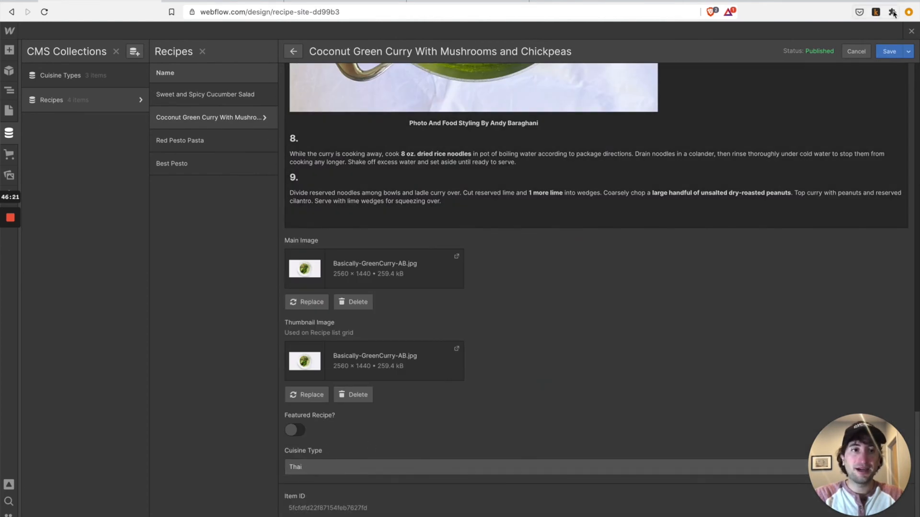
click(889, 51)
- Assign the Italian cuisine type to the Red Pesto Pasta recipe and save it
click(232, 142)
scroll(375, 401, down, 15)
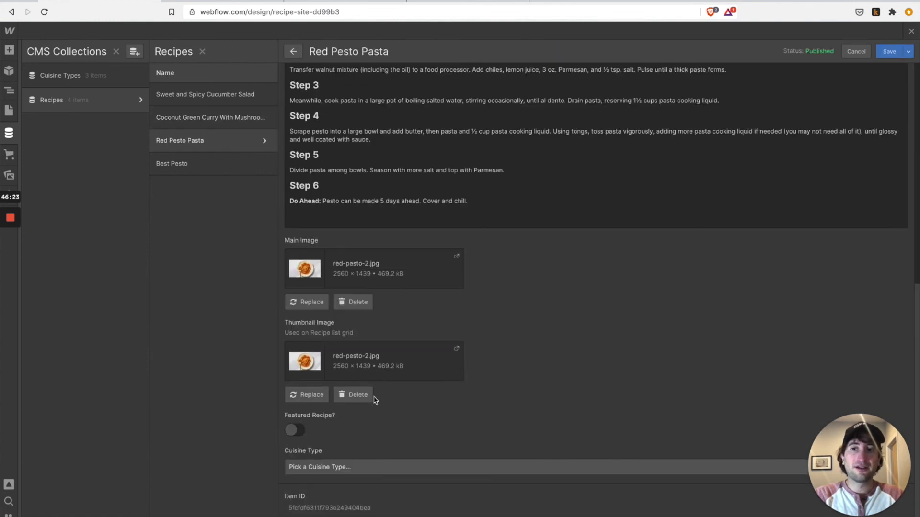
click(343, 467)
click(335, 499)
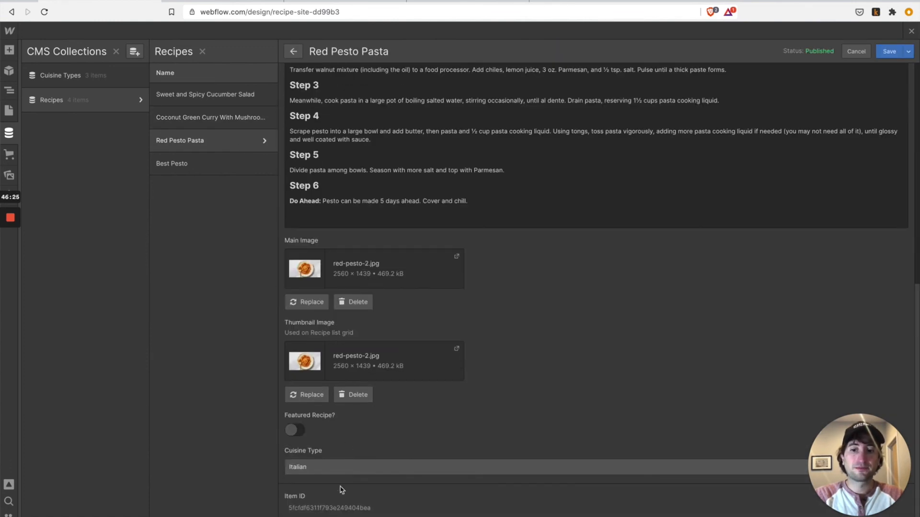
click(890, 51)
- Set the Best Pesto recipe's cuisine type to Italian and save it
click(197, 165)
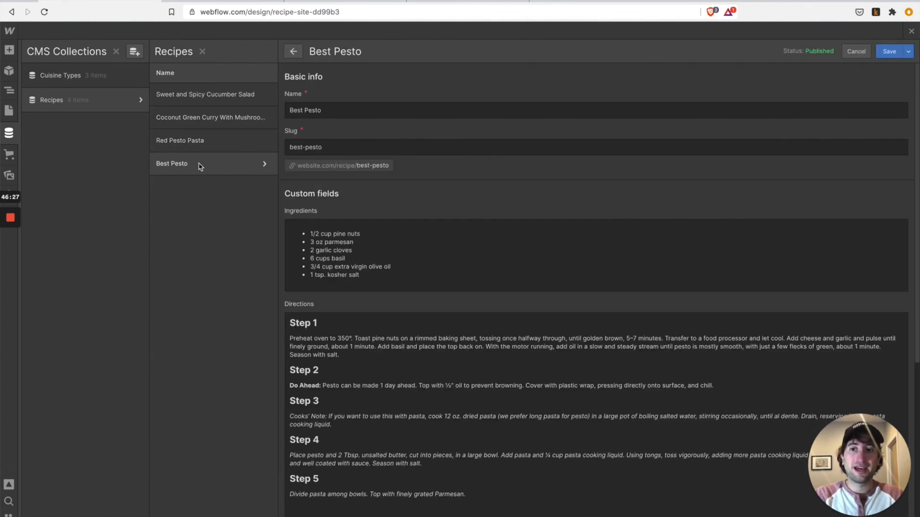
scroll(388, 303, down, 10)
click(314, 467)
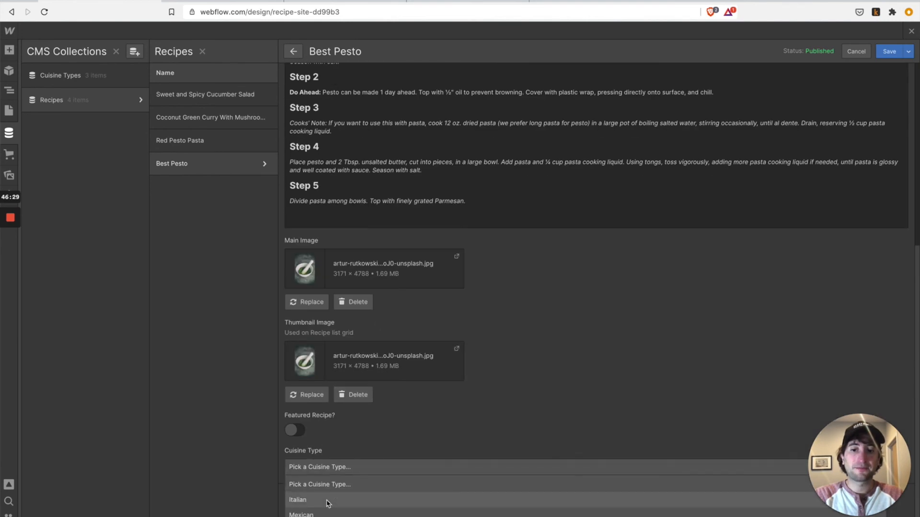
click(328, 499)
click(882, 49)
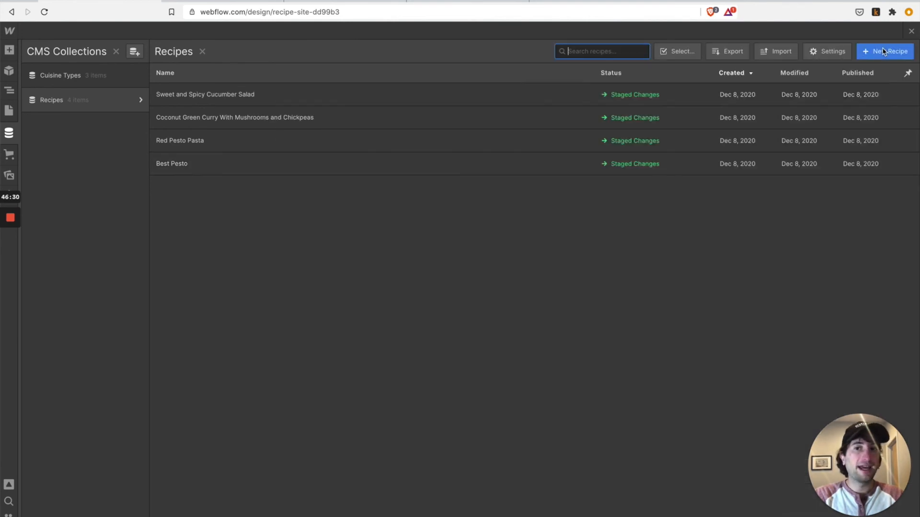
- Open the Cuisine Types Template page and insert the Navbar symbol on it
click(8, 111)
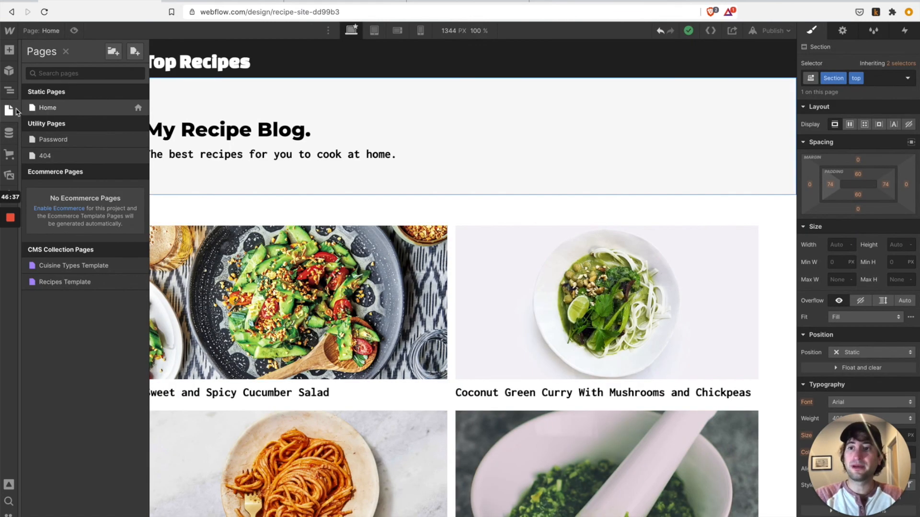
click(75, 271)
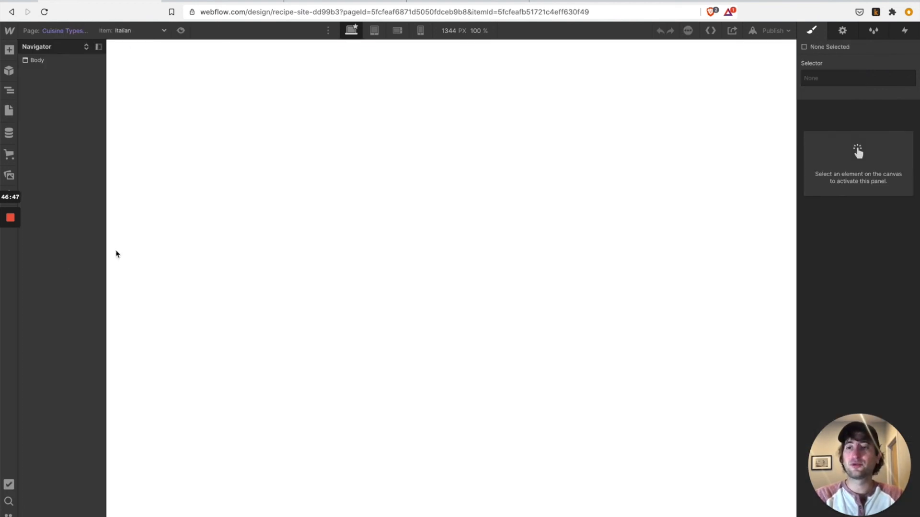
click(14, 49)
scroll(75, 293, down, 1)
scroll(76, 297, up, 1)
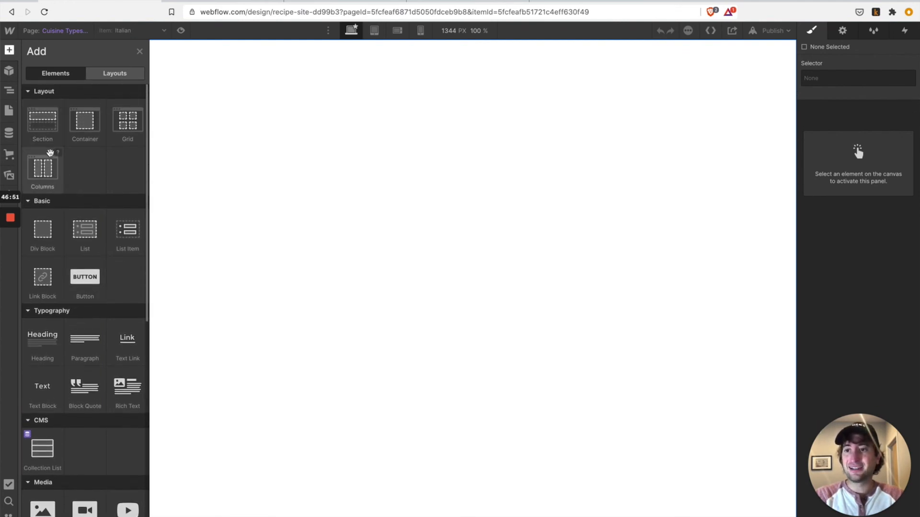
click(9, 70)
click(63, 118)
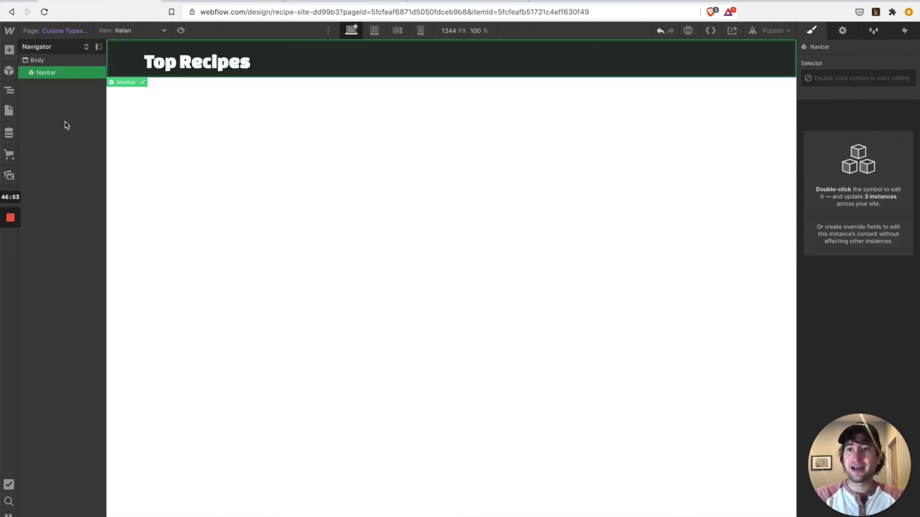
- Add a section below the navbar in the page body and give it the existing Section class
click(232, 142)
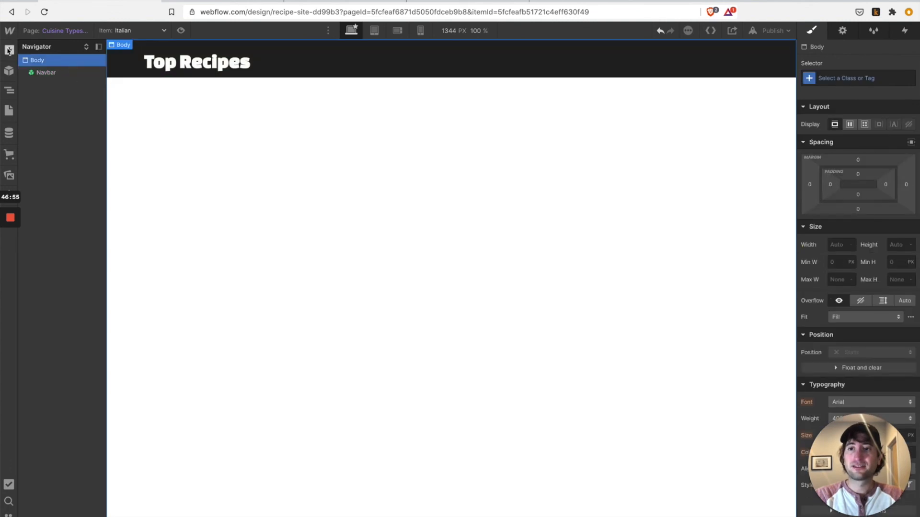
click(8, 50)
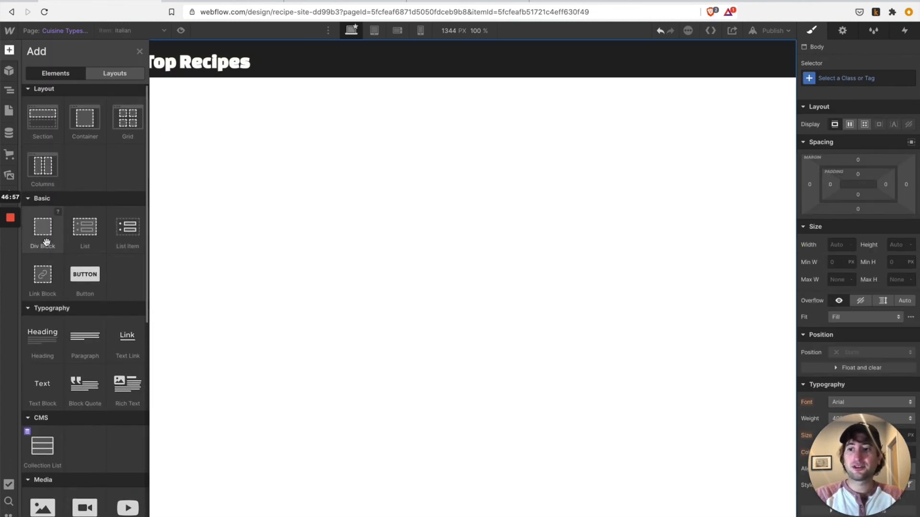
click(42, 136)
click(867, 79)
text(Se)
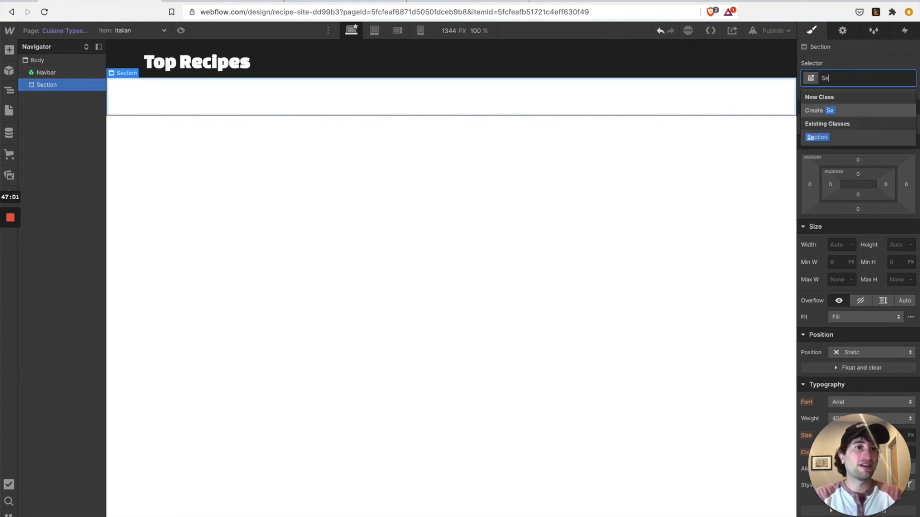
click(848, 137)
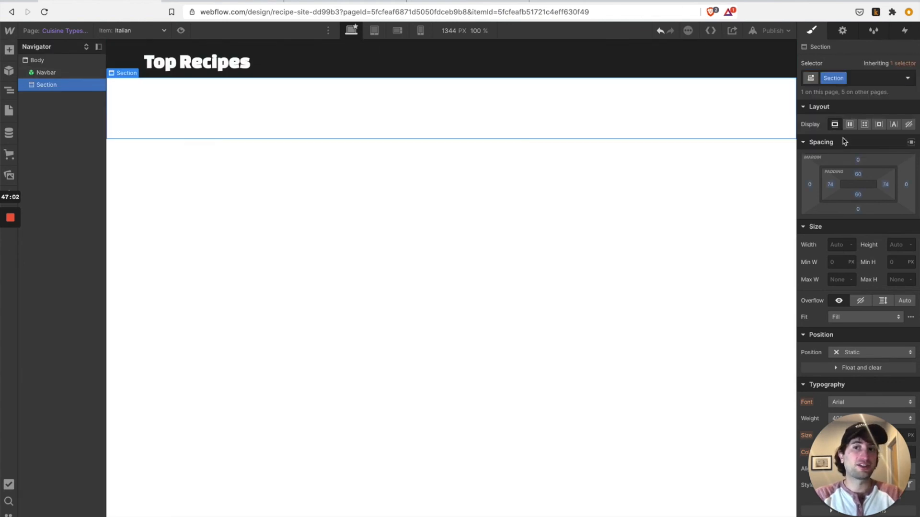
- Place an H1 heading inside the section and bind its text to the Name field of Cuisine Types
click(8, 50)
drag(42, 338, 226, 108)
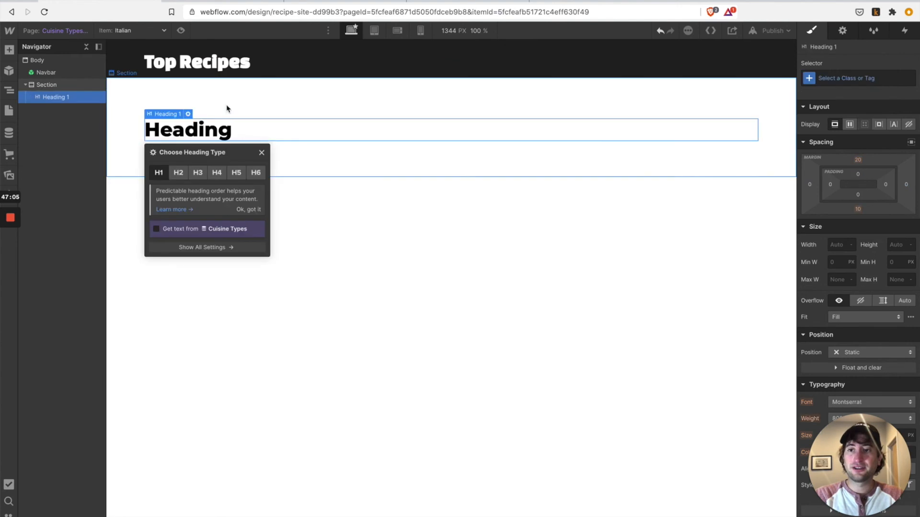
click(156, 229)
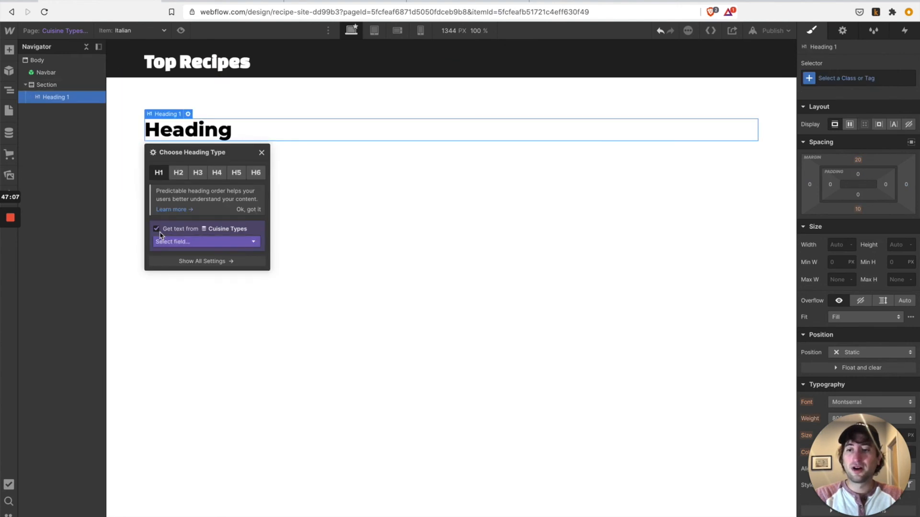
click(171, 243)
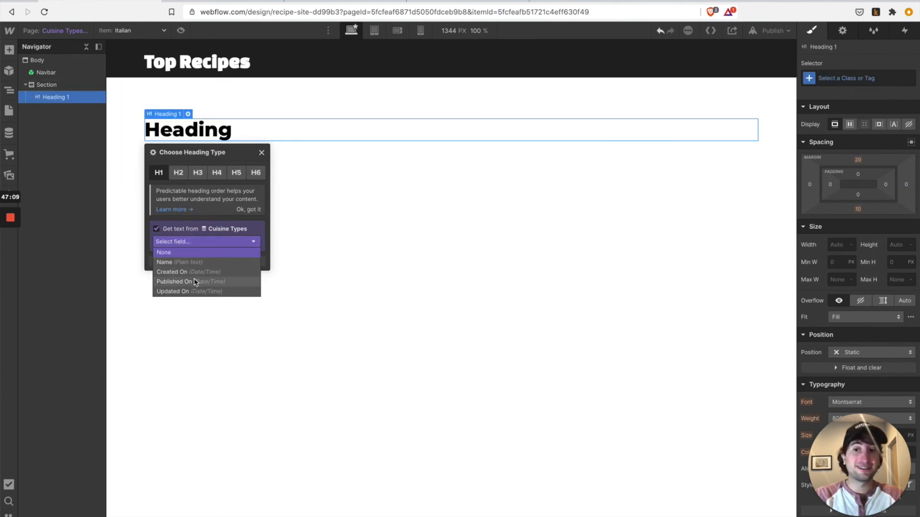
click(196, 262)
click(261, 152)
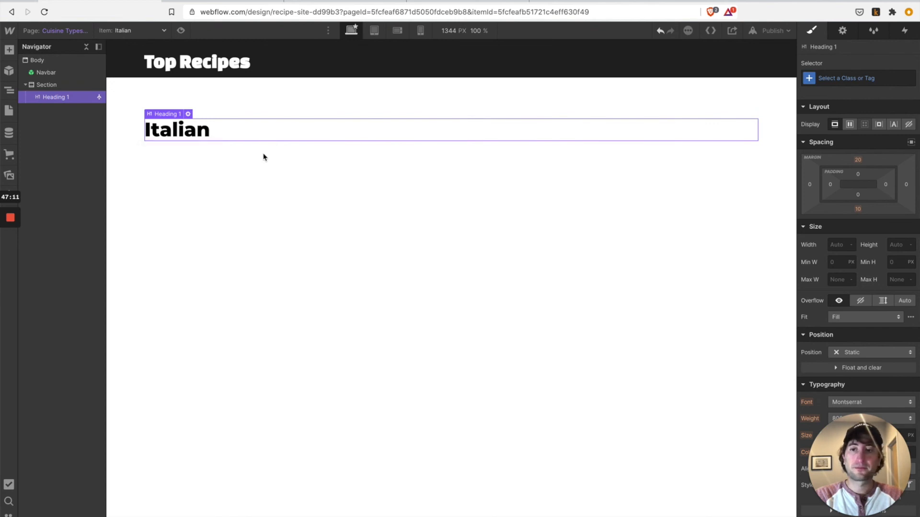
- Open the Home page and copy the recipes Collection List Wrapper from its second section
click(50, 32)
click(51, 107)
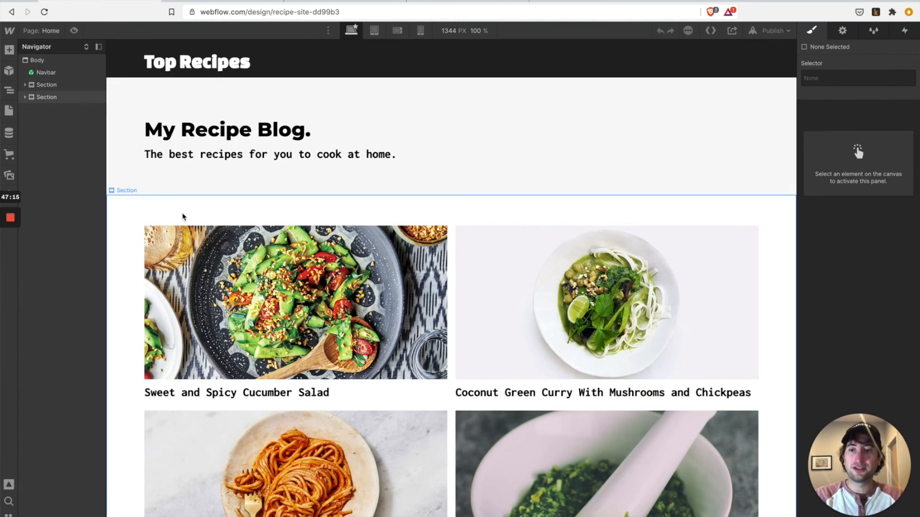
click(182, 217)
click(25, 97)
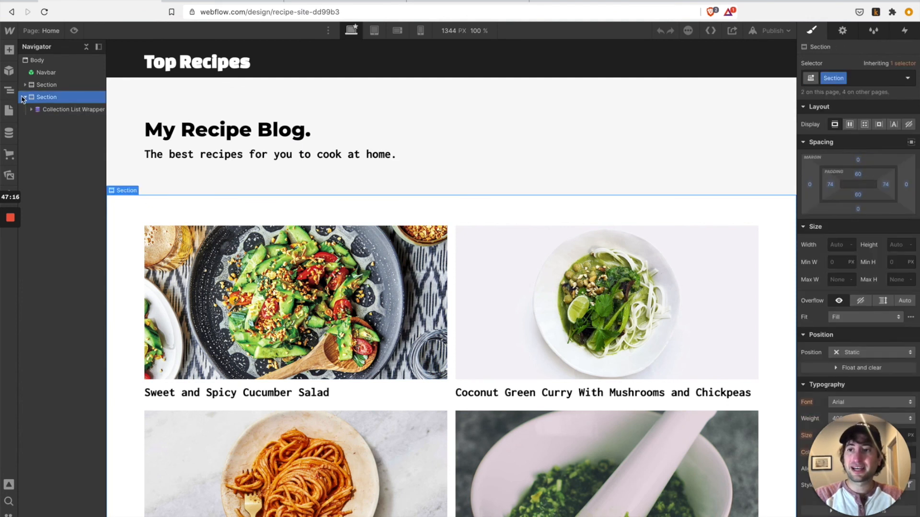
click(61, 110)
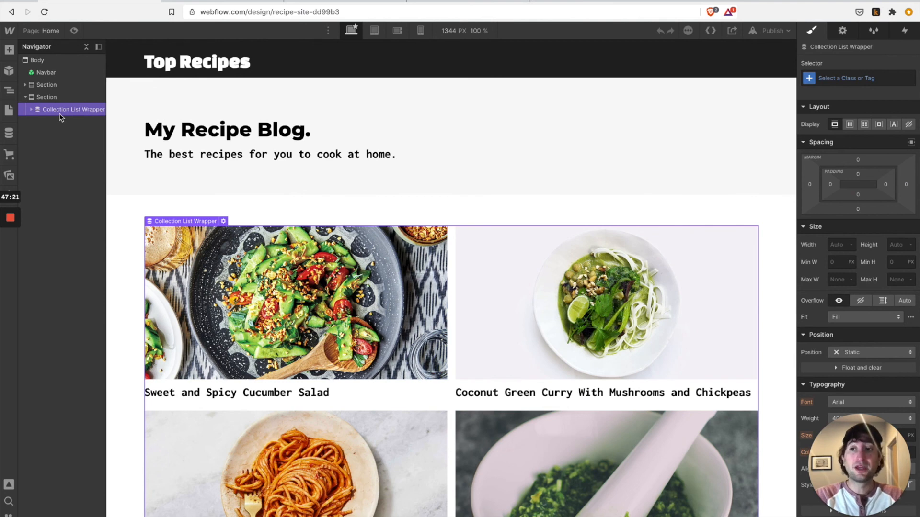
- Return to the Cuisine Types Template page and paste the copied collection list into the section containing the heading
click(49, 32)
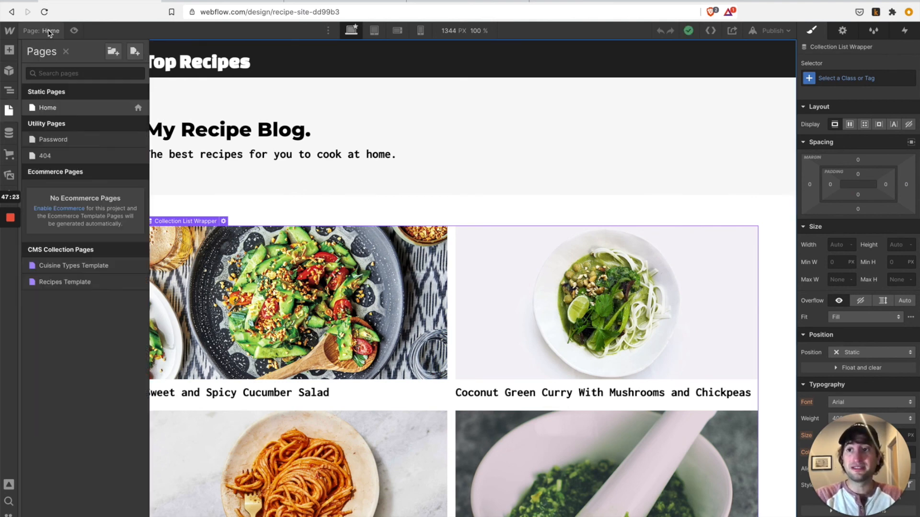
click(70, 284)
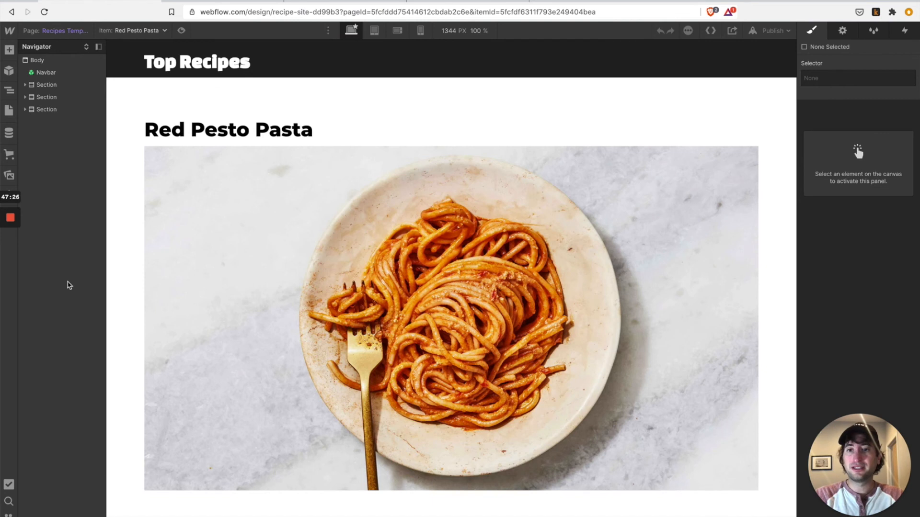
click(61, 30)
click(64, 264)
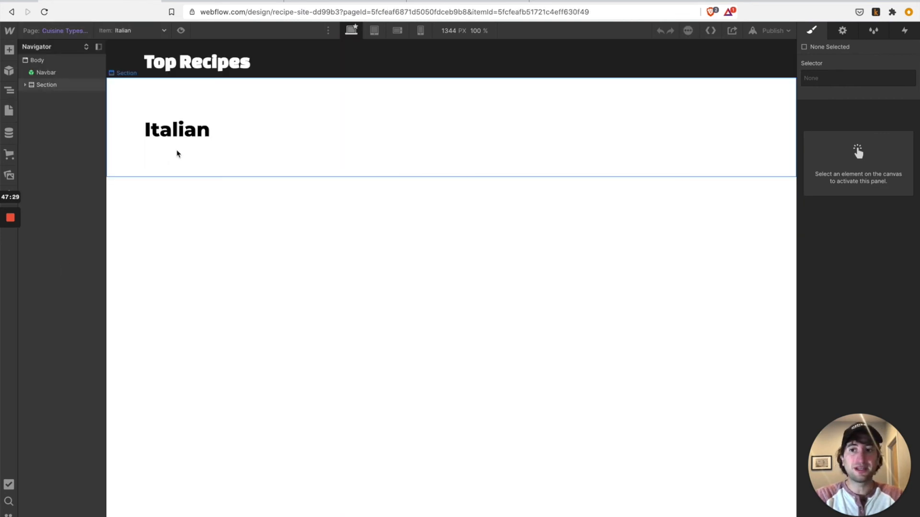
click(67, 85)
click(26, 85)
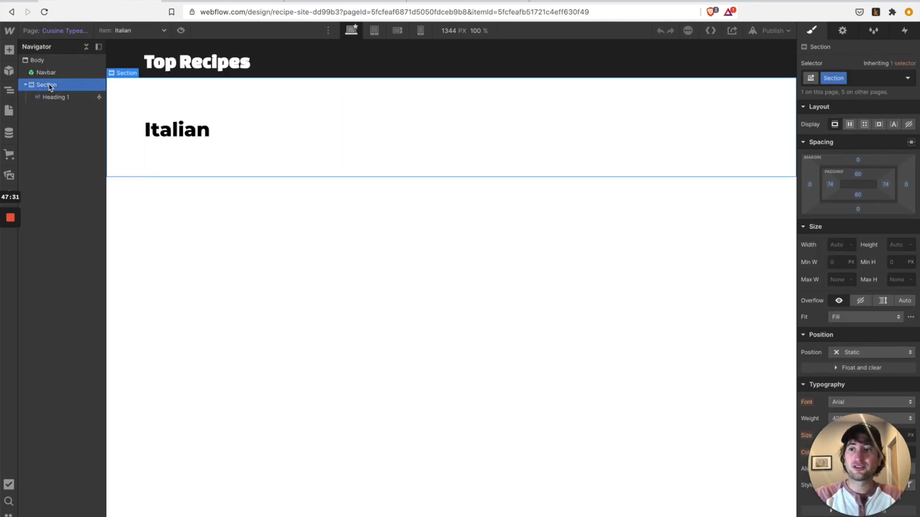
key(super+v)
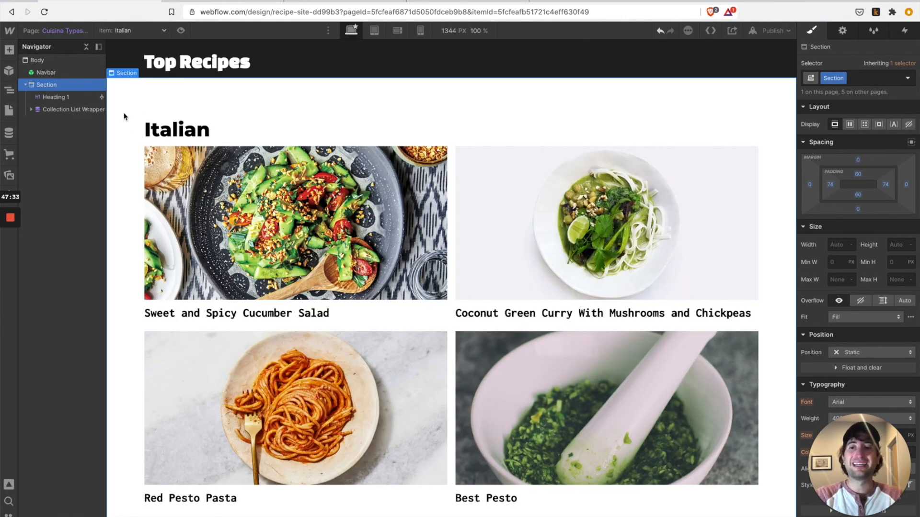
- Add a filter to the pasted collection list so that Cuisine Type equals Current Cuisine Type, and save it
click(64, 110)
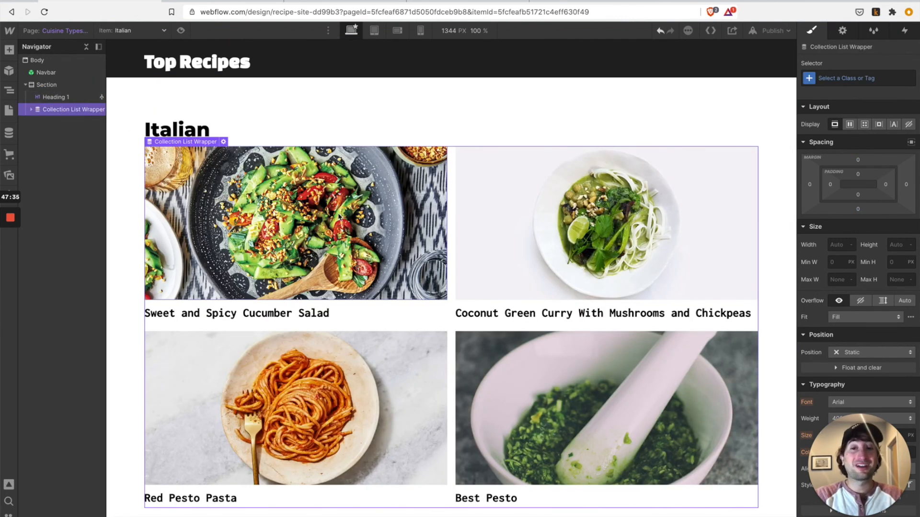
scroll(339, 216, down, 1)
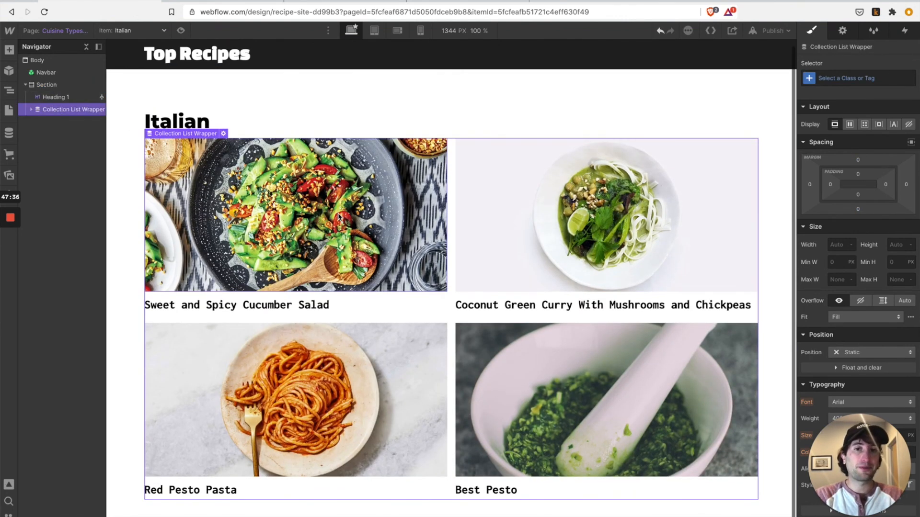
click(223, 134)
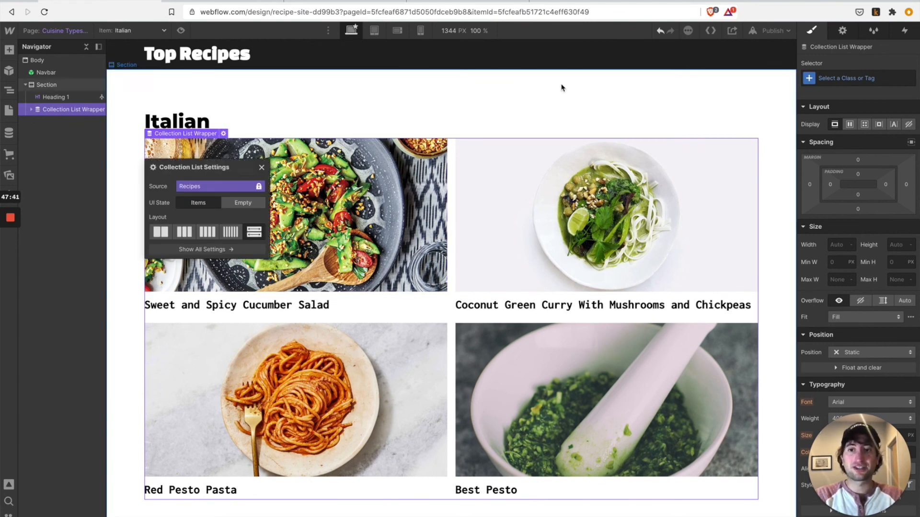
click(842, 31)
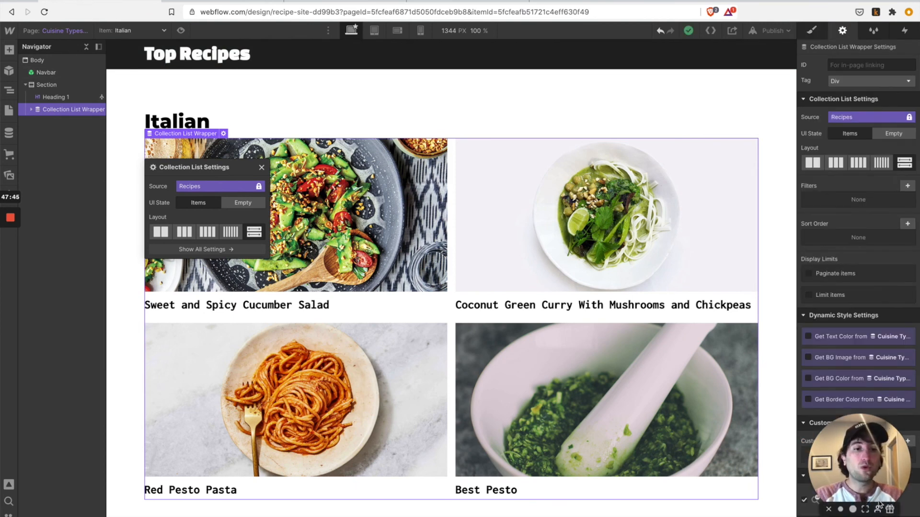
click(907, 186)
click(852, 223)
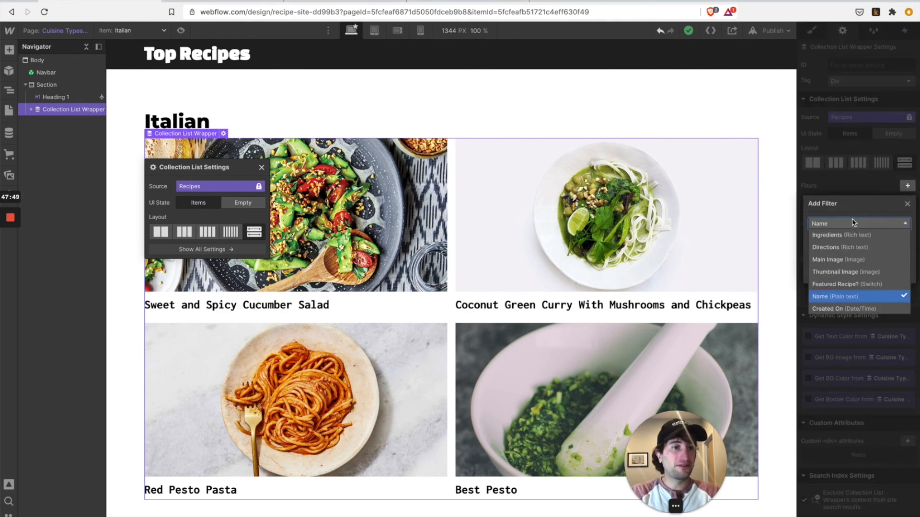
scroll(845, 288, down, 2)
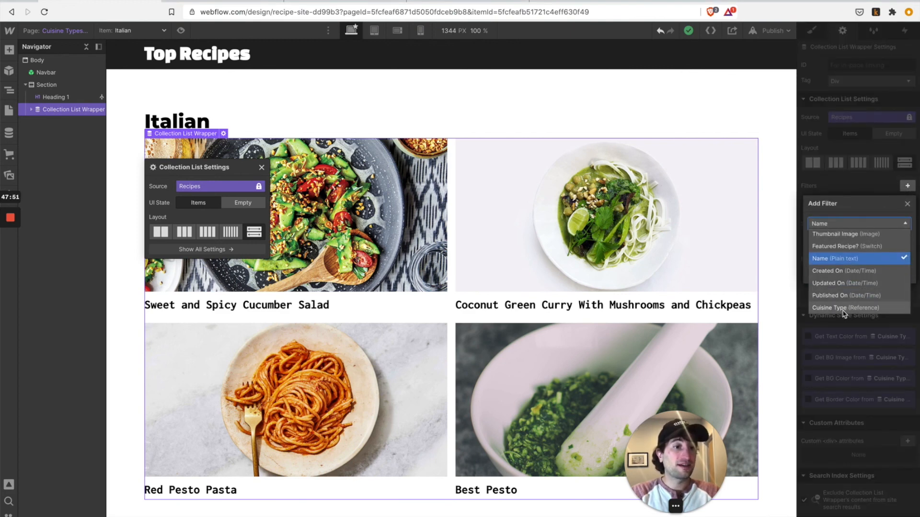
click(844, 309)
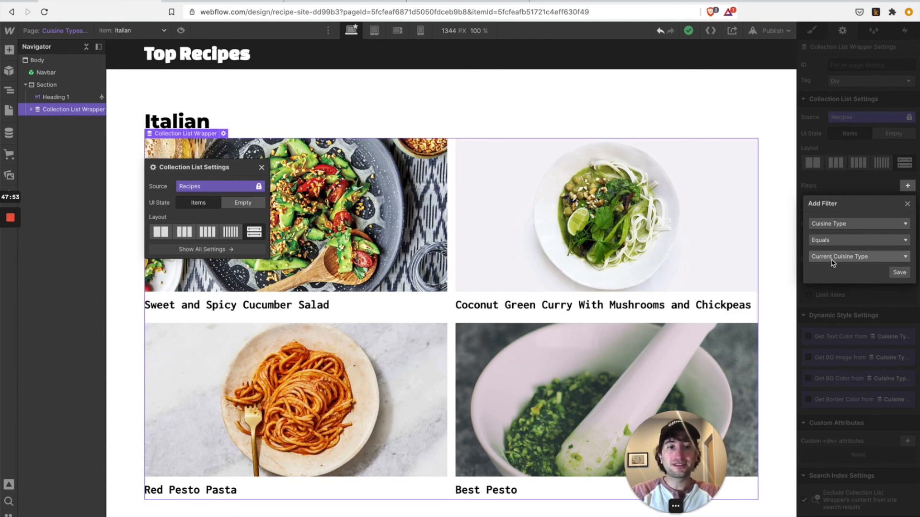
click(898, 272)
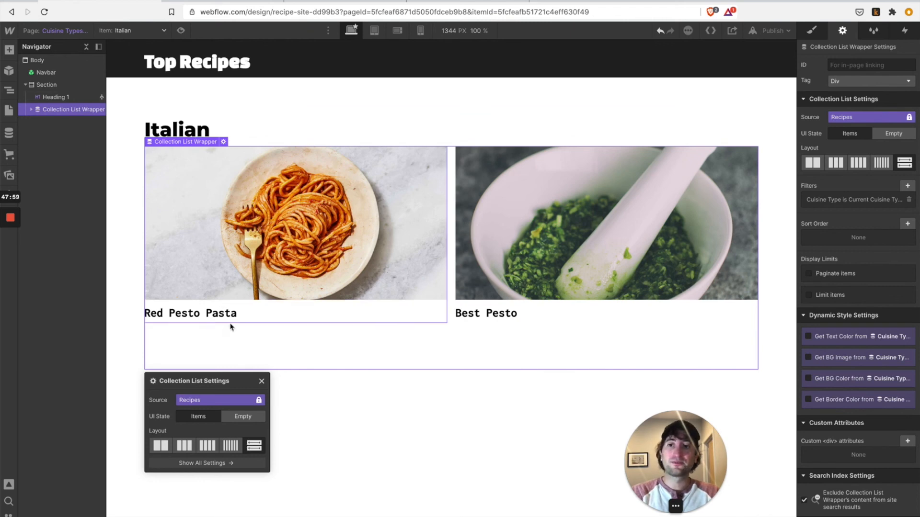
- Preview the template with the Thai item and check its layout at tablet and mobile portrait sizes before returning to desktop
click(123, 30)
click(110, 68)
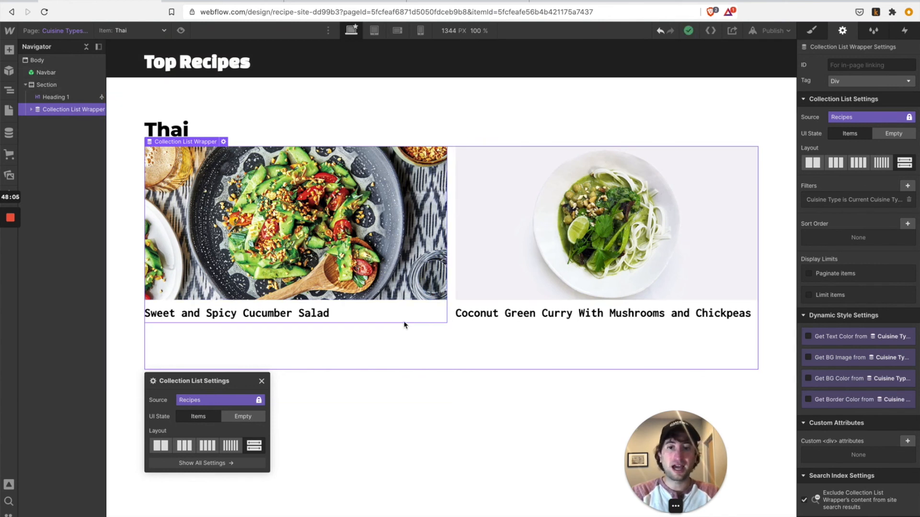
click(27, 110)
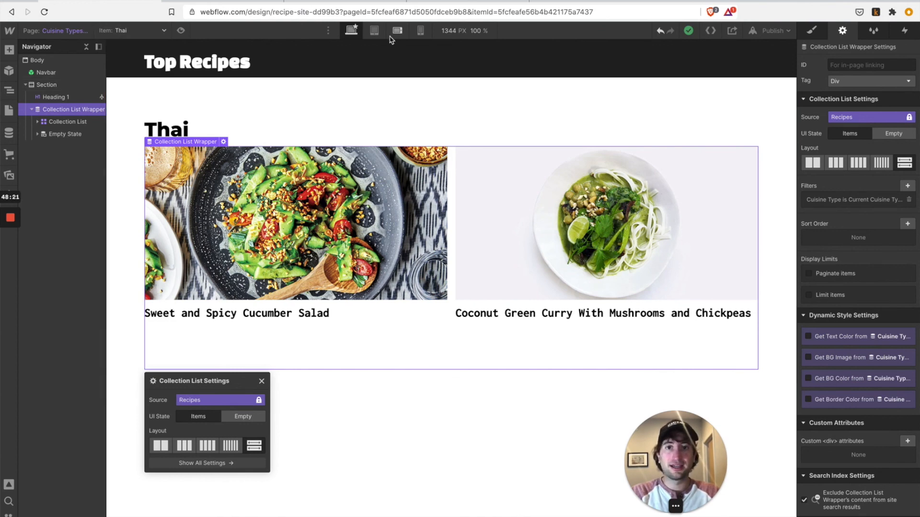
click(374, 30)
click(420, 30)
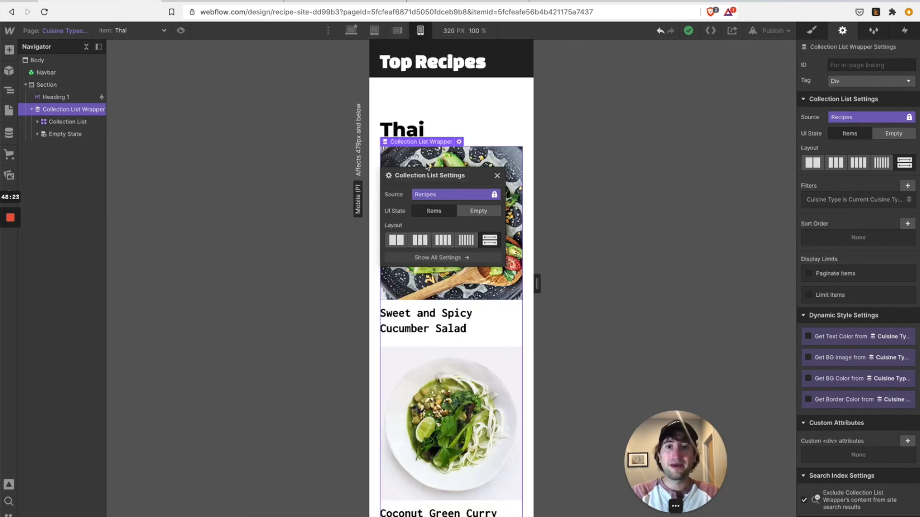
click(351, 31)
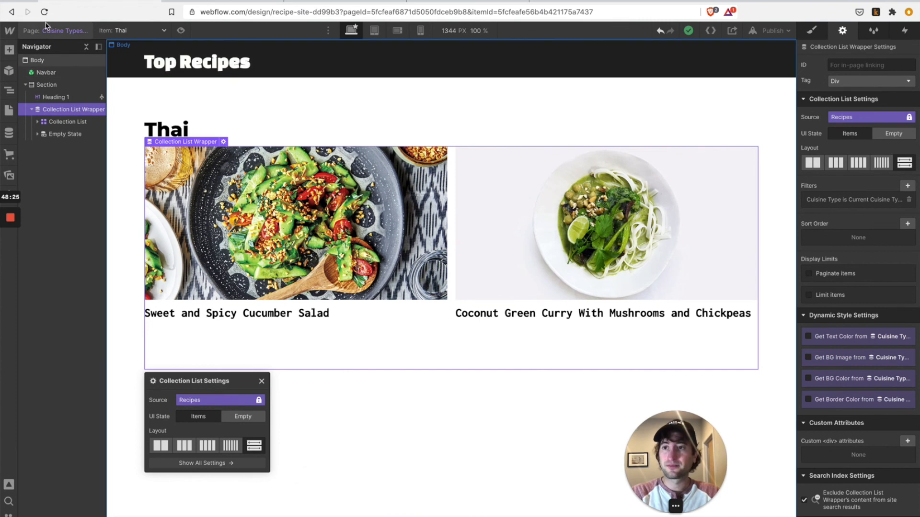
- Open the Home page and insert a Collection List between the hero section and the recipes section
click(48, 30)
click(57, 108)
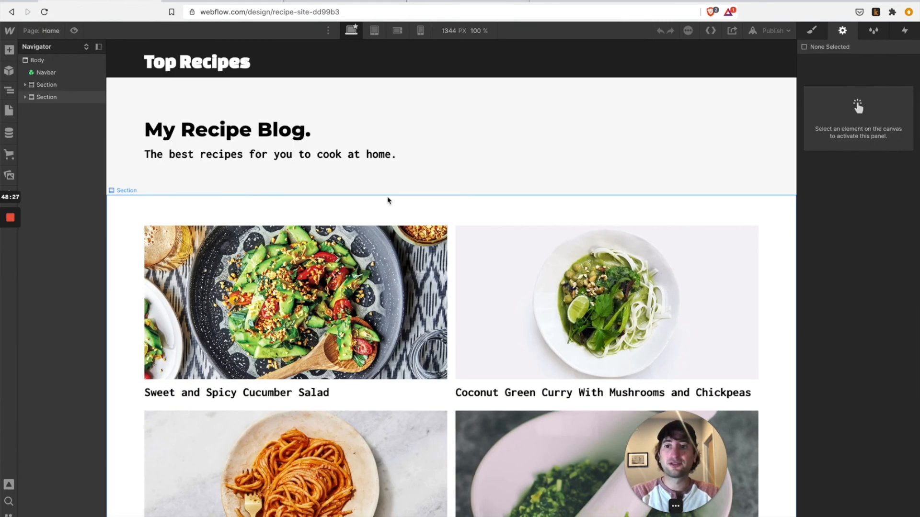
click(388, 201)
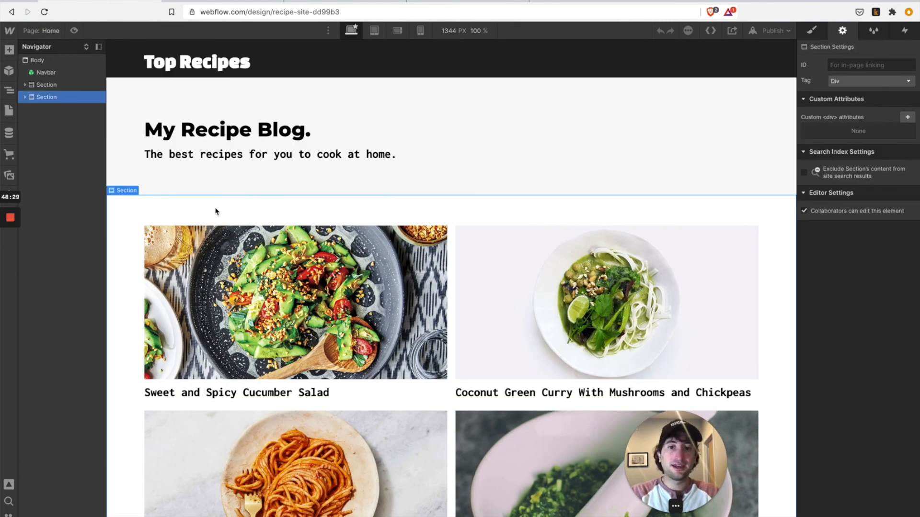
click(9, 50)
scroll(54, 226, down, 1)
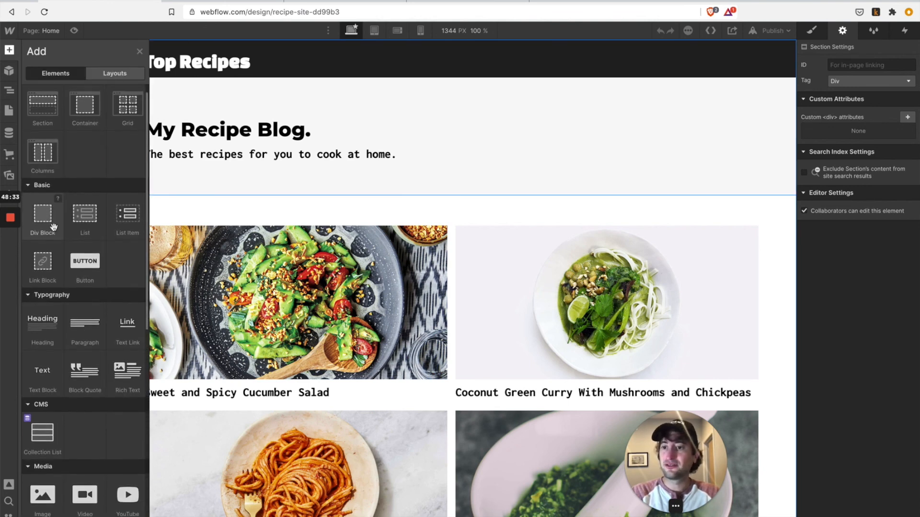
scroll(53, 226, down, 5)
drag(43, 349, 69, 121)
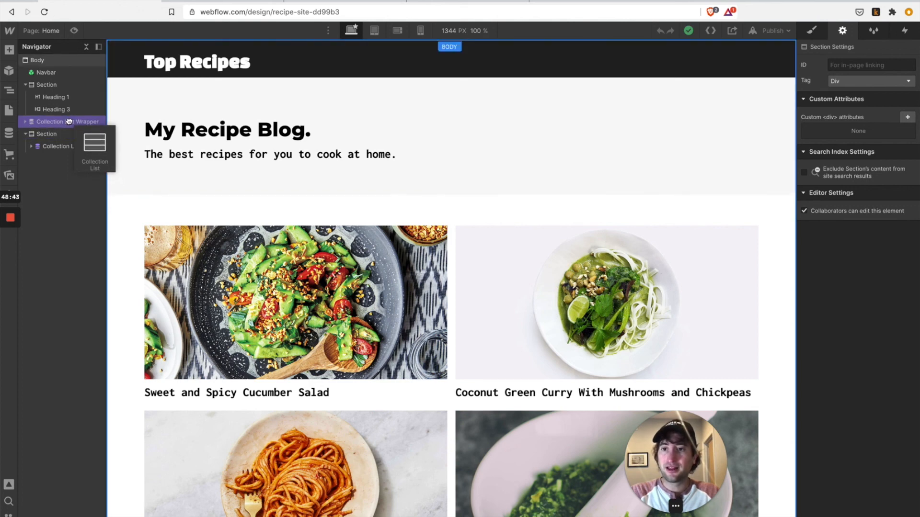
drag(69, 121, 70, 123)
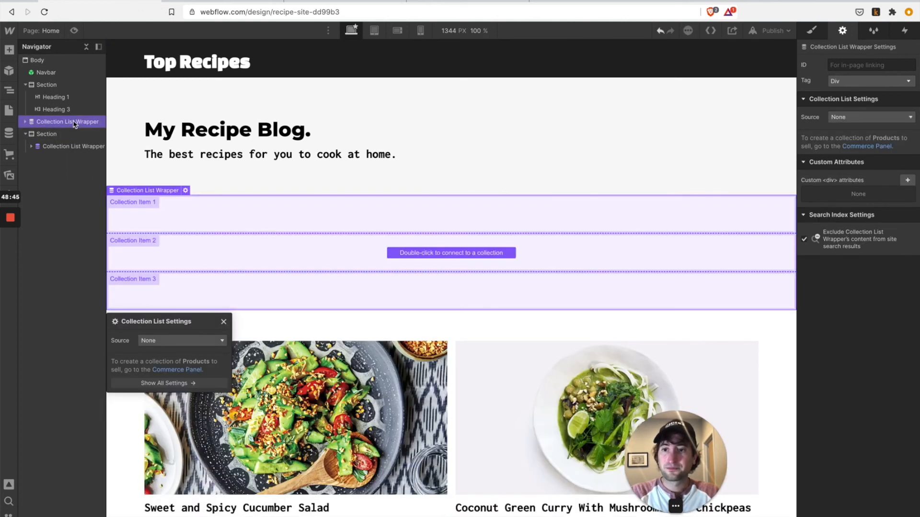
- Set the new collection list's source to Cuisine Types and move its settings window clear of the list
scroll(174, 287, down, 2)
click(169, 301)
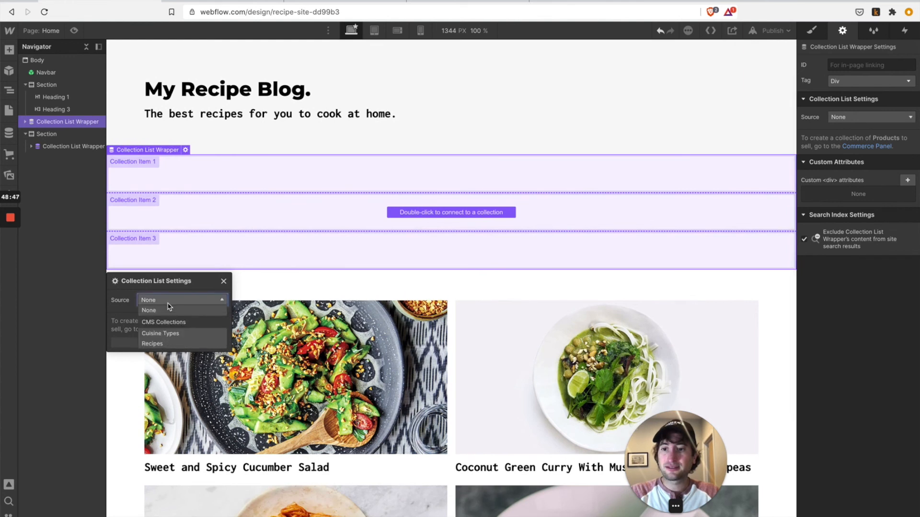
click(163, 333)
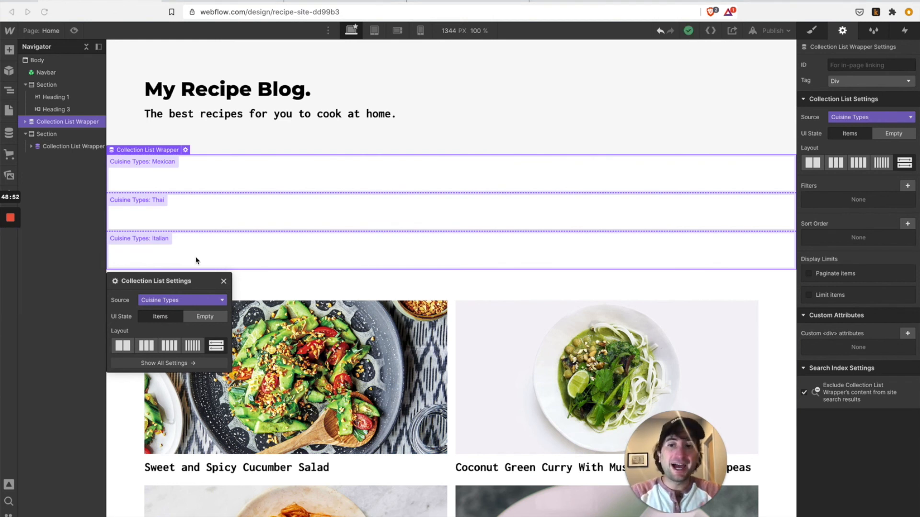
drag(175, 280, 715, 336)
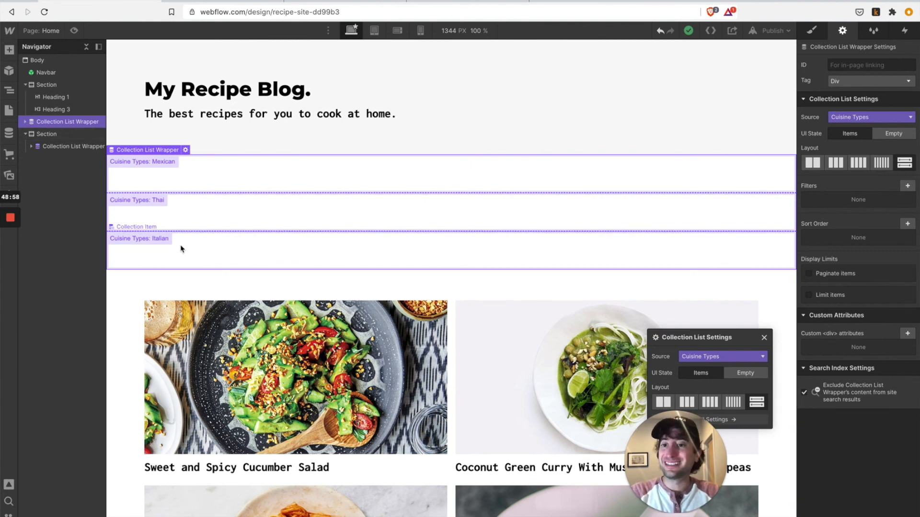
- Place a Link Block inside the collection item of the Cuisine Types list
click(9, 50)
scroll(48, 244, down, 1)
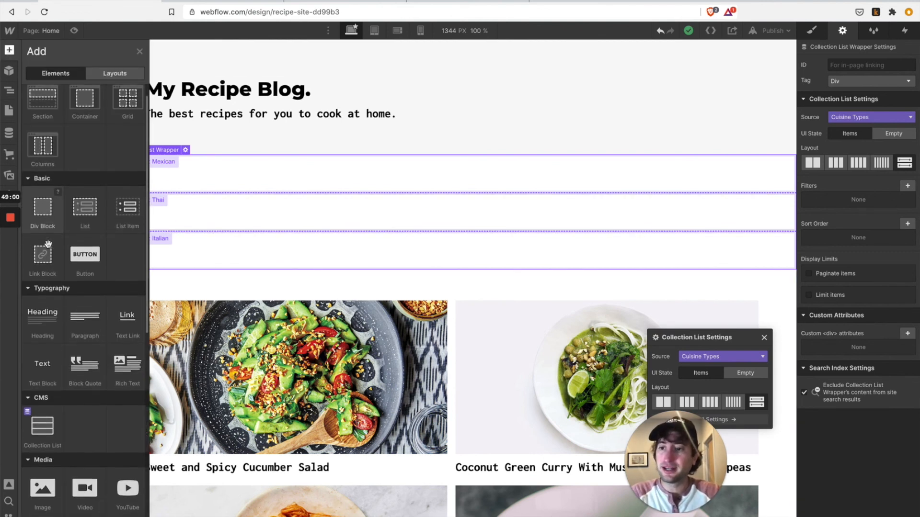
scroll(48, 244, down, 1)
scroll(55, 269, up, 2)
drag(57, 277, 223, 173)
drag(168, 205, 605, 198)
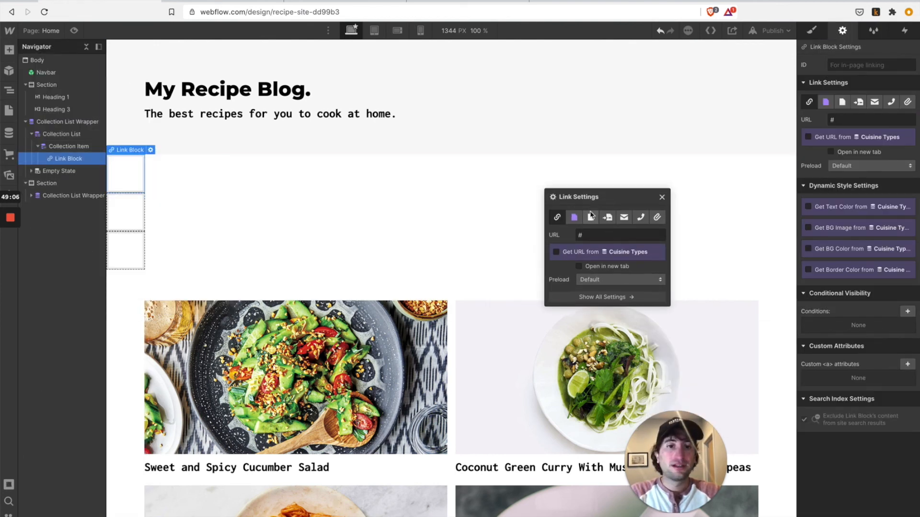
- Link the Link Block to the Current Cuisine Type collection page and close its settings
click(574, 217)
click(594, 235)
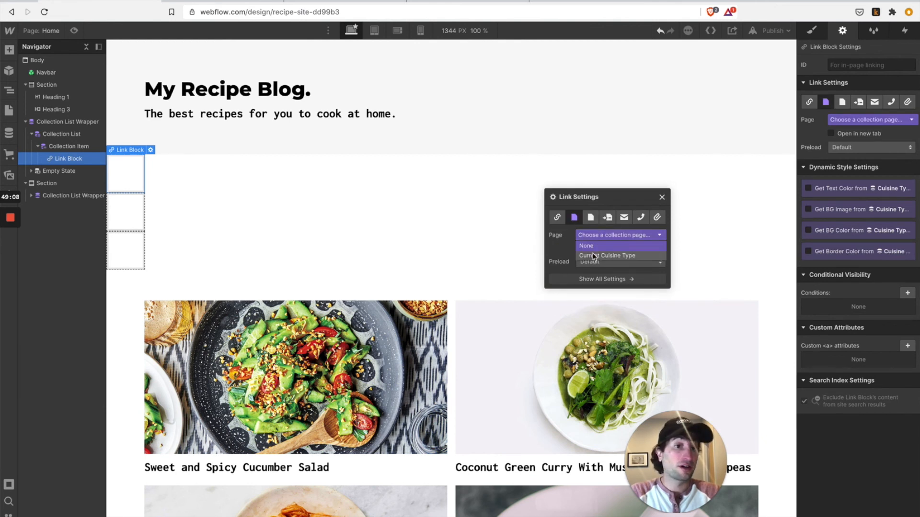
click(594, 255)
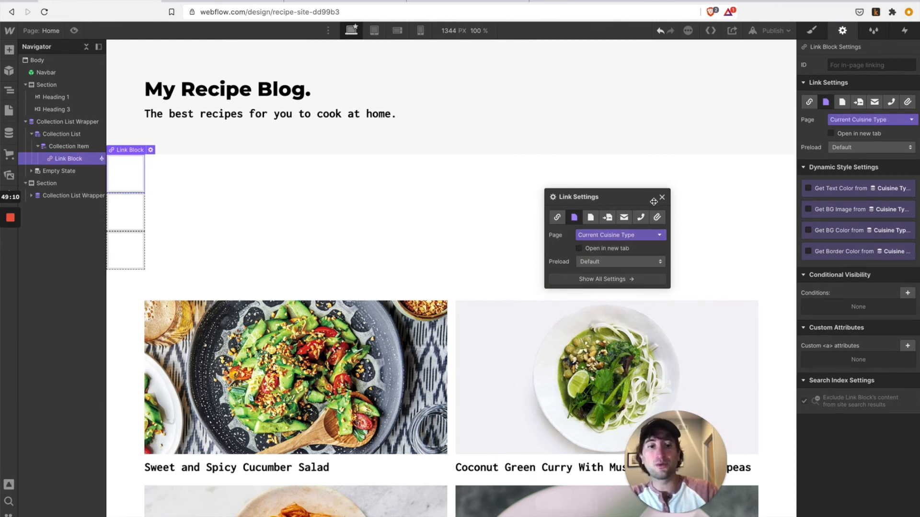
click(662, 197)
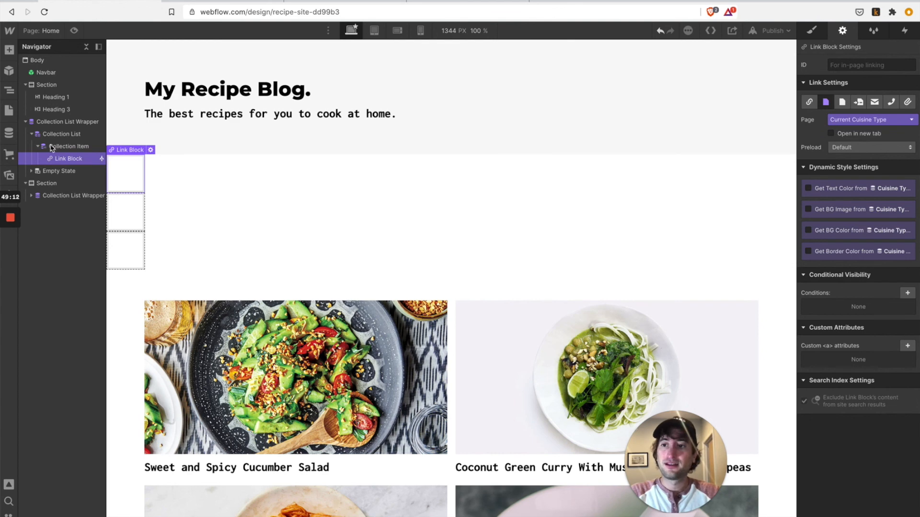
- Add a Text Block inside the Link Block of the Cuisine Types list
click(9, 50)
scroll(56, 343, down, 1)
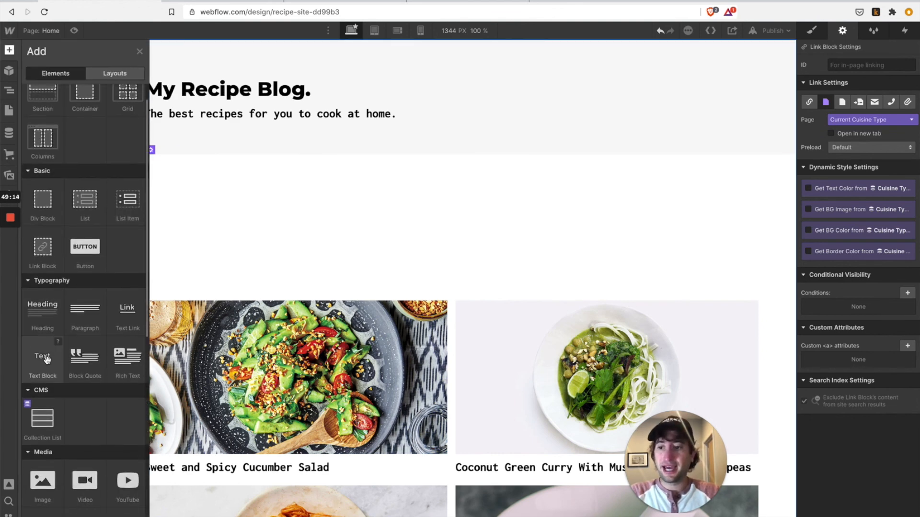
mouse_move(47, 361)
mouse_down()
mouse_move(104, 240)
mouse_move(117, 180)
mouse_move(127, 176)
mouse_up()
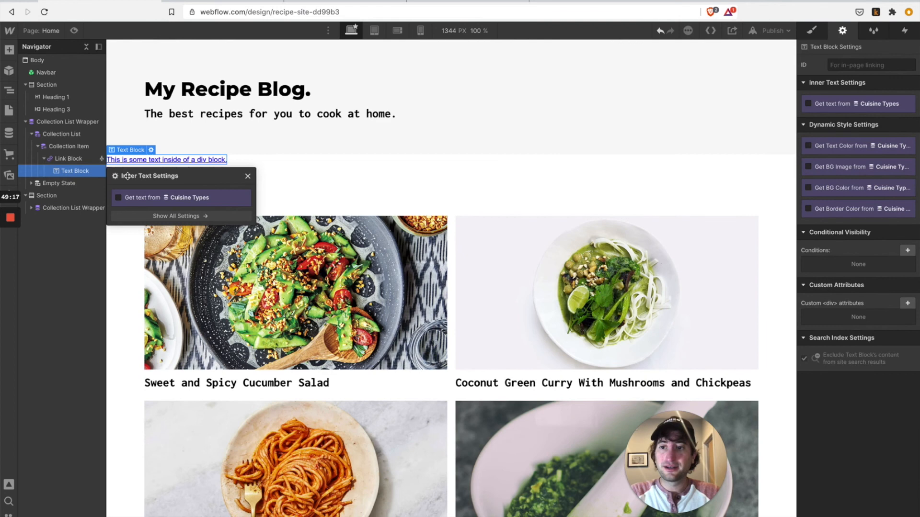
- Bind the Text Block's text to the Name field of Cuisine Types and close its settings
click(133, 201)
click(145, 211)
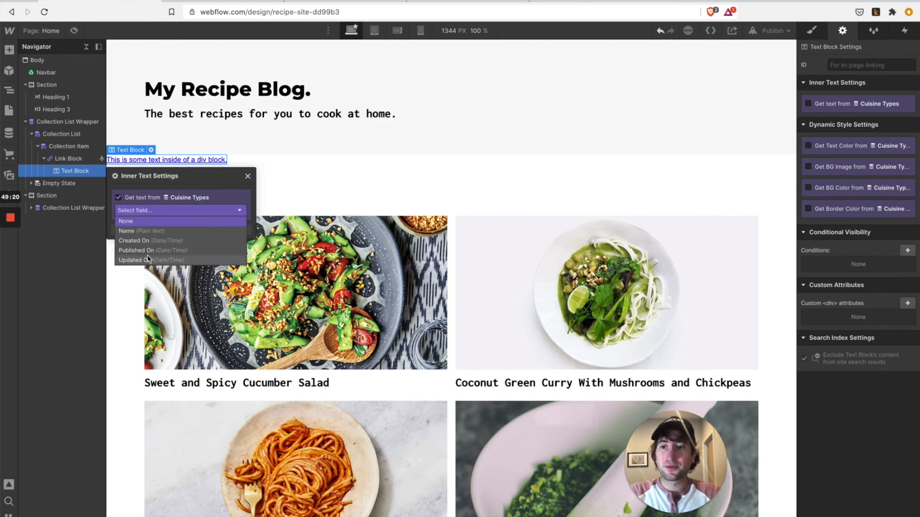
click(151, 232)
click(248, 176)
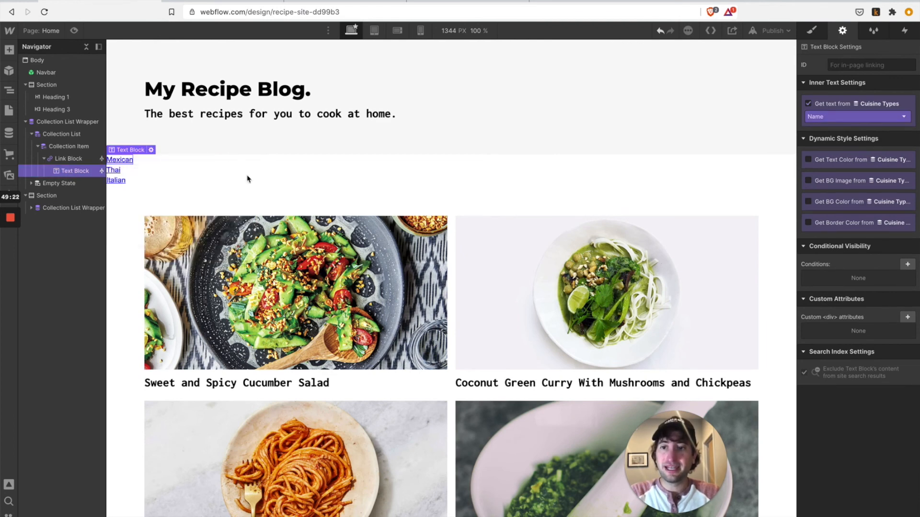
- Select the Link Block inside the Cuisine Types list and show its style settings
click(68, 159)
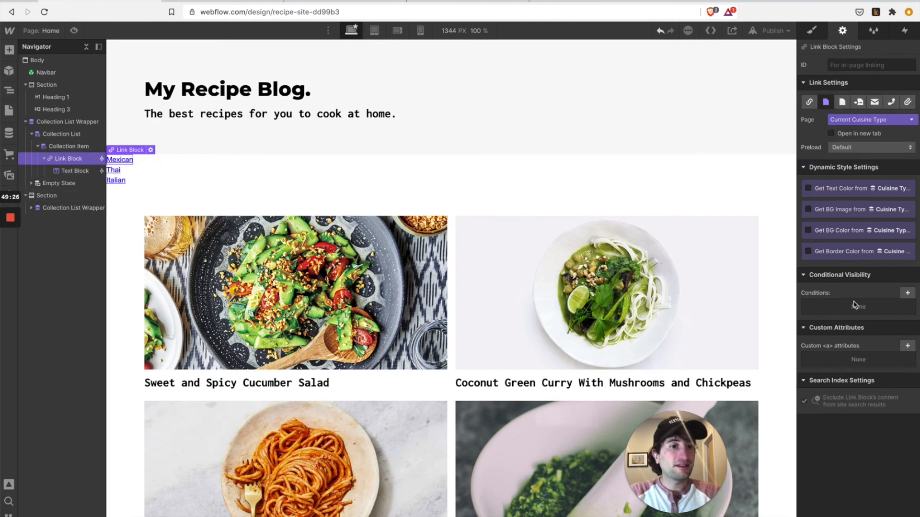
click(812, 30)
scroll(820, 220, down, 2)
scroll(820, 219, up, 1)
click(835, 79)
text(link)
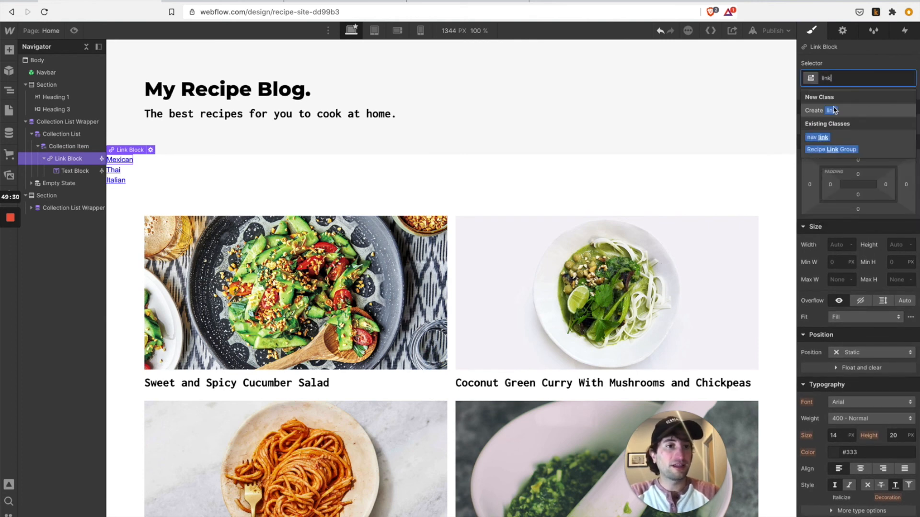
key(ctrl+a)
key(BackSpace)
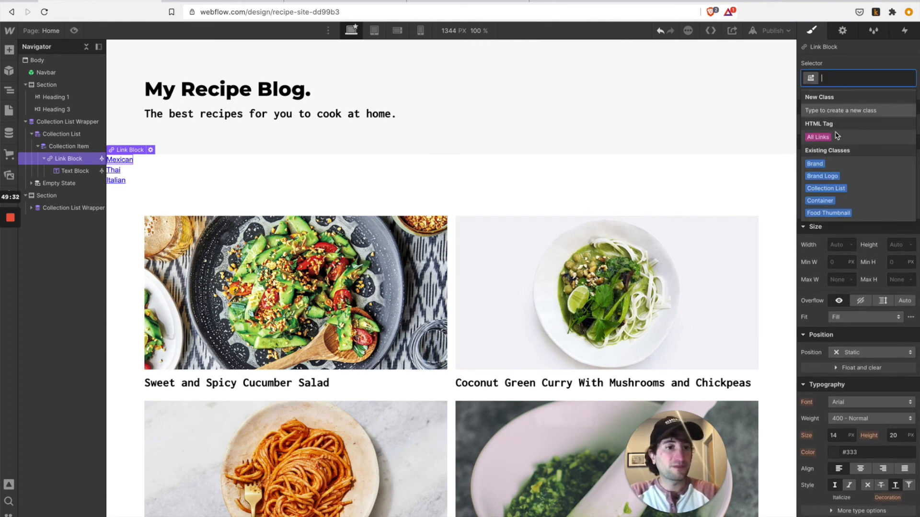
click(836, 64)
- Create the class Cuisine Link on the selected Link Block
click(832, 78)
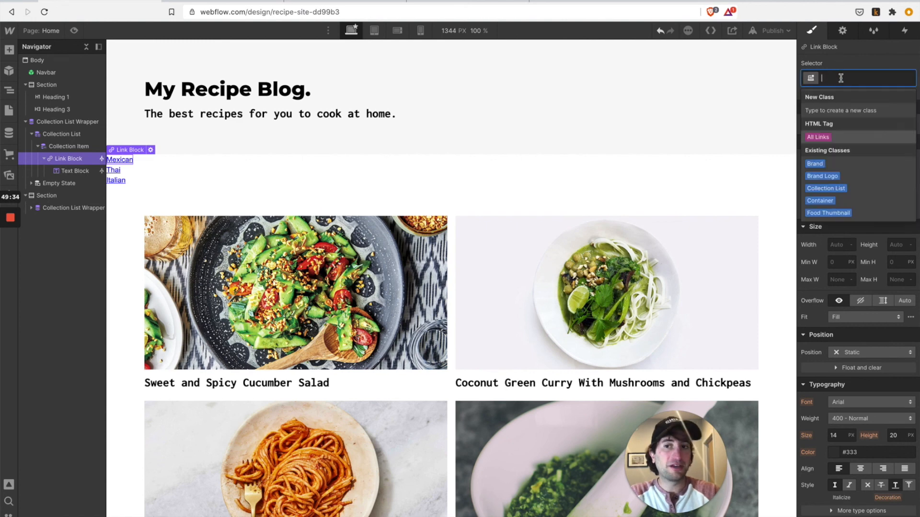
text(C)
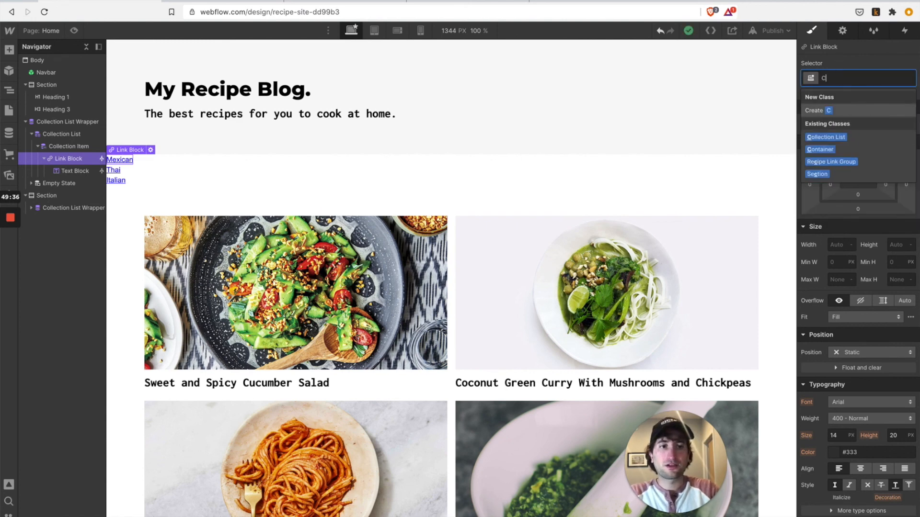
text(uisine Link)
key(Return)
- Remove the underline from the Cuisine Link text and set its colour to black (#000000)
scroll(868, 315, down, 5)
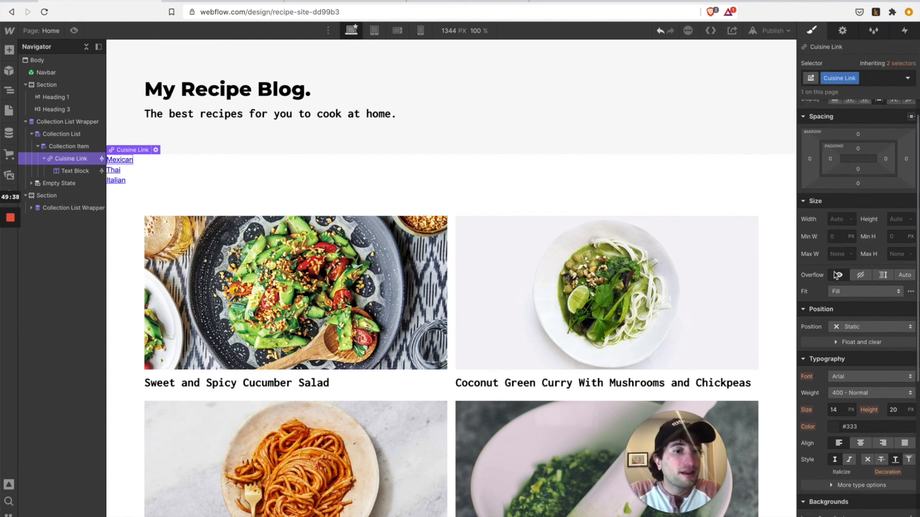
click(867, 313)
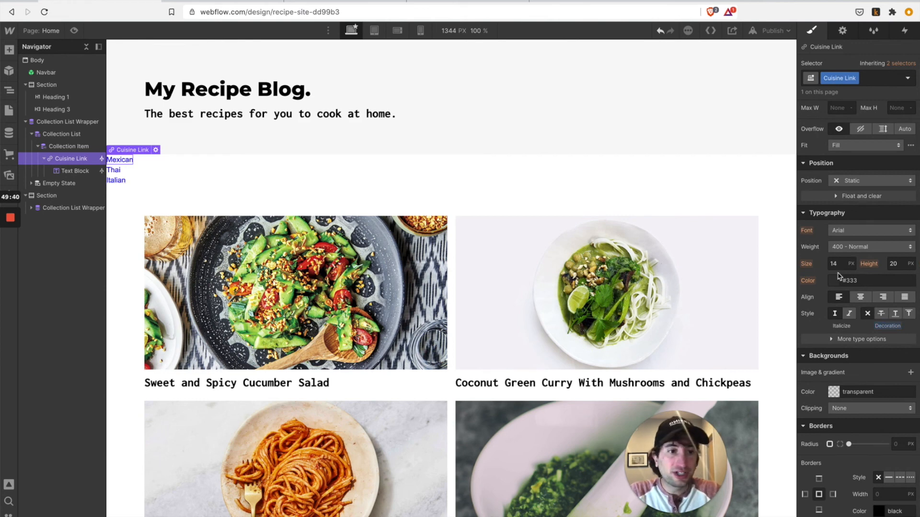
scroll(832, 255, up, 1)
click(834, 294)
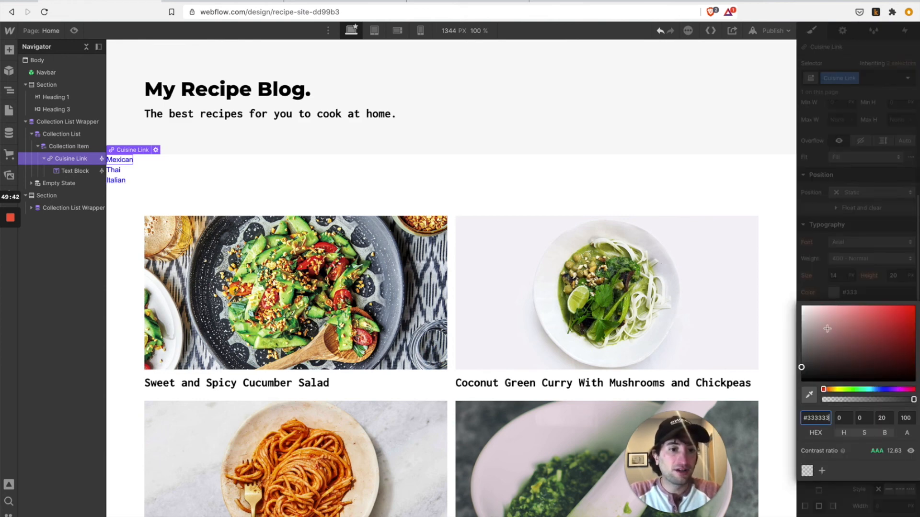
drag(827, 328, 800, 382)
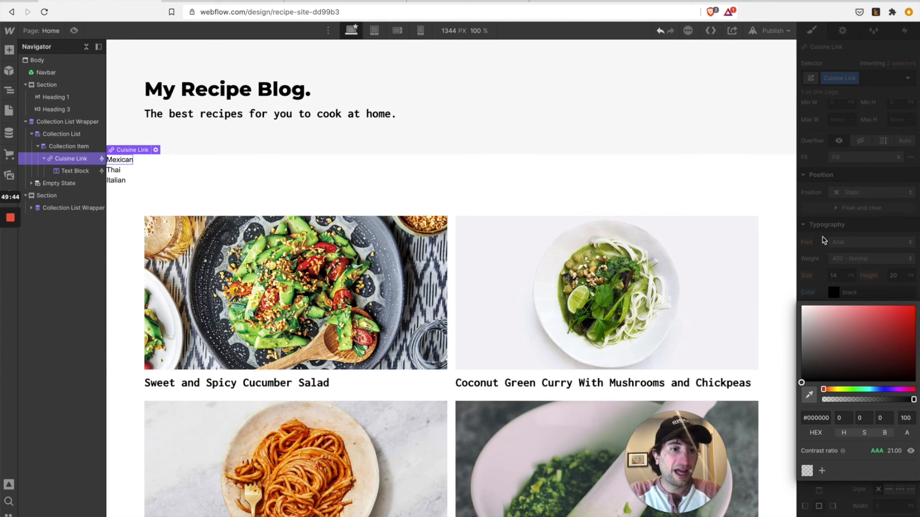
- Set the Cuisine Link font to Lato
click(858, 247)
click(859, 243)
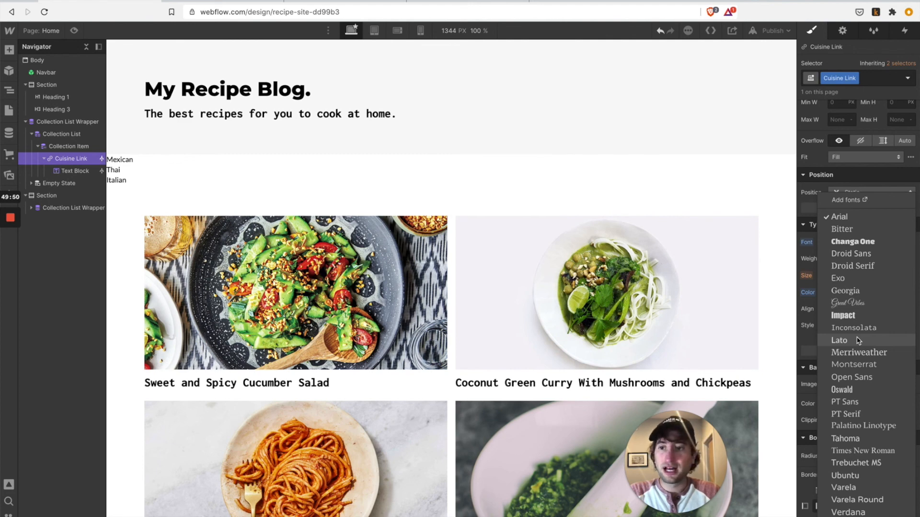
click(840, 340)
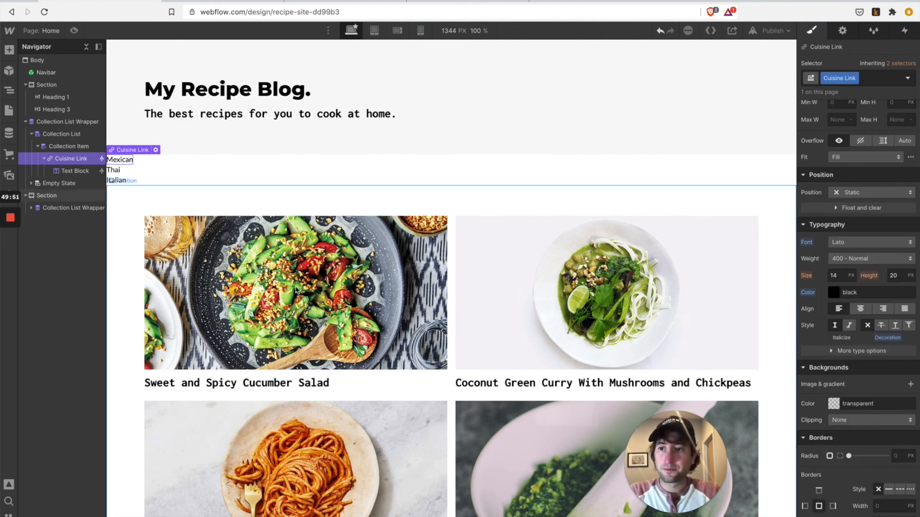
- Set the display of the Cuisine Types Collection List to Flex so the cuisine links sit in a horizontal row
click(70, 136)
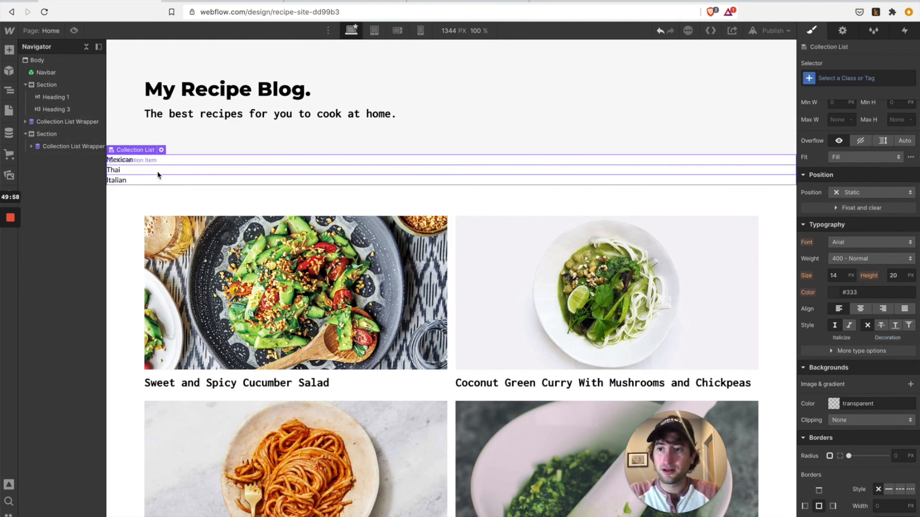
click(200, 173)
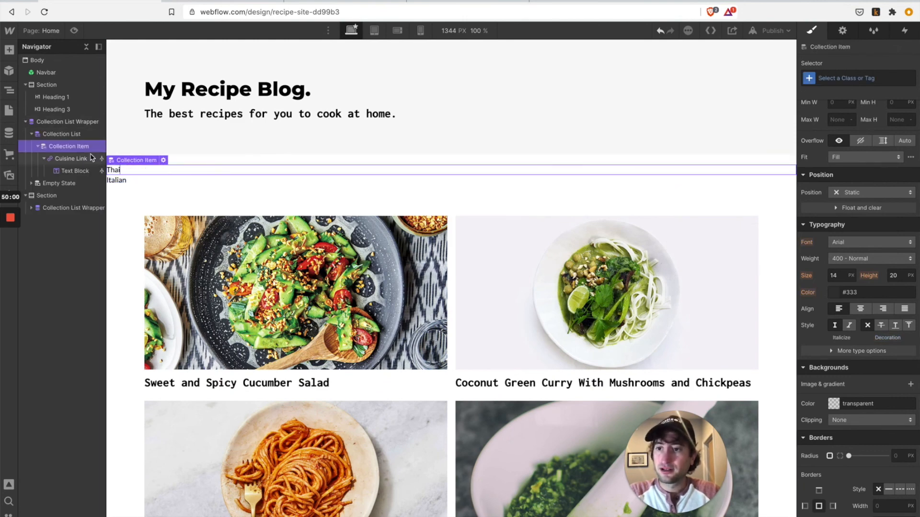
click(75, 136)
scroll(844, 150, up, 4)
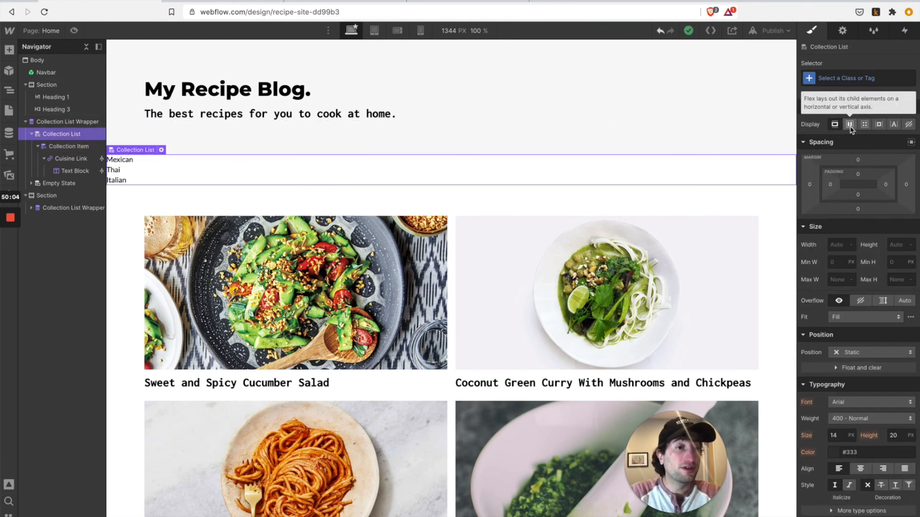
click(850, 126)
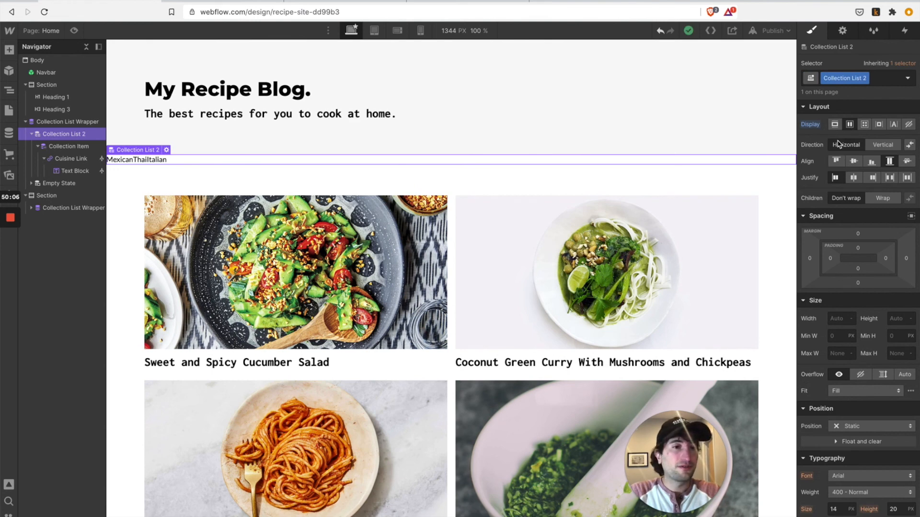
- Give Cuisine Link equal padding of about 6 px on all sides and a light grey #e7e7e7 background
click(72, 159)
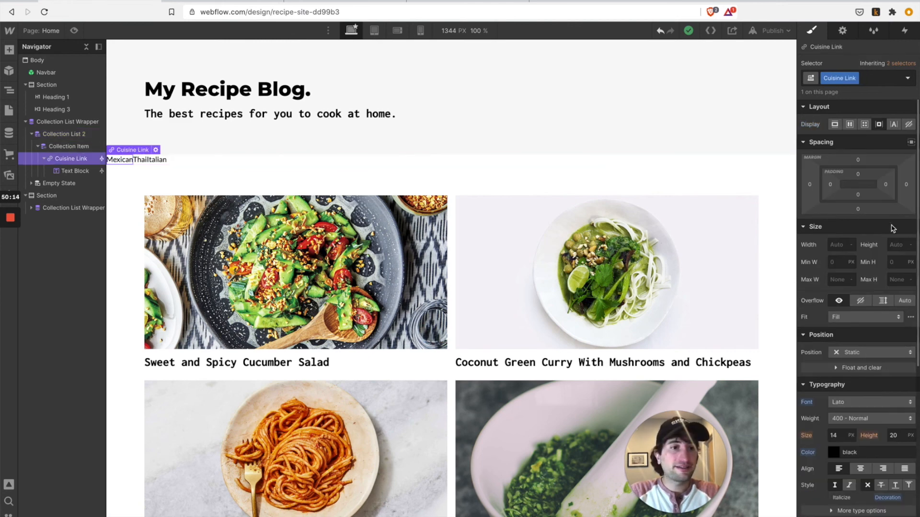
drag(832, 186, 858, 177)
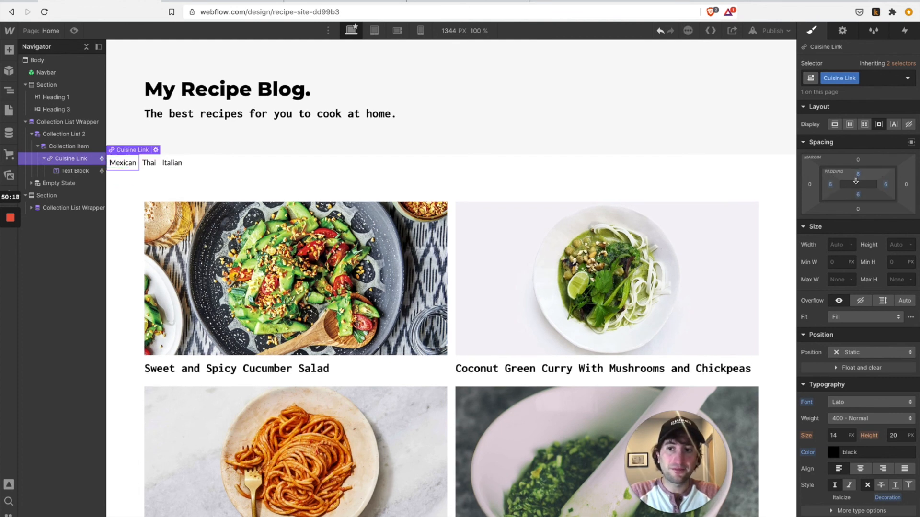
scroll(862, 268, down, 5)
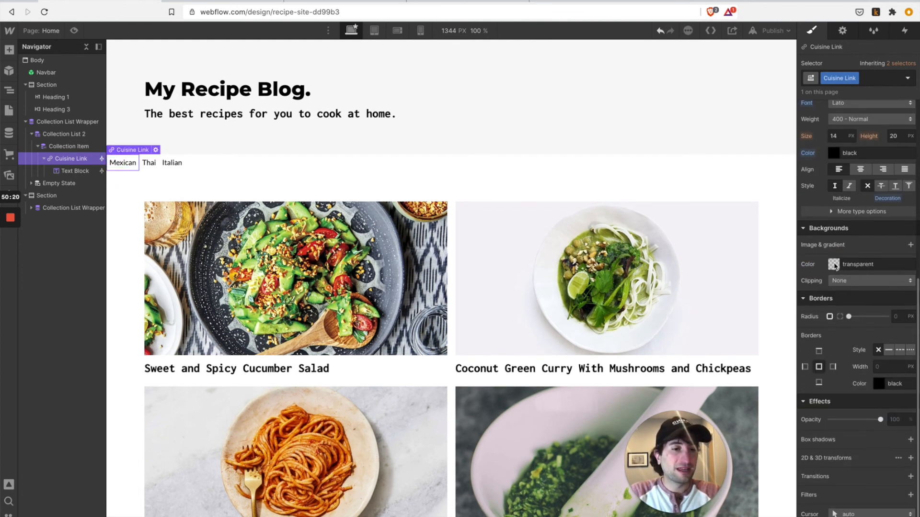
click(833, 265)
drag(818, 302, 761, 284)
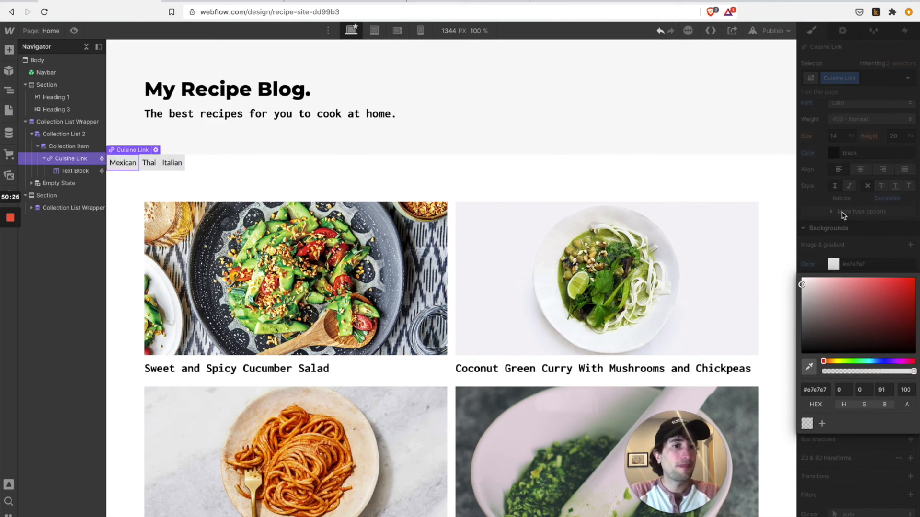
click(841, 212)
- Set the right margin of Cuisine Link to 10 px
scroll(843, 213, up, 7)
click(906, 185)
text(10)
key(Return)
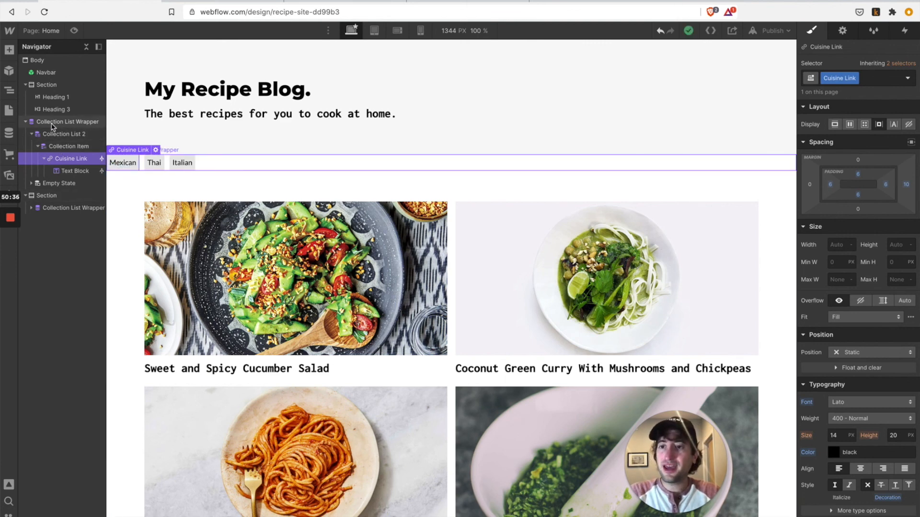
- Move the Cuisine Types list wrapper into the recipes section above the recipe list and give it a 30 px bottom margin
drag(53, 125, 58, 140)
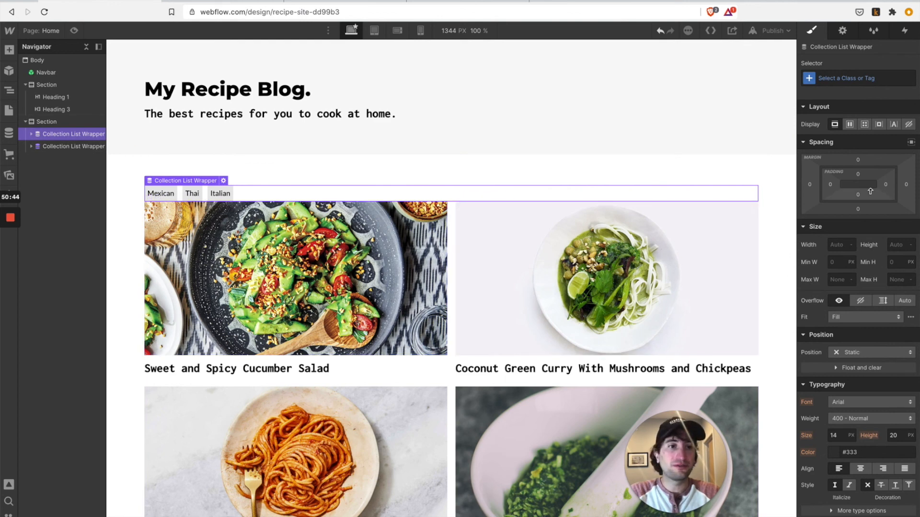
drag(858, 208, 859, 228)
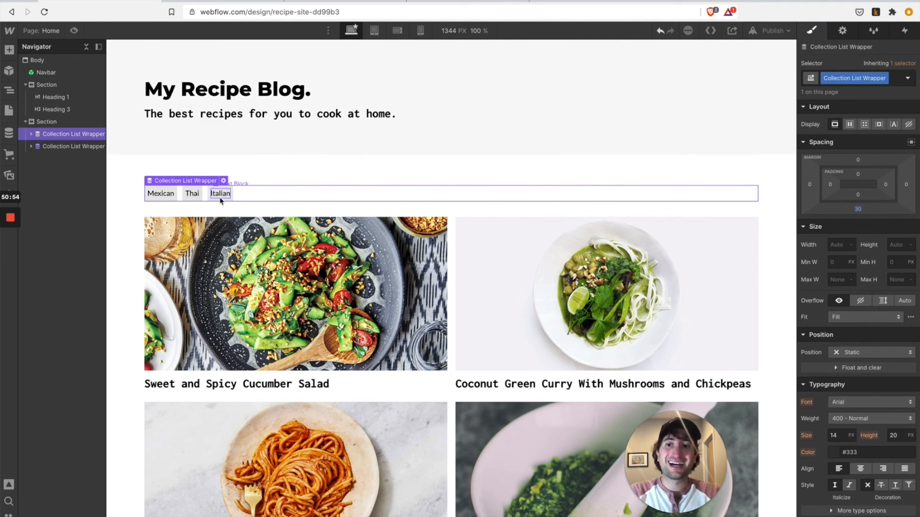
- Check the Home page layout with the cuisine links at desktop, tablet and both mobile breakpoints
scroll(287, 230, down, 2)
scroll(320, 244, down, 1)
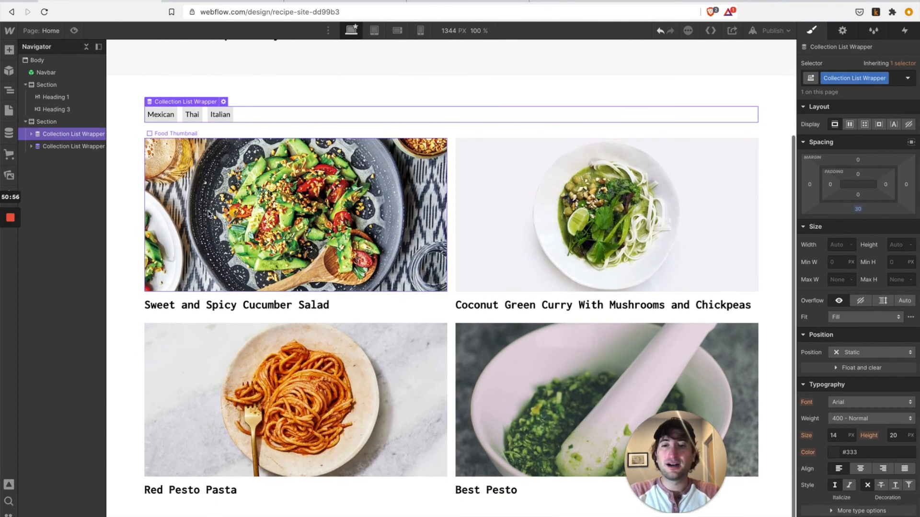
scroll(144, 182, up, 4)
click(137, 211)
scroll(225, 230, down, 2)
scroll(287, 143, up, 2)
click(375, 30)
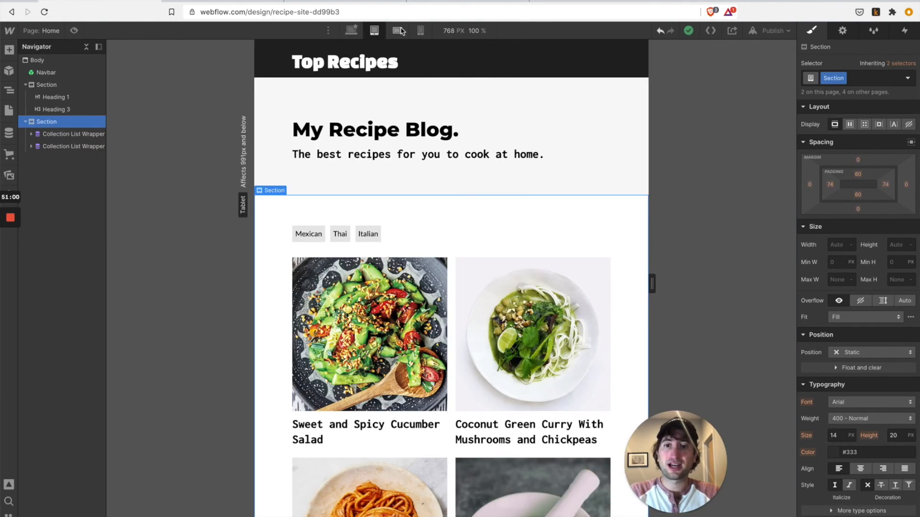
click(397, 30)
click(420, 30)
scroll(437, 201, down, 4)
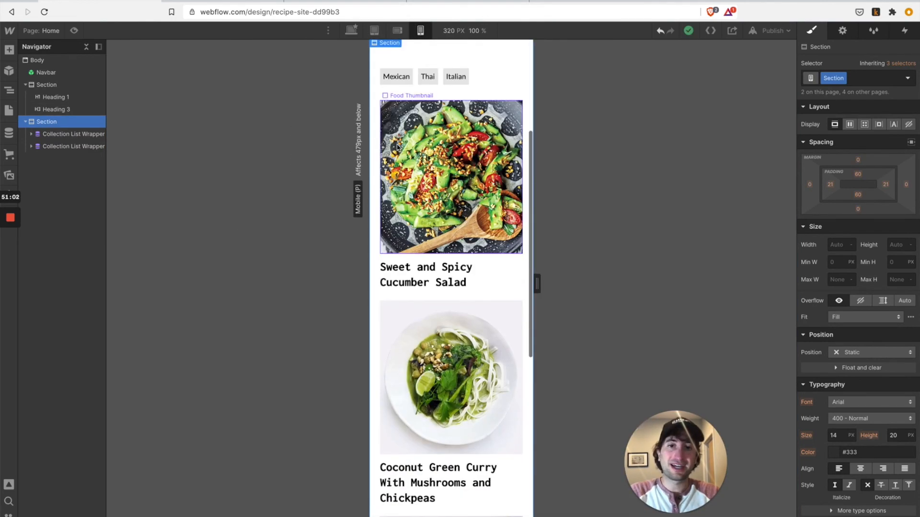
scroll(455, 137, up, 2)
click(351, 30)
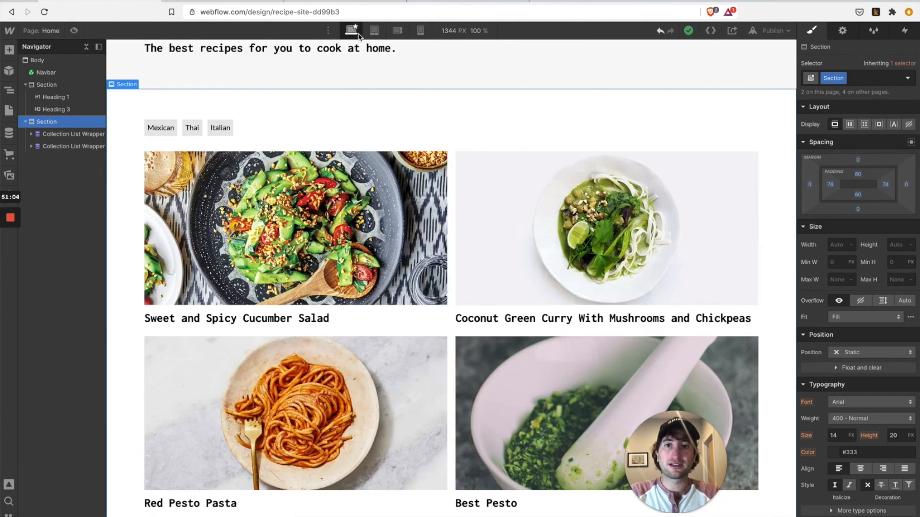
scroll(304, 151, up, 3)
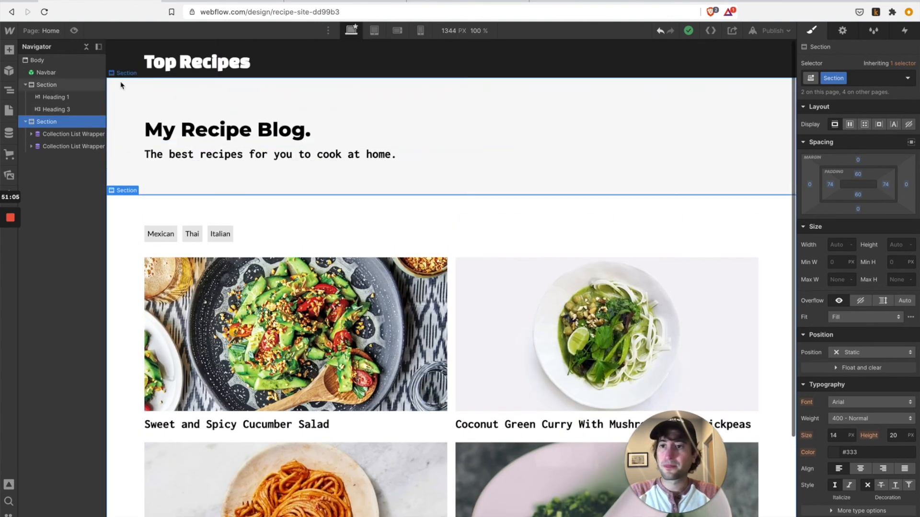
- Preview the Home page, follow the Italian cuisine link, and return to Home through the Top Recipes logo
click(74, 31)
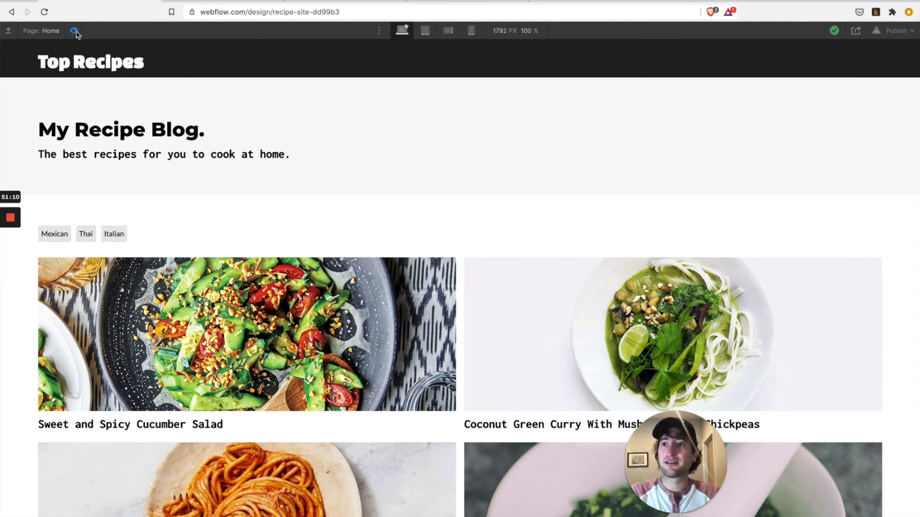
scroll(86, 221, down, 1)
click(109, 197)
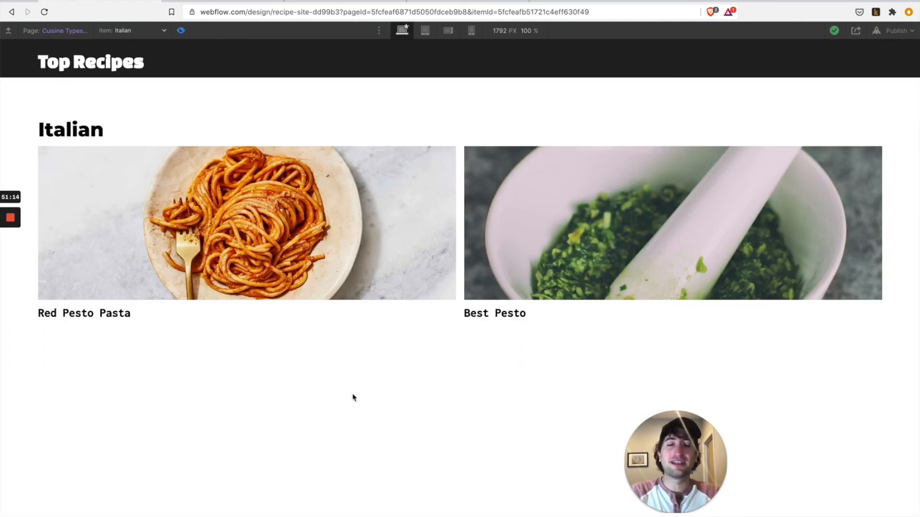
click(85, 60)
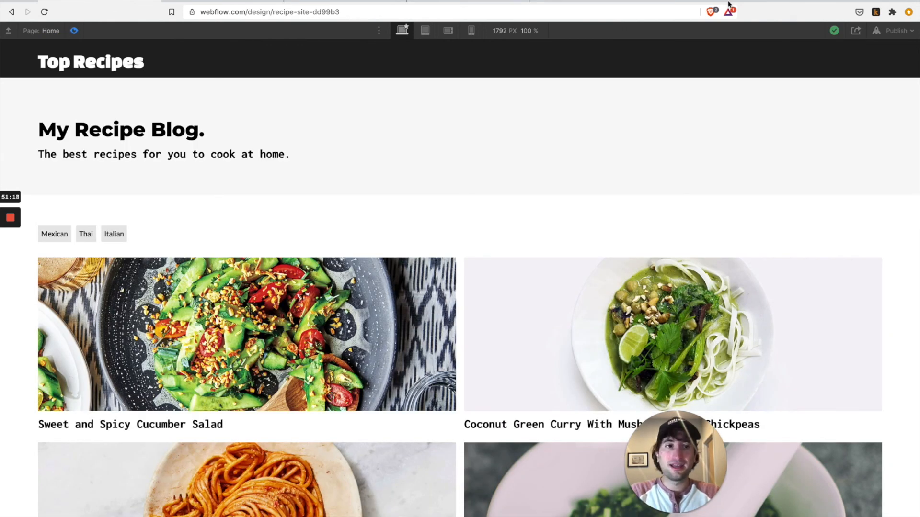
- Publish the site to its webflow.io domain and open the published Home page
click(895, 30)
click(847, 157)
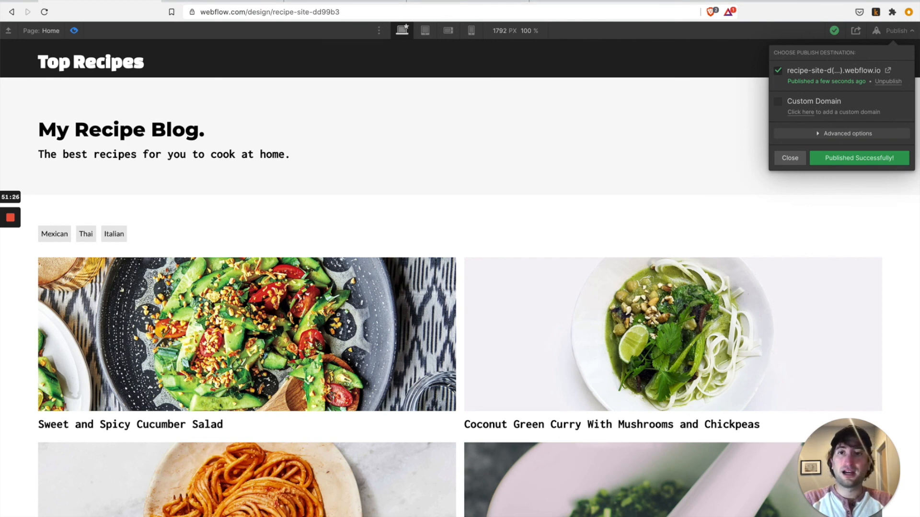
click(833, 70)
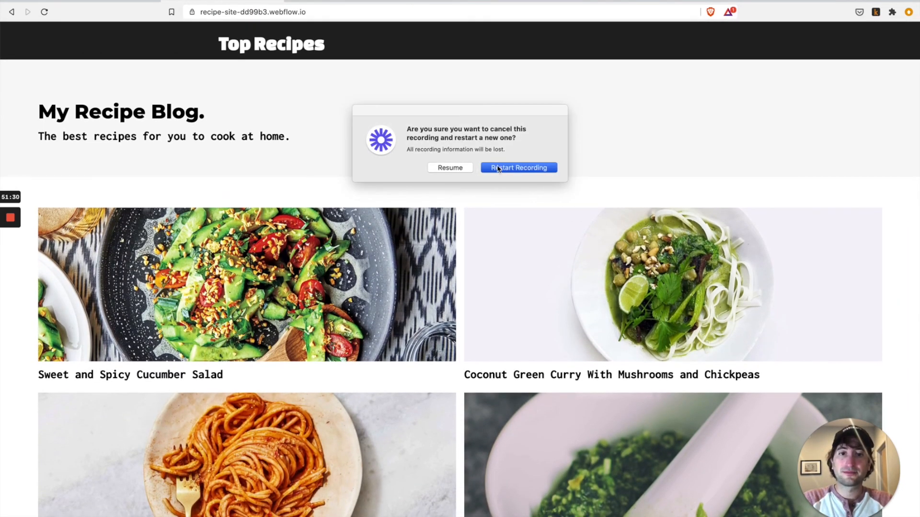
click(466, 170)
click(331, 218)
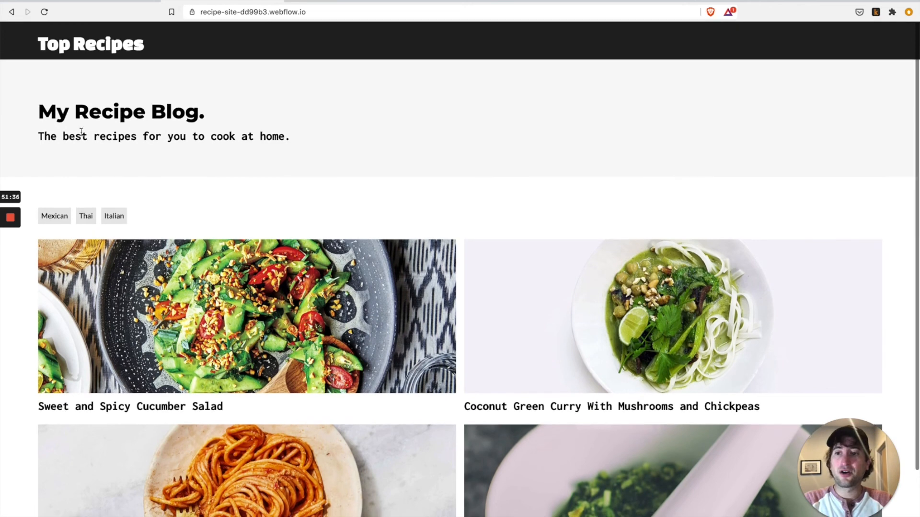
- On the published site, follow the Italian cuisine link, look through the Red Pesto Pasta recipe, and return to Home through the Top Recipes logo
scroll(93, 222, down, 1)
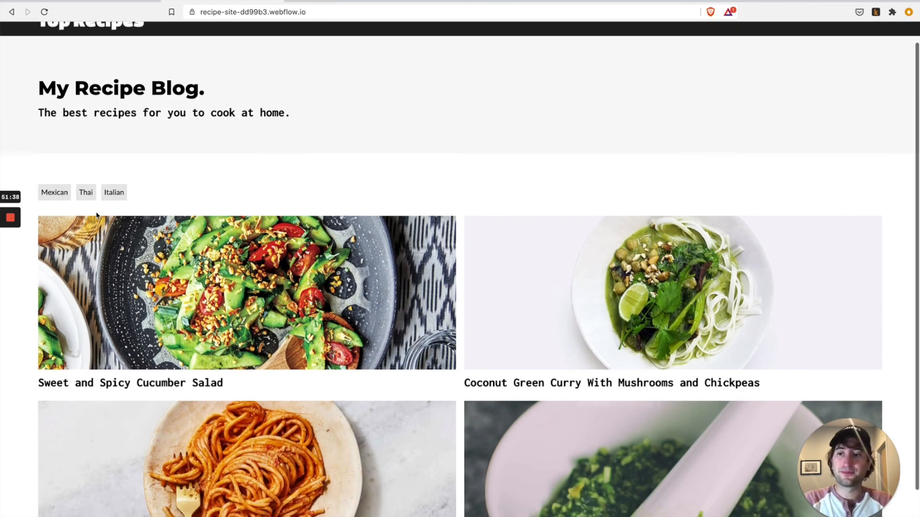
click(113, 192)
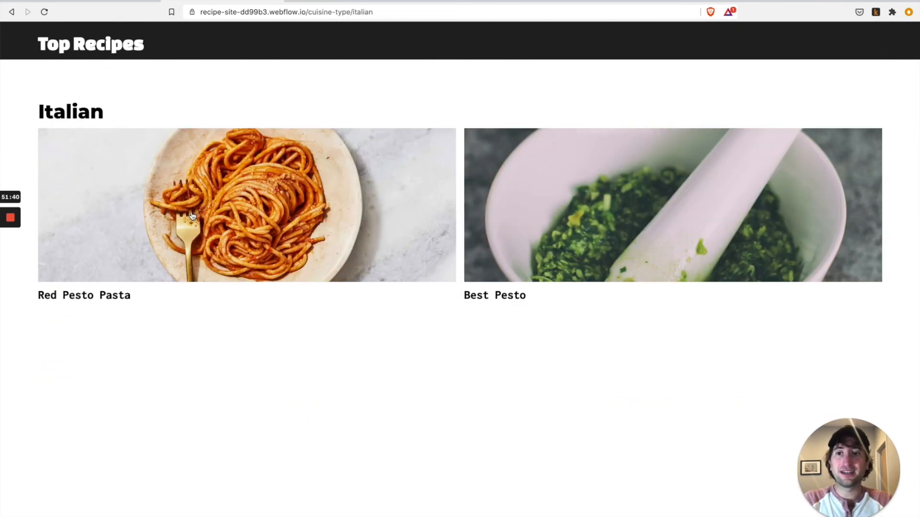
click(181, 241)
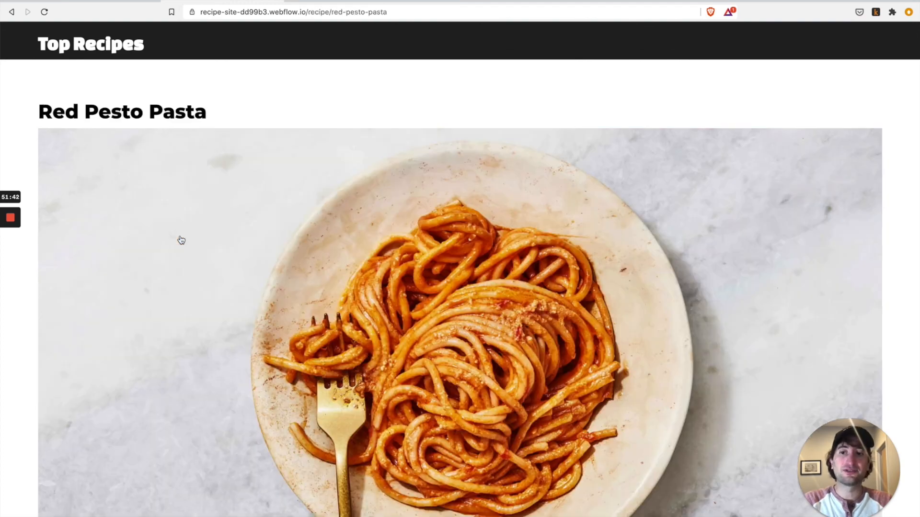
scroll(267, 238, down, 10)
scroll(265, 238, up, 10)
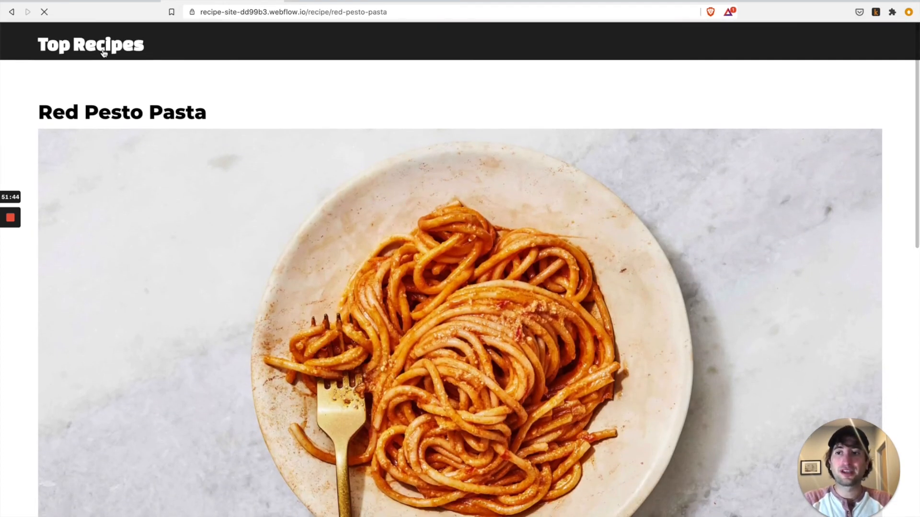
click(102, 46)
- Review the published Home page, look through the Sweet and Spicy Cucumber Salad recipe, and return to Home through the Top Recipes logo
scroll(358, 254, down, 3)
scroll(384, 297, up, 1)
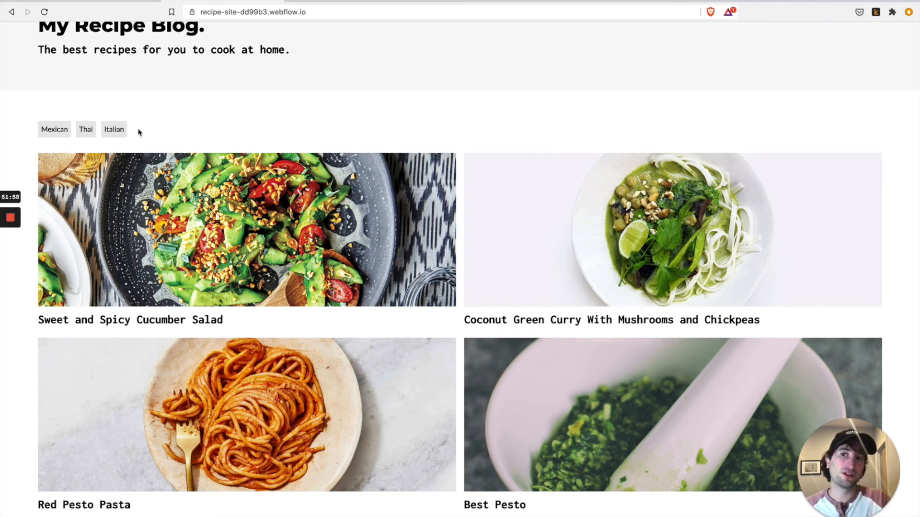
scroll(134, 140, up, 2)
scroll(281, 151, down, 2)
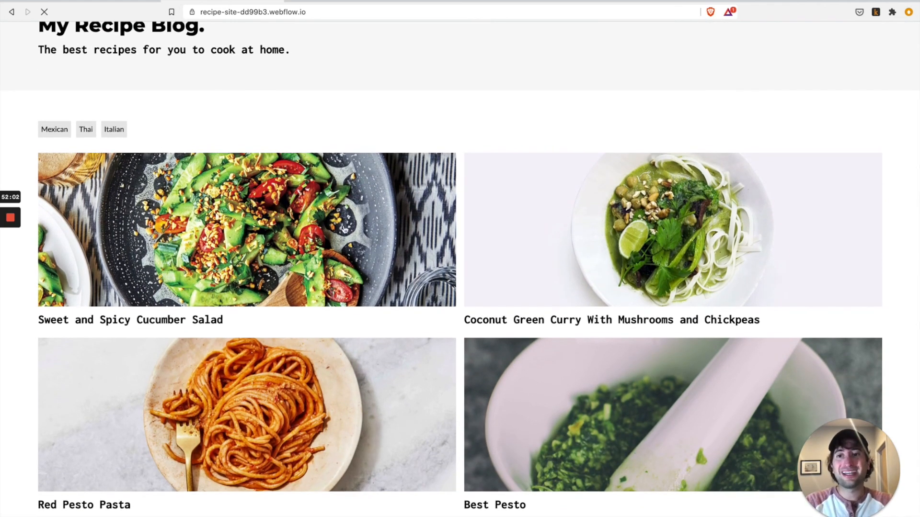
click(344, 230)
scroll(235, 206, down, 10)
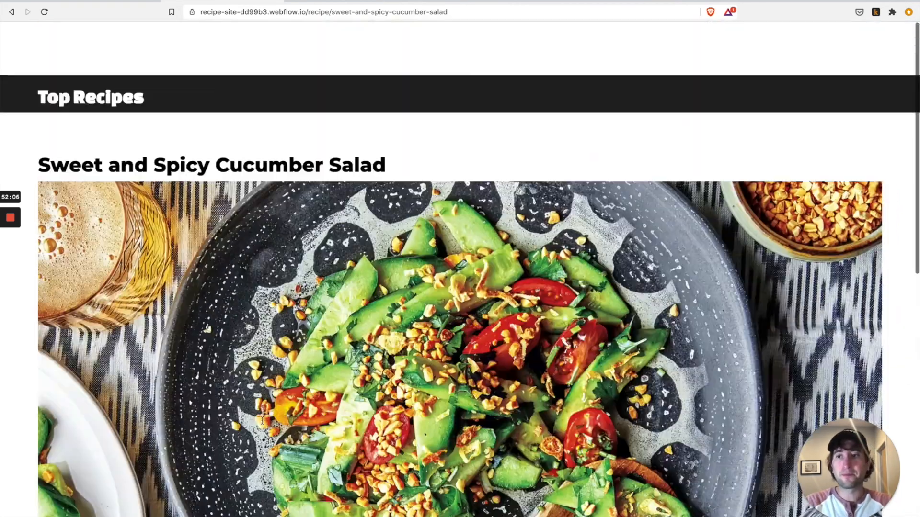
scroll(283, 331, up, 10)
click(101, 43)
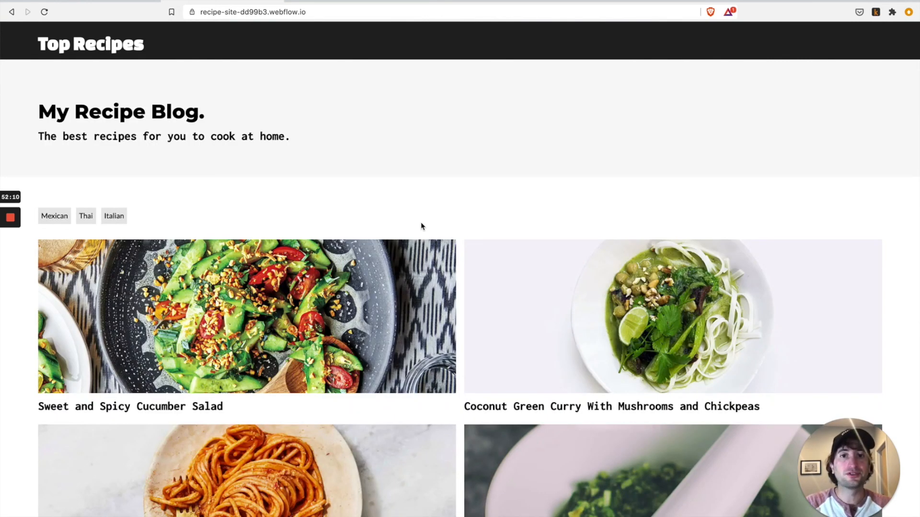